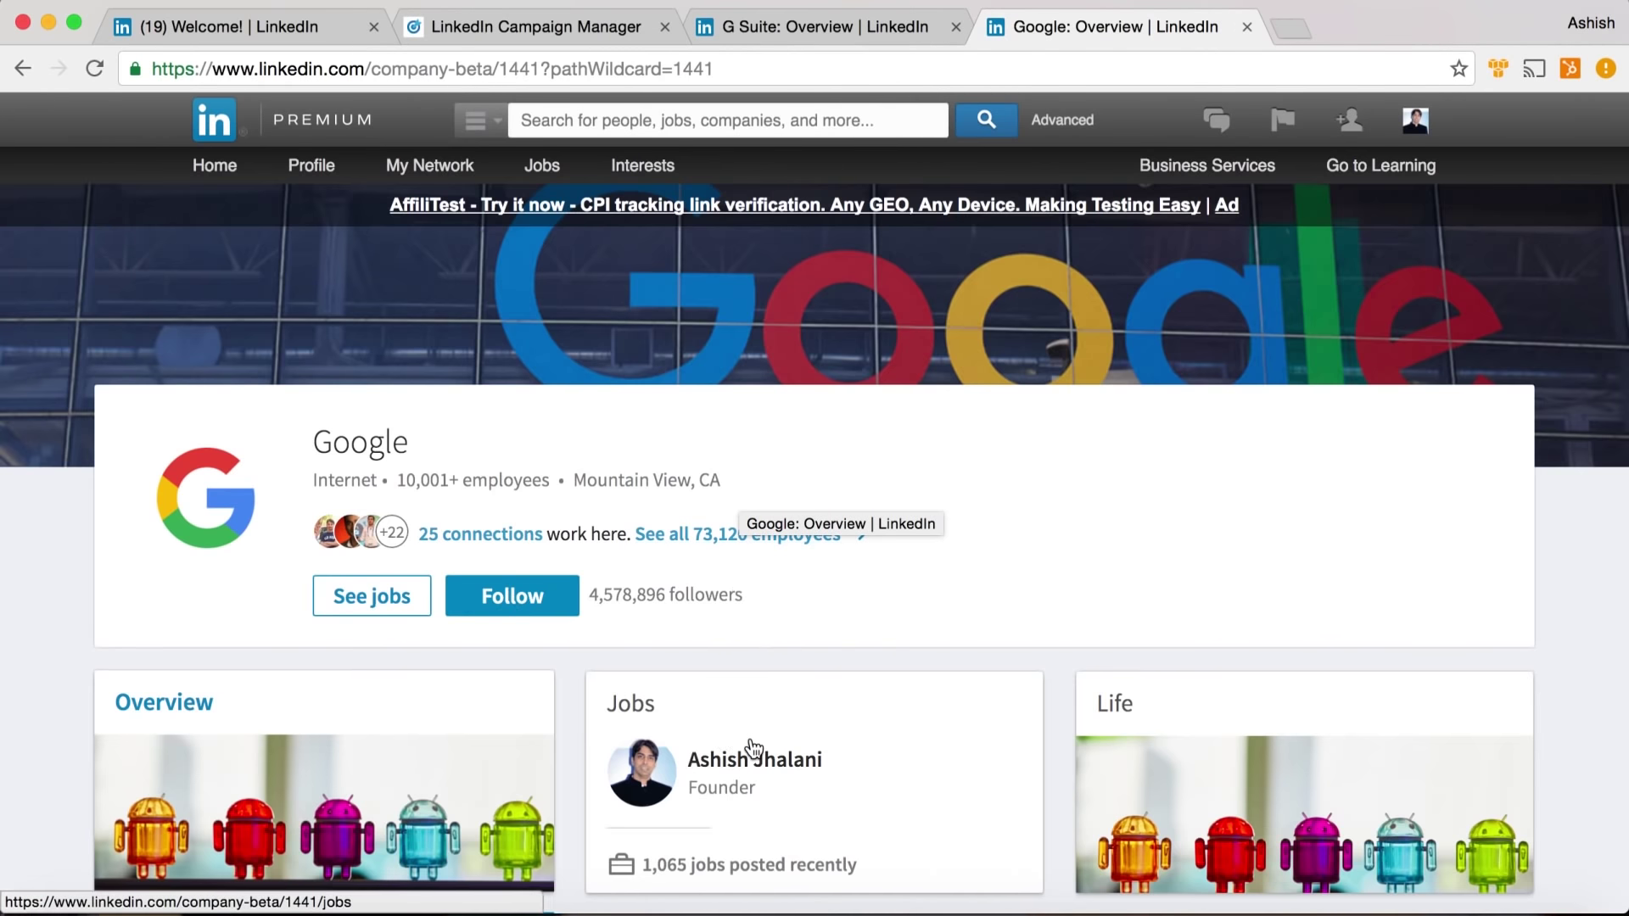
{"action": "scroll", "coordinate": [751, 737], "scroll_direction": "down", "scroll_amount": 10}
{"action": "scroll", "coordinate": [750, 737], "scroll_direction": "down", "scroll_amount": 7}
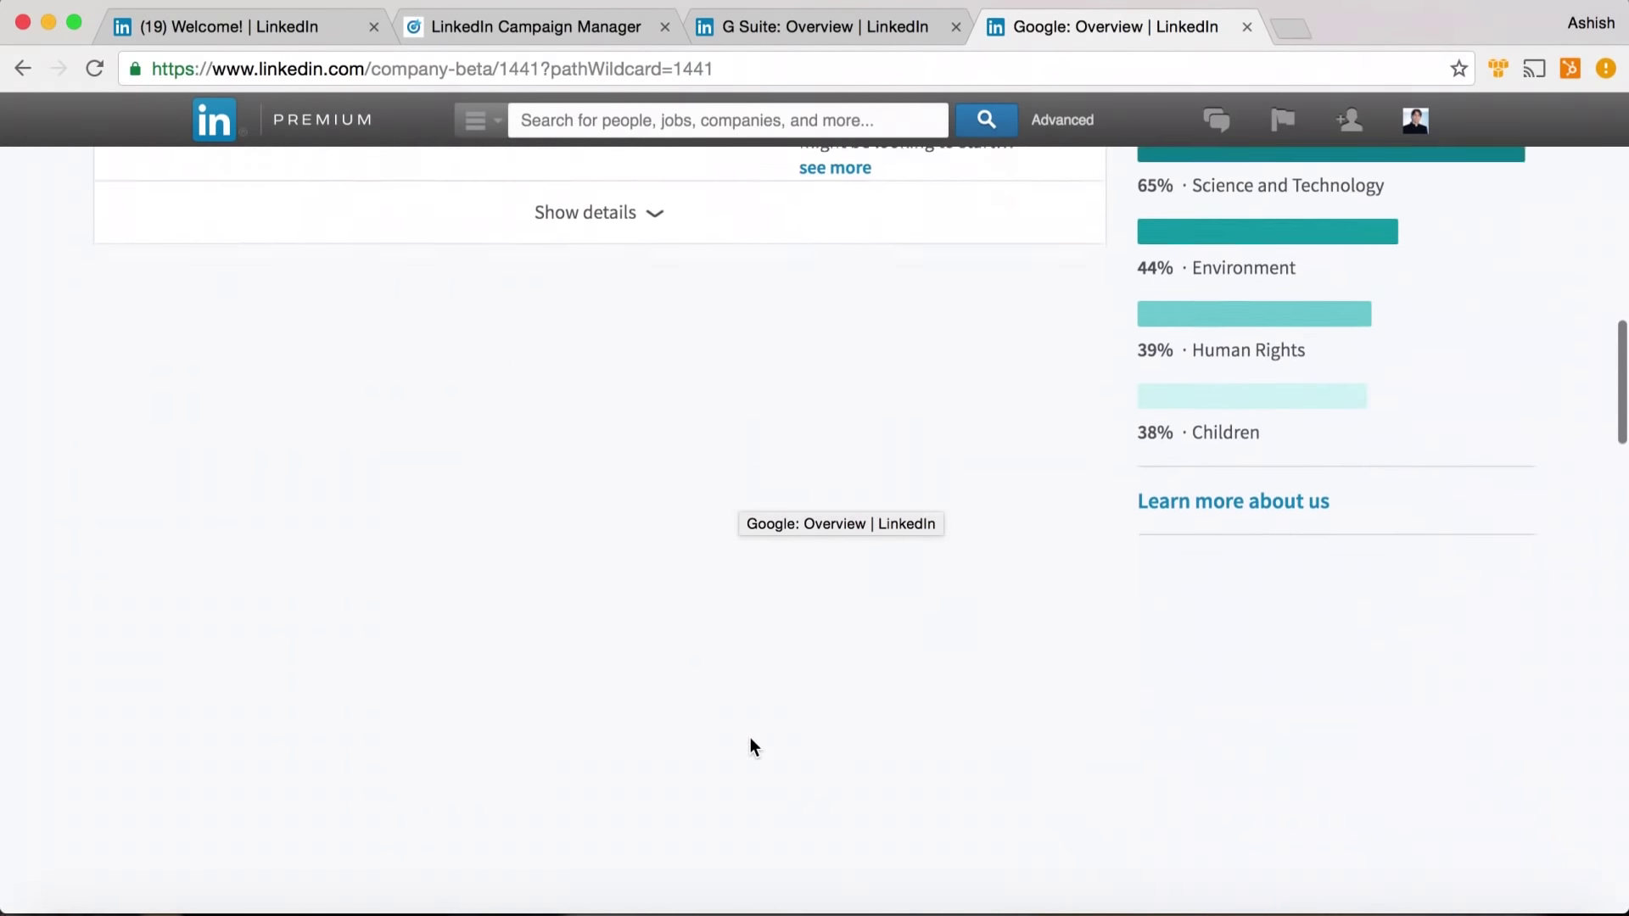
{"action": "left_click", "coordinate": [750, 736]}
{"action": "scroll", "coordinate": [750, 737], "scroll_direction": "down", "scroll_amount": 4}
{"action": "scroll", "coordinate": [752, 745], "scroll_direction": "up", "scroll_amount": 15}
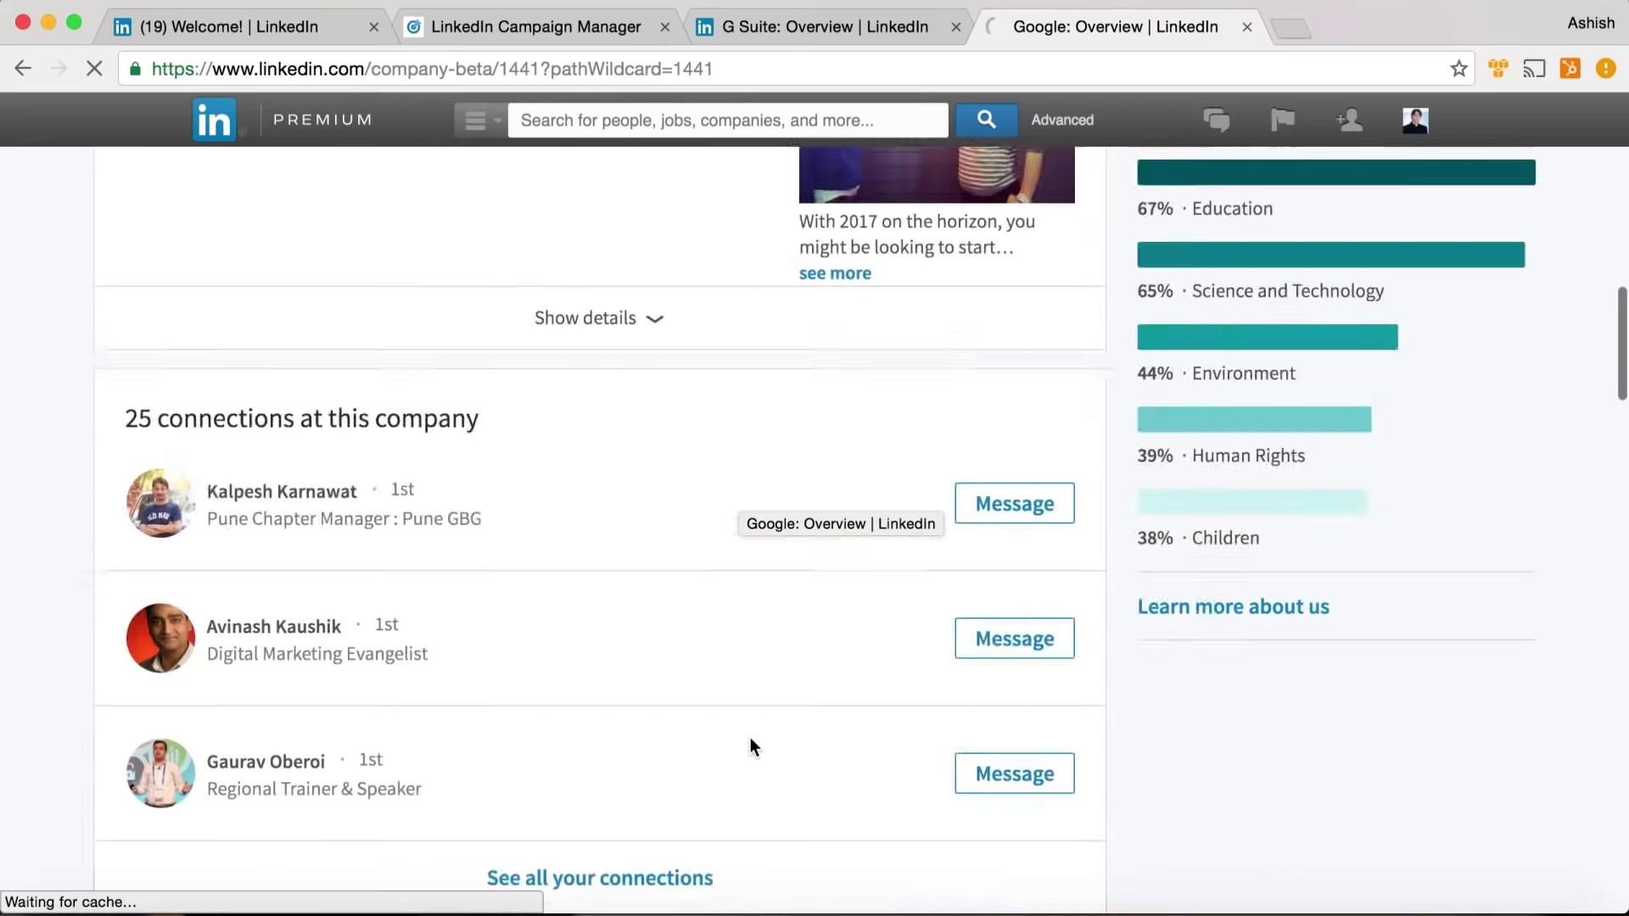
{"action": "scroll", "coordinate": [750, 736], "scroll_direction": "down", "scroll_amount": 15}
{"action": "scroll", "coordinate": [750, 737], "scroll_direction": "down", "scroll_amount": 12}
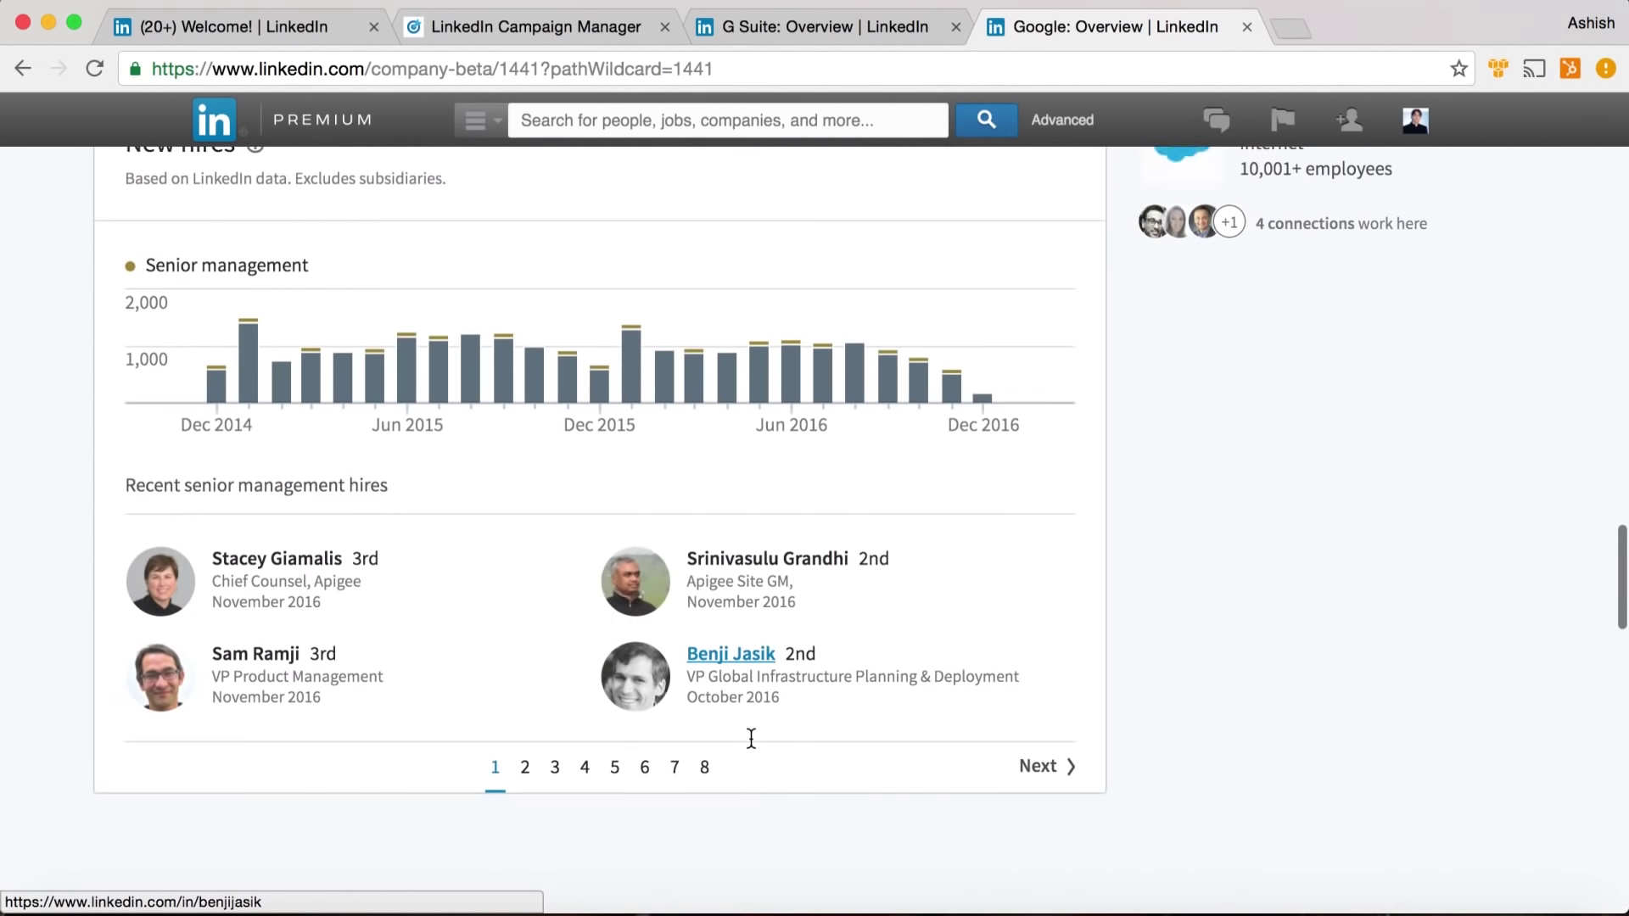
{"action": "scroll", "coordinate": [750, 738], "scroll_direction": "up", "scroll_amount": 15}
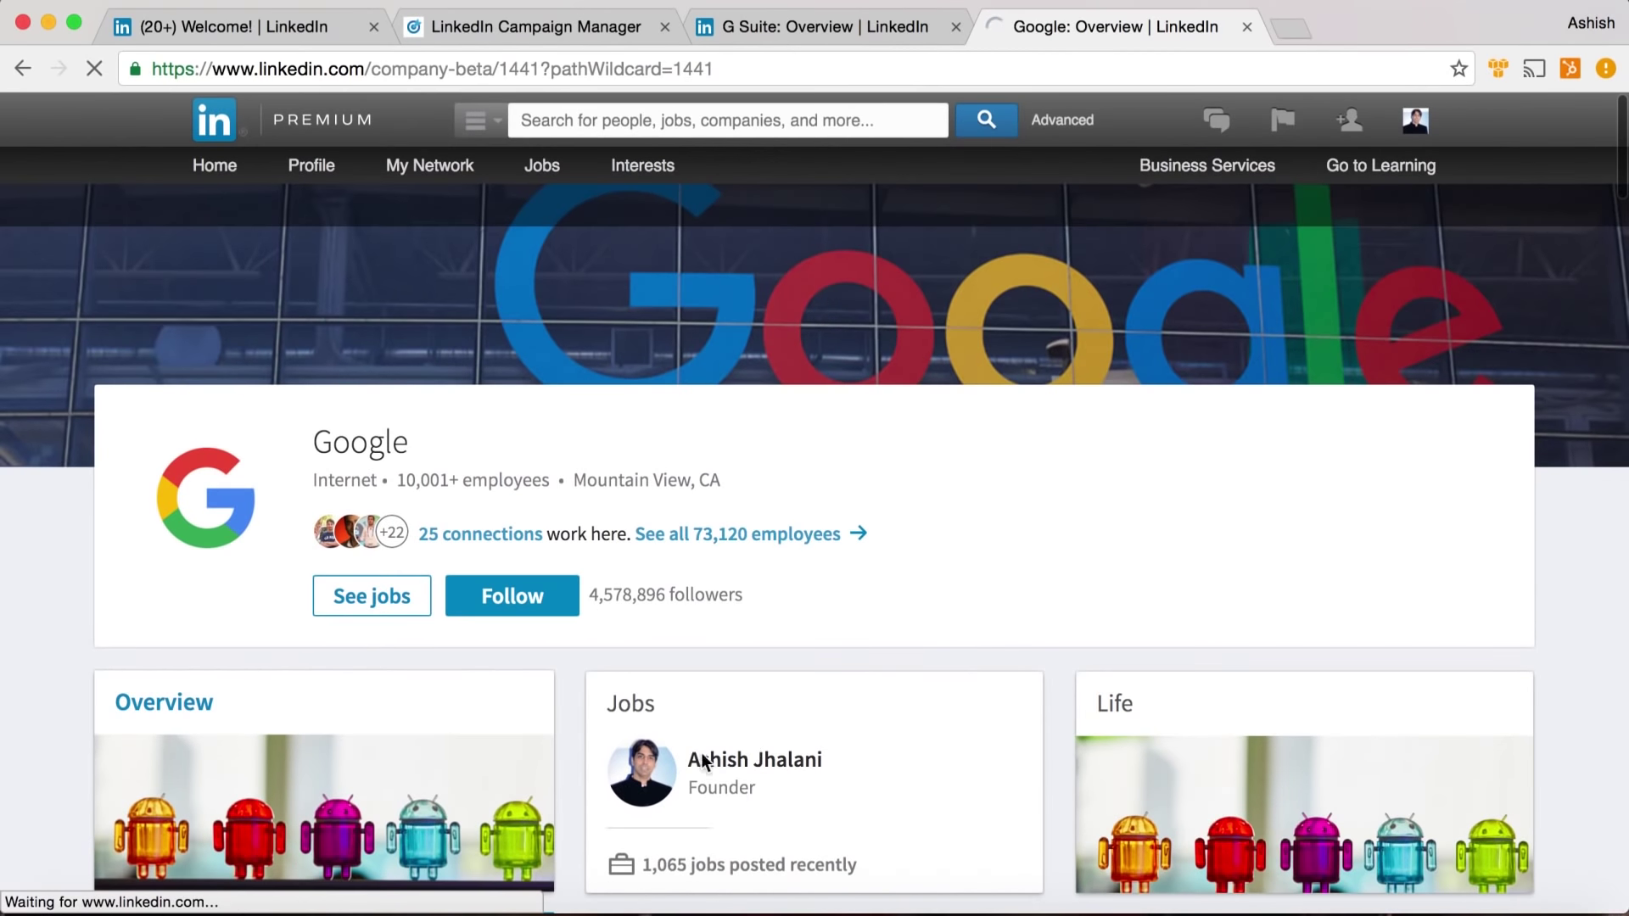
{"action": "scroll", "coordinate": [340, 777], "scroll_direction": "down", "scroll_amount": 5}
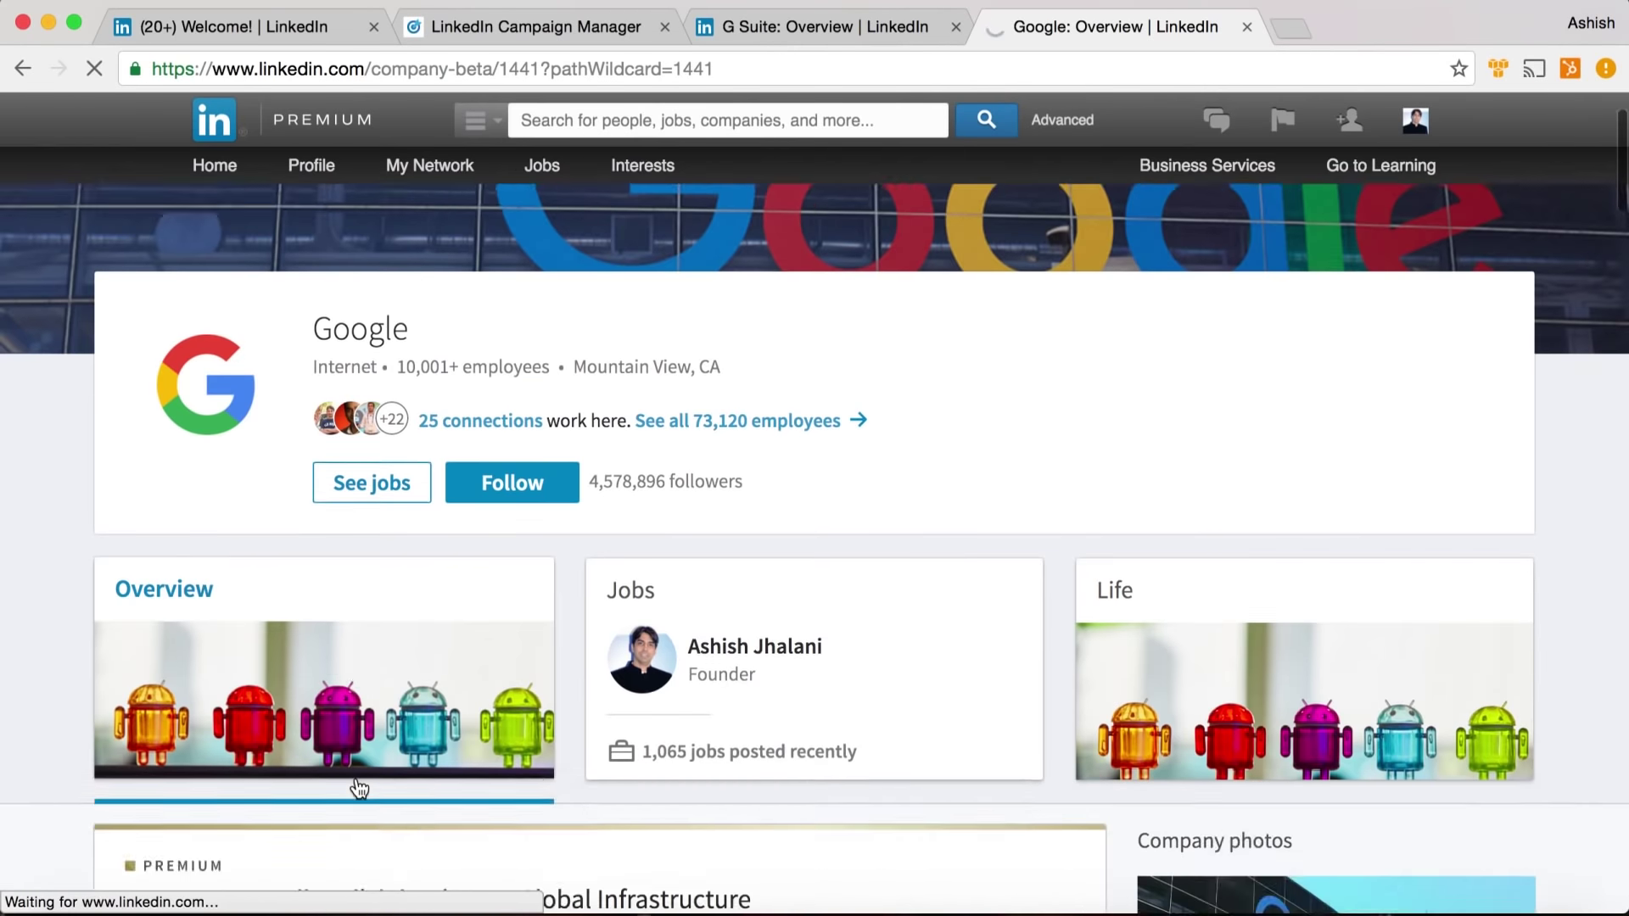
{"action": "left_click", "coordinate": [1130, 371]}
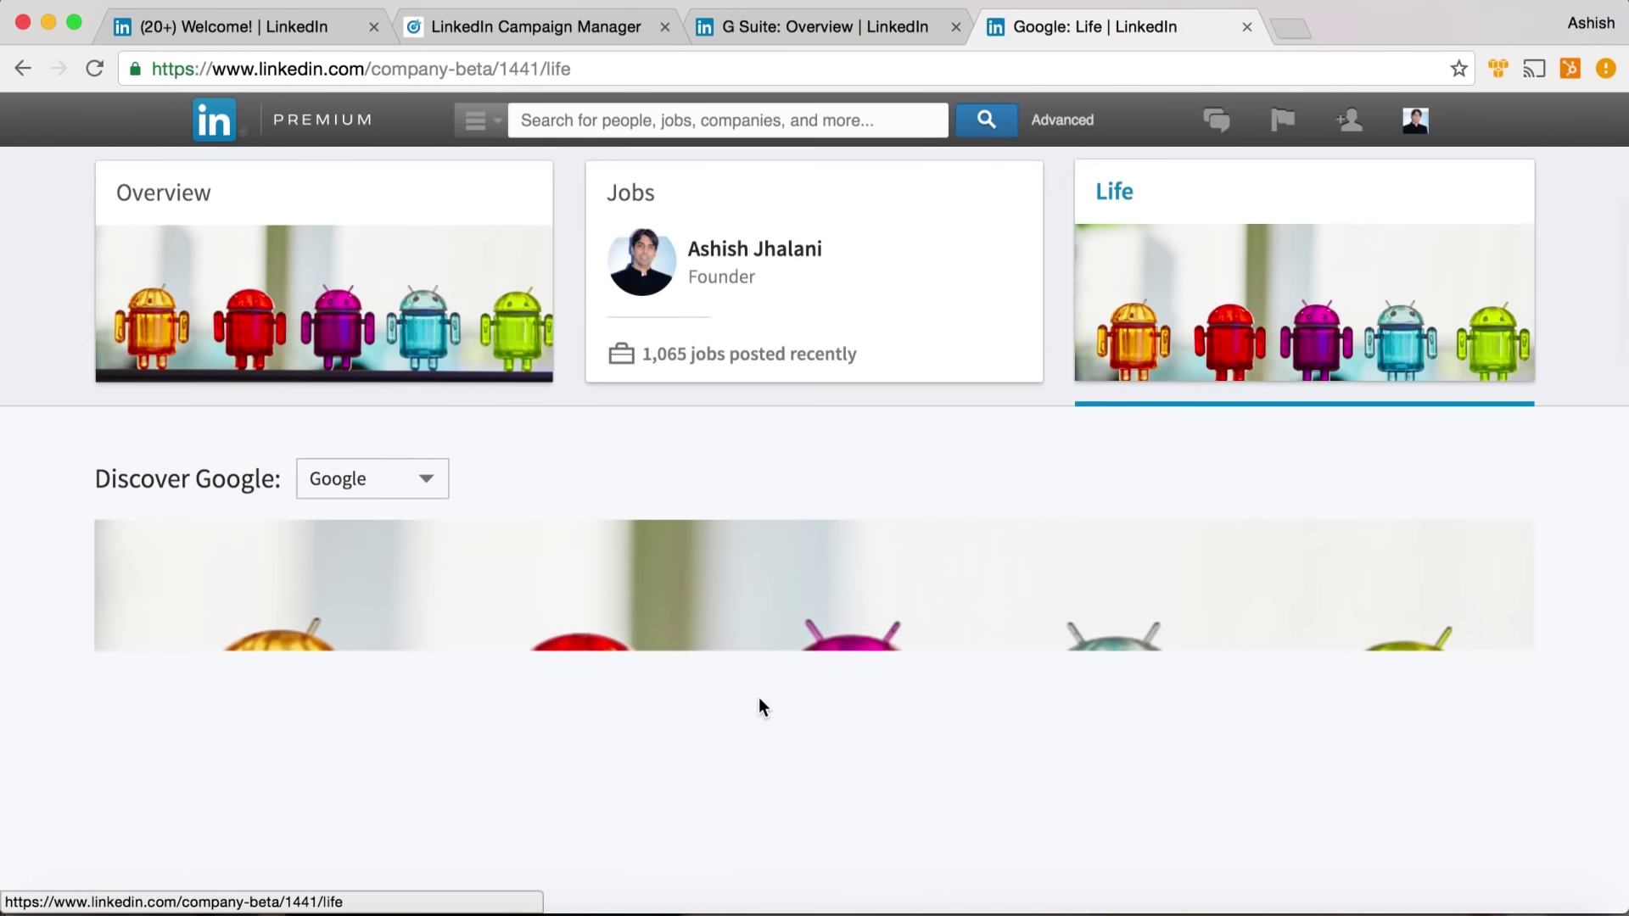
{"action": "scroll", "coordinate": [758, 698], "scroll_direction": "down", "scroll_amount": 15}
{"action": "scroll", "coordinate": [760, 697], "scroll_direction": "down", "scroll_amount": 6}
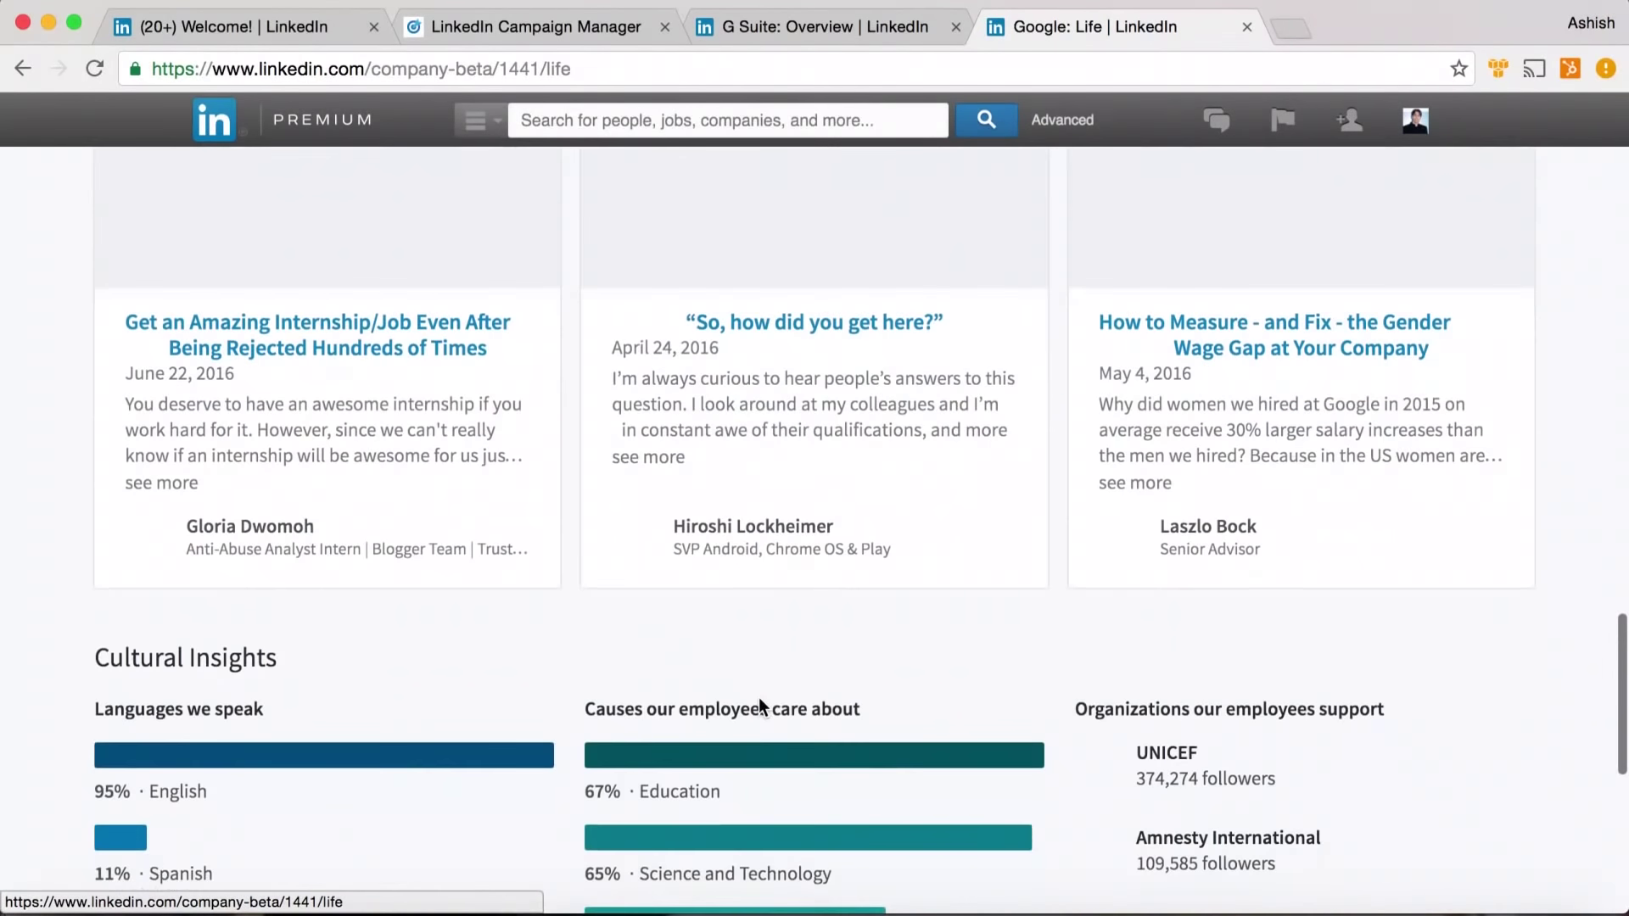
{"action": "scroll", "coordinate": [764, 709], "scroll_direction": "up", "scroll_amount": 10}
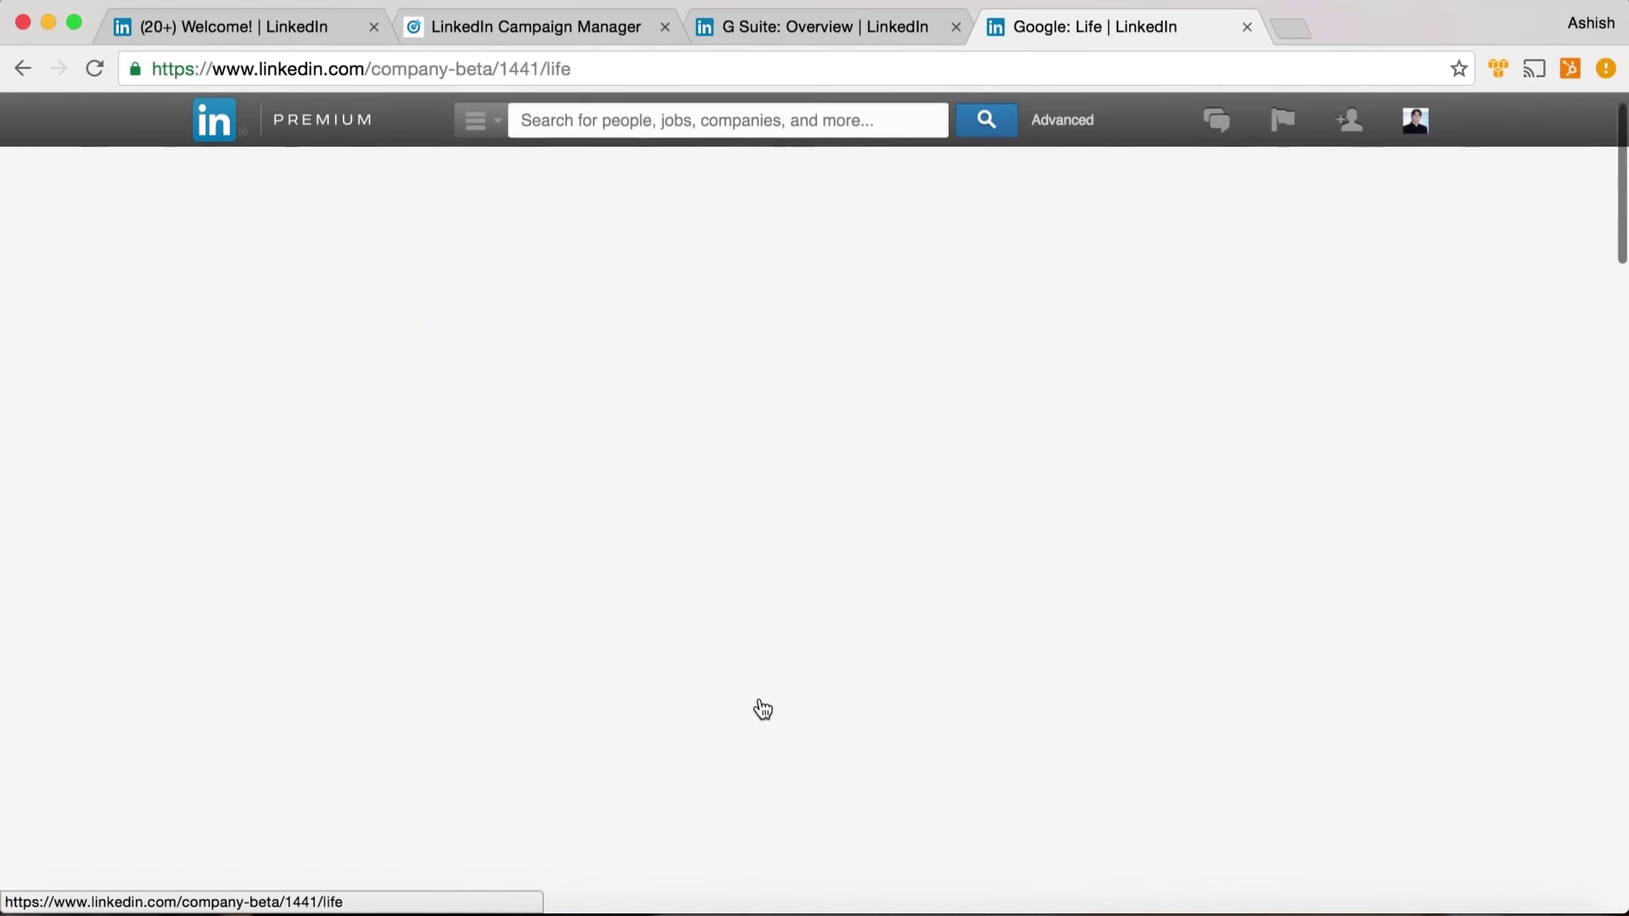
{"action": "scroll", "coordinate": [762, 709], "scroll_direction": "up", "scroll_amount": 15}
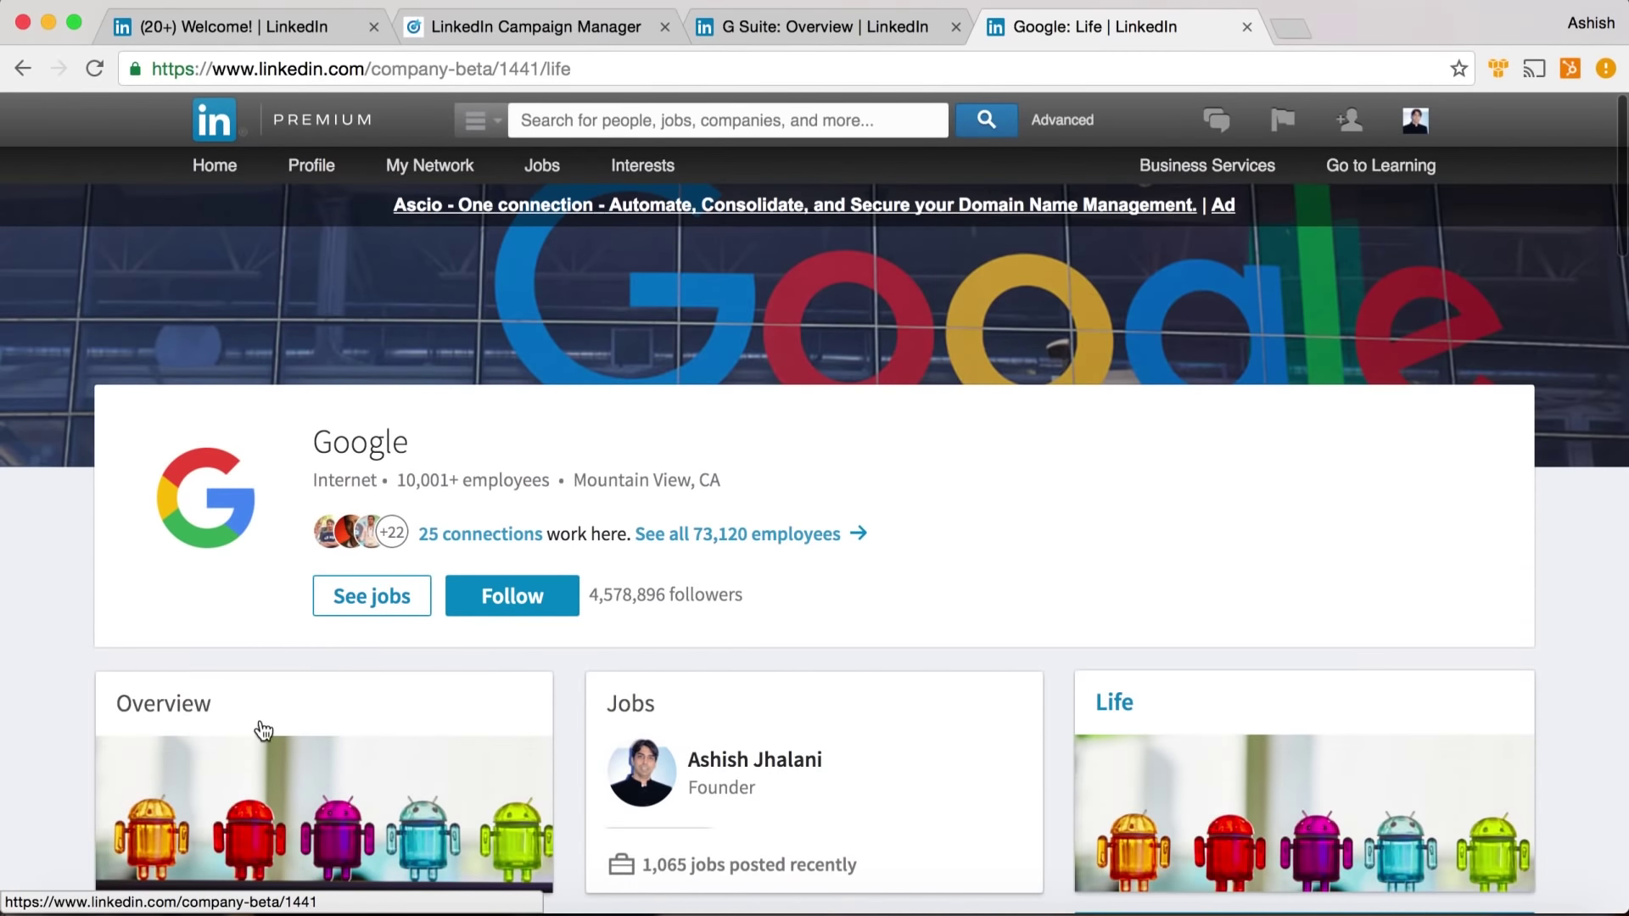
{"action": "left_click", "coordinate": [191, 711]}
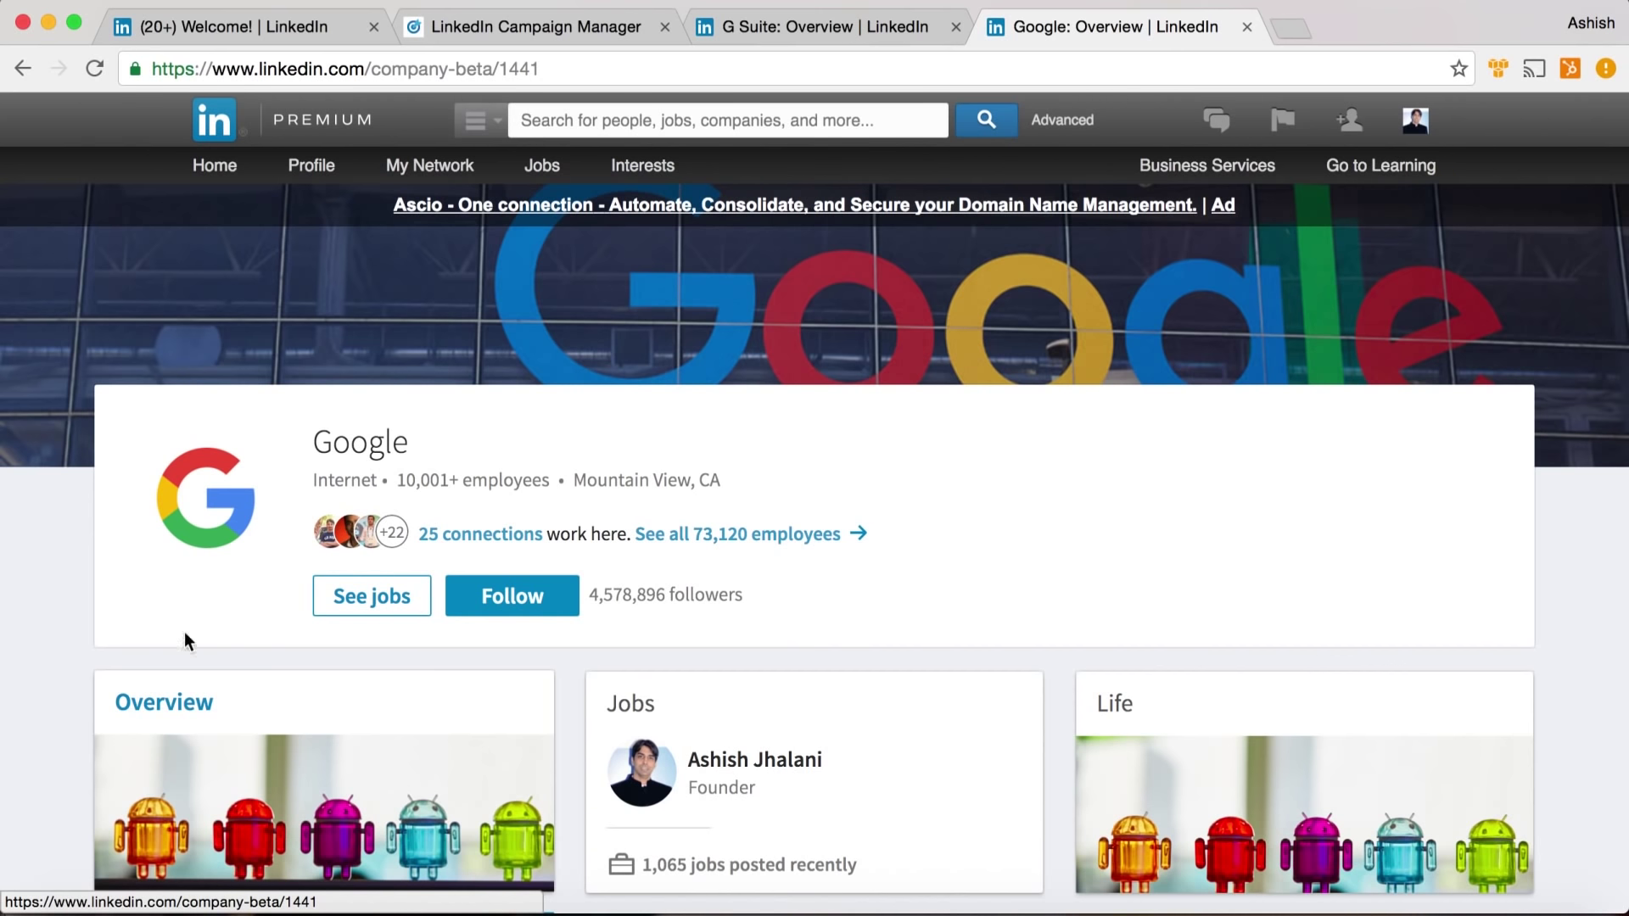
{"action": "left_click", "coordinate": [180, 709]}
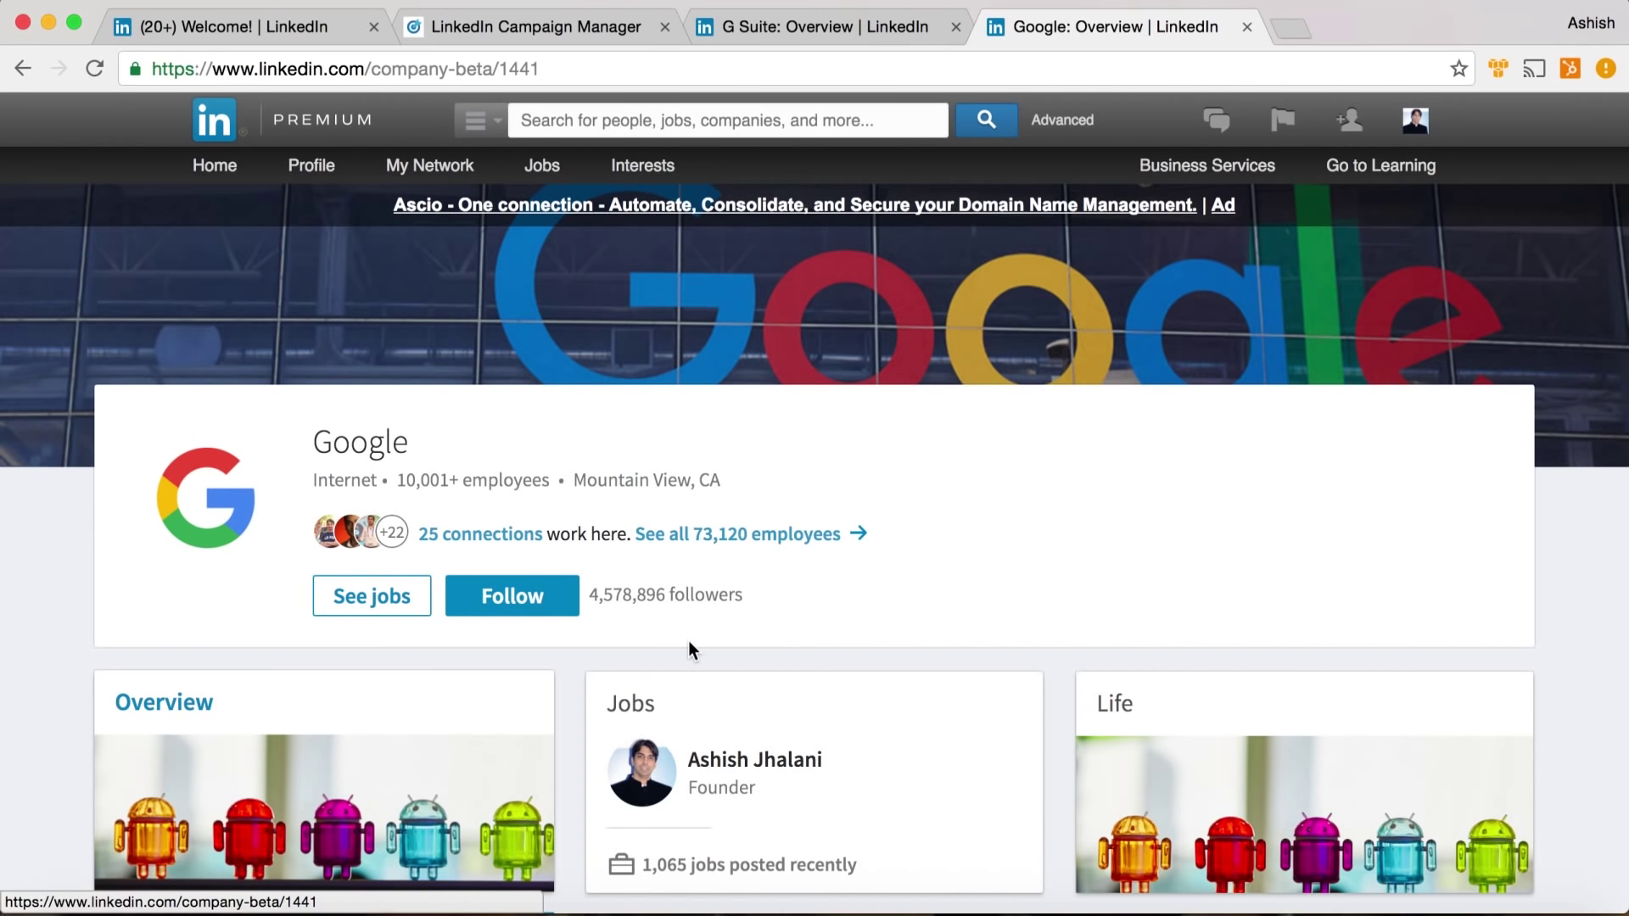
Switch to the G Suite showcase page and scroll through its posts, then back to the header
{"action": "left_click", "coordinate": [843, 31]}
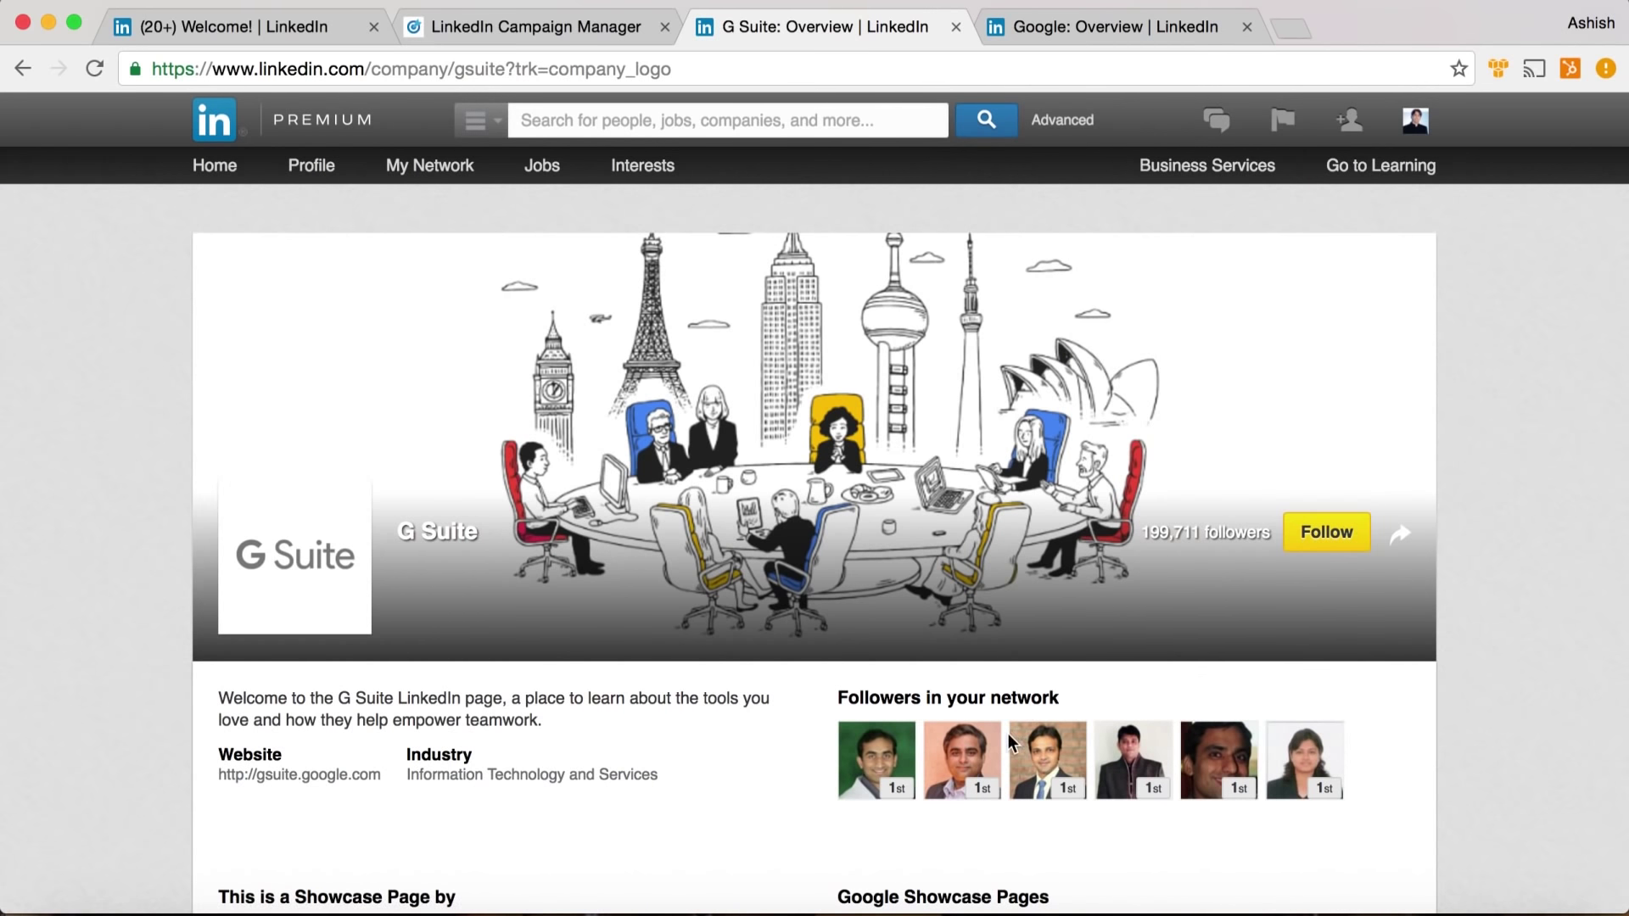
{"action": "scroll", "coordinate": [1008, 735], "scroll_direction": "down", "scroll_amount": 6}
{"action": "scroll", "coordinate": [1008, 735], "scroll_direction": "down", "scroll_amount": 20}
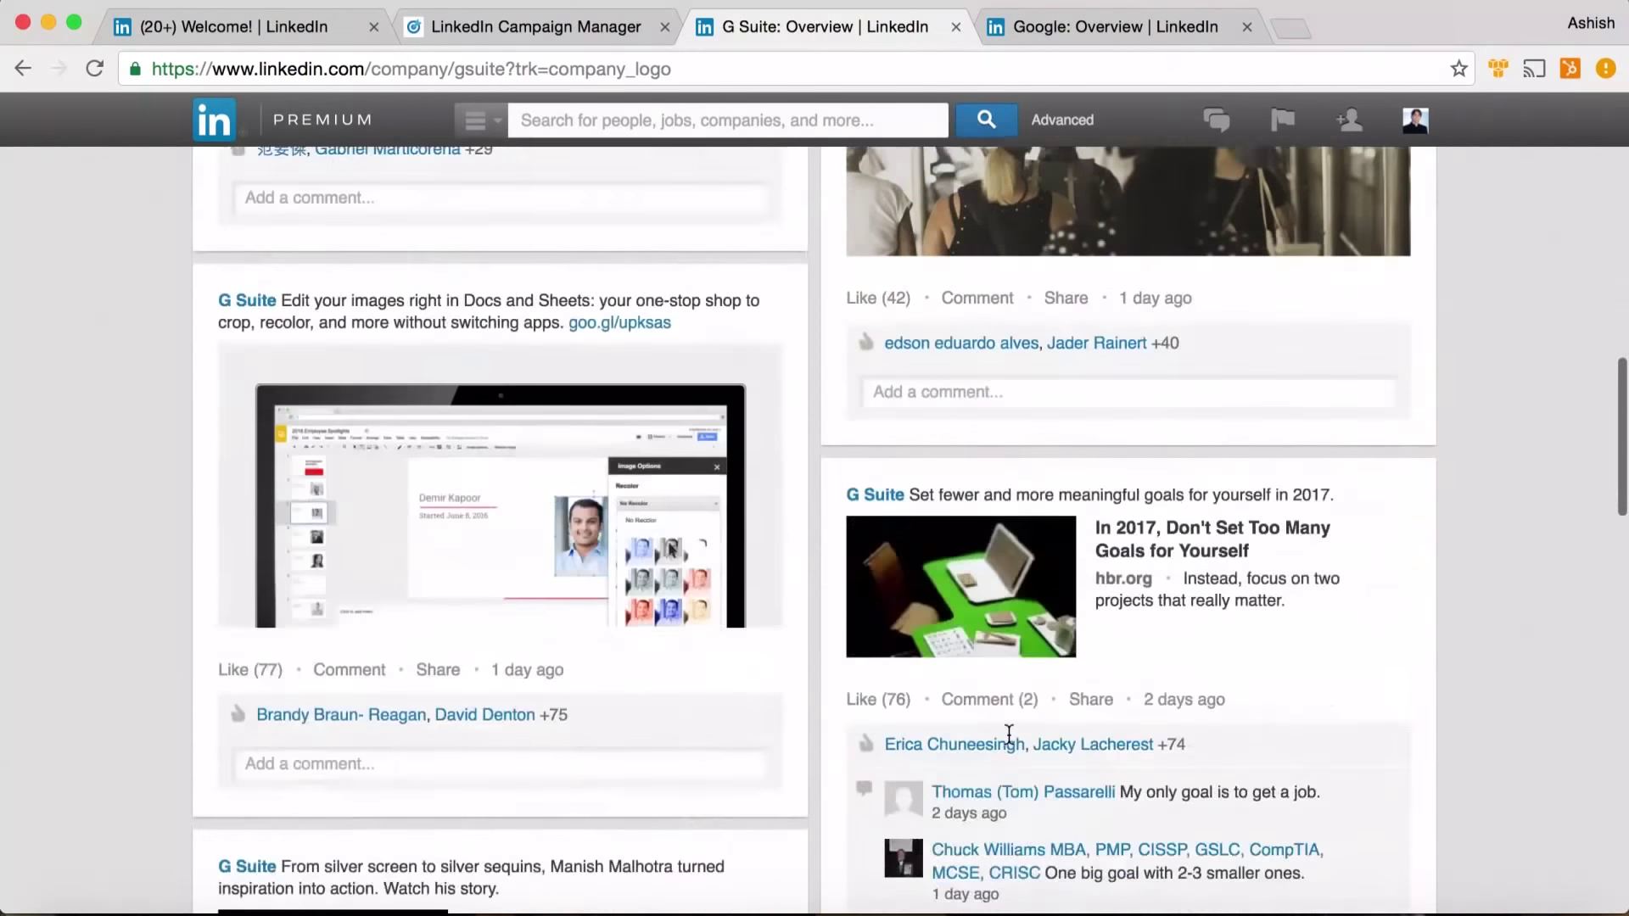
{"action": "scroll", "coordinate": [1008, 735], "scroll_direction": "up", "scroll_amount": 20}
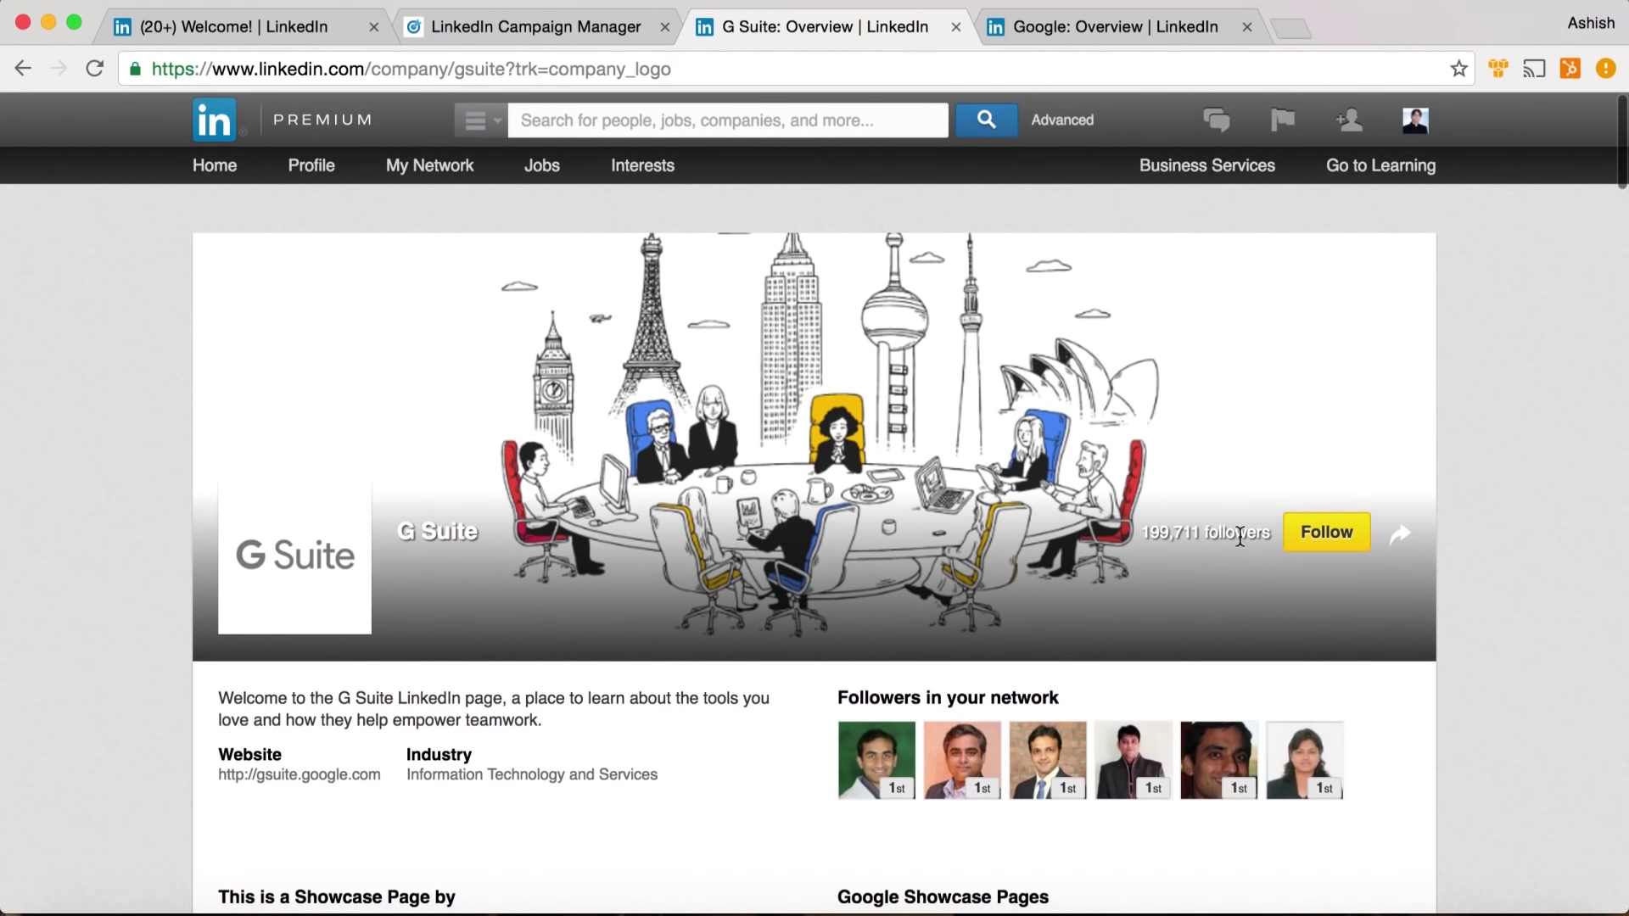
Return to Google's company Overview page and expand the About us details
{"action": "left_click", "coordinate": [1087, 23]}
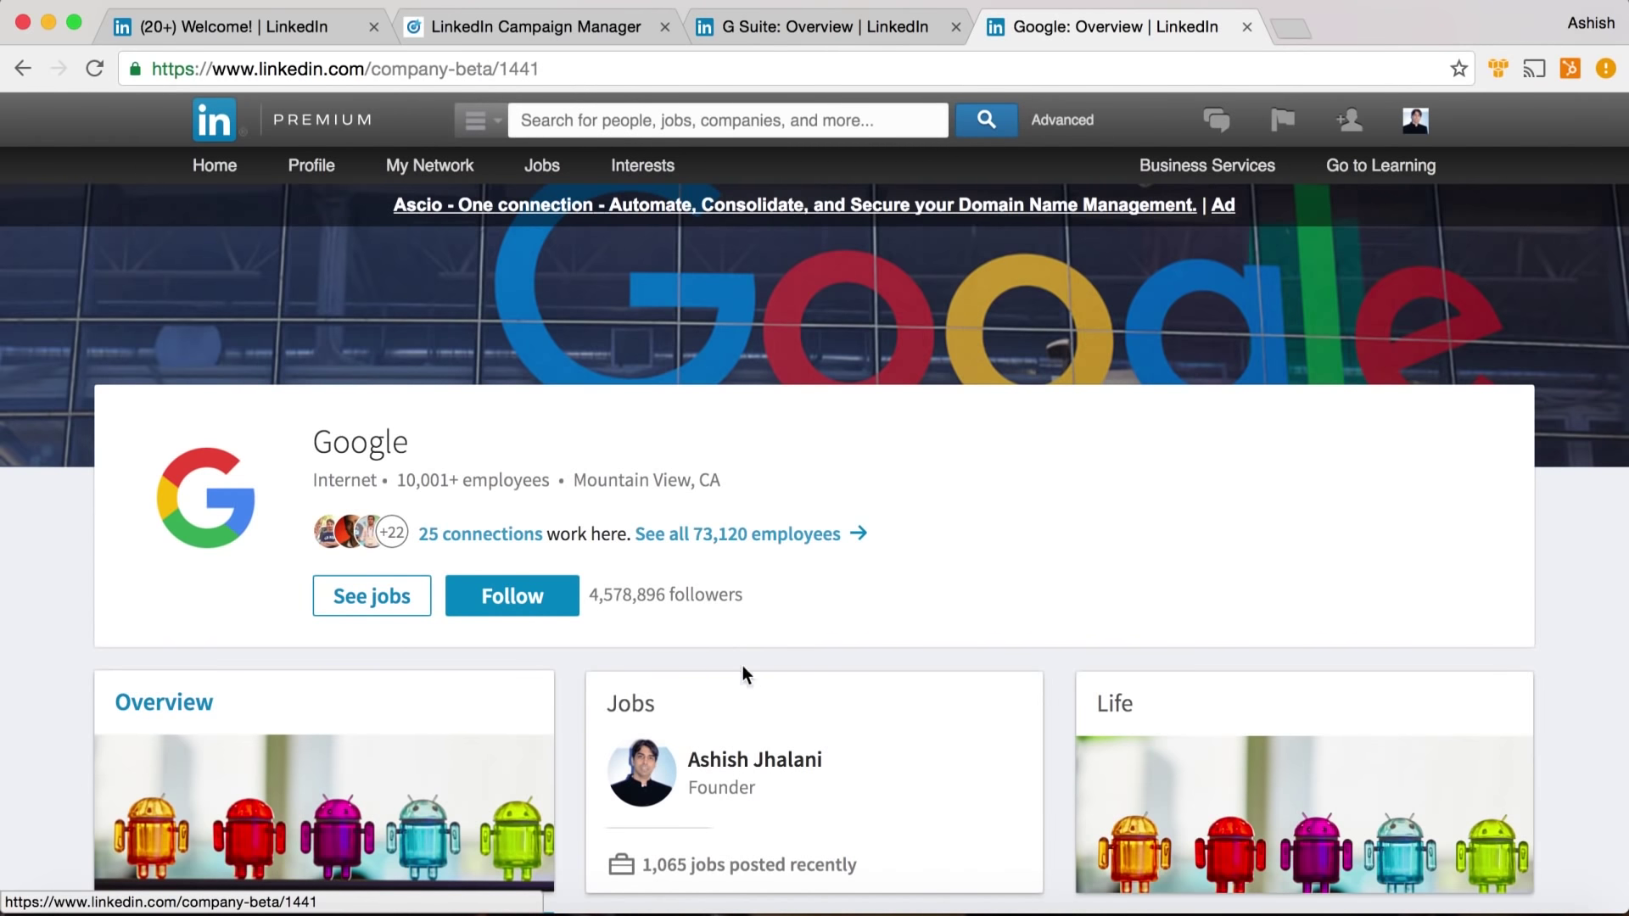
{"action": "scroll", "coordinate": [750, 685], "scroll_direction": "down", "scroll_amount": 5}
{"action": "scroll", "coordinate": [746, 669], "scroll_direction": "up", "scroll_amount": 5}
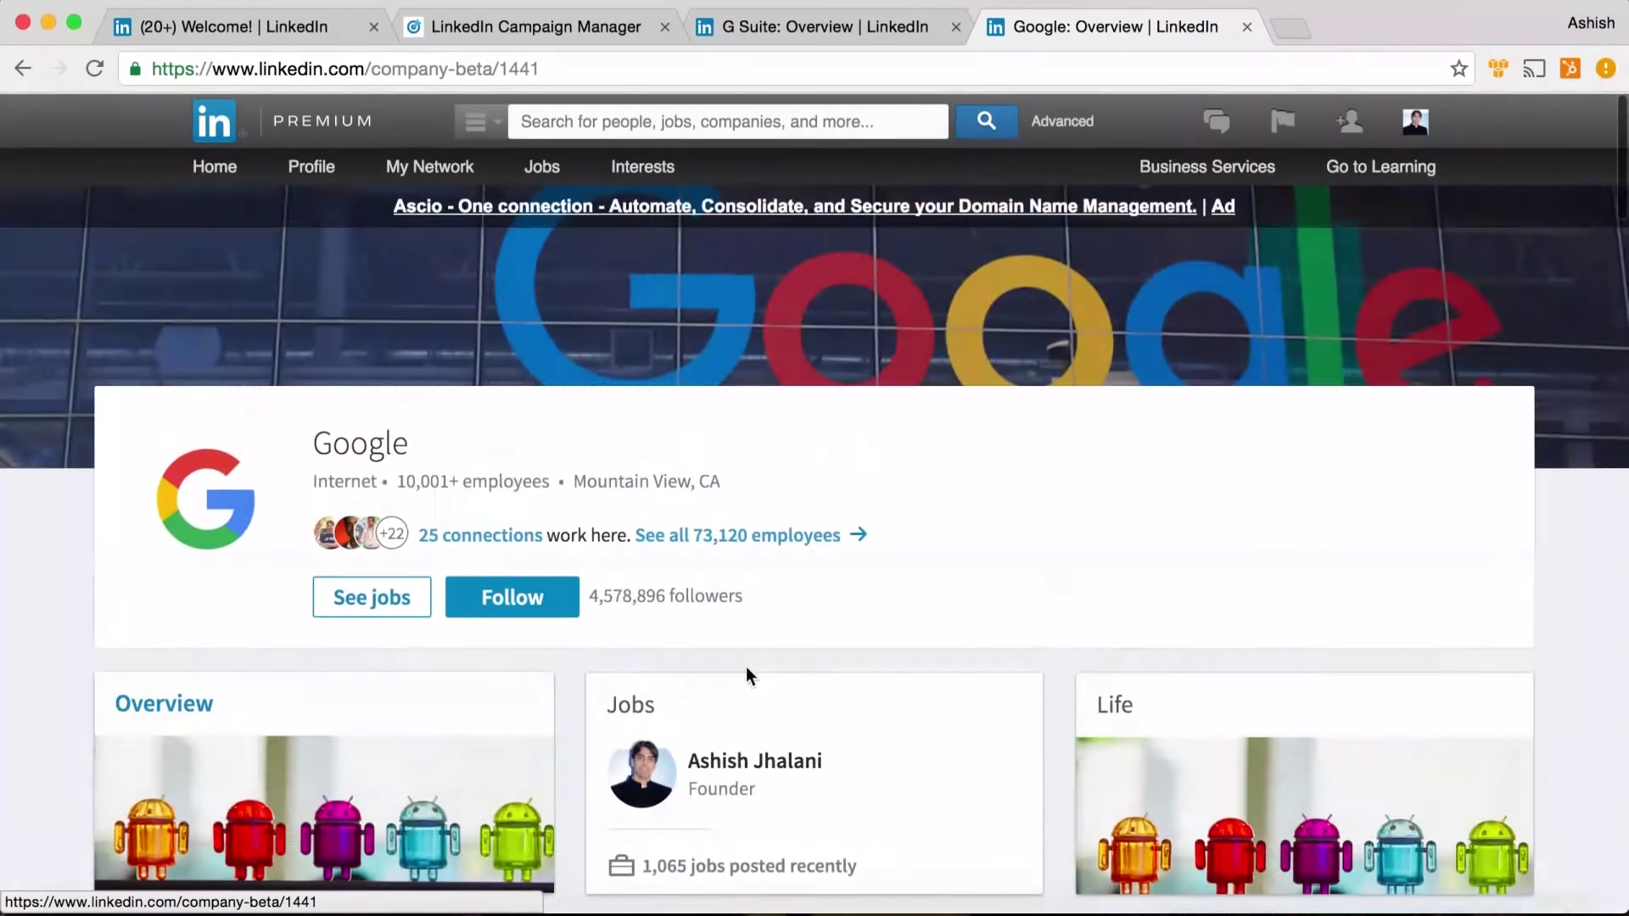
{"action": "scroll", "coordinate": [747, 669], "scroll_direction": "down", "scroll_amount": 9}
{"action": "scroll", "coordinate": [746, 670], "scroll_direction": "down", "scroll_amount": 3}
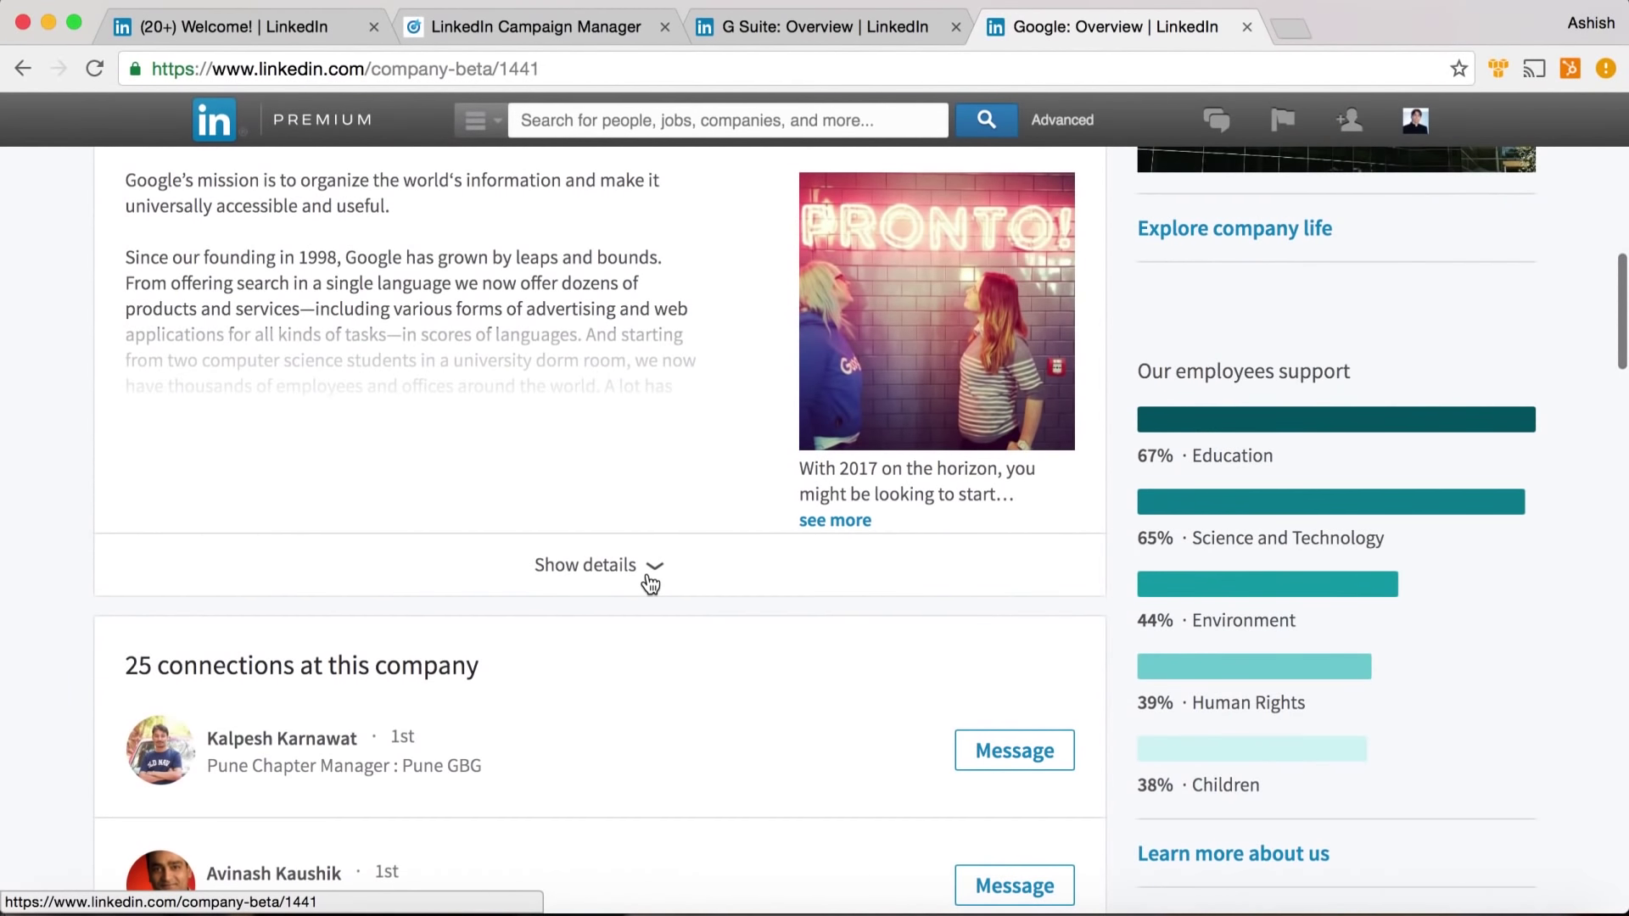
{"action": "left_click", "coordinate": [650, 584]}
Review the expanded details, including affiliated companies like Nest, YouTube and Adometry, then return to the top
{"action": "scroll", "coordinate": [840, 470], "scroll_direction": "up", "scroll_amount": 8}
{"action": "left_click", "coordinate": [1273, 357]}
{"action": "scroll", "coordinate": [1276, 697], "scroll_direction": "down", "scroll_amount": 10}
{"action": "scroll", "coordinate": [1276, 697], "scroll_direction": "down", "scroll_amount": 8}
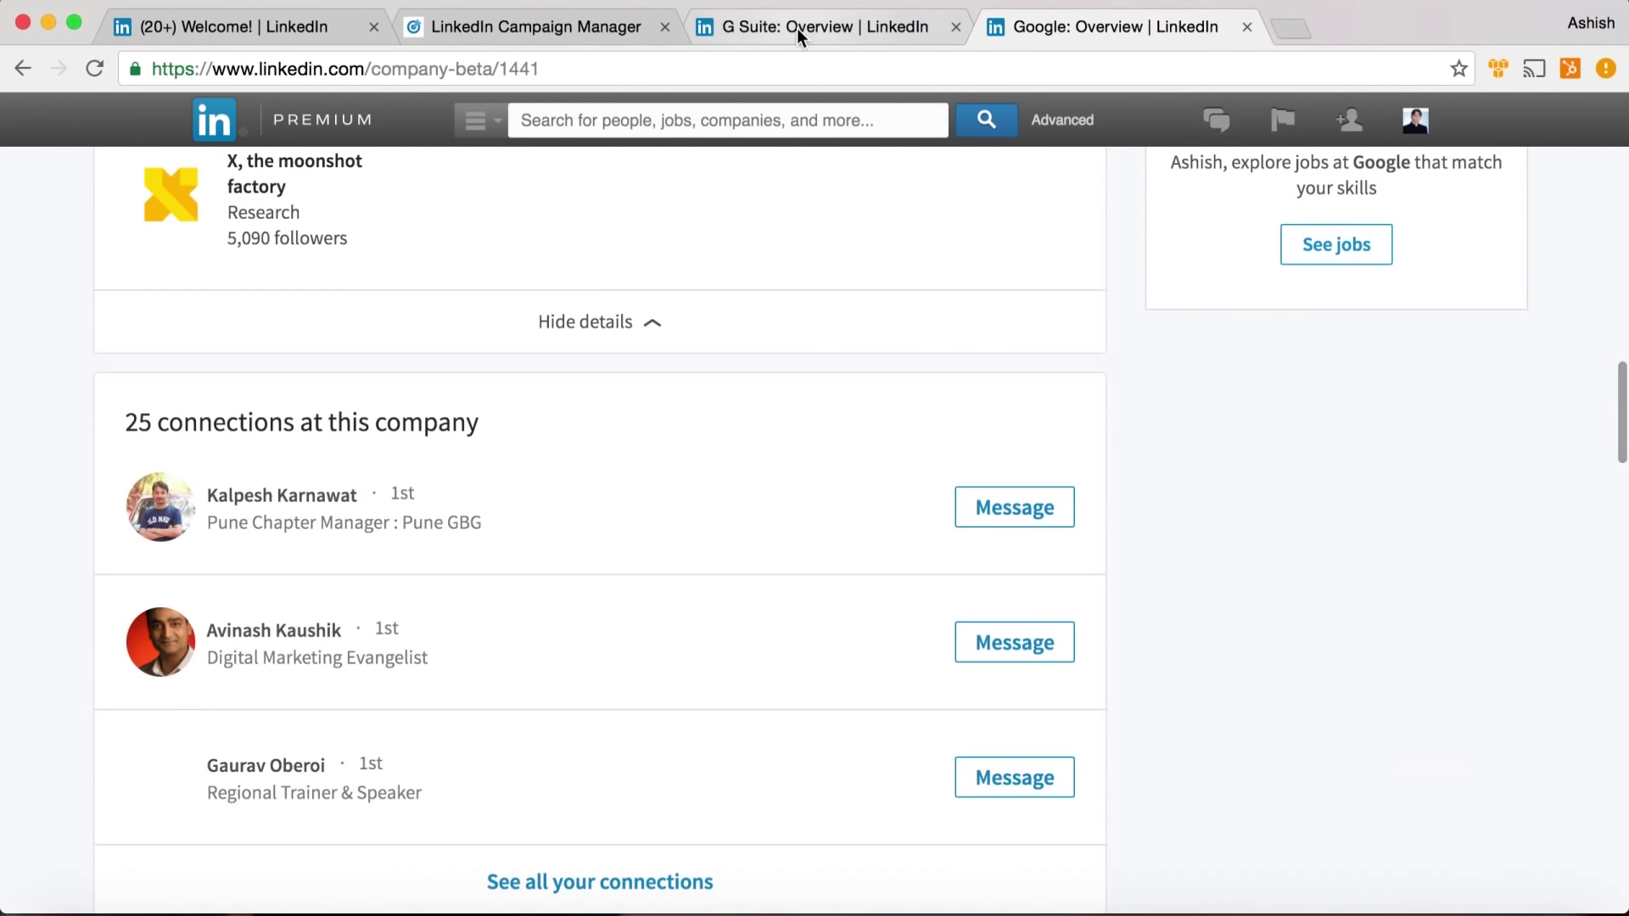
{"action": "scroll", "coordinate": [1064, 325], "scroll_direction": "up", "scroll_amount": 6}
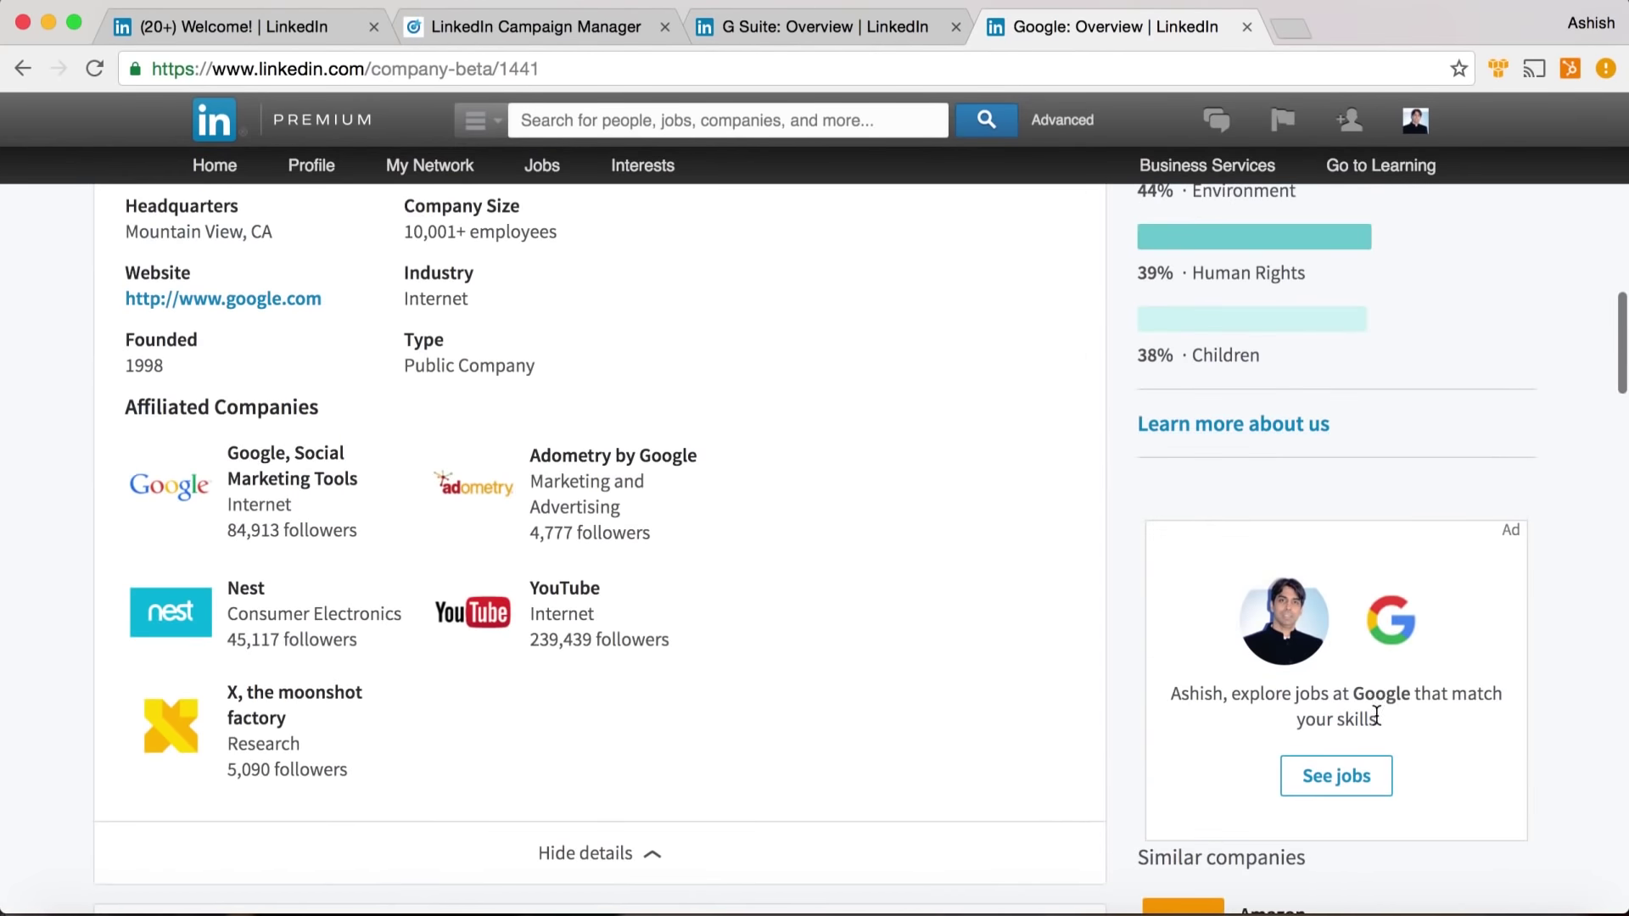
{"action": "scroll", "coordinate": [1375, 717], "scroll_direction": "down", "scroll_amount": 2}
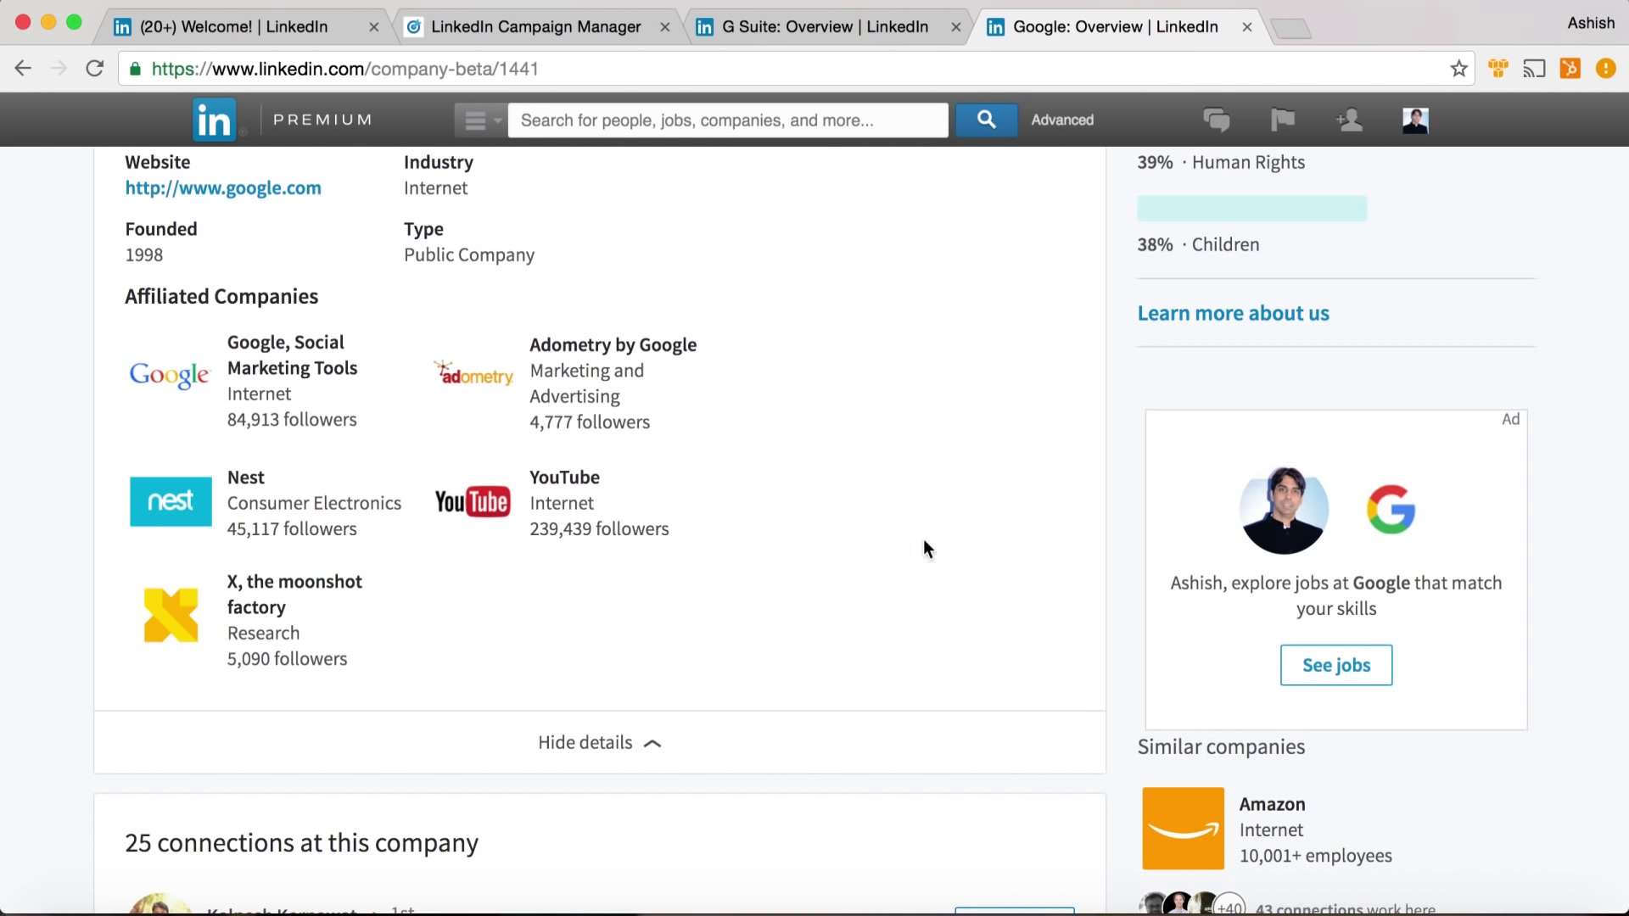
{"action": "scroll", "coordinate": [807, 410], "scroll_direction": "up", "scroll_amount": 10}
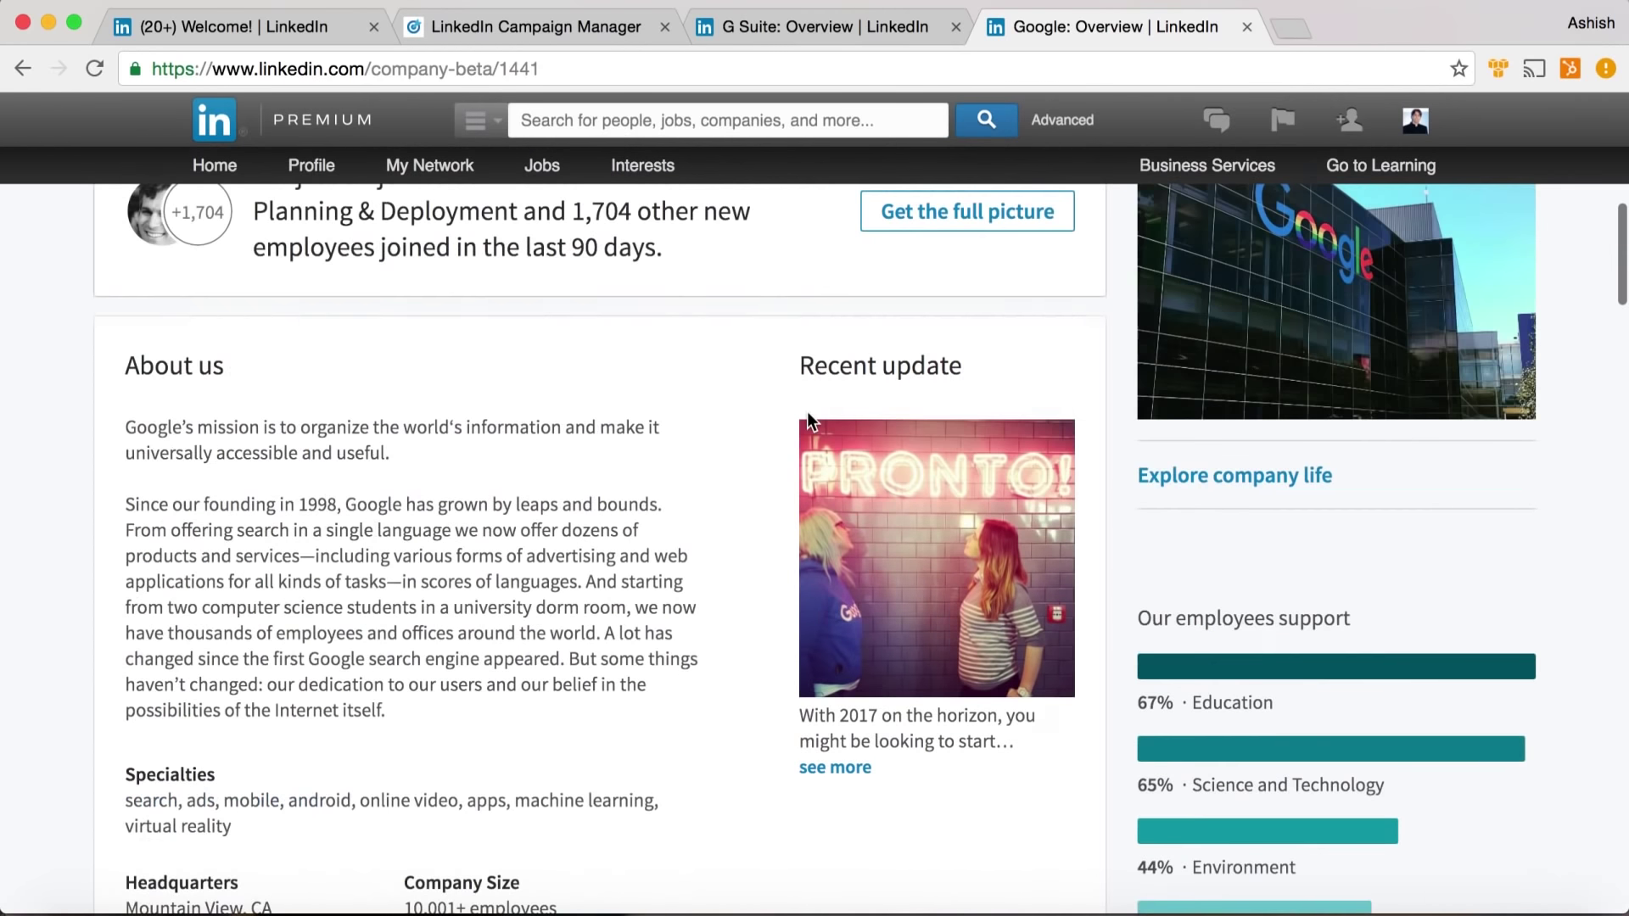
{"action": "scroll", "coordinate": [807, 411], "scroll_direction": "up", "scroll_amount": 8}
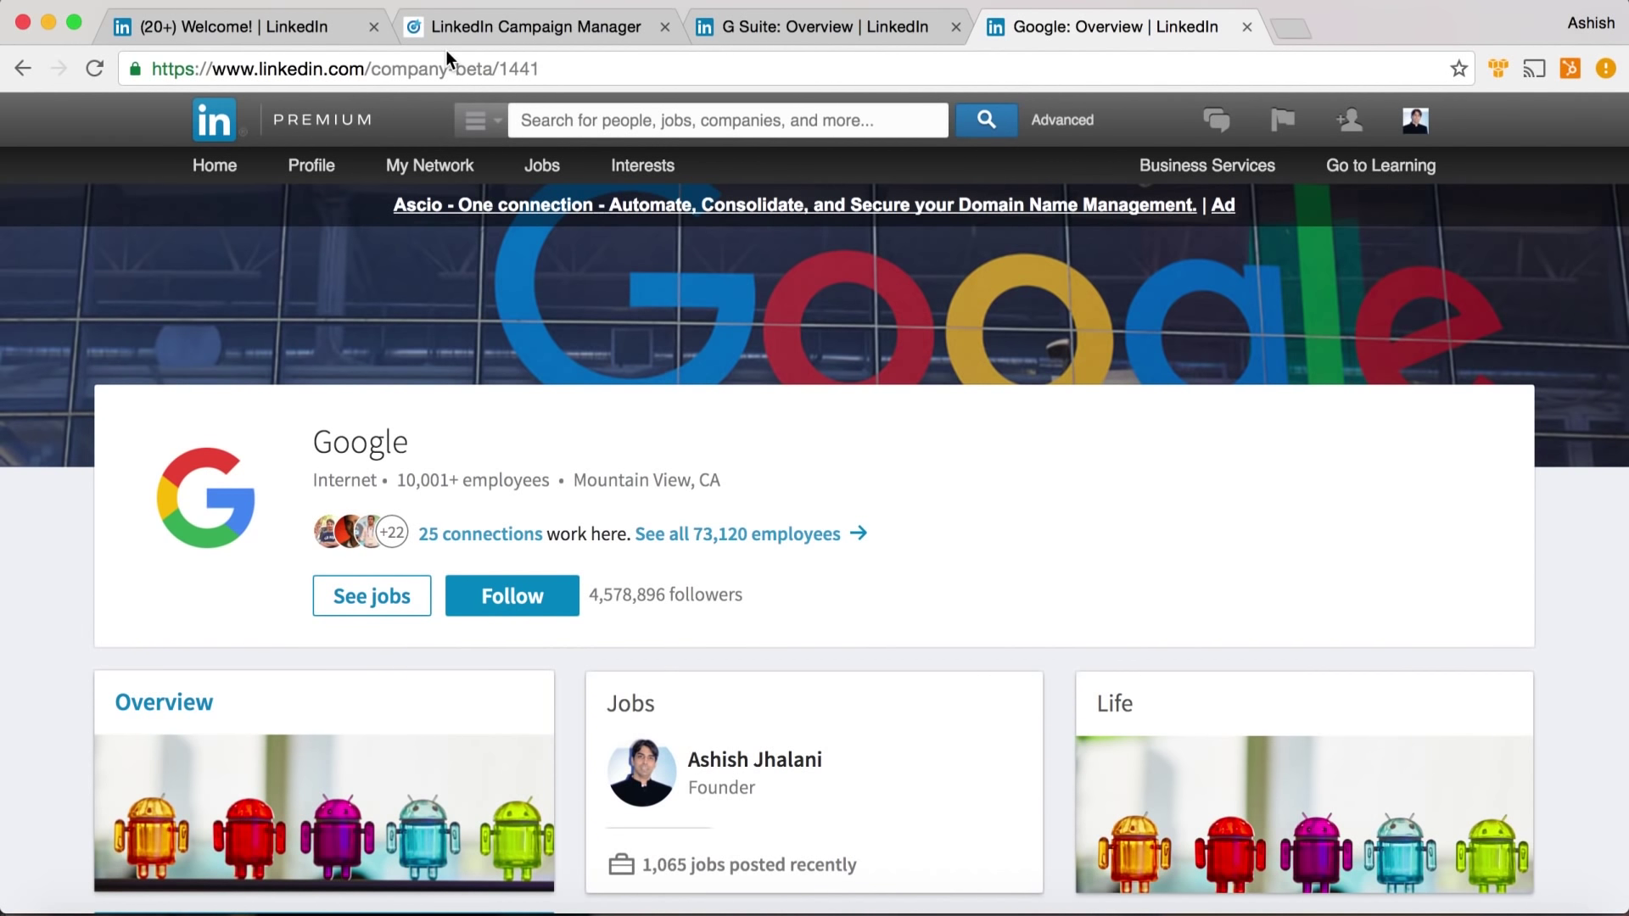
Go to the LinkedIn home feed and bring up the Account & Settings menu under the profile avatar
{"action": "left_click", "coordinate": [257, 31]}
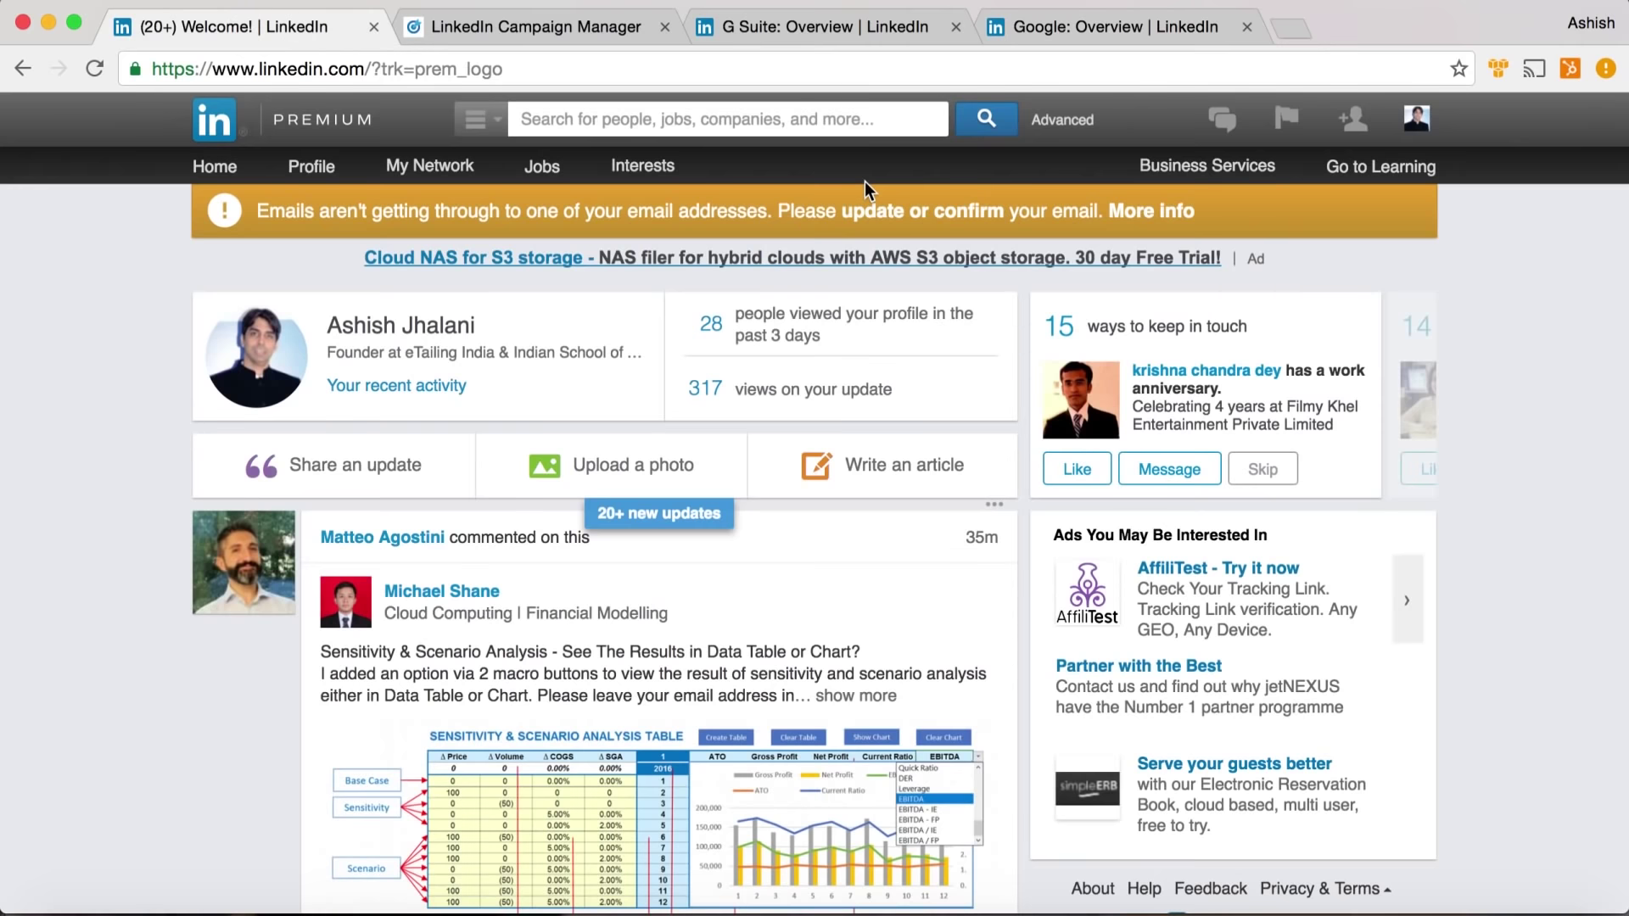
{"action": "mouse_move", "coordinate": [1429, 128]}
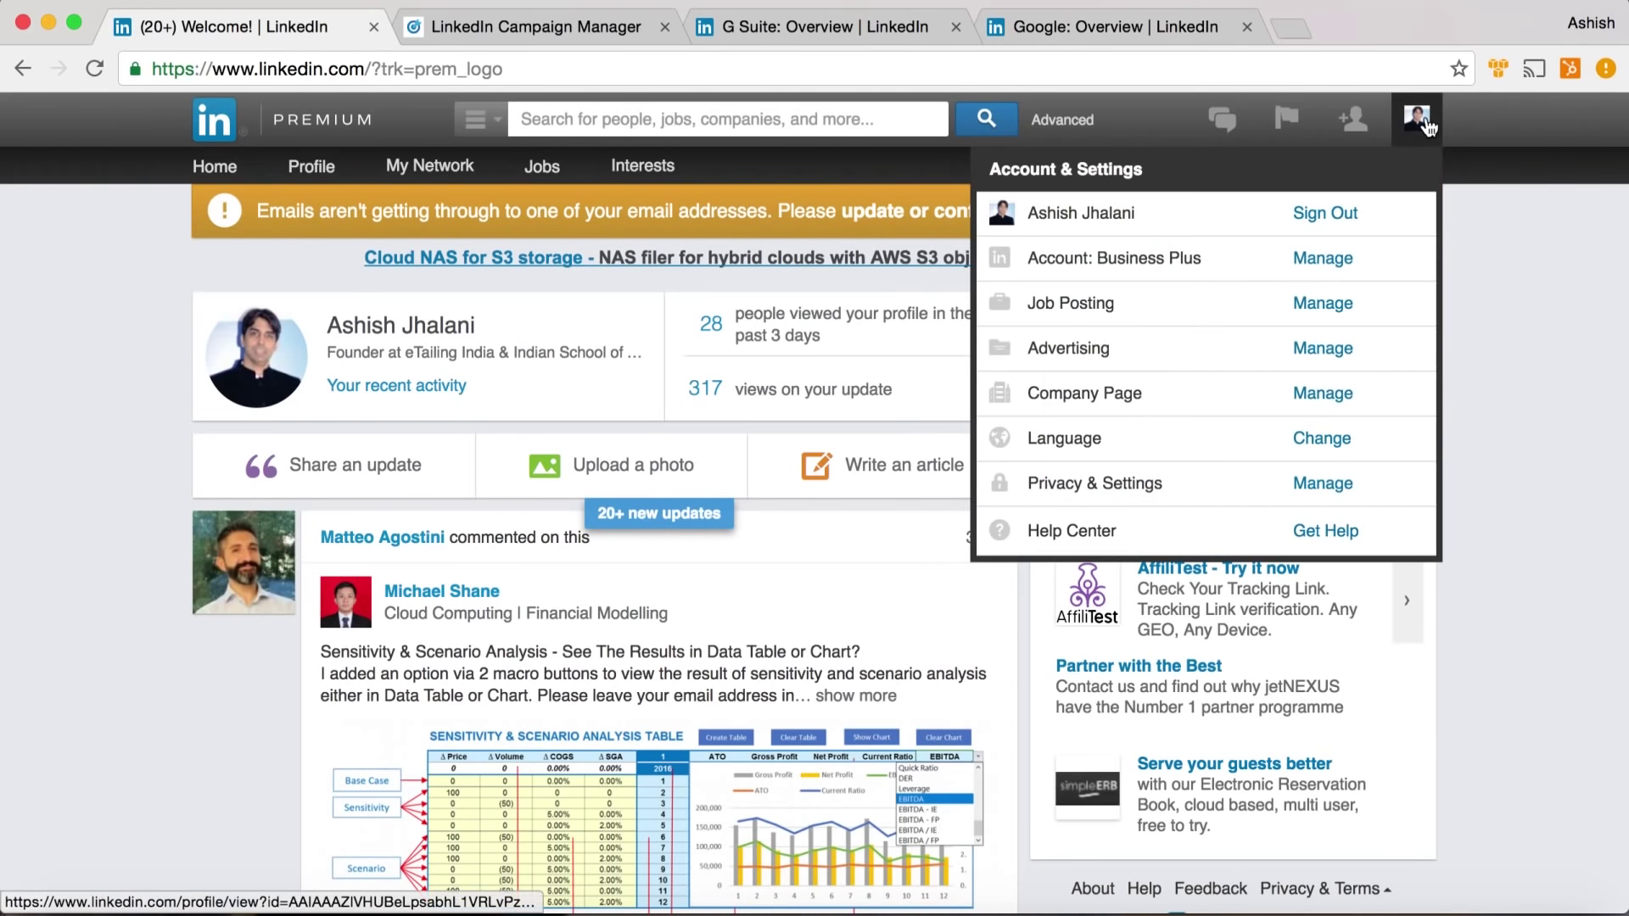
Open the eTailing India company page for managing and scroll through it
{"action": "left_click", "coordinate": [1340, 397]}
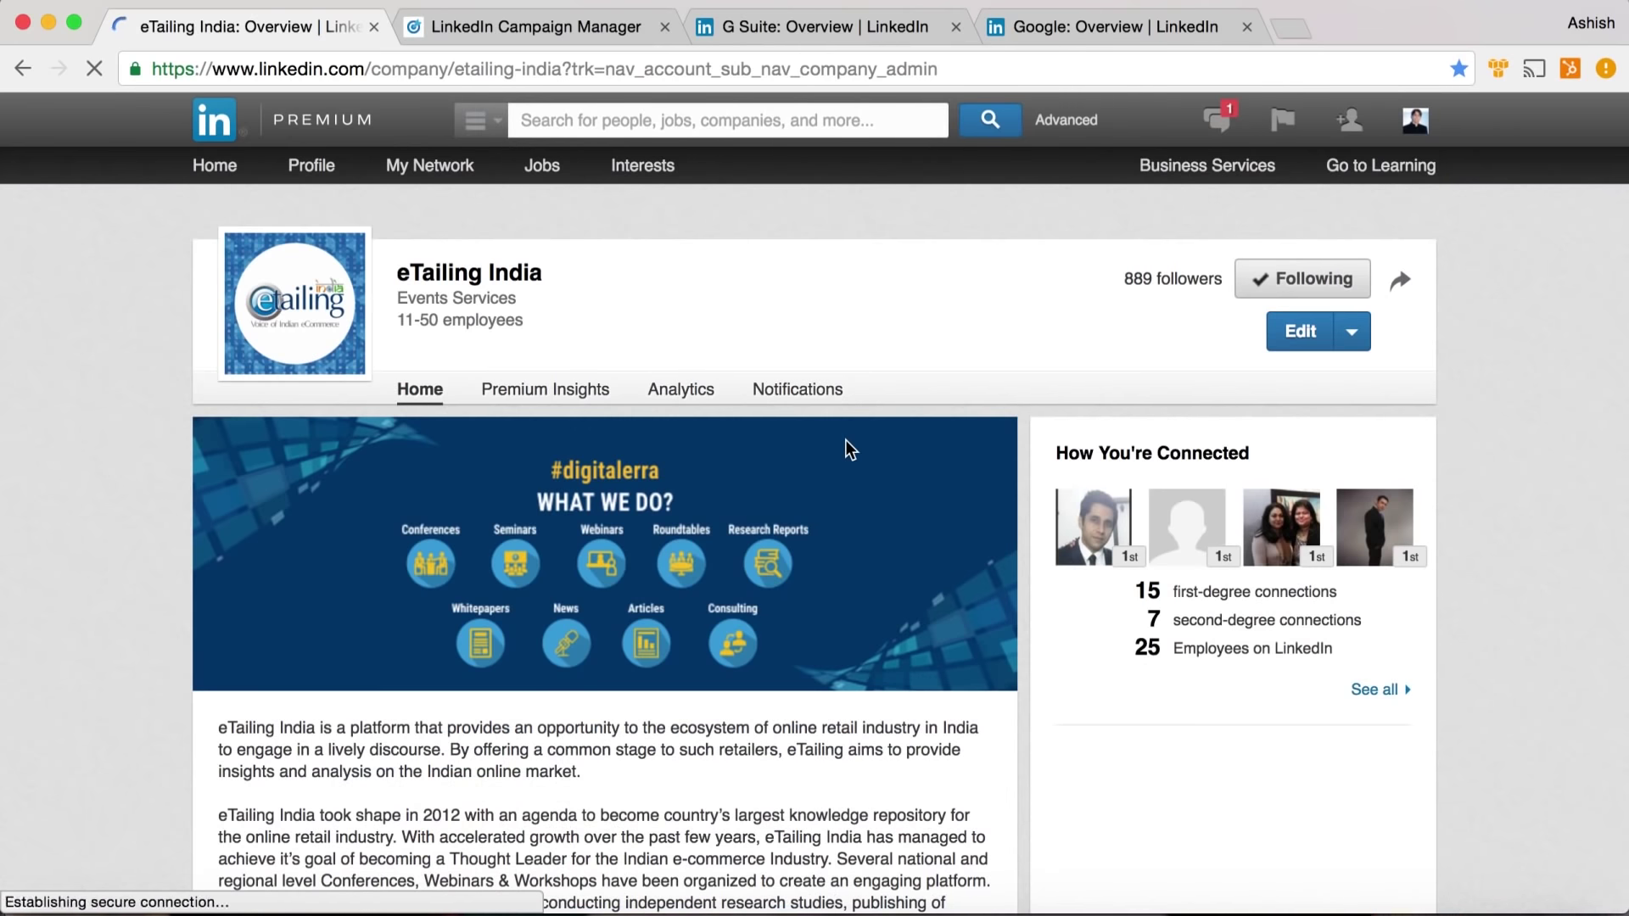
{"action": "scroll", "coordinate": [796, 717], "scroll_direction": "down", "scroll_amount": 10}
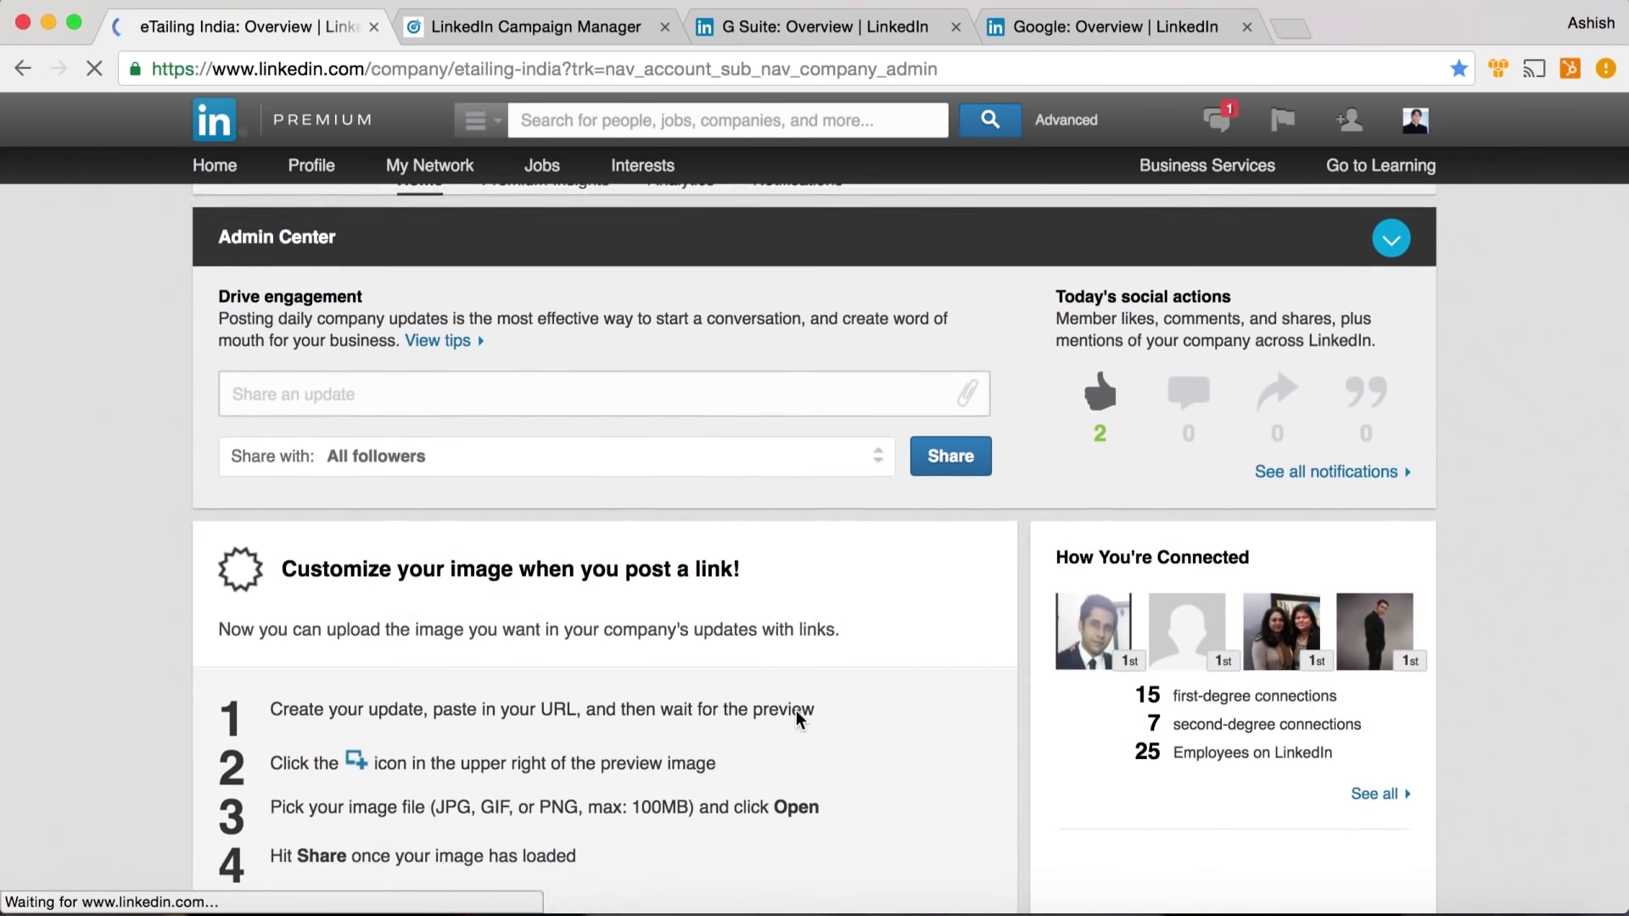
{"action": "scroll", "coordinate": [797, 720], "scroll_direction": "down", "scroll_amount": 20}
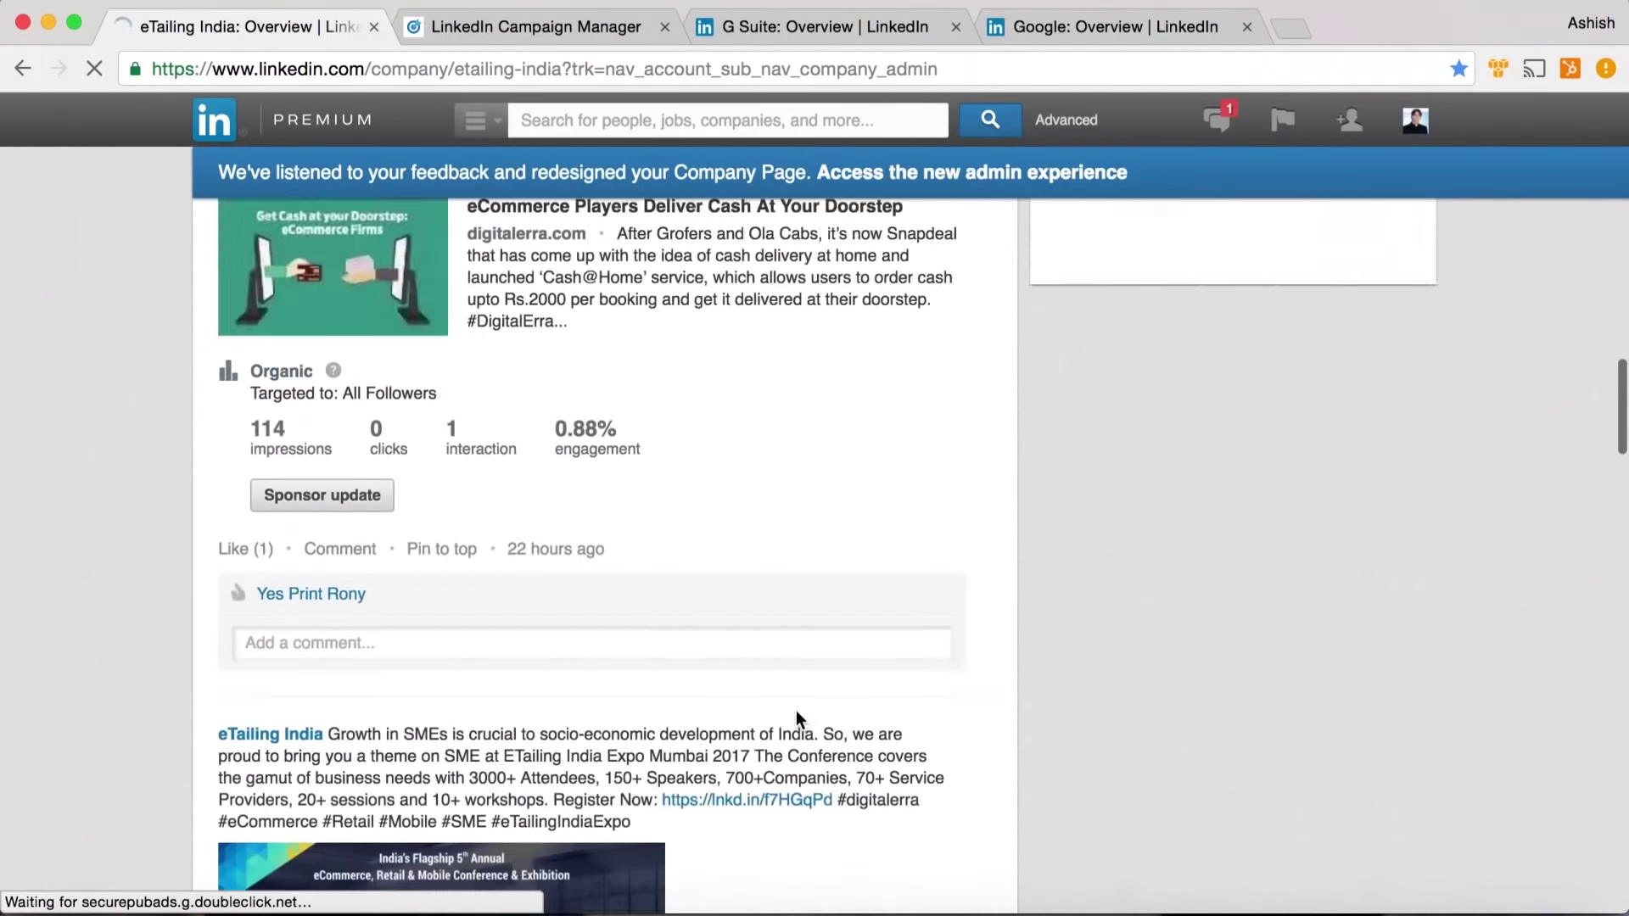
{"action": "scroll", "coordinate": [796, 720], "scroll_direction": "down", "scroll_amount": 20}
{"action": "scroll", "coordinate": [796, 710], "scroll_direction": "down", "scroll_amount": 5}
{"action": "scroll", "coordinate": [796, 710], "scroll_direction": "up", "scroll_amount": 10}
{"action": "scroll", "coordinate": [796, 710], "scroll_direction": "up", "scroll_amount": 20}
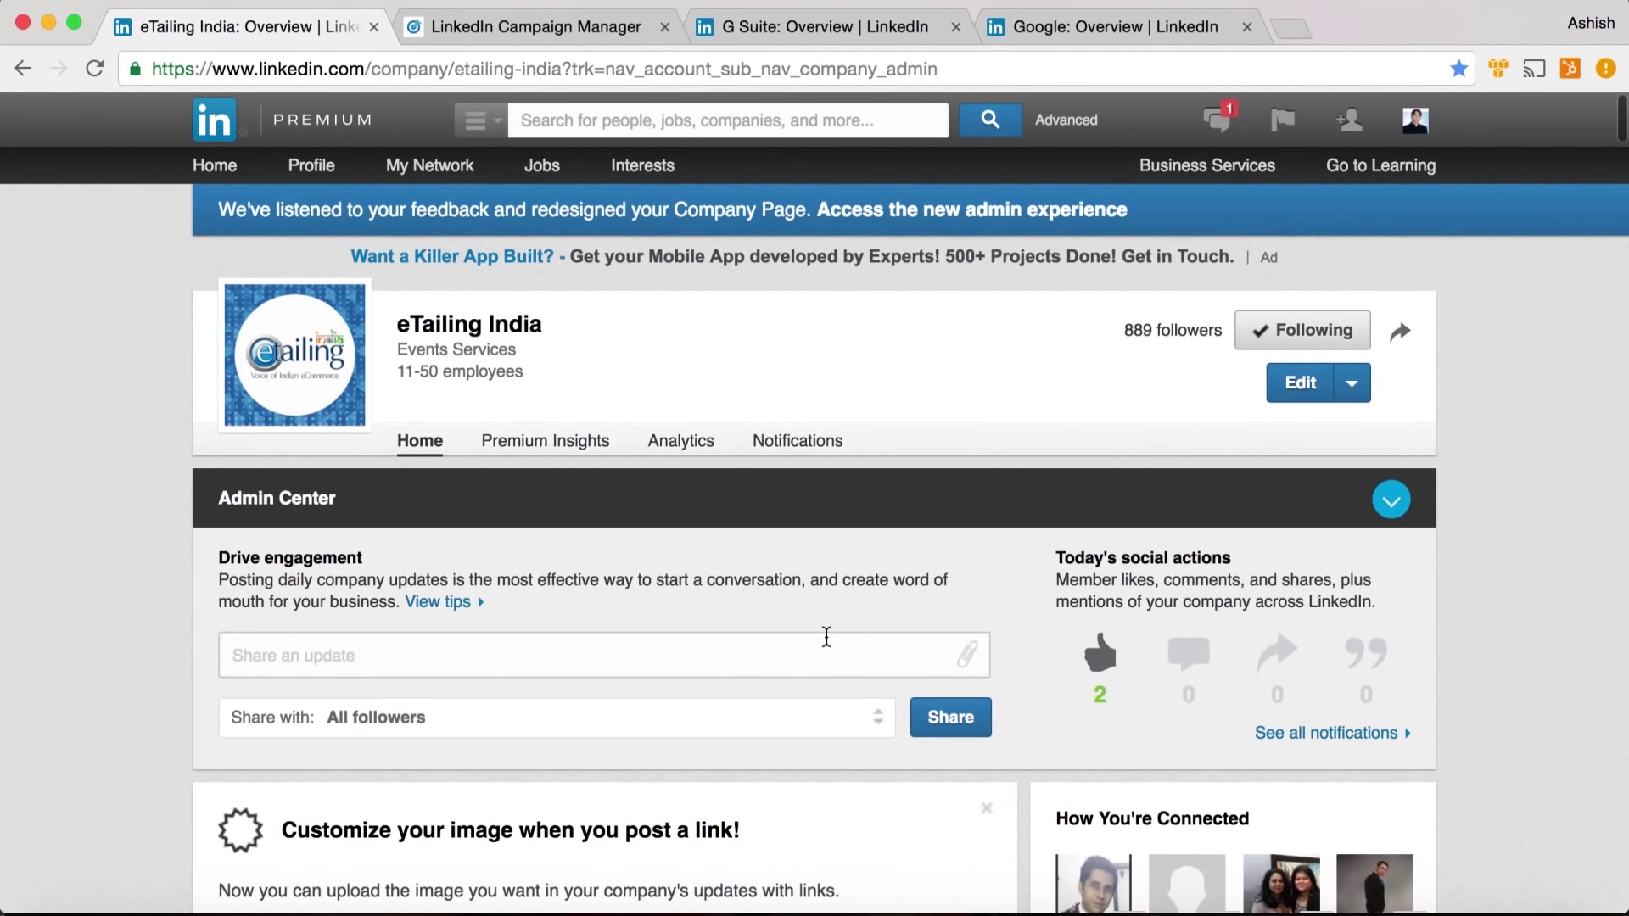
{"action": "scroll", "coordinate": [1393, 802], "scroll_direction": "down", "scroll_amount": 10}
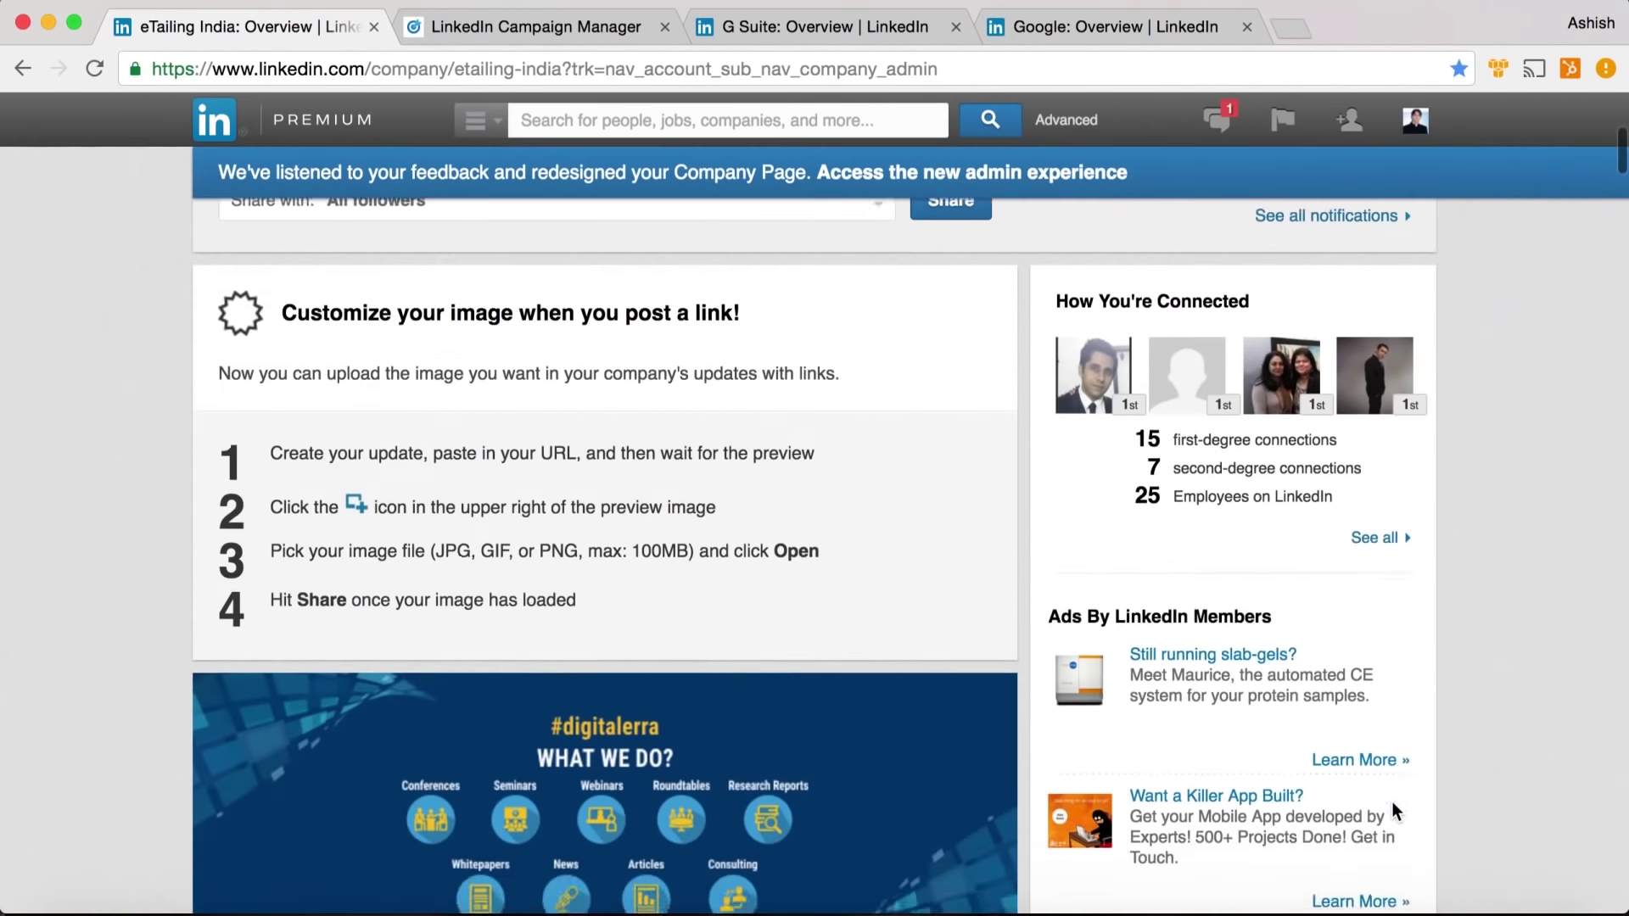
{"action": "scroll", "coordinate": [1393, 812], "scroll_direction": "up", "scroll_amount": 3}
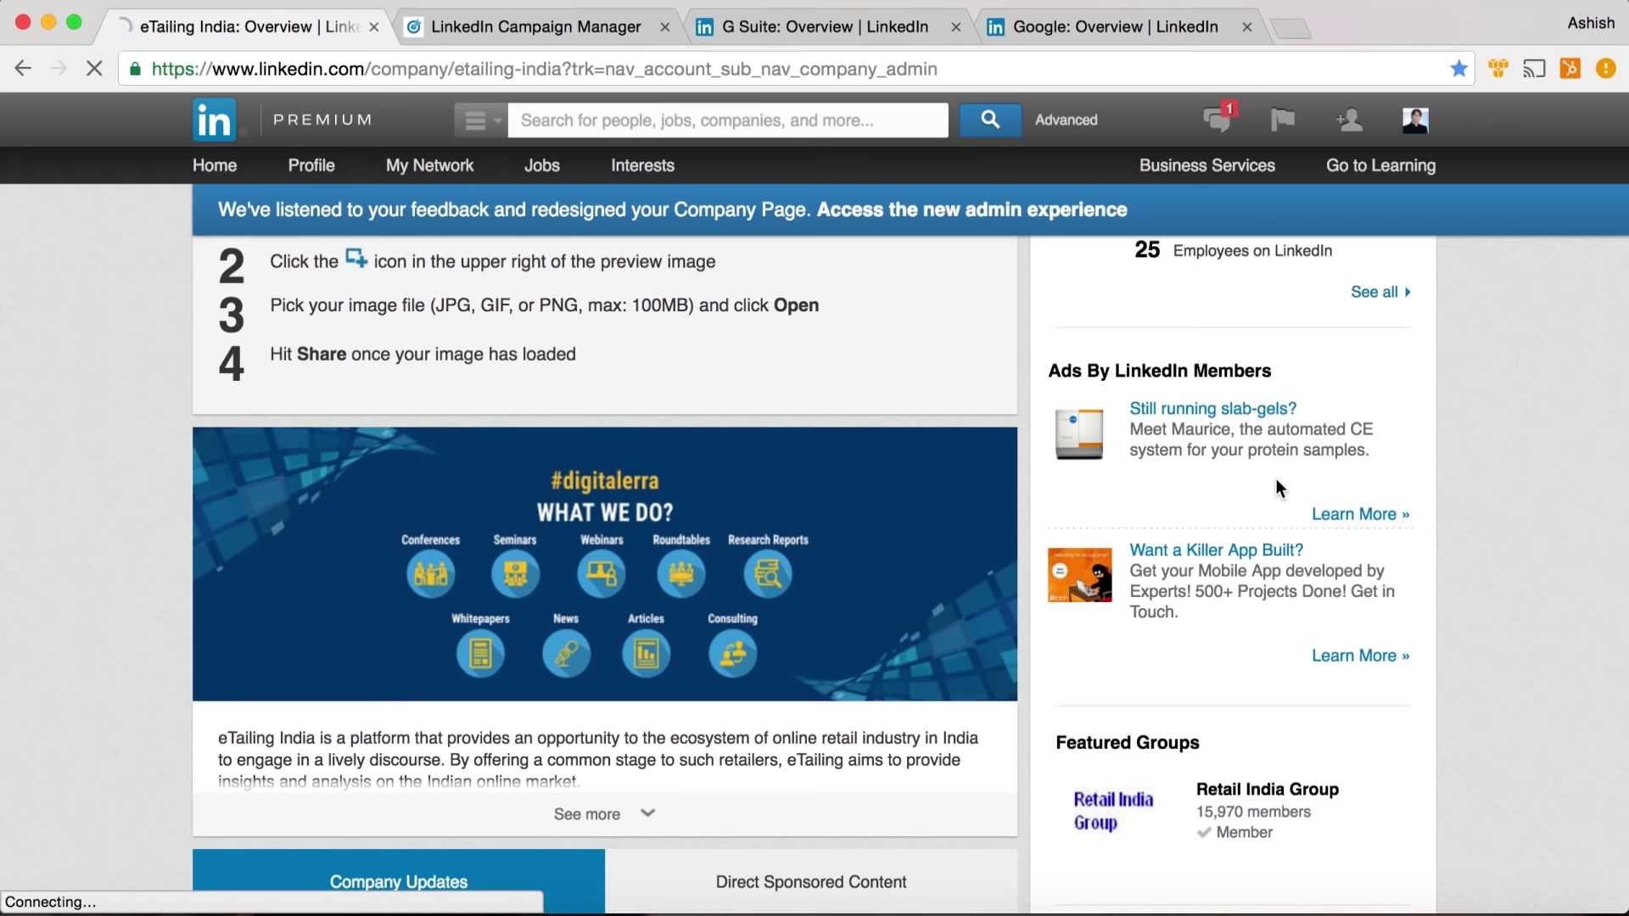
Browse the eTailing India page again and open its Edit dropdown of admin options
{"action": "scroll", "coordinate": [1214, 665], "scroll_direction": "down", "scroll_amount": 15}
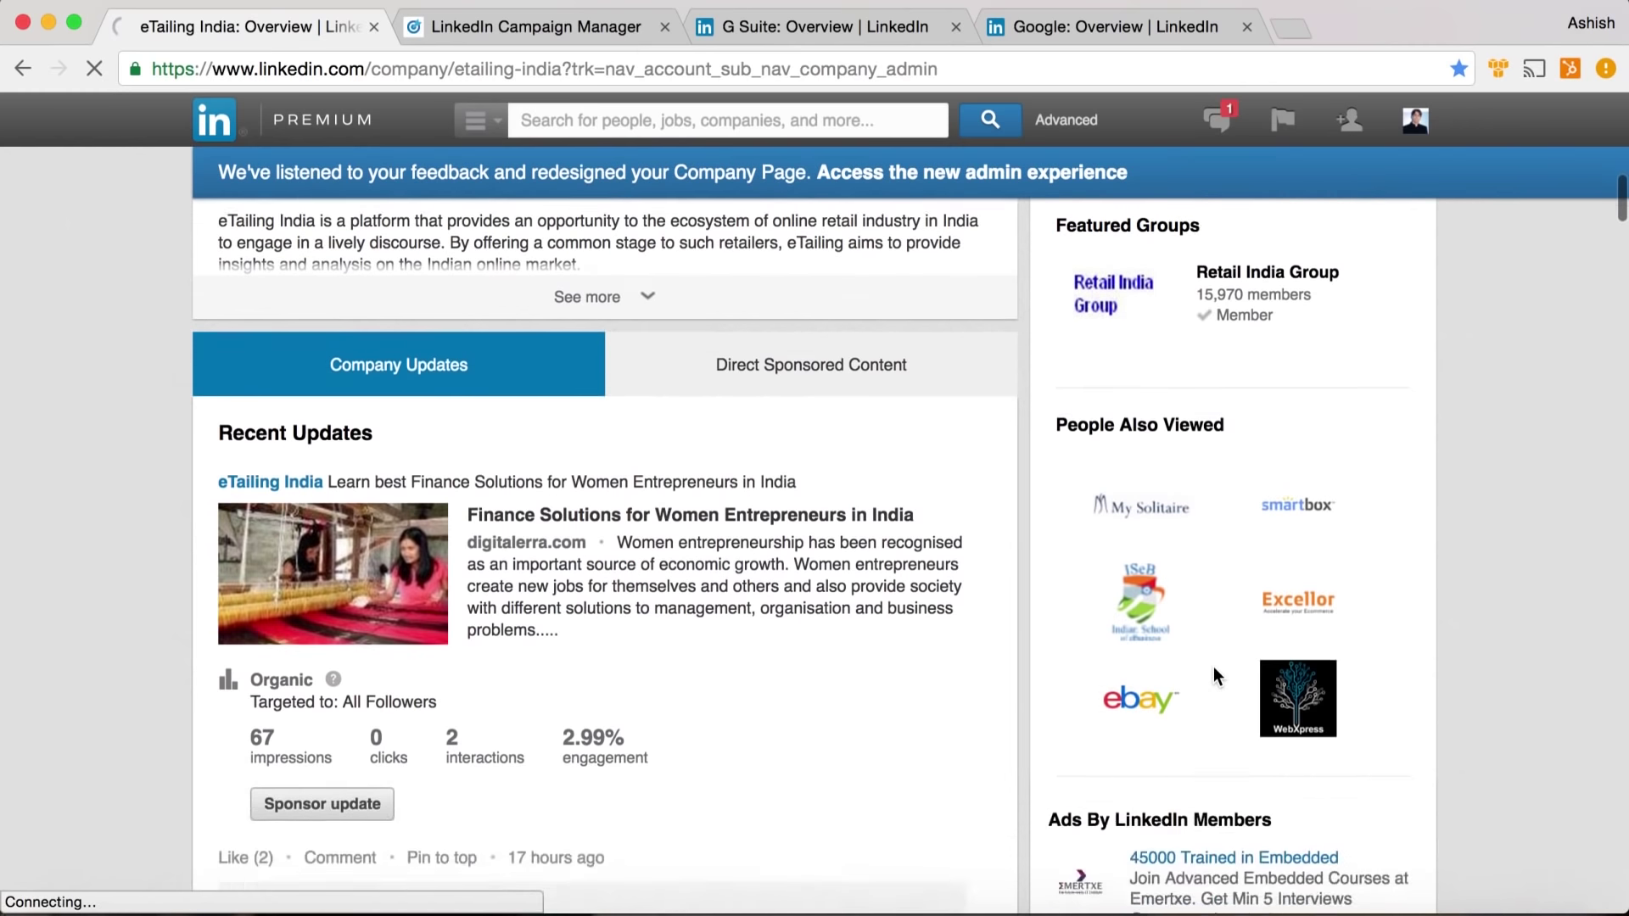
{"action": "scroll", "coordinate": [1213, 676], "scroll_direction": "up", "scroll_amount": 15}
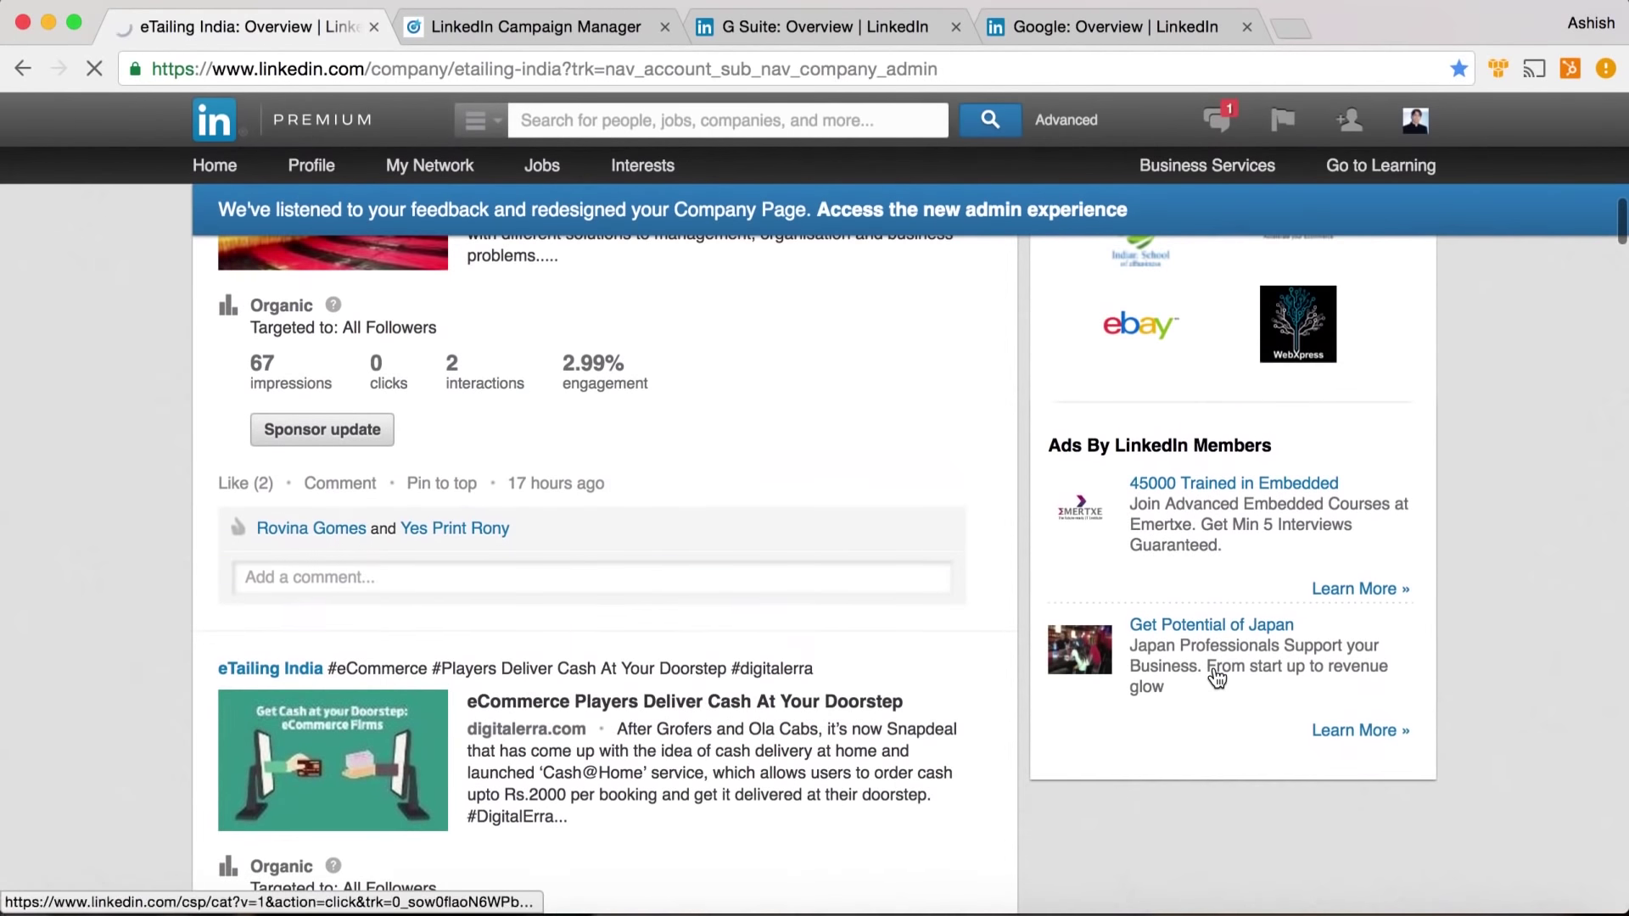
{"action": "scroll", "coordinate": [1218, 678], "scroll_direction": "up", "scroll_amount": 5}
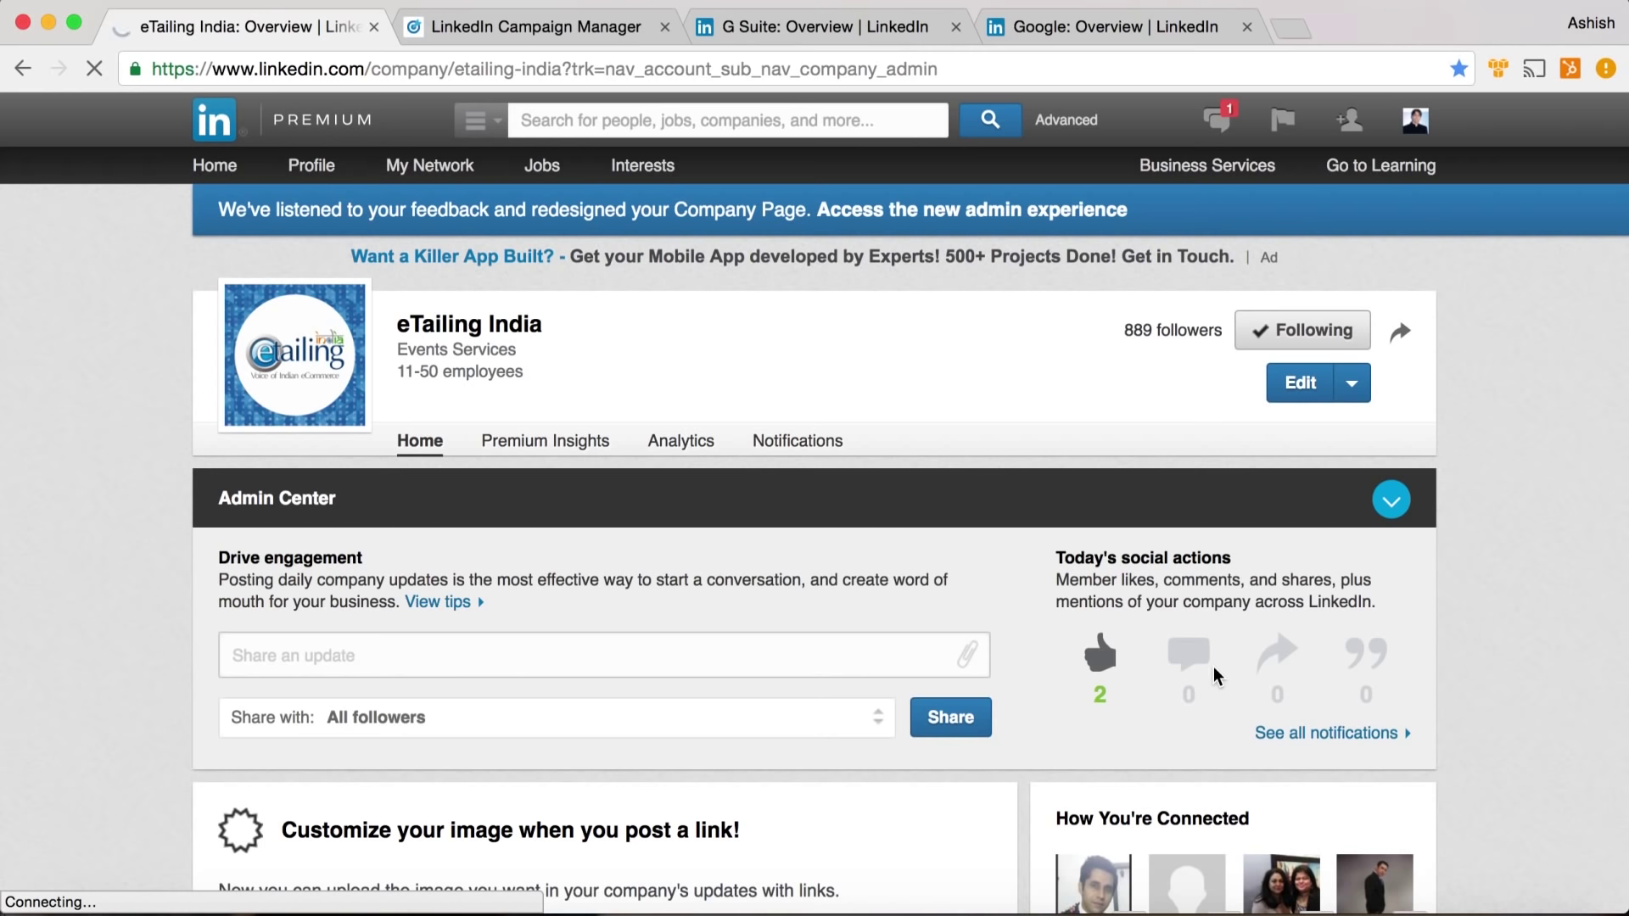
{"action": "scroll", "coordinate": [1018, 823], "scroll_direction": "down", "scroll_amount": 1}
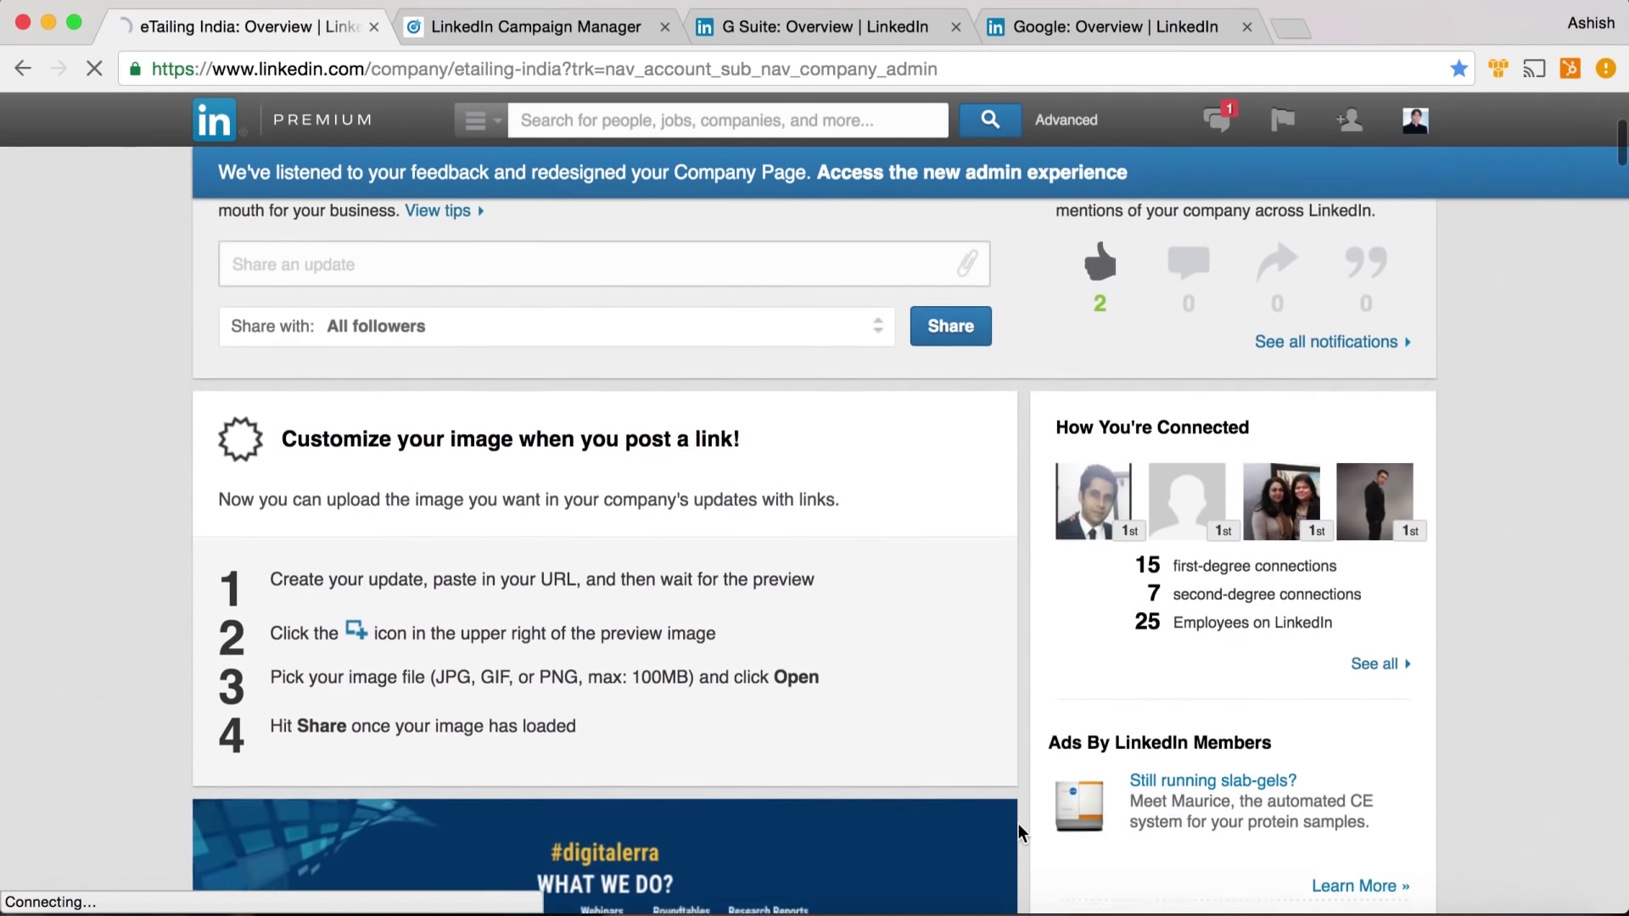
{"action": "scroll", "coordinate": [1018, 823], "scroll_direction": "up", "scroll_amount": 5}
{"action": "left_click", "coordinate": [1353, 386]}
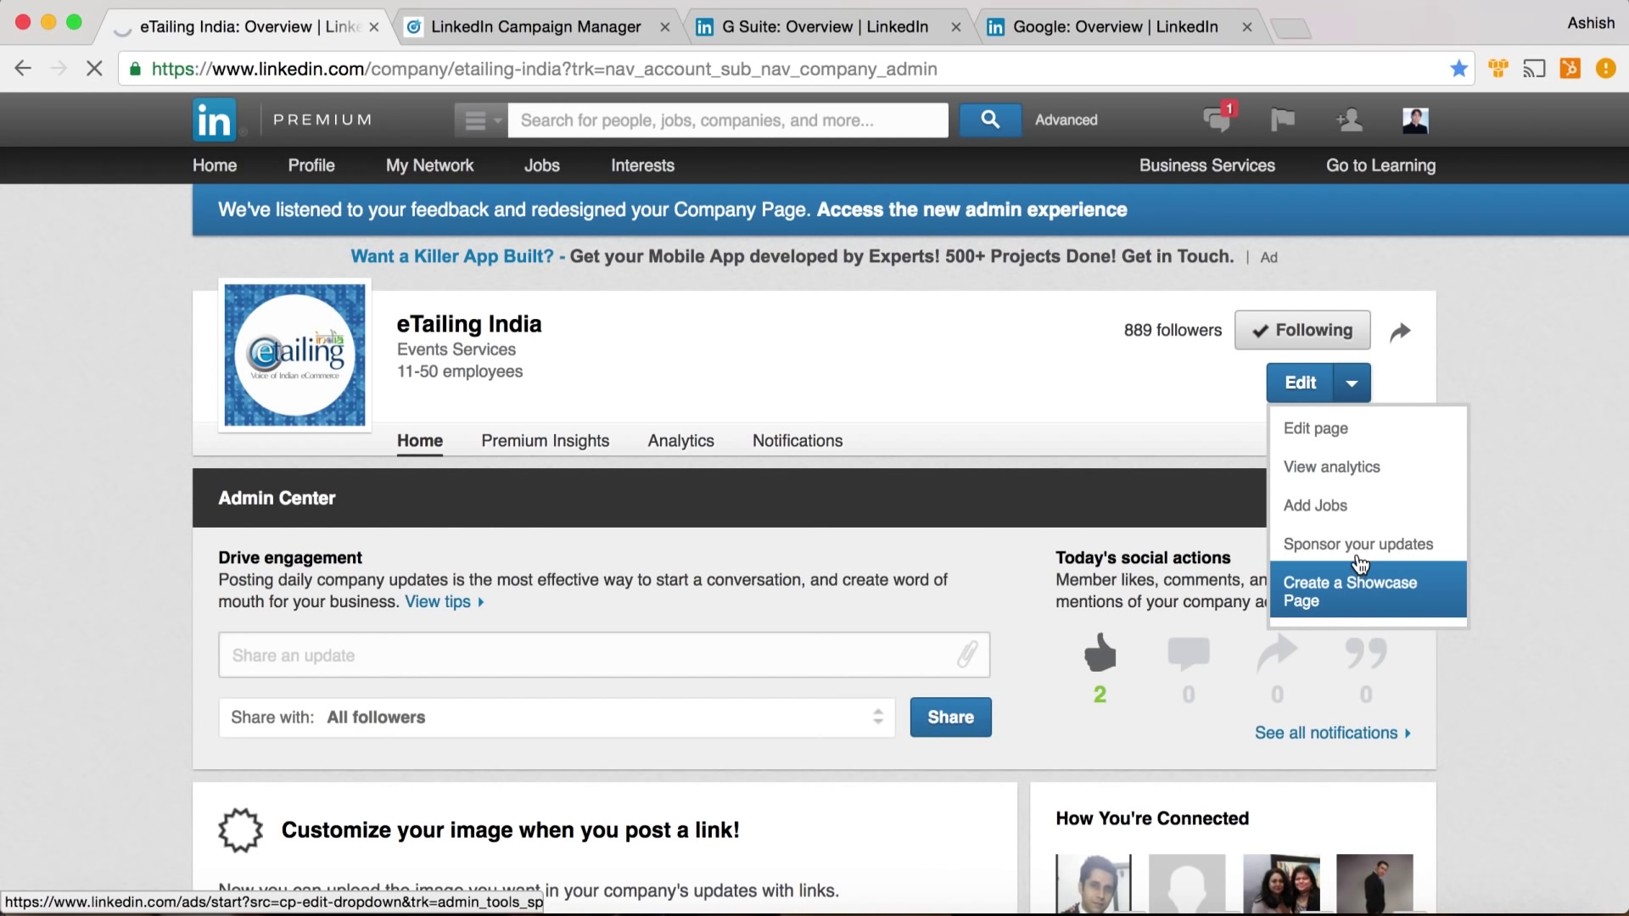
Choose 'Sponsor your updates' from the Edit menu and review the Recent Updates feed
{"action": "left_click", "coordinate": [1364, 556]}
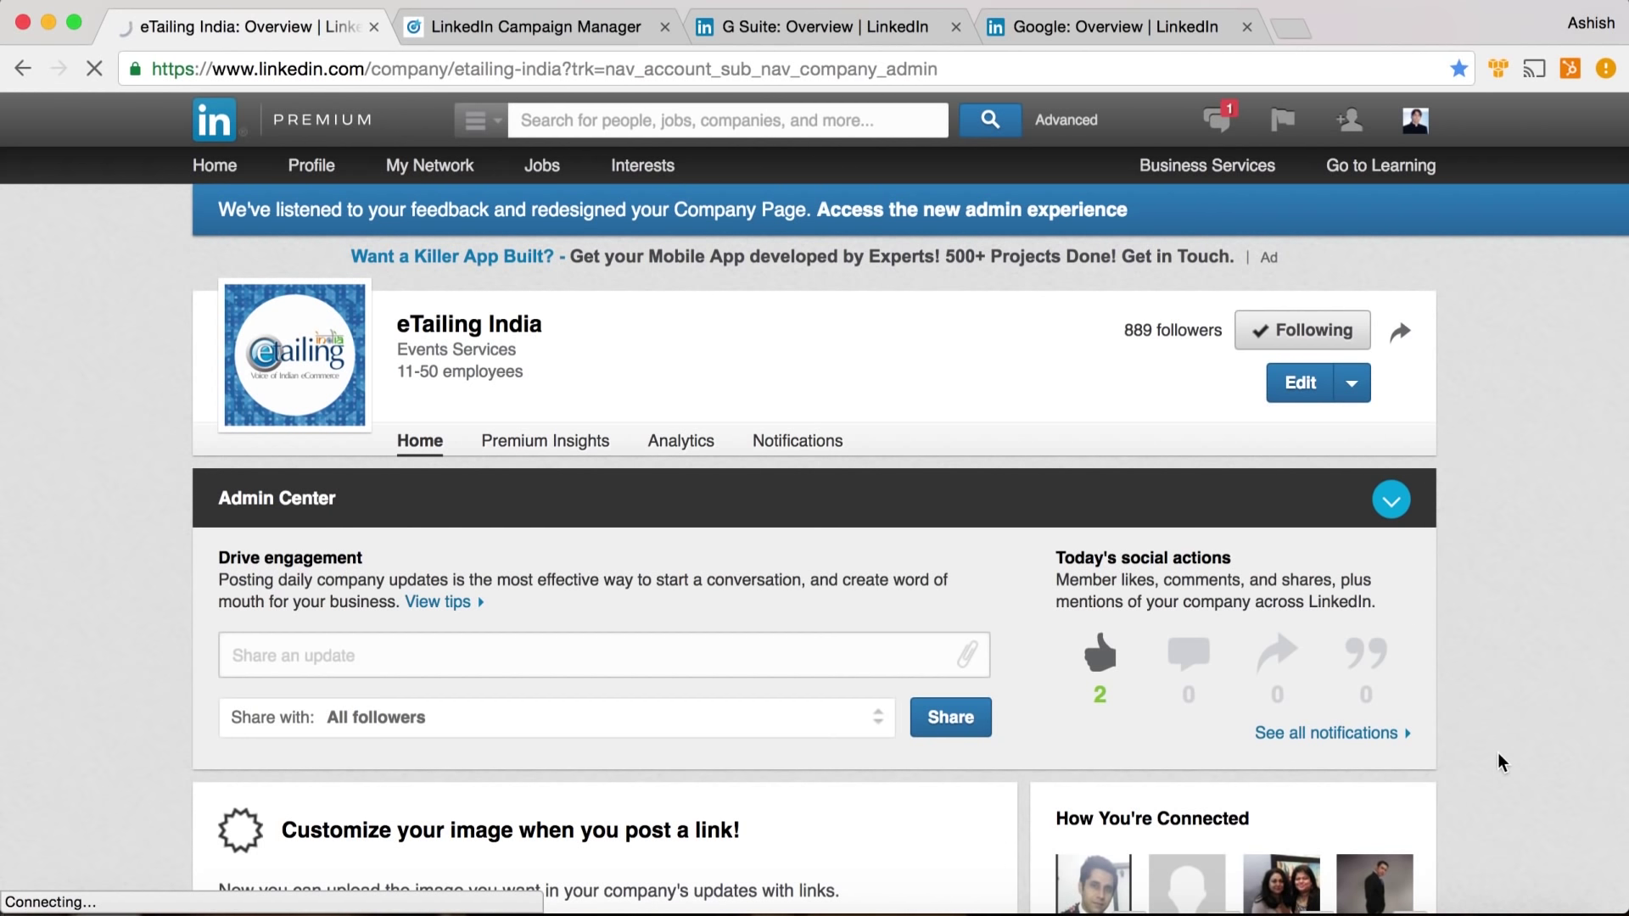
{"action": "scroll", "coordinate": [1499, 752], "scroll_direction": "down", "scroll_amount": 4}
{"action": "scroll", "coordinate": [1498, 751], "scroll_direction": "down", "scroll_amount": 10}
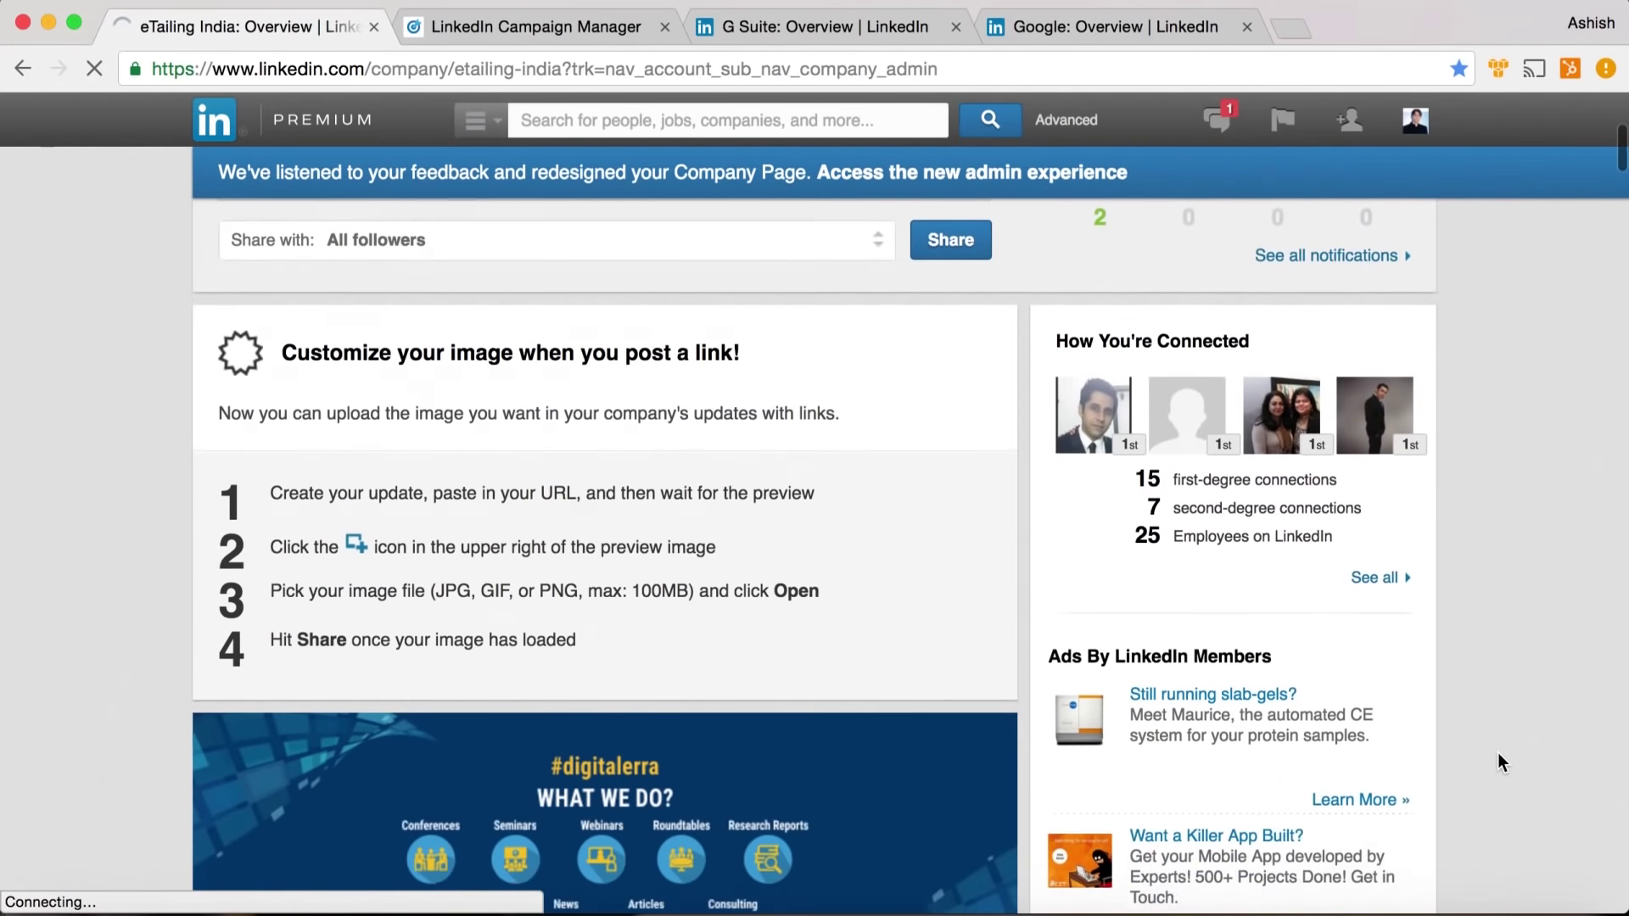
{"action": "scroll", "coordinate": [1499, 754], "scroll_direction": "down", "scroll_amount": 3}
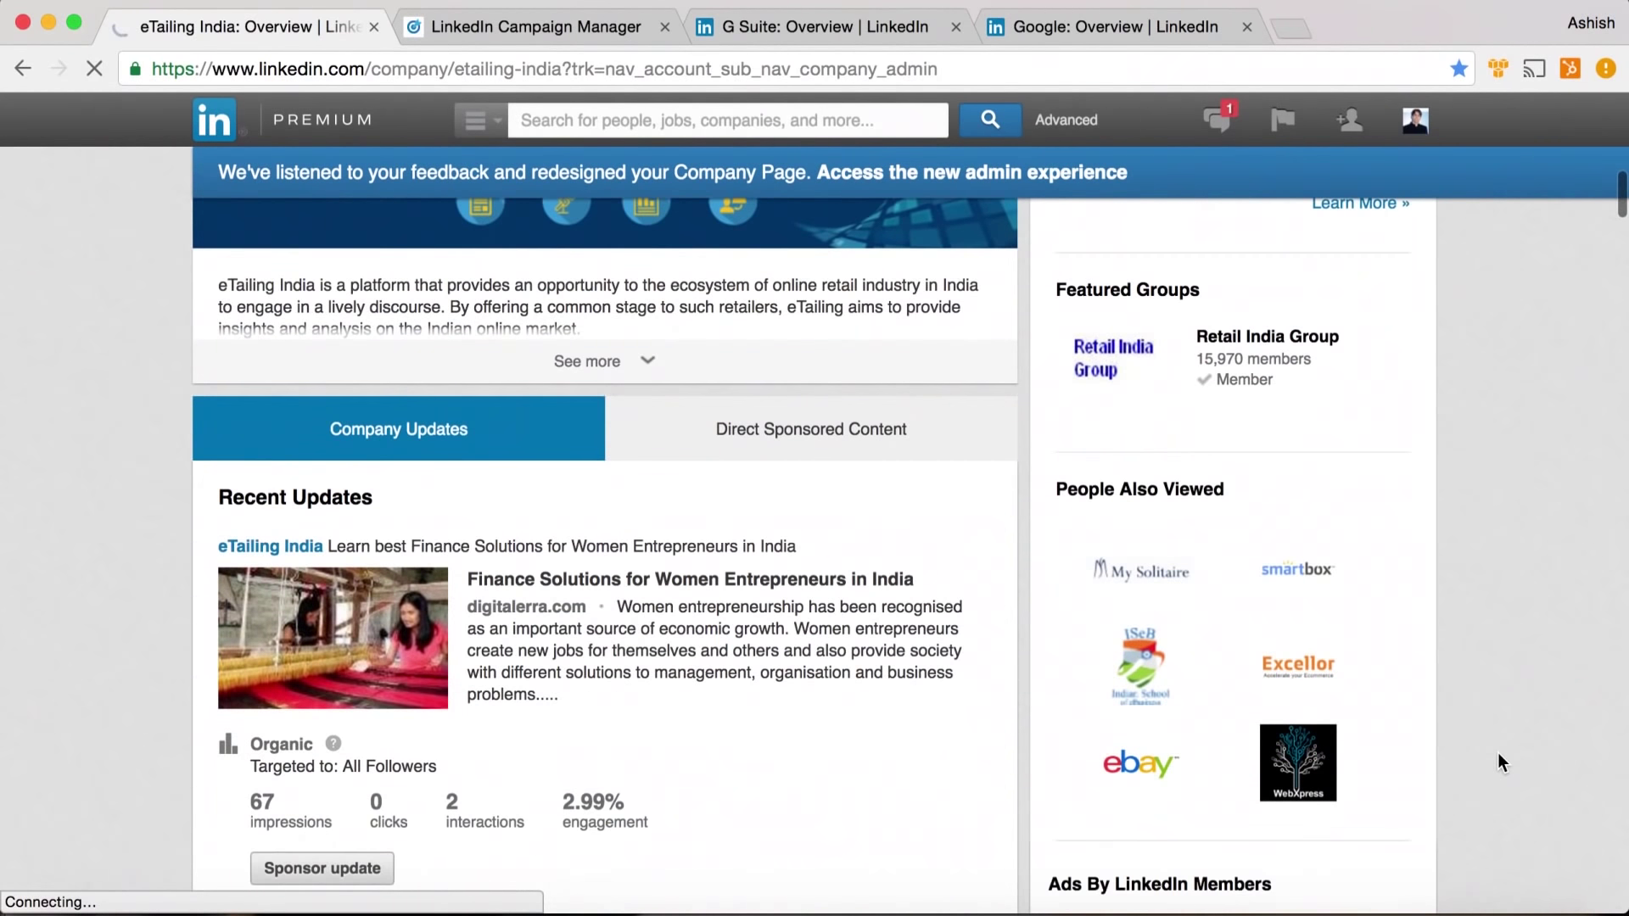
{"action": "scroll", "coordinate": [1498, 752], "scroll_direction": "down", "scroll_amount": 2}
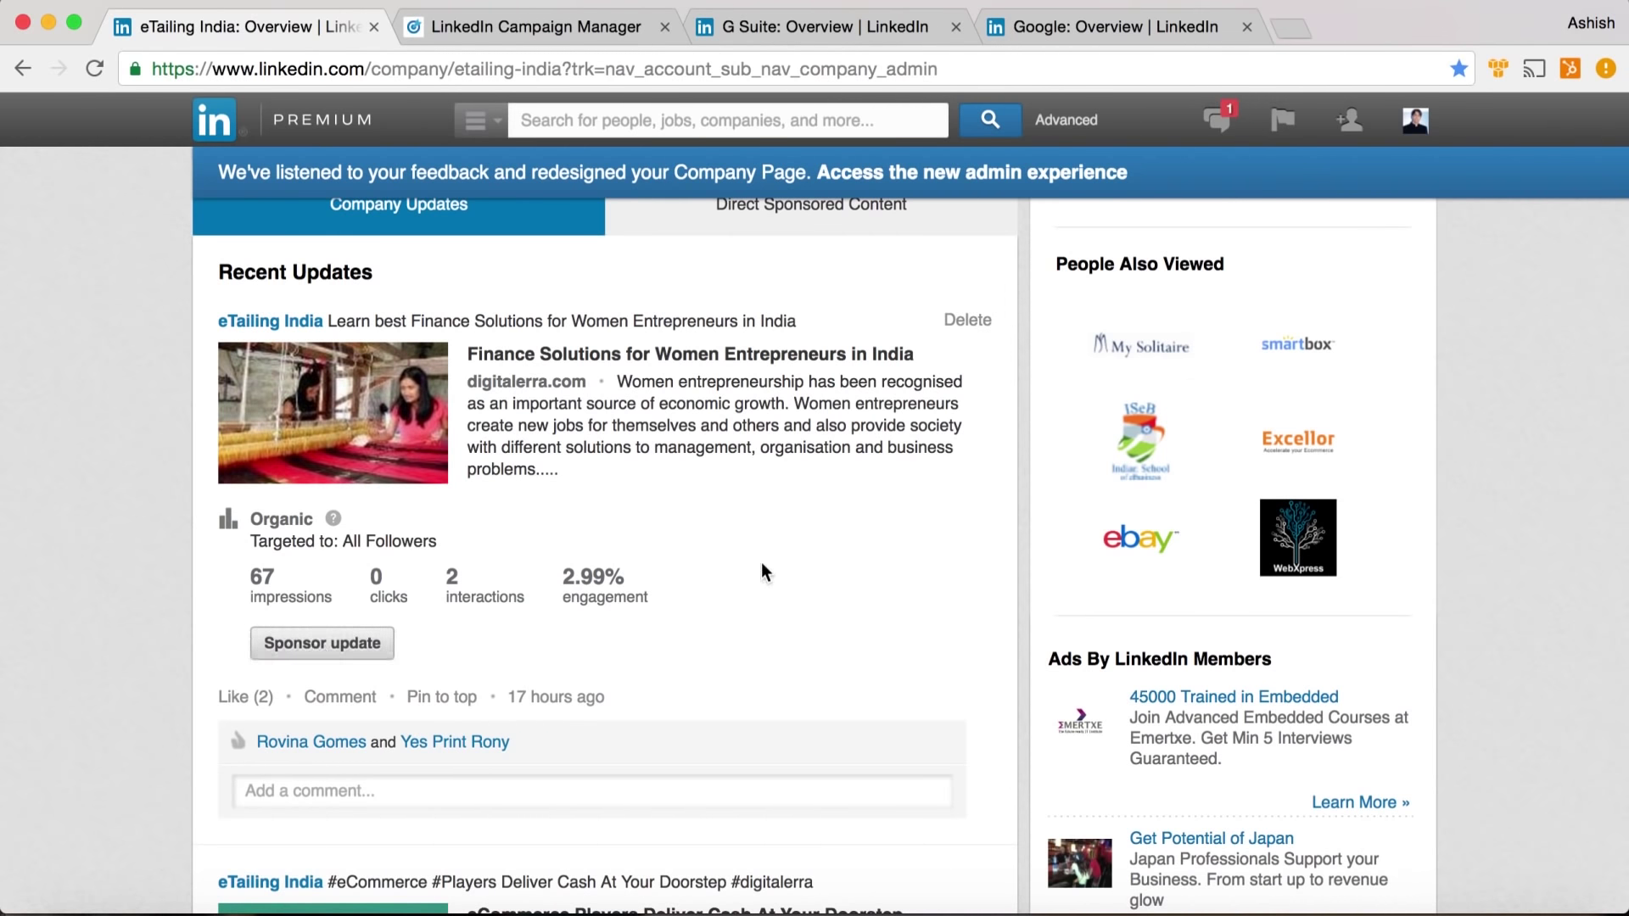
{"action": "scroll", "coordinate": [763, 565], "scroll_direction": "down", "scroll_amount": 8}
{"action": "scroll", "coordinate": [762, 562], "scroll_direction": "down", "scroll_amount": 15}
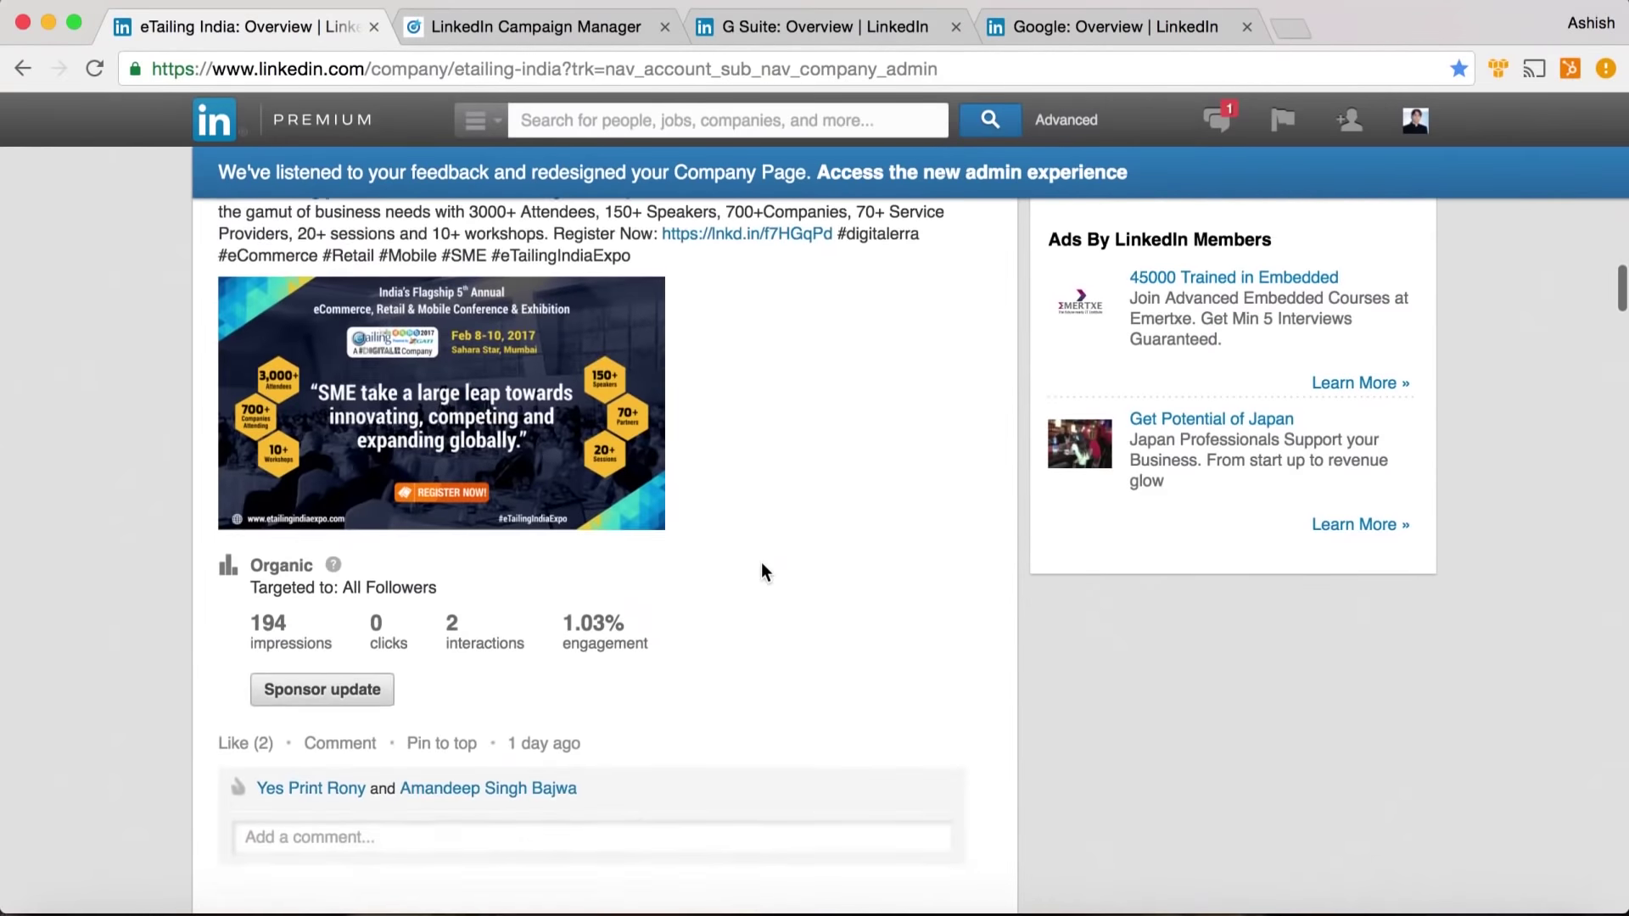
{"action": "scroll", "coordinate": [761, 561], "scroll_direction": "down", "scroll_amount": 6}
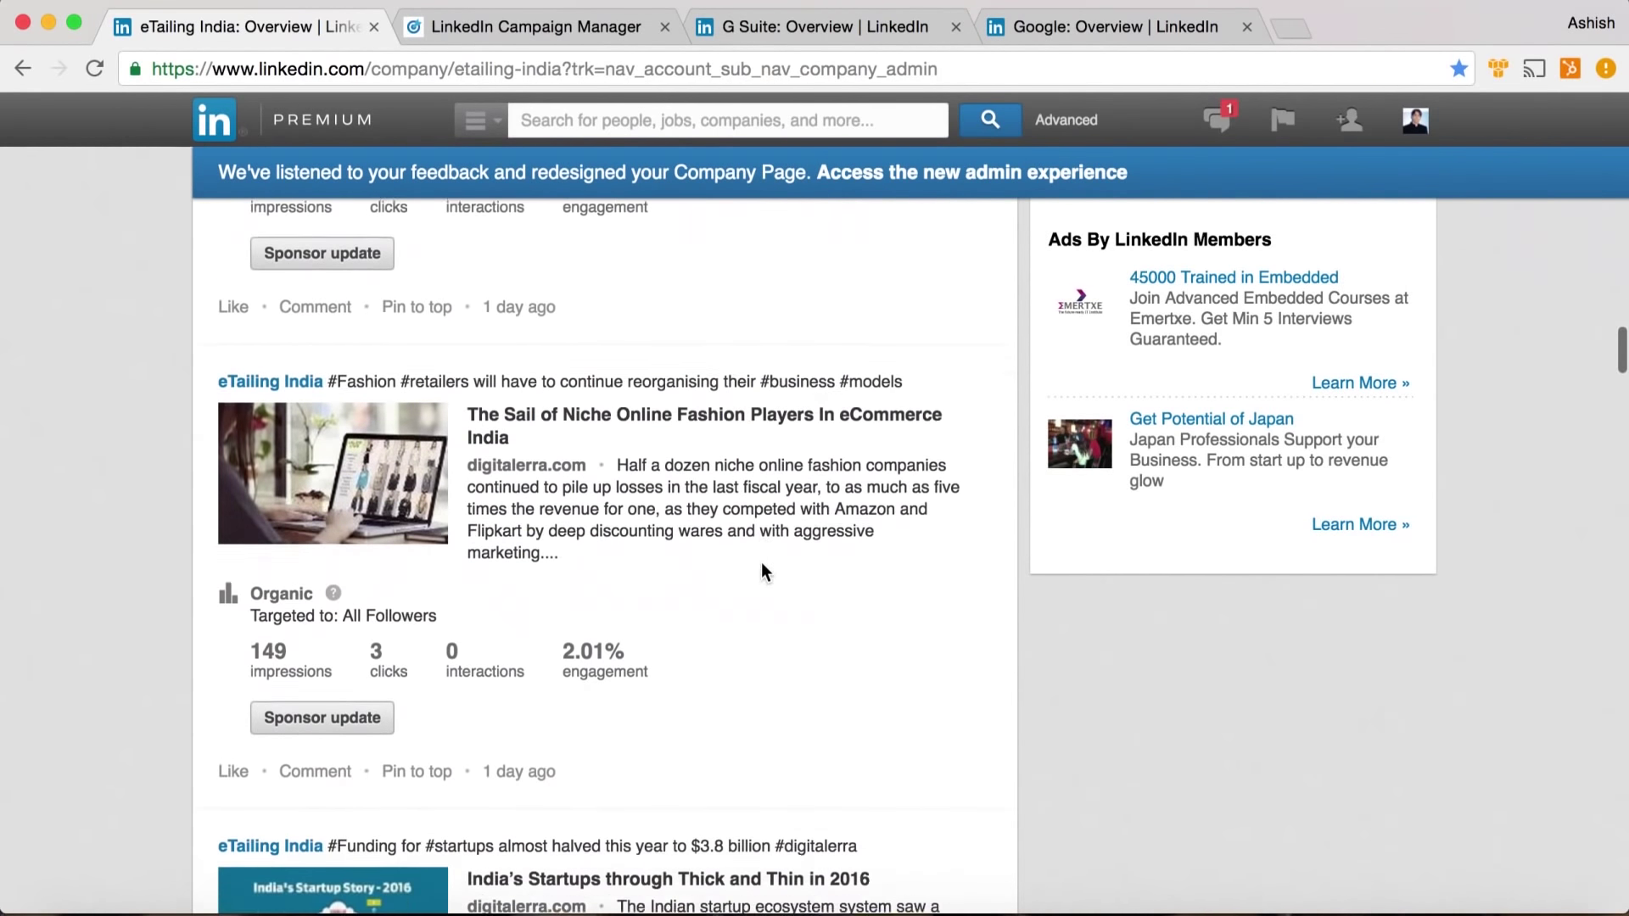
{"action": "scroll", "coordinate": [761, 562], "scroll_direction": "up", "scroll_amount": 5}
{"action": "scroll", "coordinate": [761, 562], "scroll_direction": "up", "scroll_amount": 20}
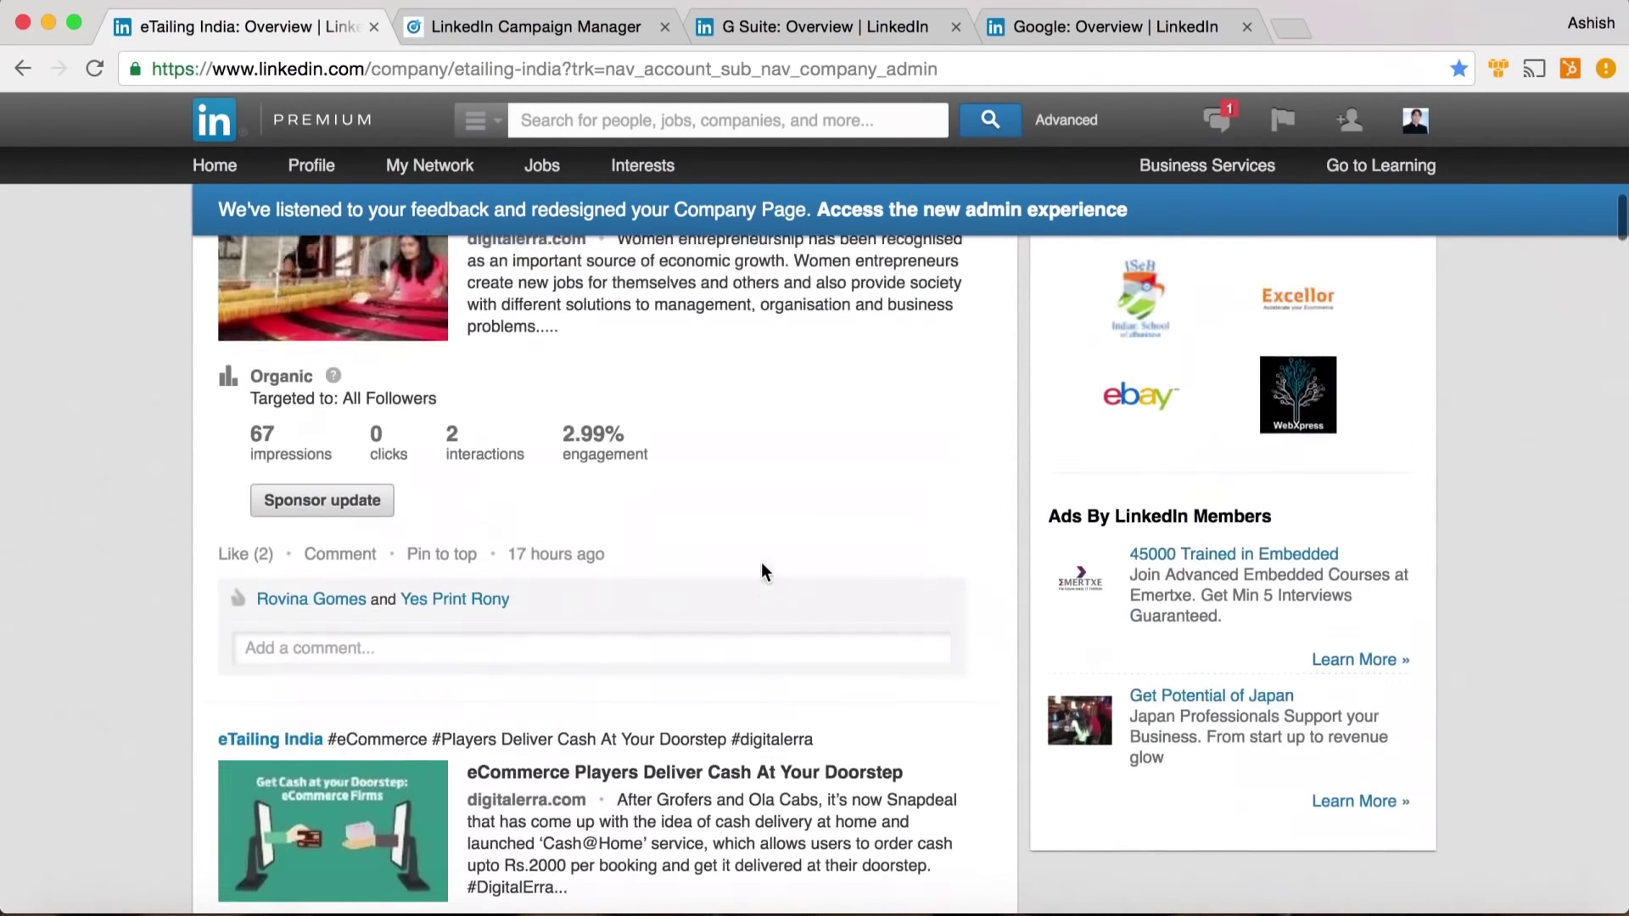
{"action": "scroll", "coordinate": [762, 562], "scroll_direction": "down", "scroll_amount": 2}
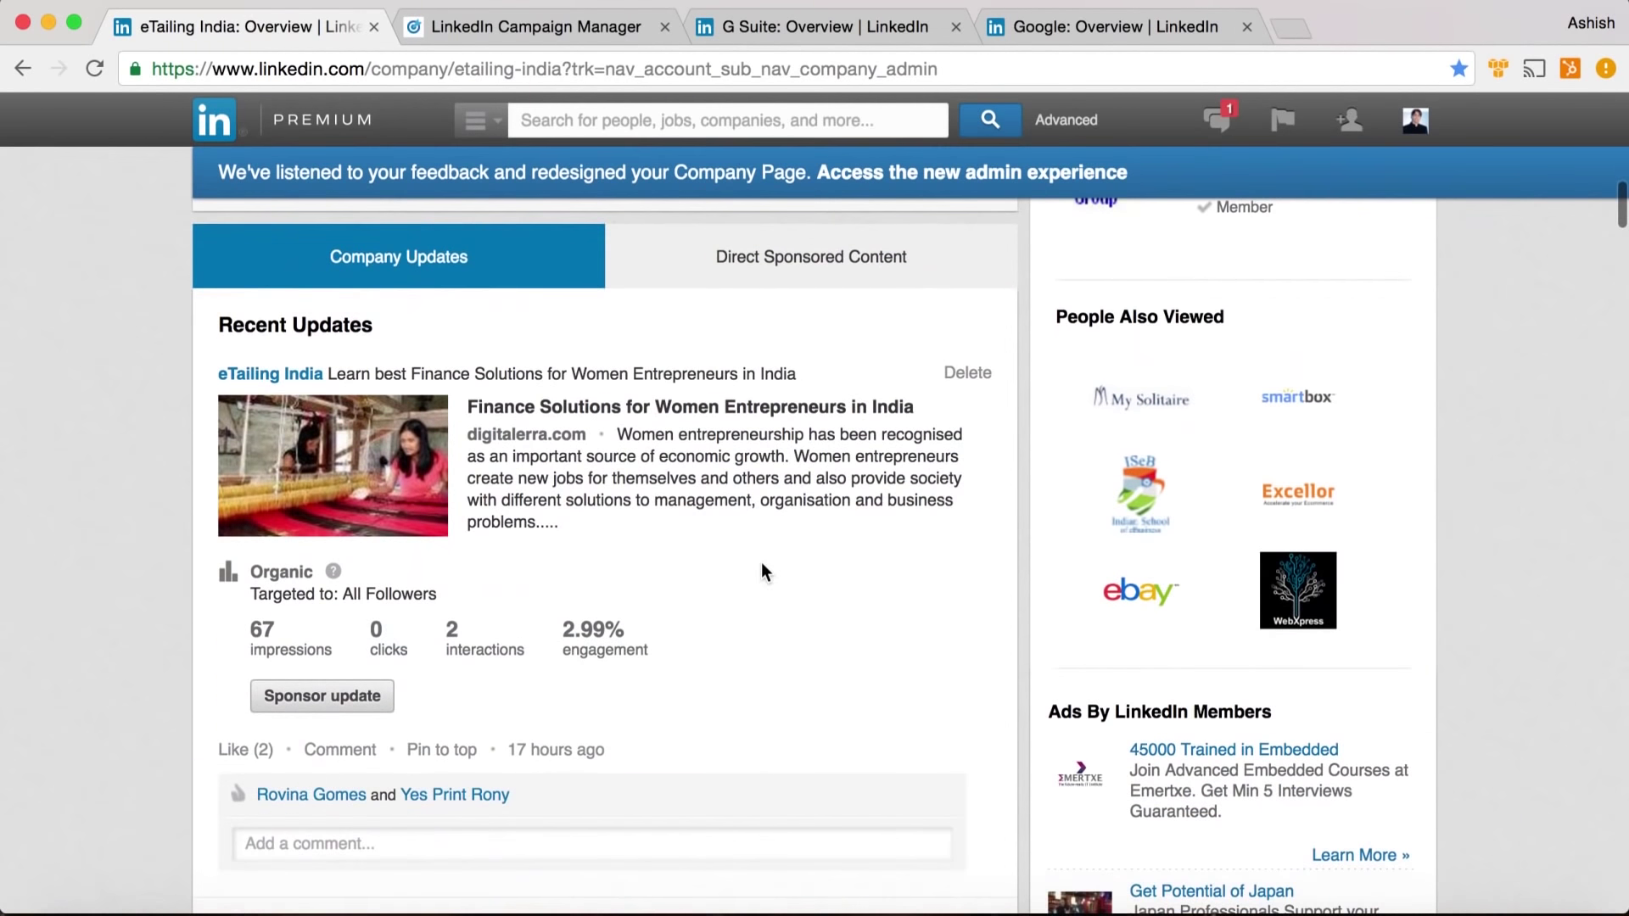
{"action": "scroll", "coordinate": [761, 562], "scroll_direction": "down", "scroll_amount": 8}
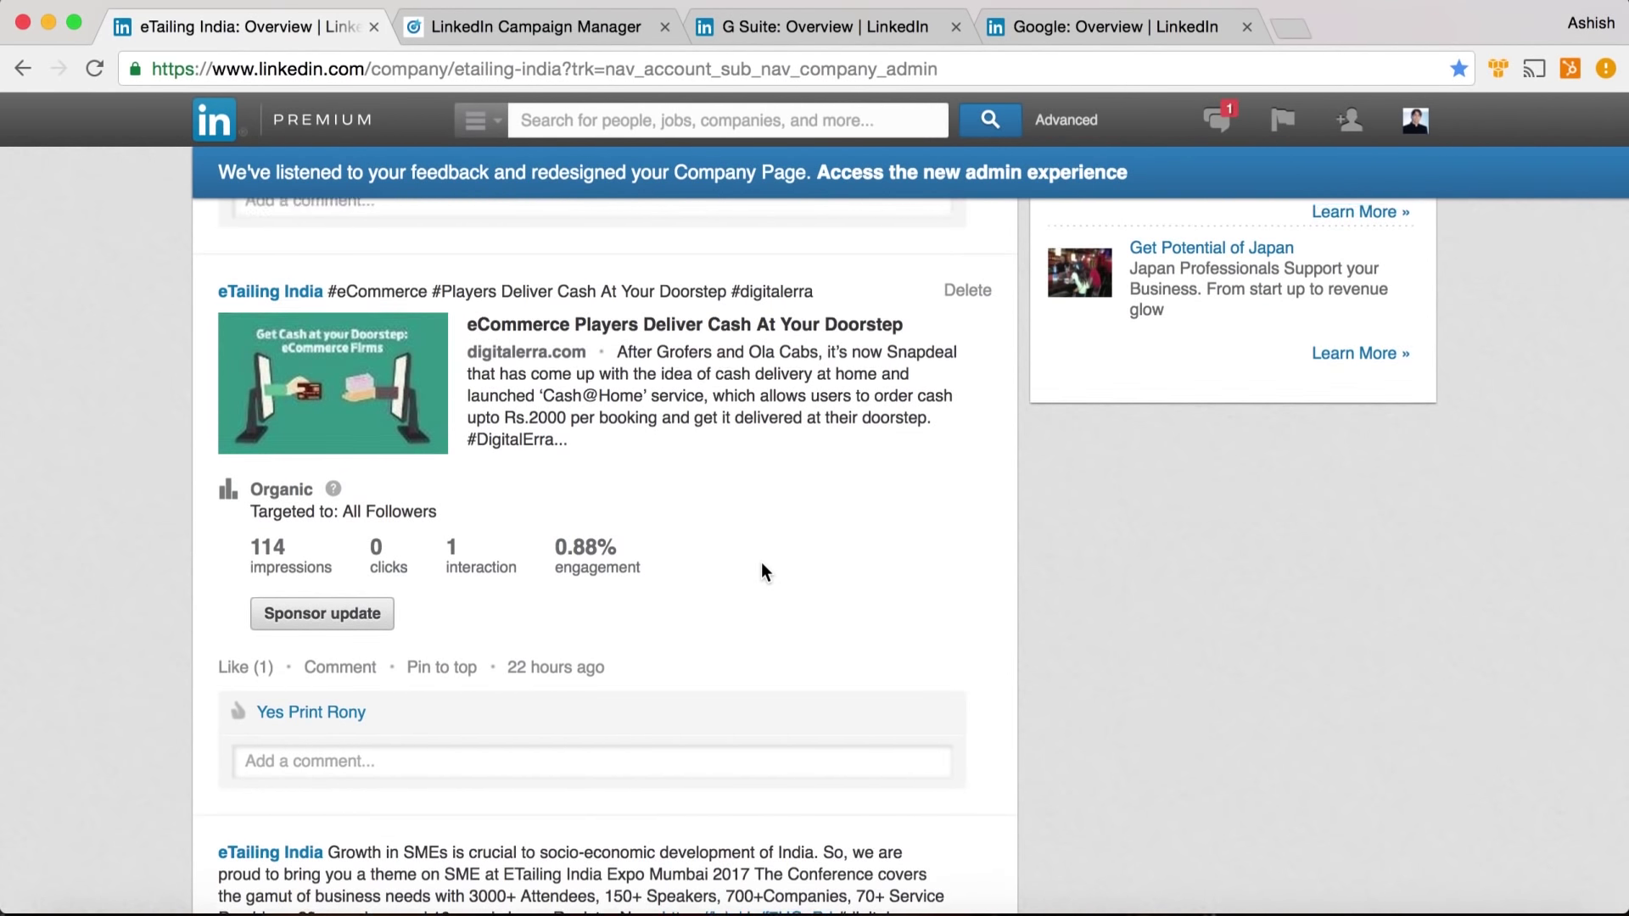
{"action": "scroll", "coordinate": [761, 562], "scroll_direction": "up", "scroll_amount": 3}
{"action": "scroll", "coordinate": [763, 564], "scroll_direction": "down", "scroll_amount": 15}
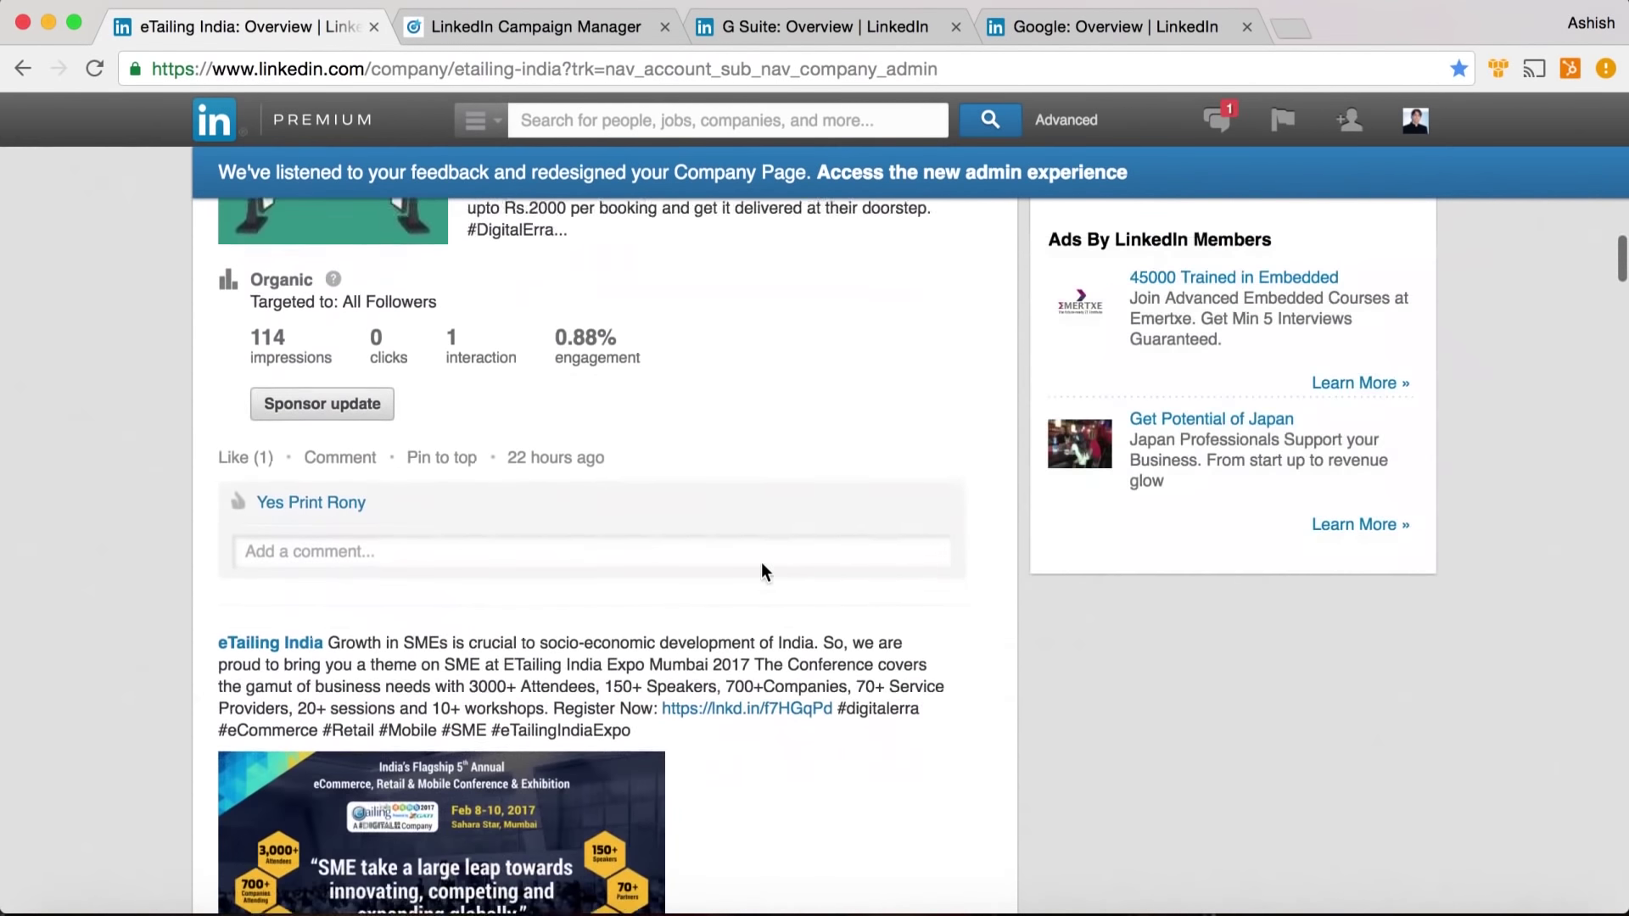
{"action": "scroll", "coordinate": [762, 563], "scroll_direction": "up", "scroll_amount": 2}
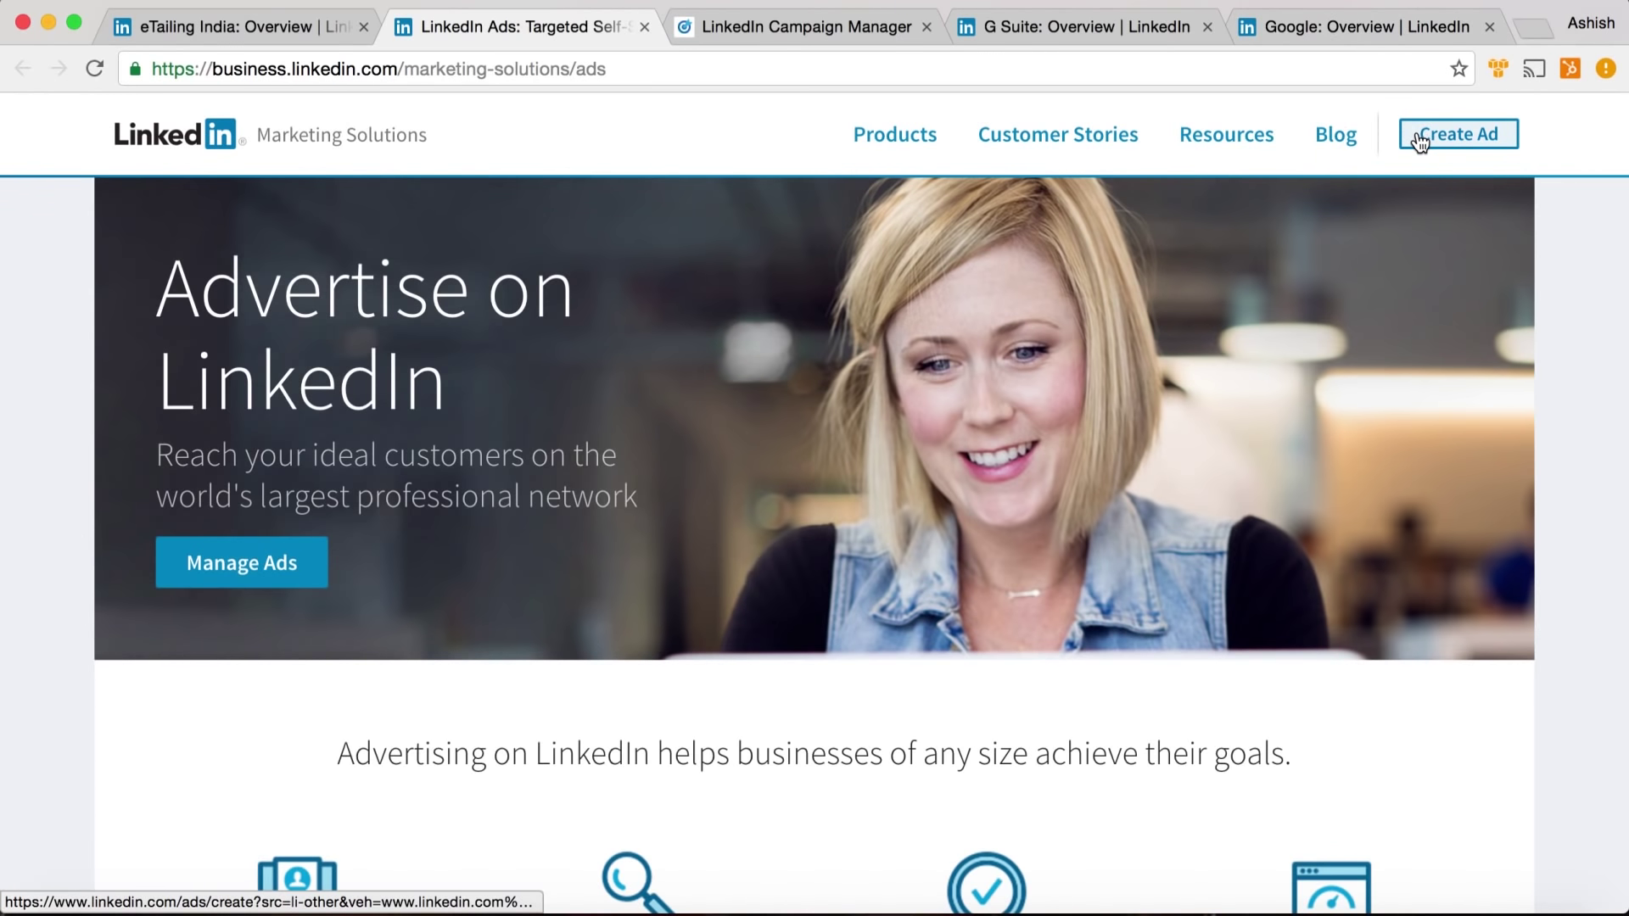
Start Create Ad and open the eTailing India_1 account's campaign dashboard
{"action": "left_click", "coordinate": [1419, 142]}
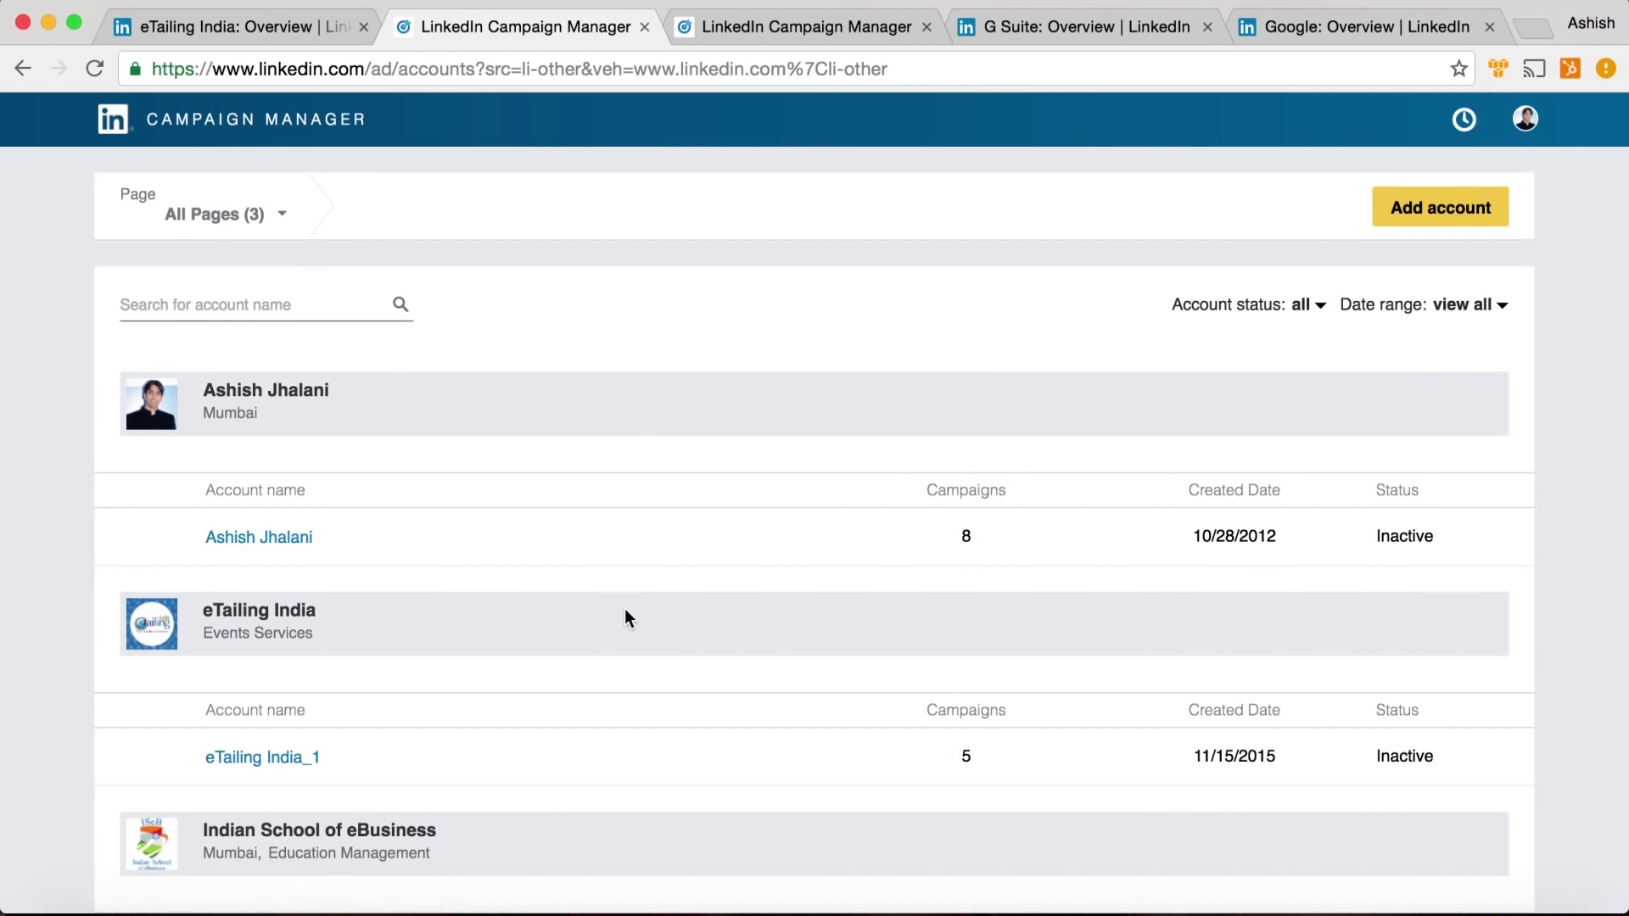
{"action": "scroll", "coordinate": [625, 609], "scroll_direction": "down", "scroll_amount": 3}
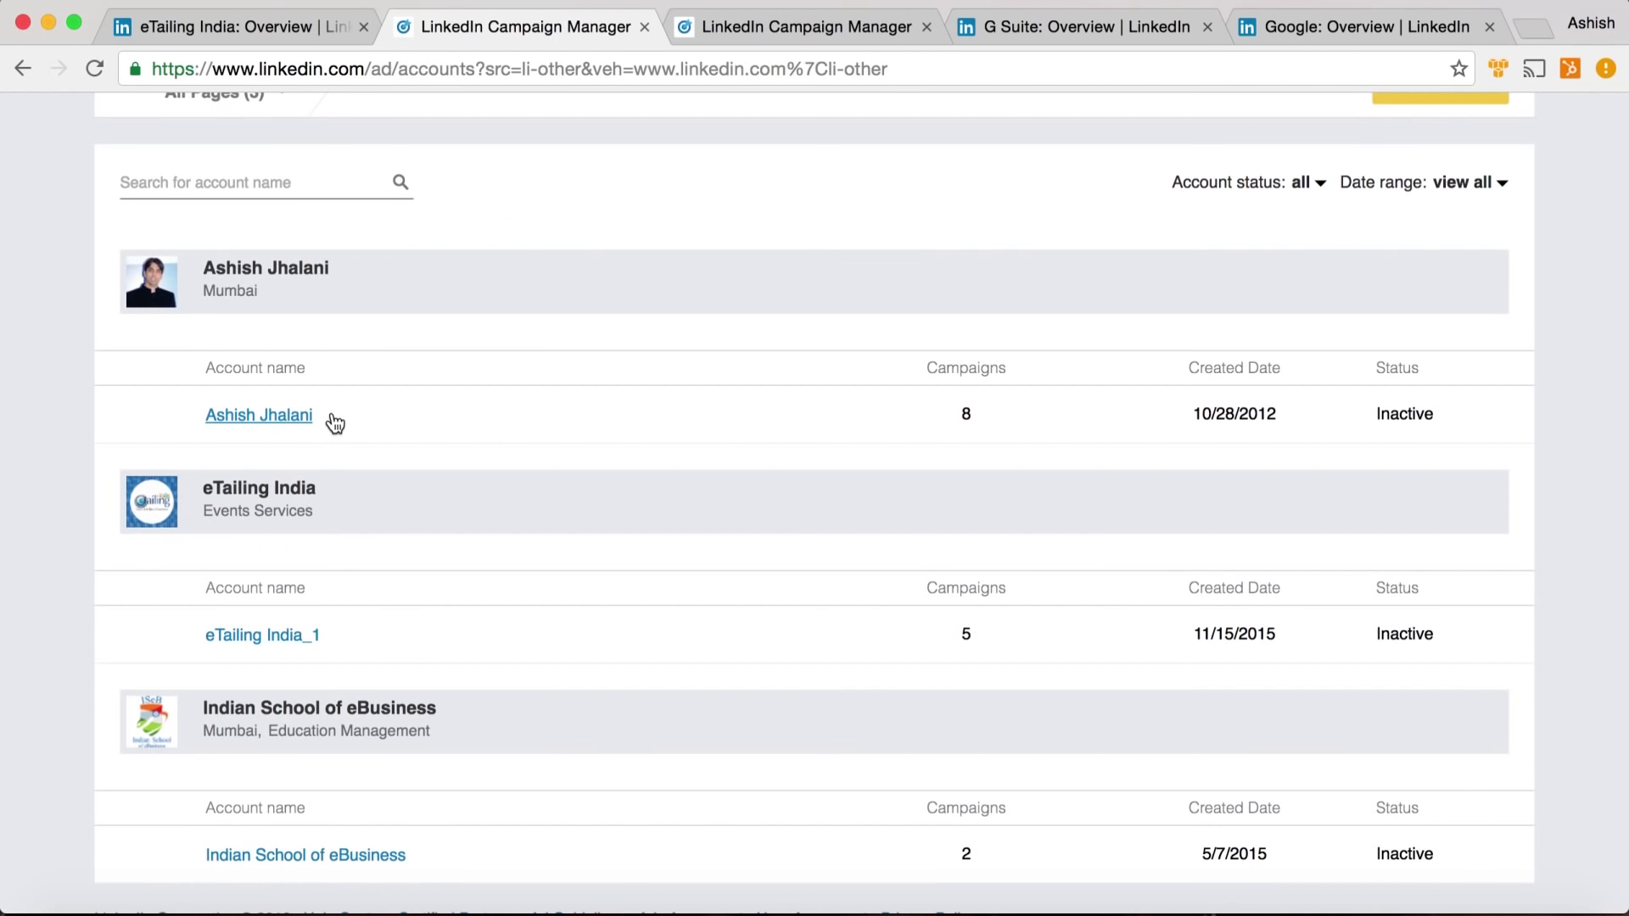
{"action": "left_click", "coordinate": [266, 638]}
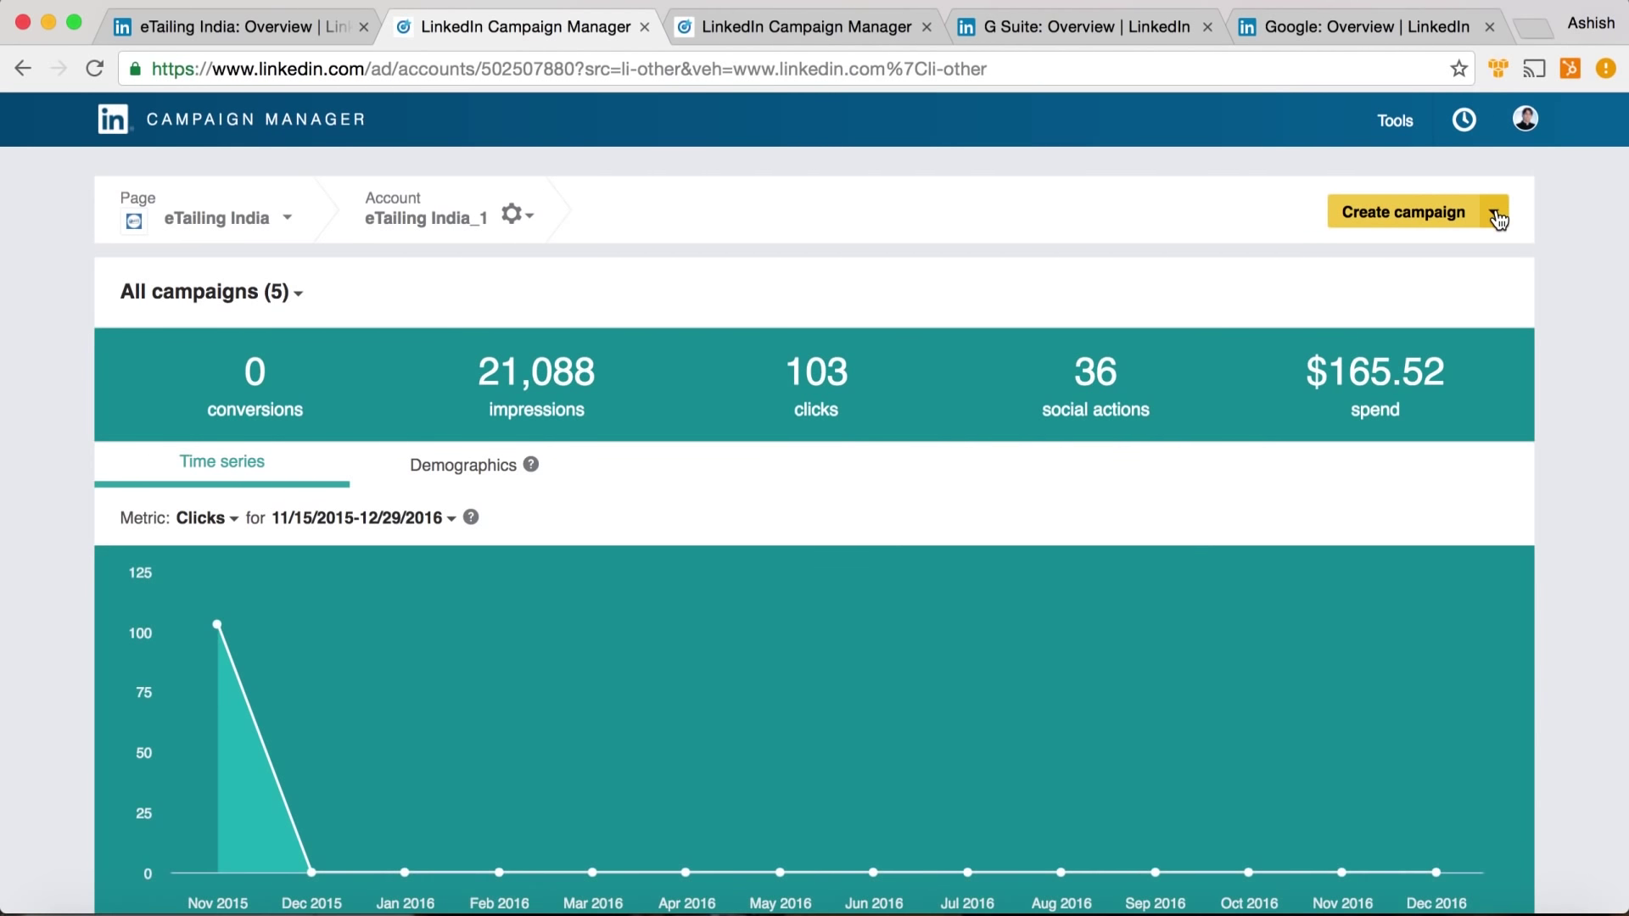
Pick 'Create Sponsored Content campaign' from the Create campaign dropdown
{"action": "left_click", "coordinate": [1497, 216]}
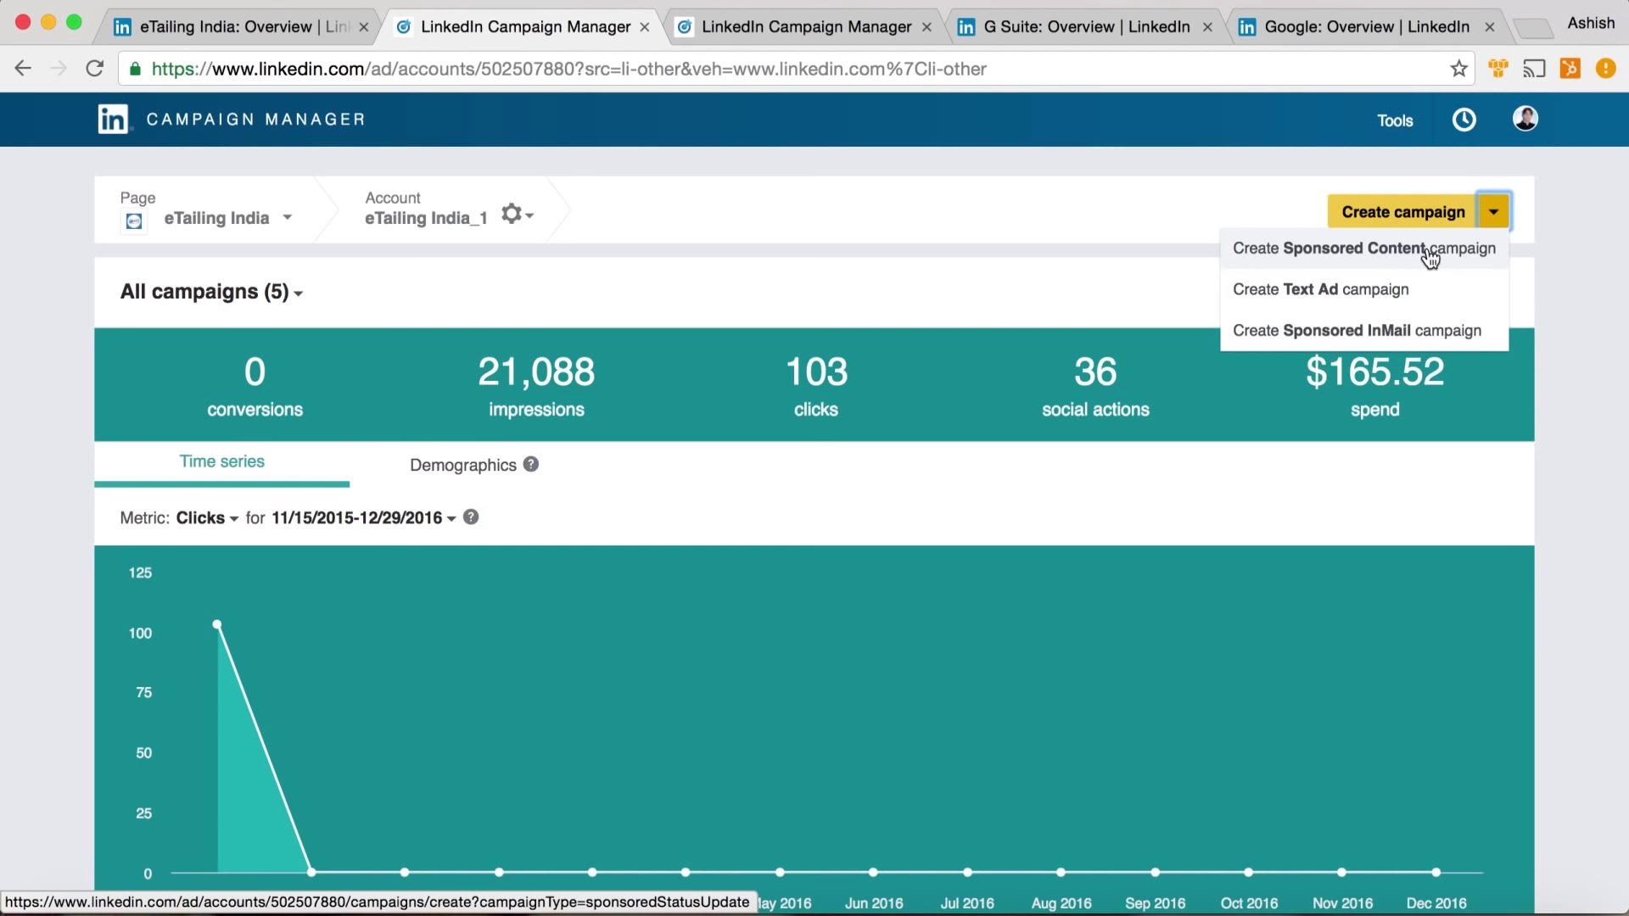
{"action": "left_click", "coordinate": [1429, 253]}
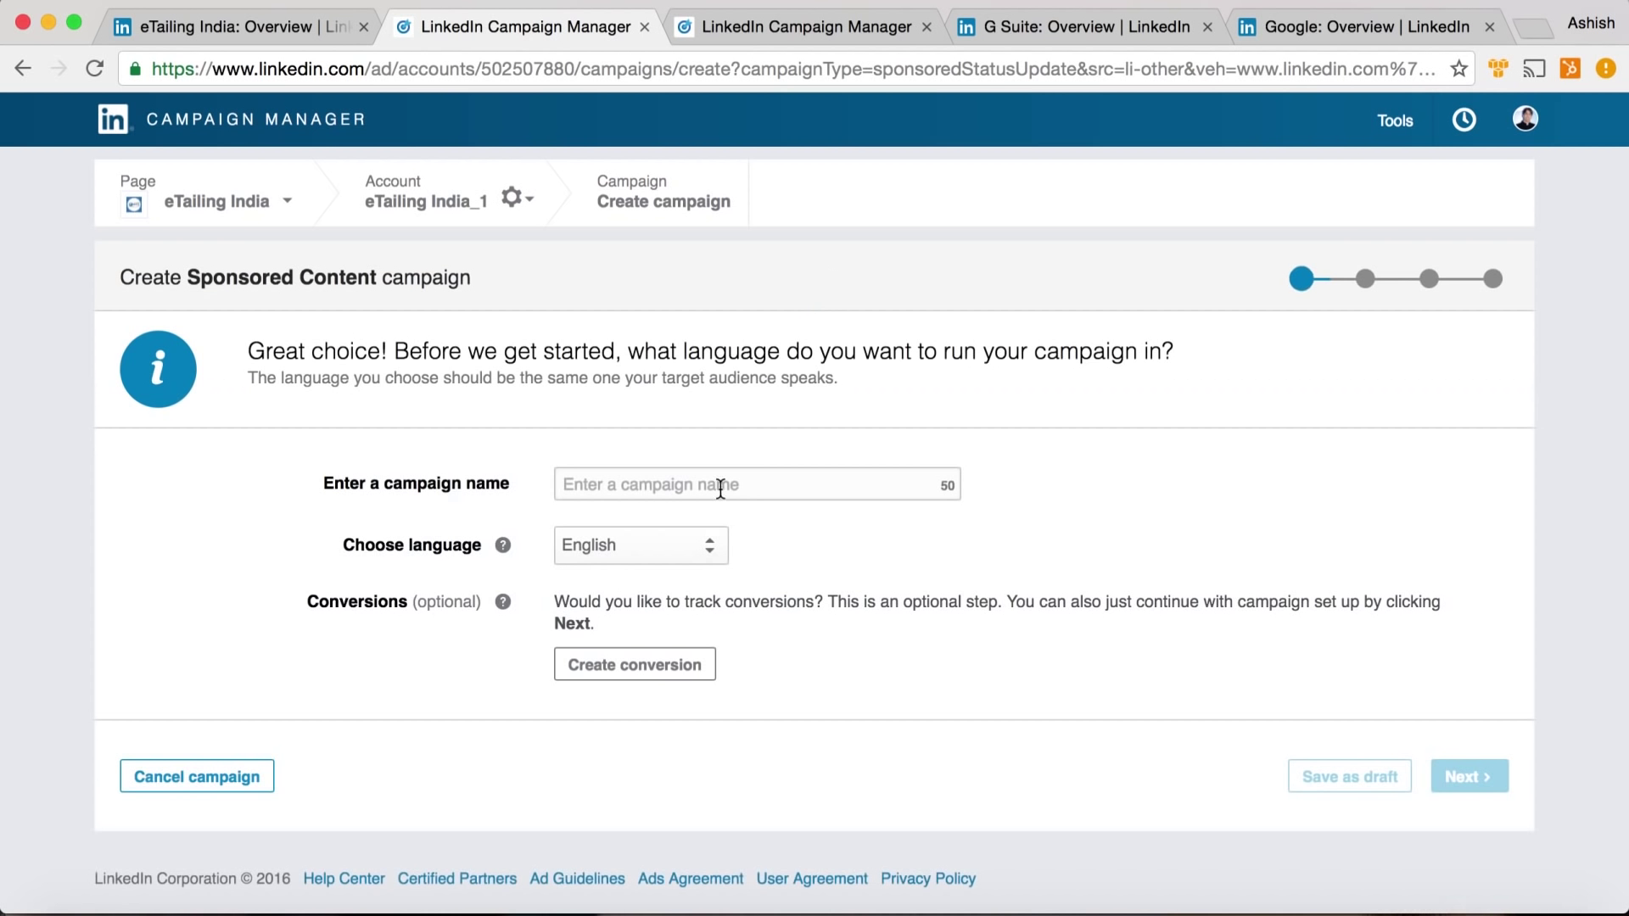
Enter 'Campaign_Test' as the Sponsored Content campaign name
{"action": "left_click", "coordinate": [720, 489]}
{"action": "type", "text": "Campa"}
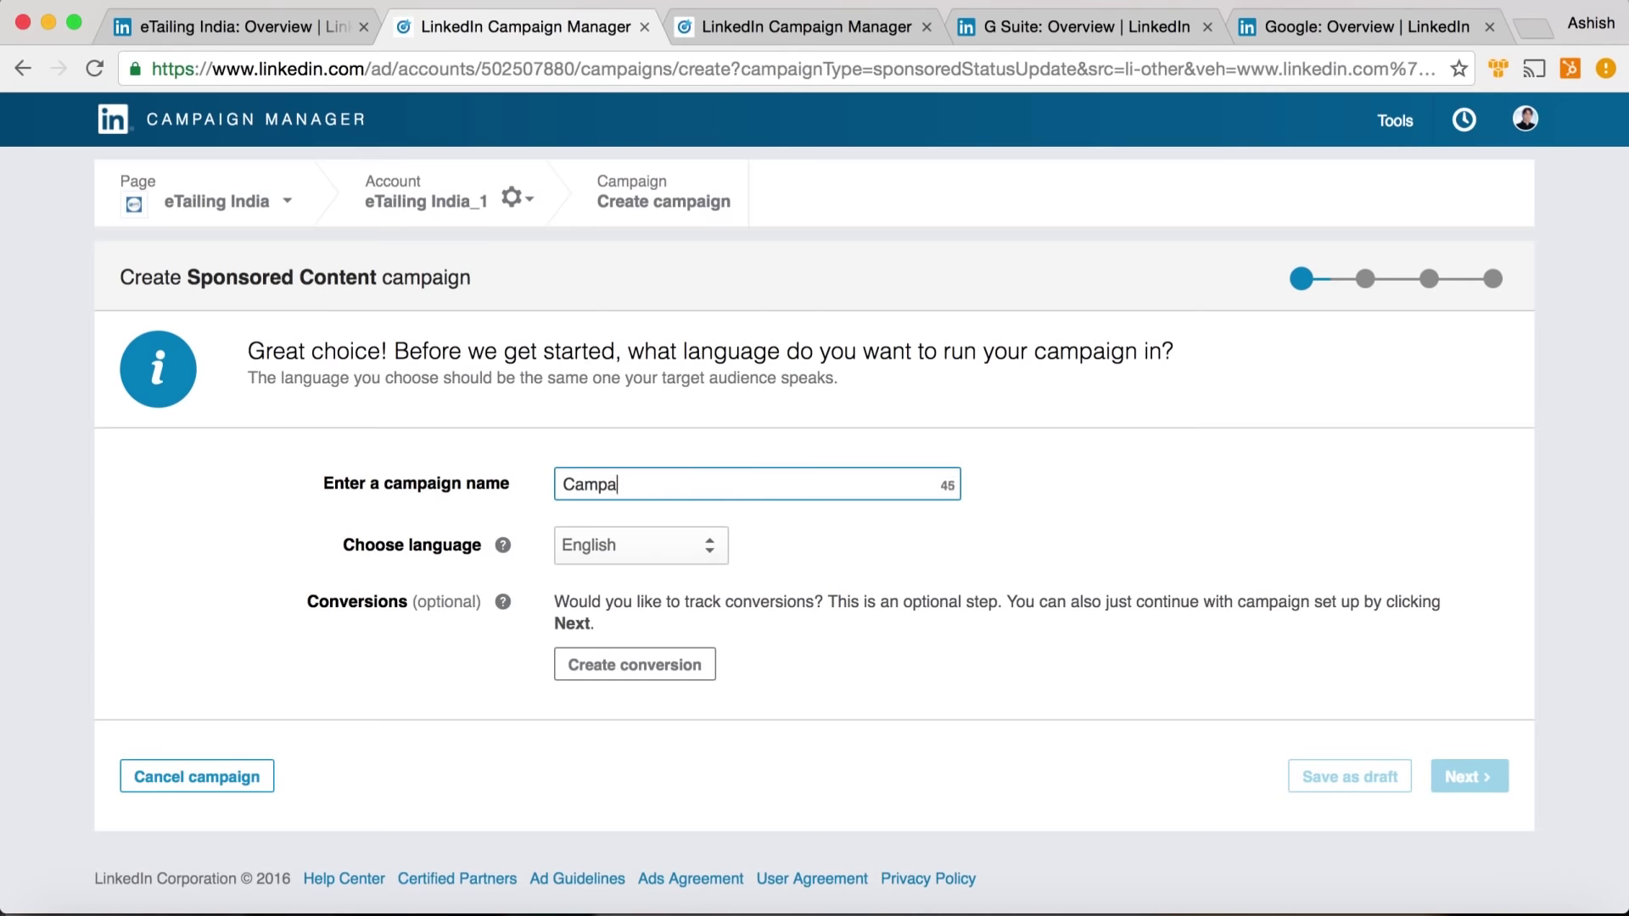
{"action": "type", "text": "ign_Test"}
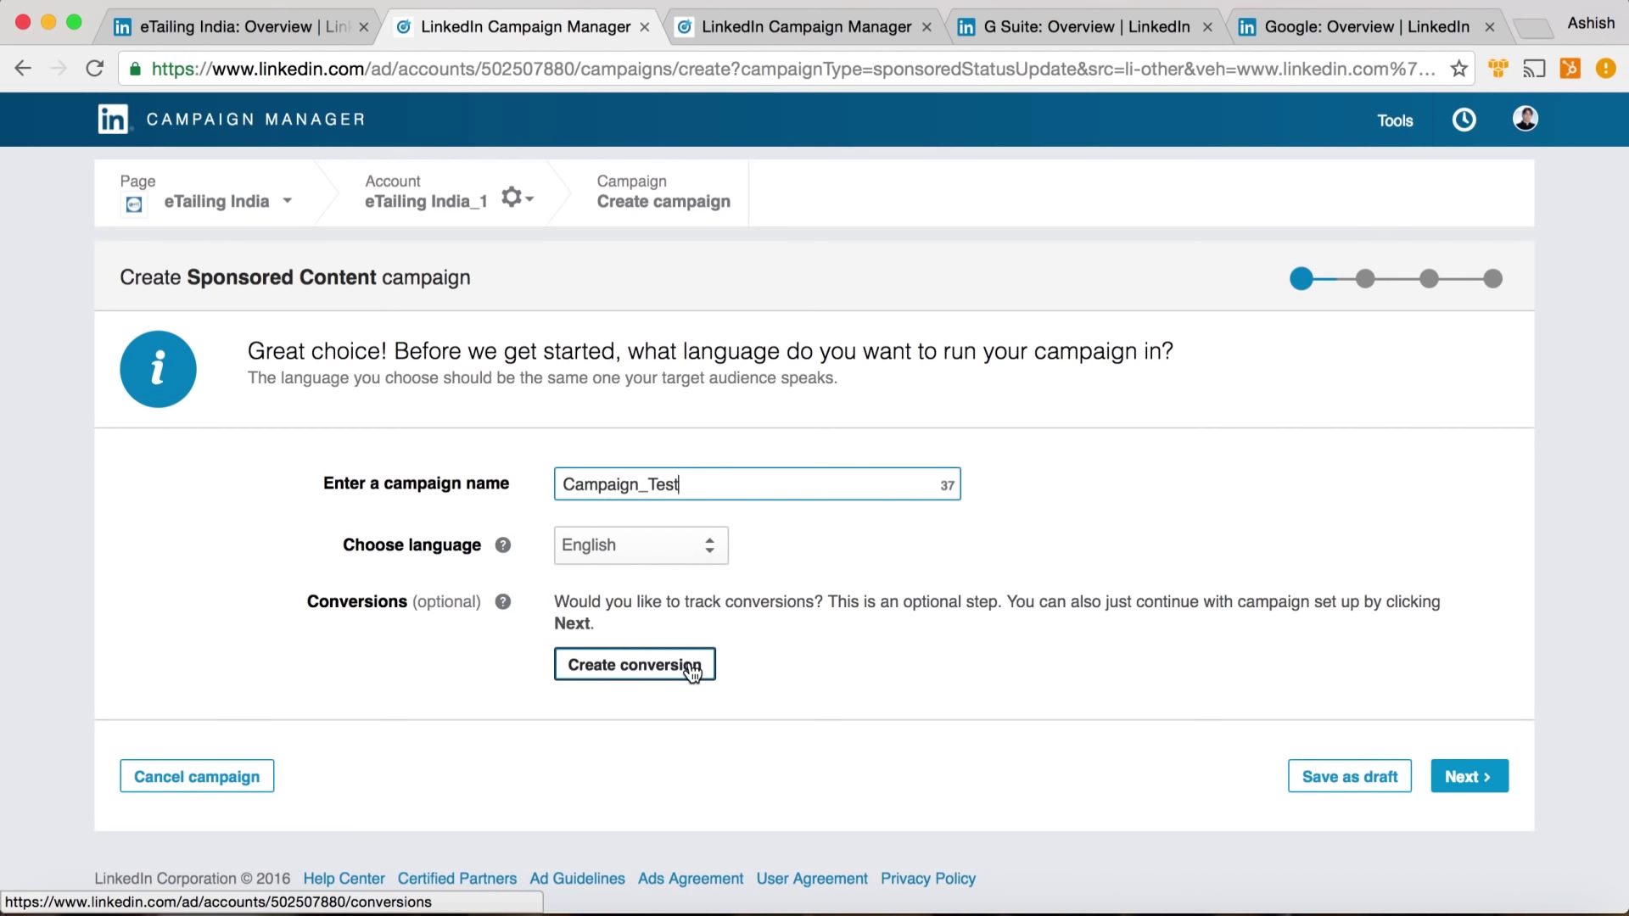
Advance to update selection, then go back twice to the campaign naming step
{"action": "left_click", "coordinate": [1471, 779]}
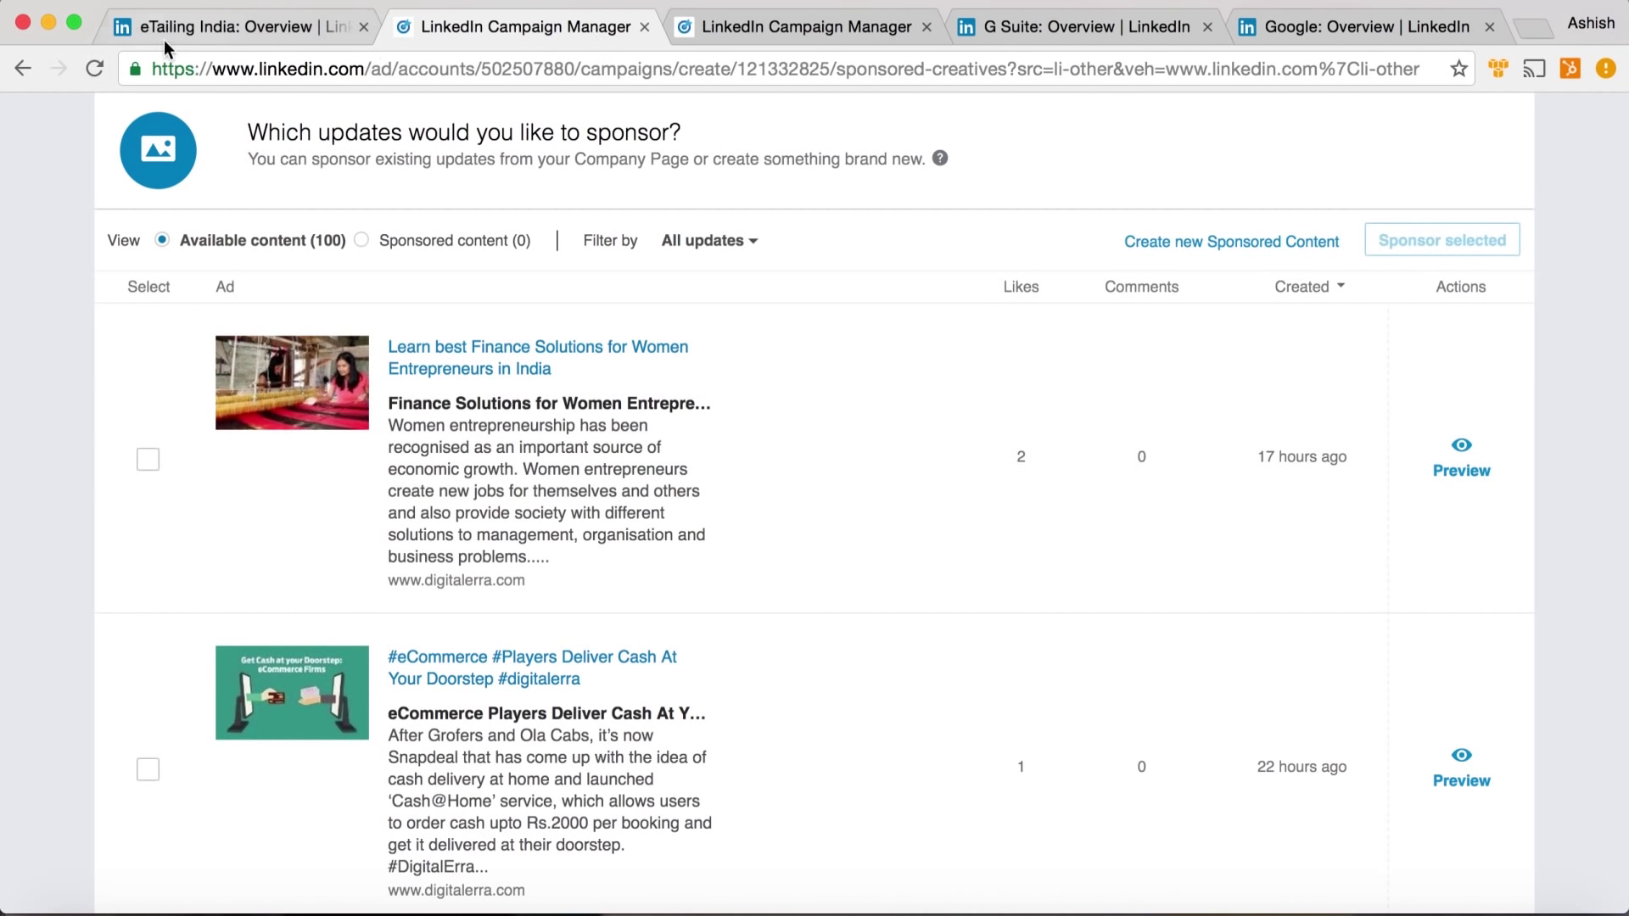
{"action": "left_click", "coordinate": [32, 77]}
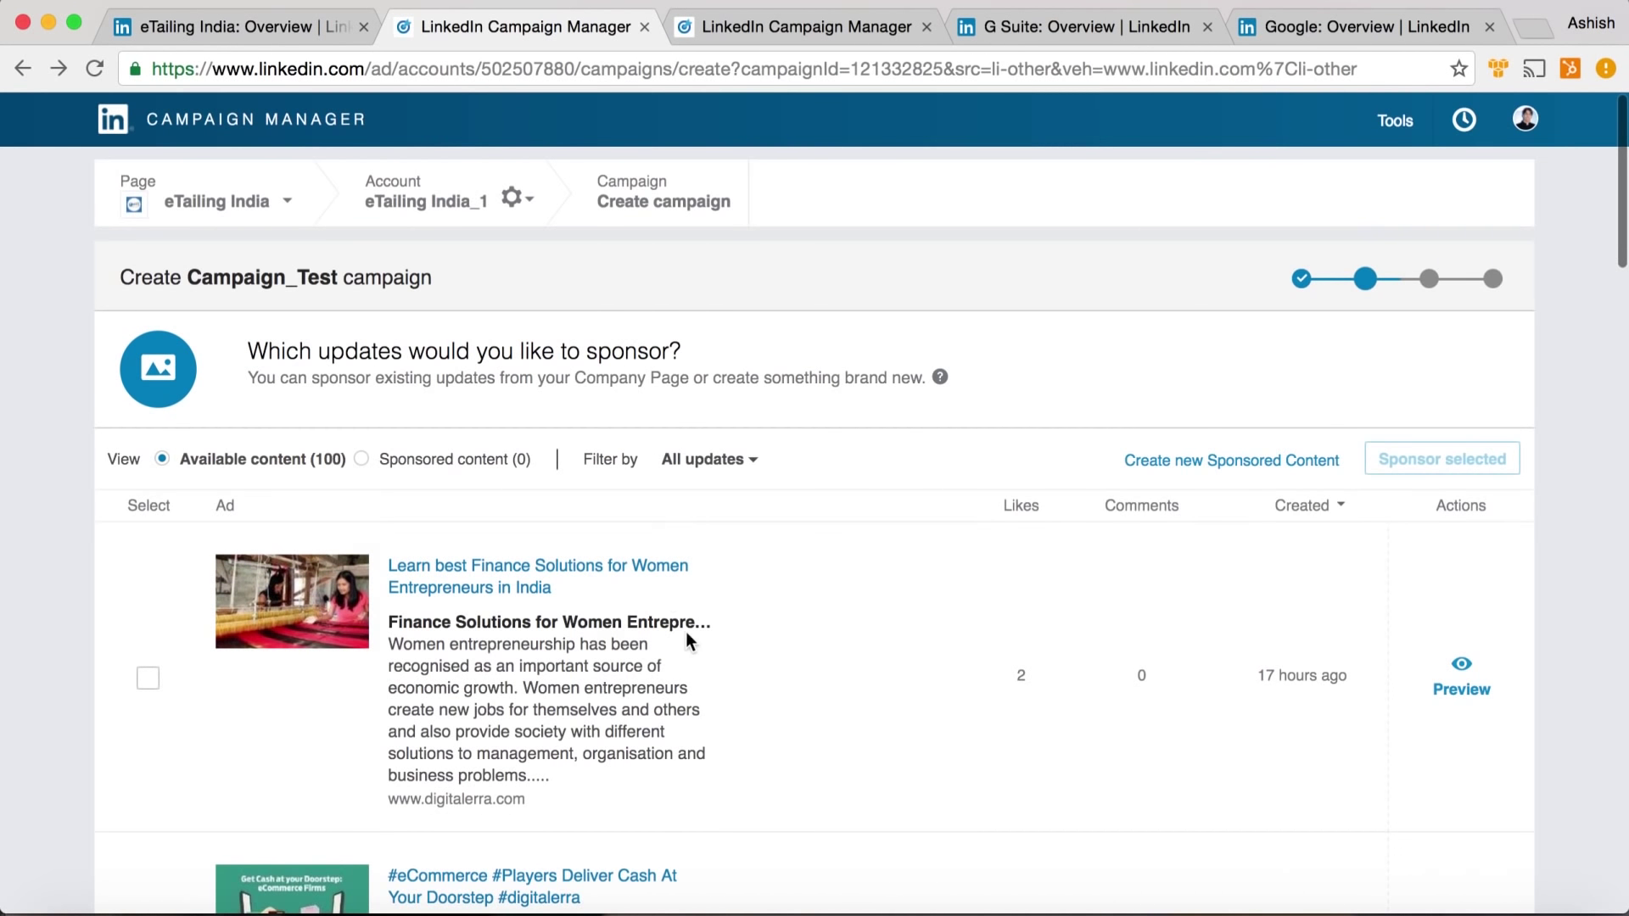
{"action": "left_click", "coordinate": [23, 78]}
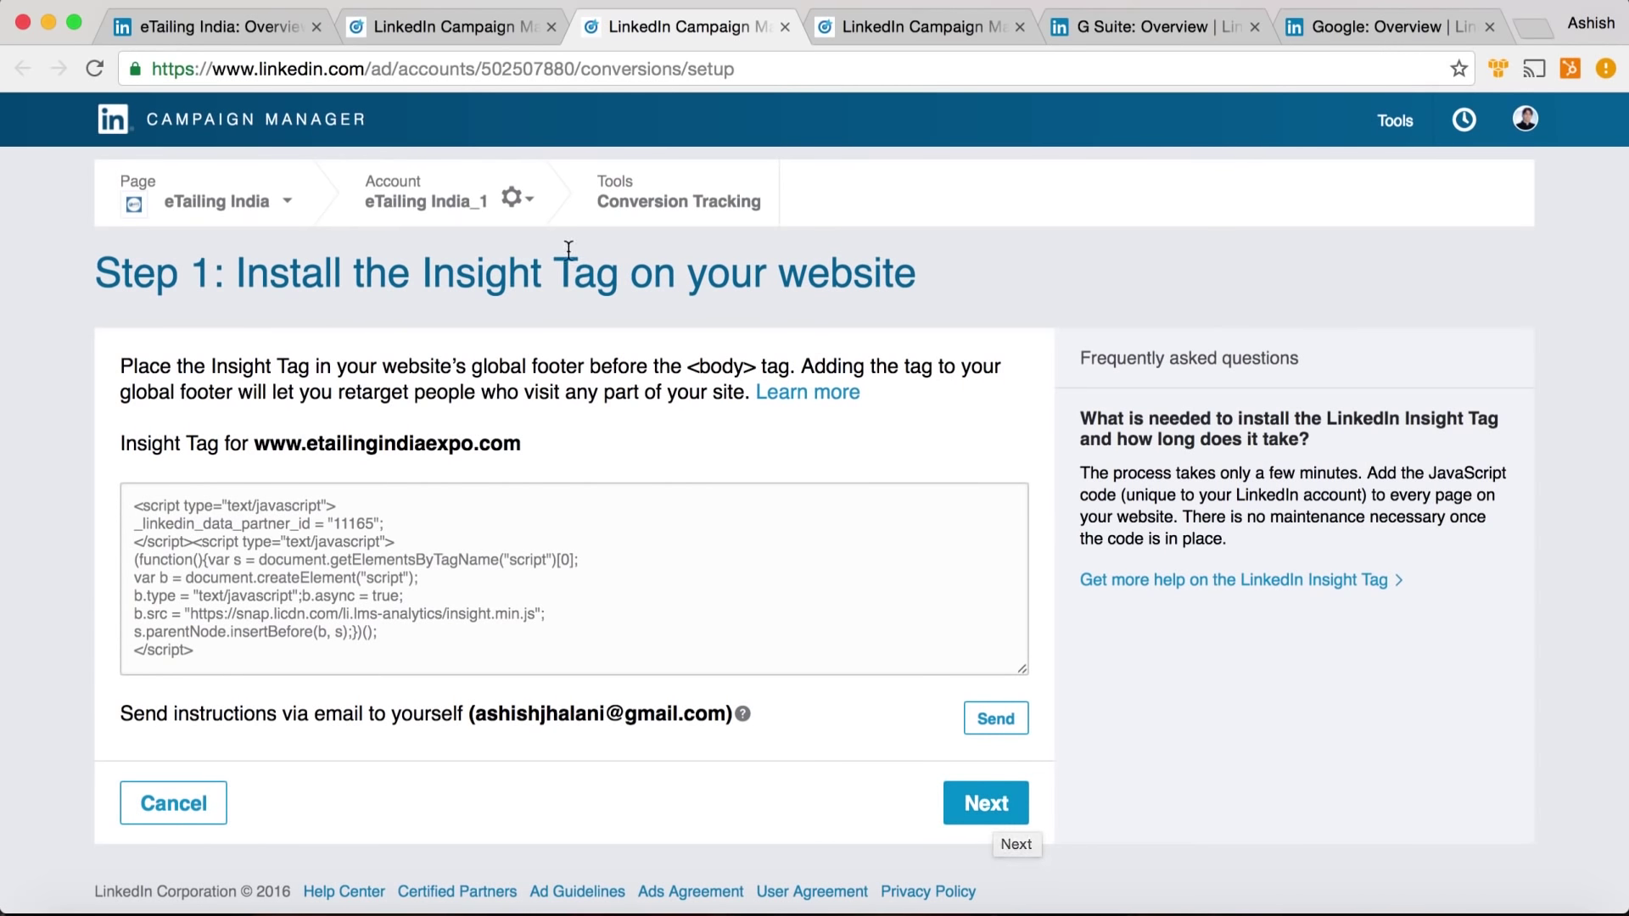
Rename the campaign to 'Campaign_Test1' and continue to update selection
{"action": "left_click", "coordinate": [480, 29]}
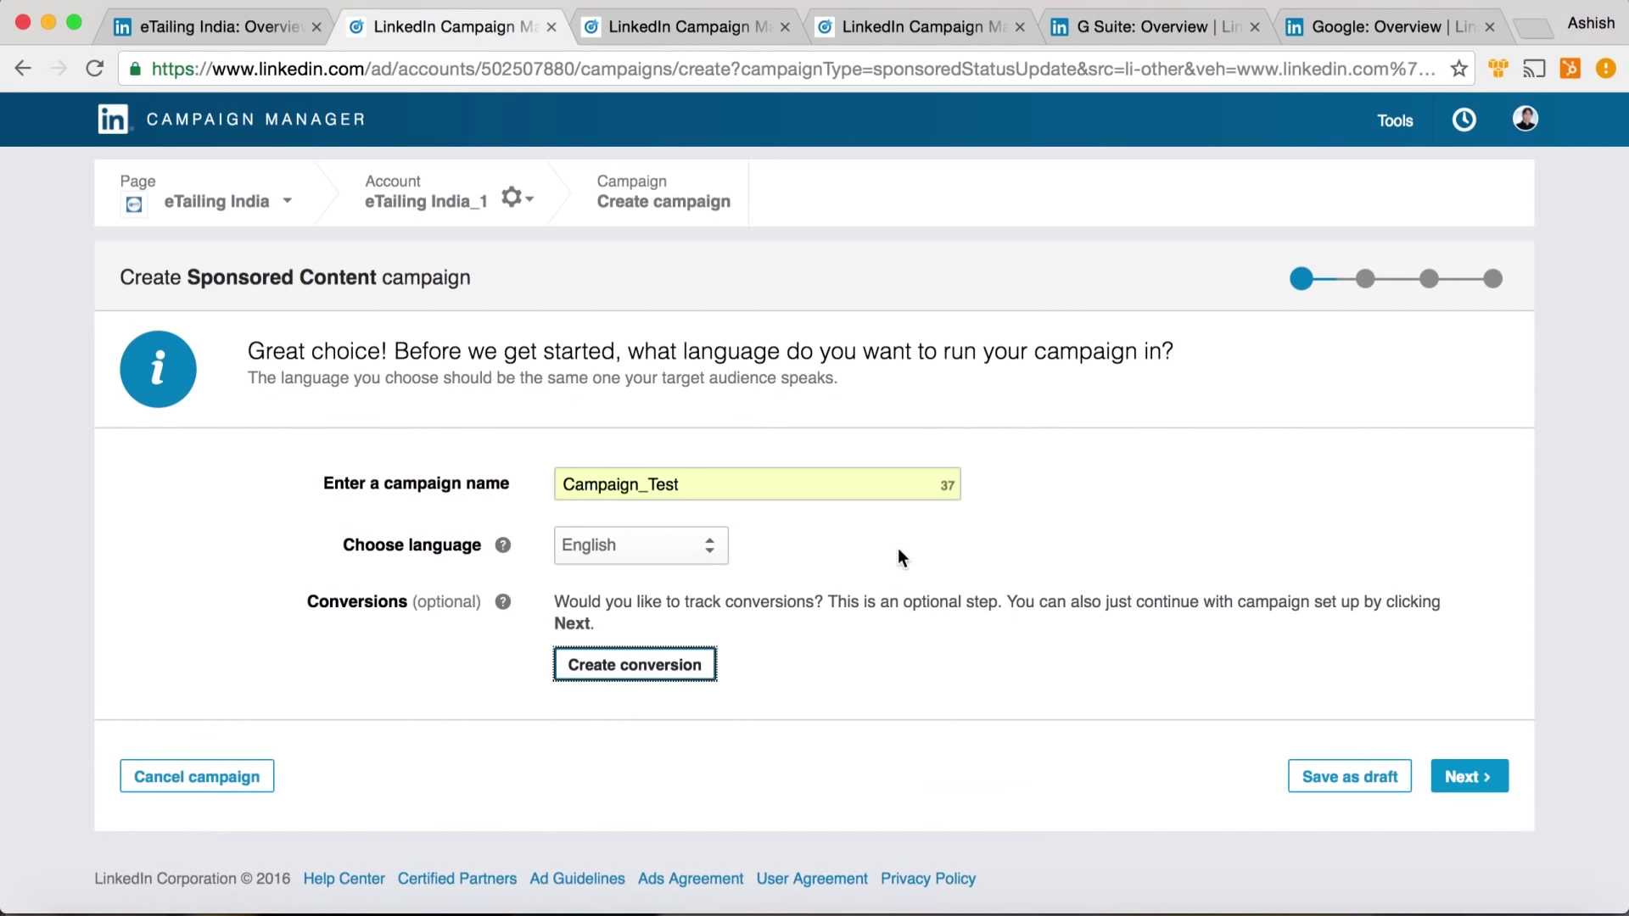
{"action": "left_click", "coordinate": [857, 484]}
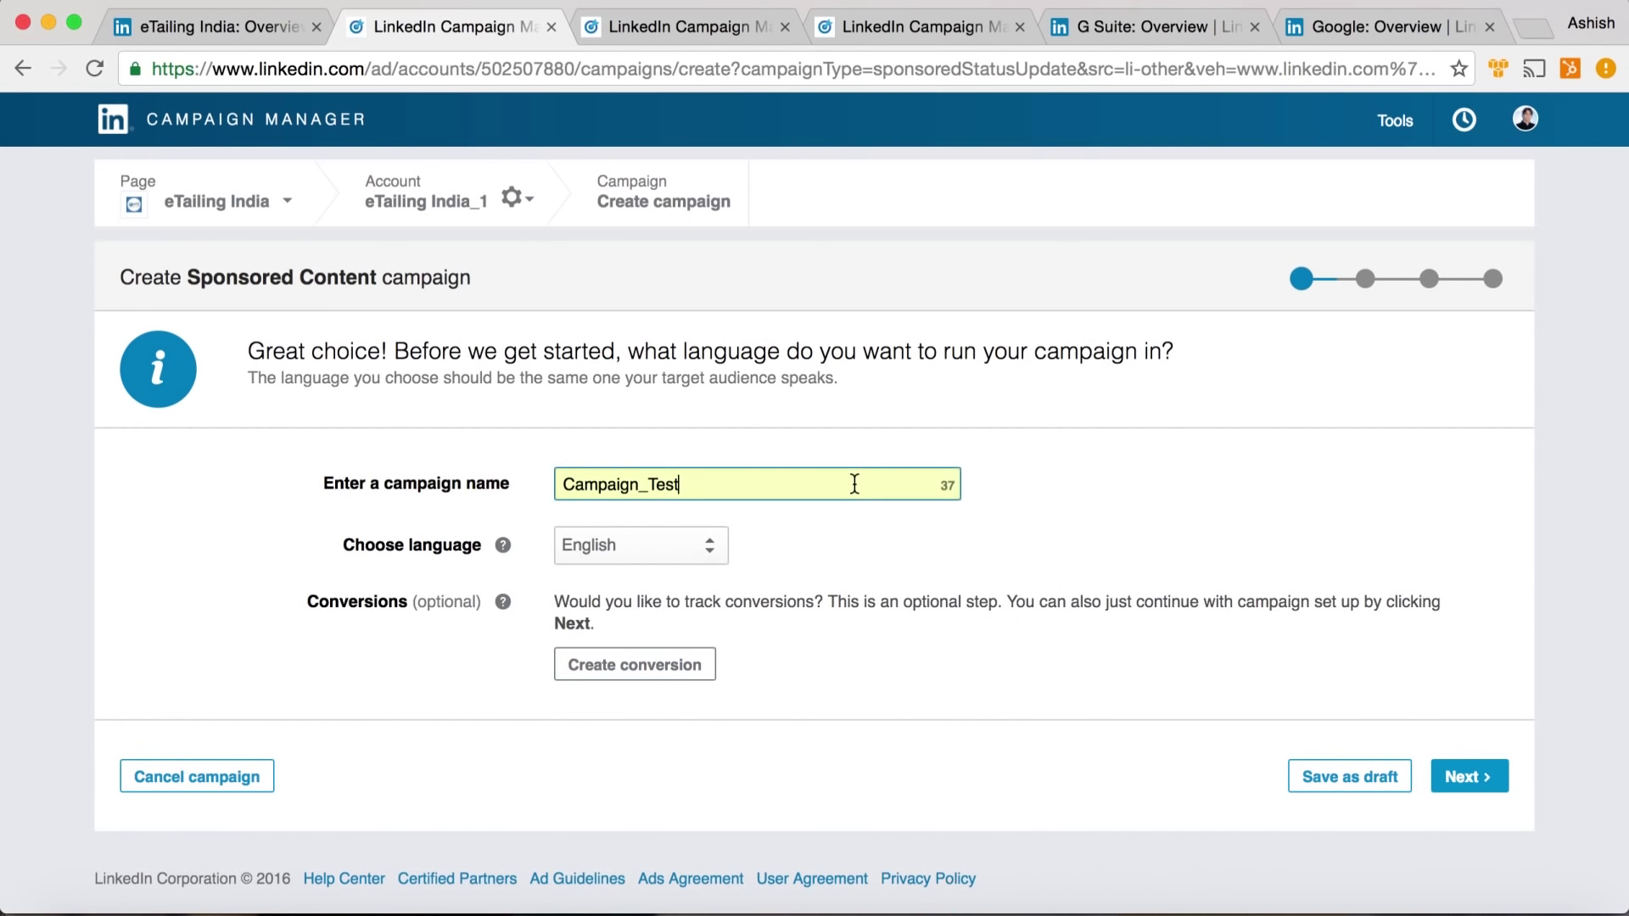
{"action": "type", "text": "1"}
{"action": "left_click", "coordinate": [1477, 776]}
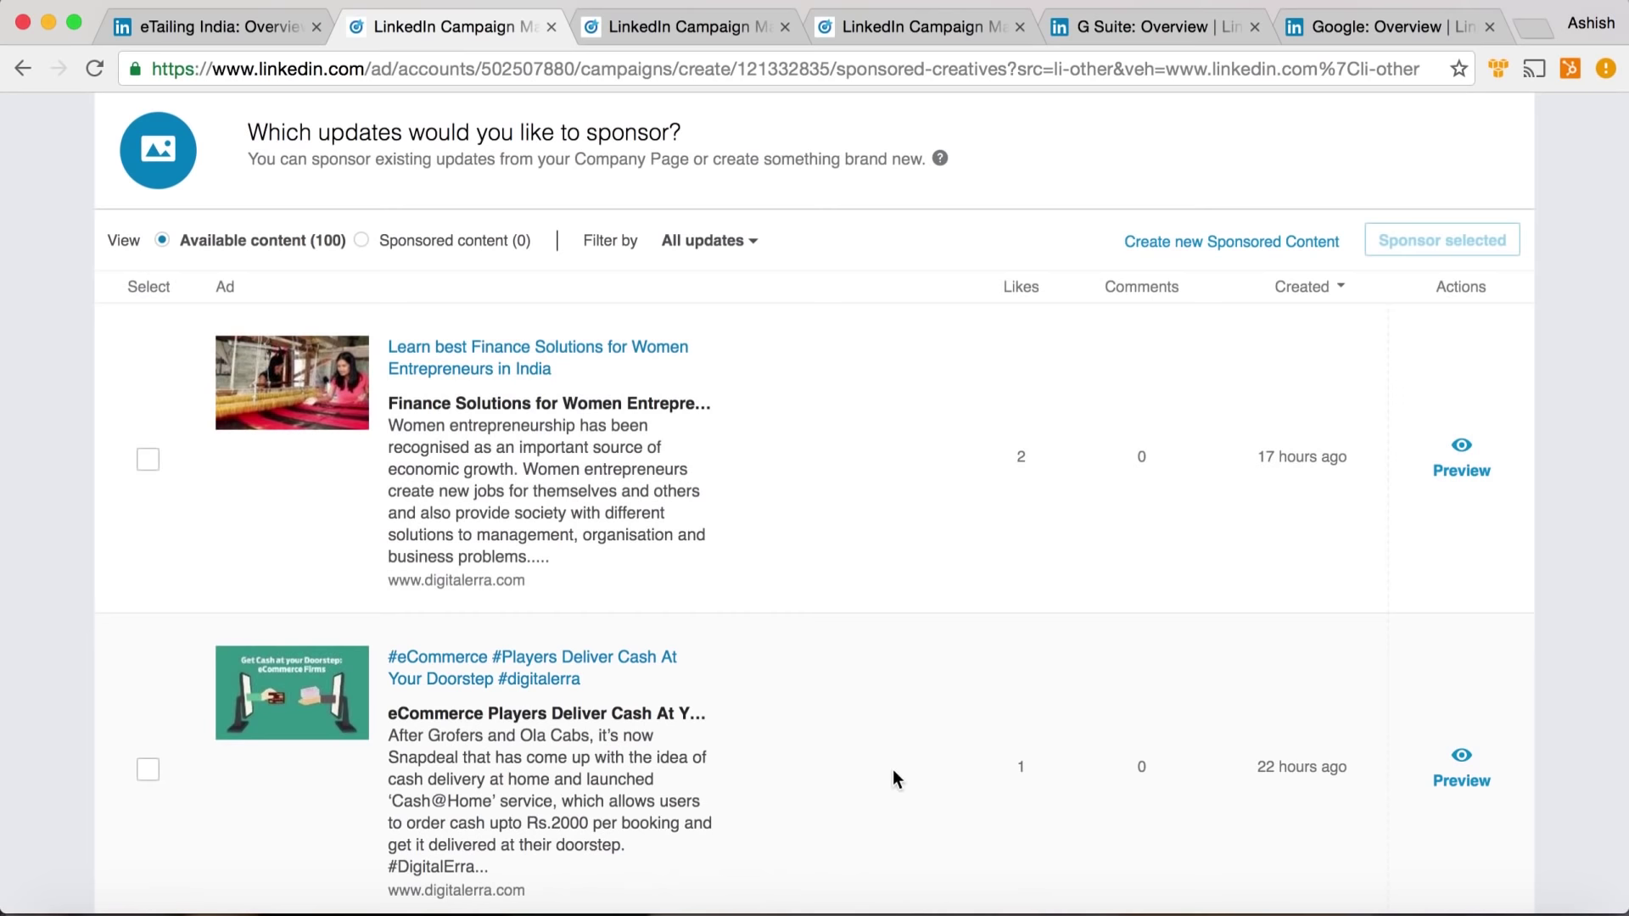
Select the eCommerce cash-at-your-doorstep update and sponsor it
{"action": "scroll", "coordinate": [893, 771], "scroll_direction": "down", "scroll_amount": 10}
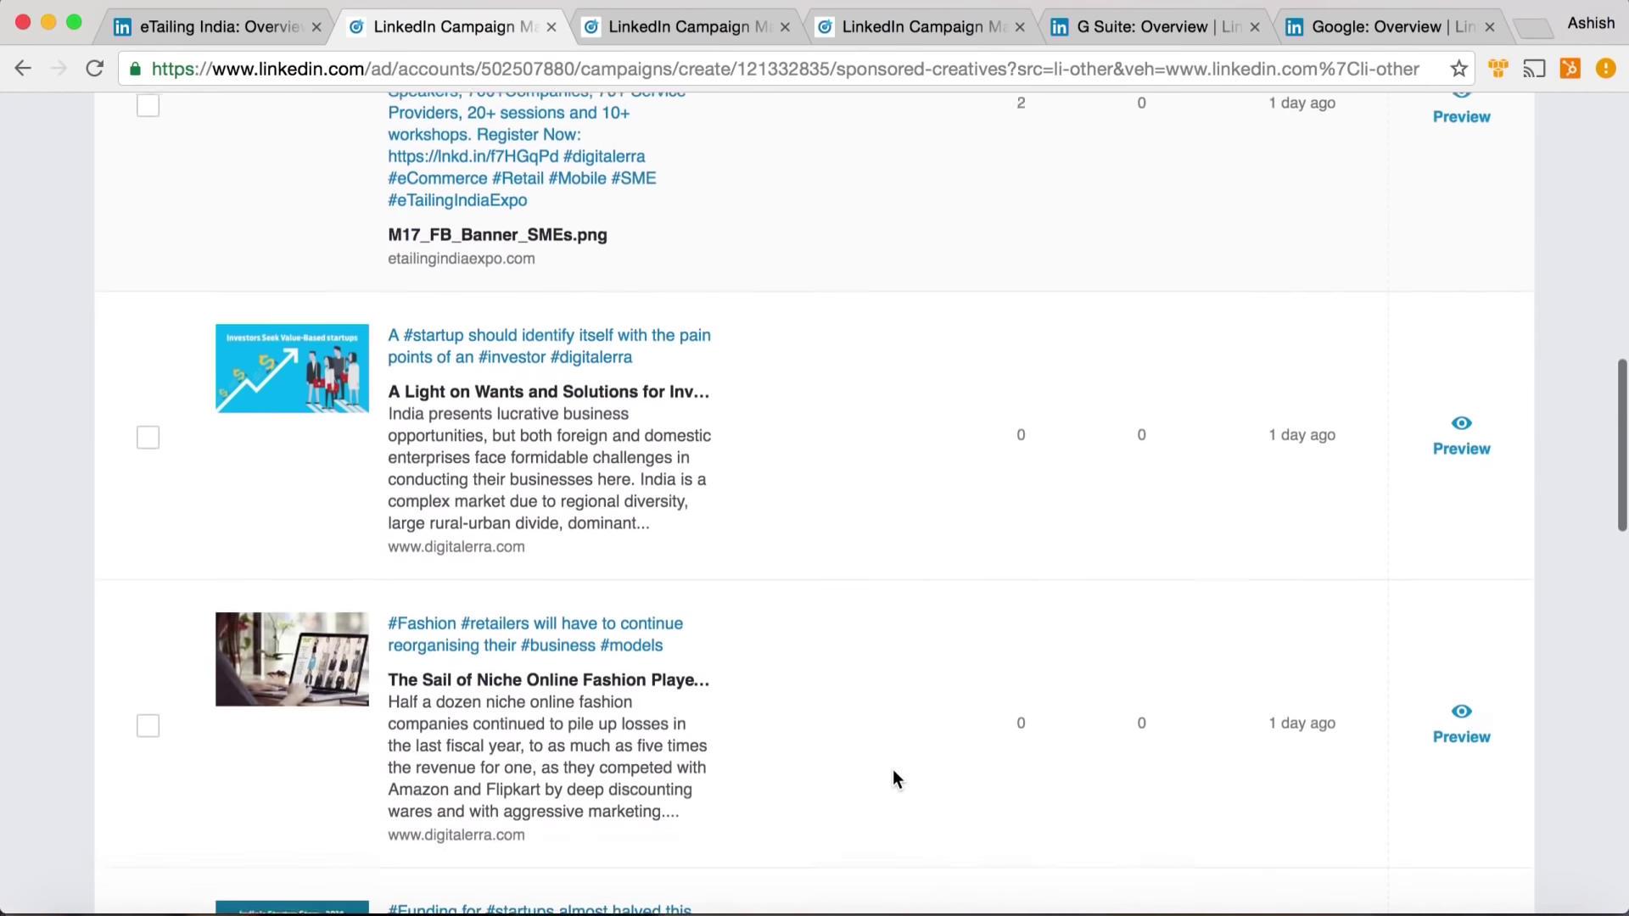
{"action": "scroll", "coordinate": [892, 770], "scroll_direction": "up", "scroll_amount": 10}
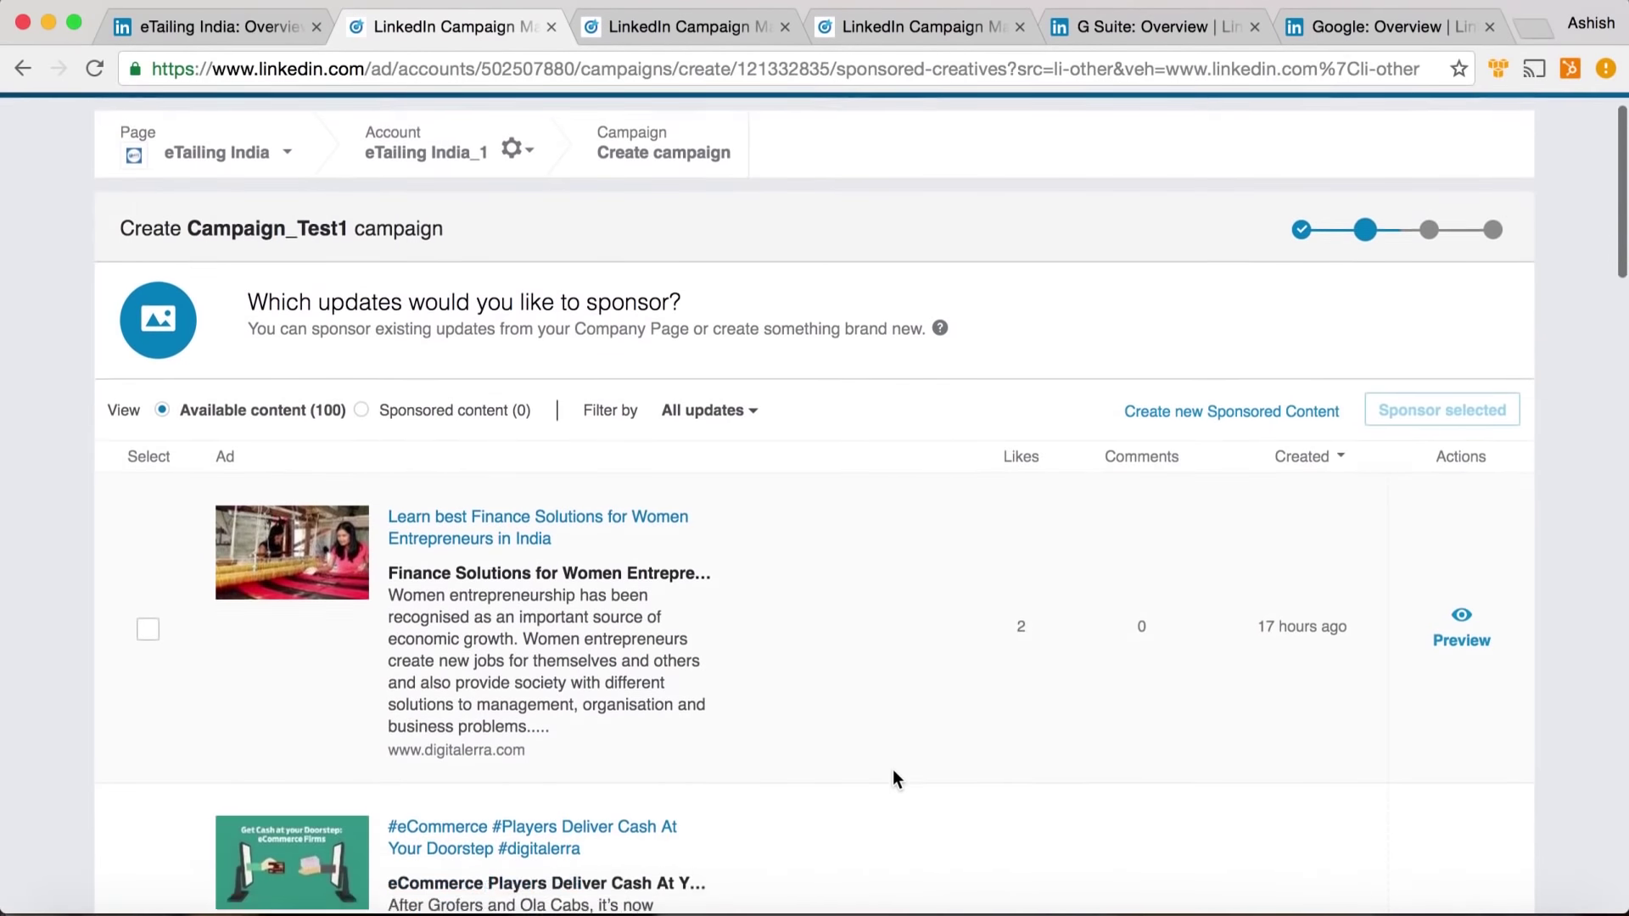
{"action": "scroll", "coordinate": [893, 770], "scroll_direction": "down", "scroll_amount": 1}
{"action": "scroll", "coordinate": [212, 711], "scroll_direction": "down", "scroll_amount": 2}
{"action": "left_click", "coordinate": [149, 747]}
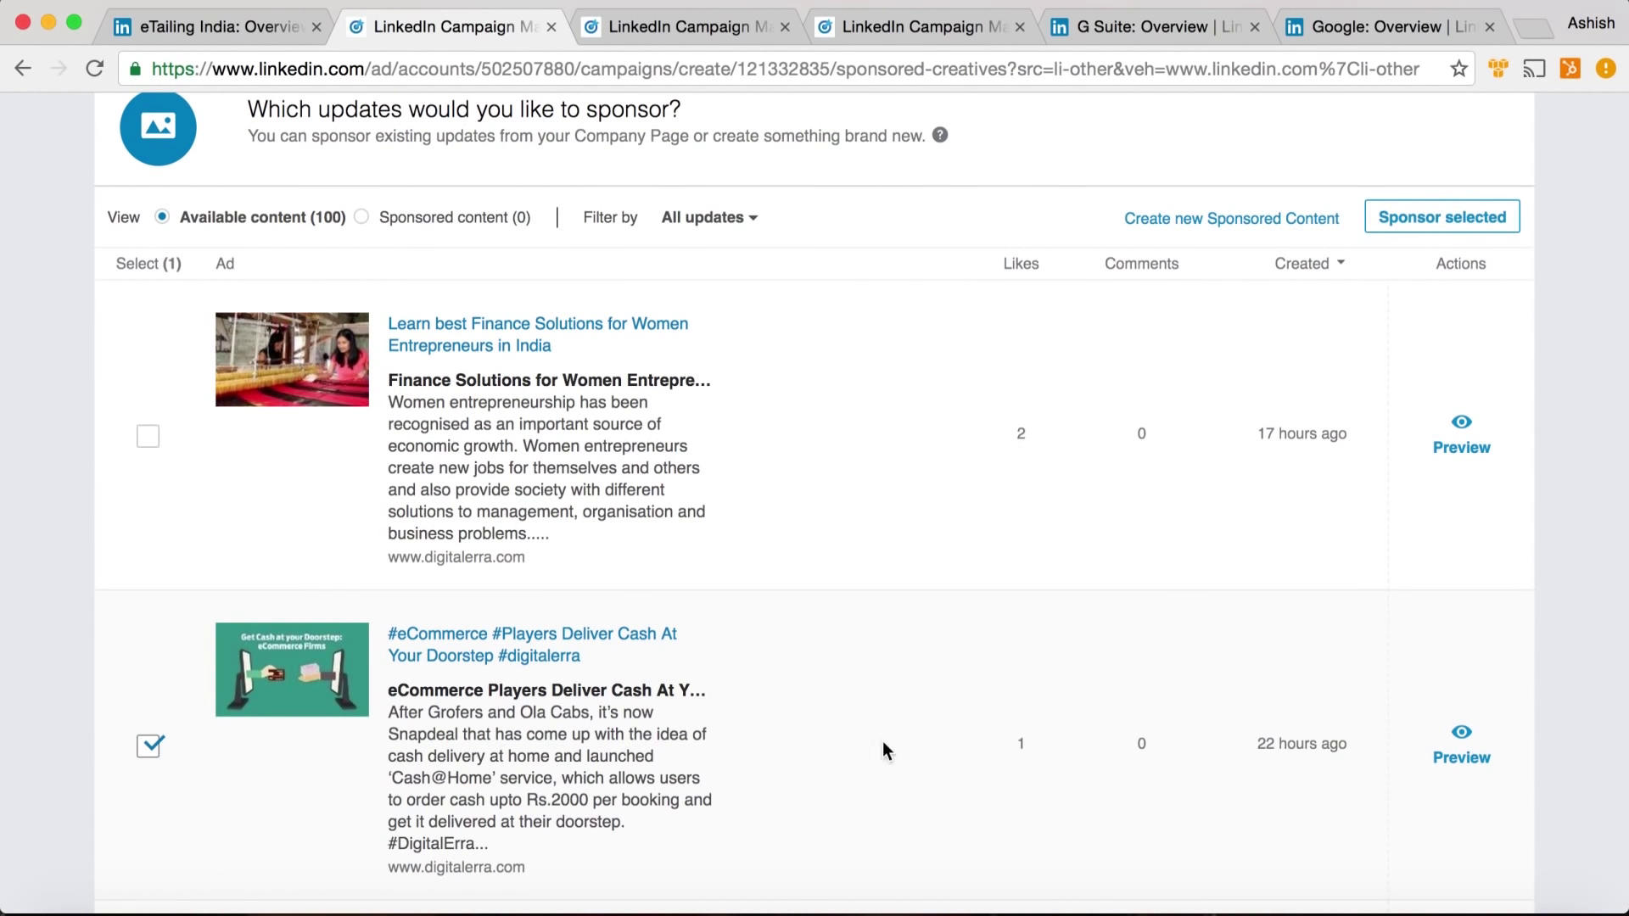
{"action": "left_click", "coordinate": [1460, 217]}
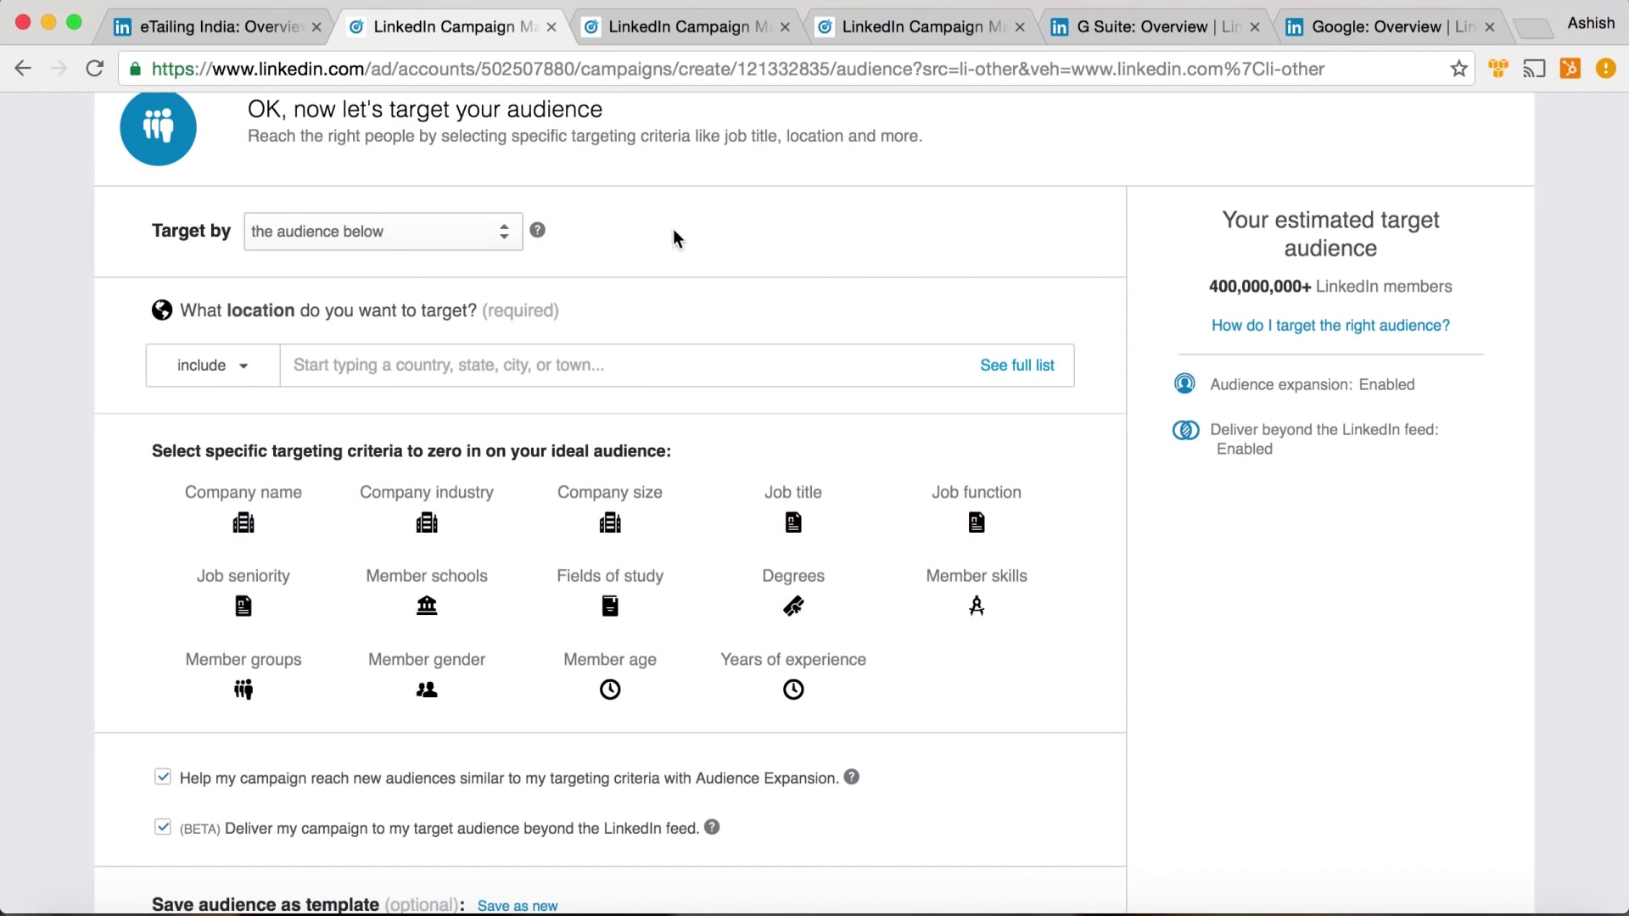
Keep Target by set to the audience defined below
{"action": "left_click", "coordinate": [400, 238]}
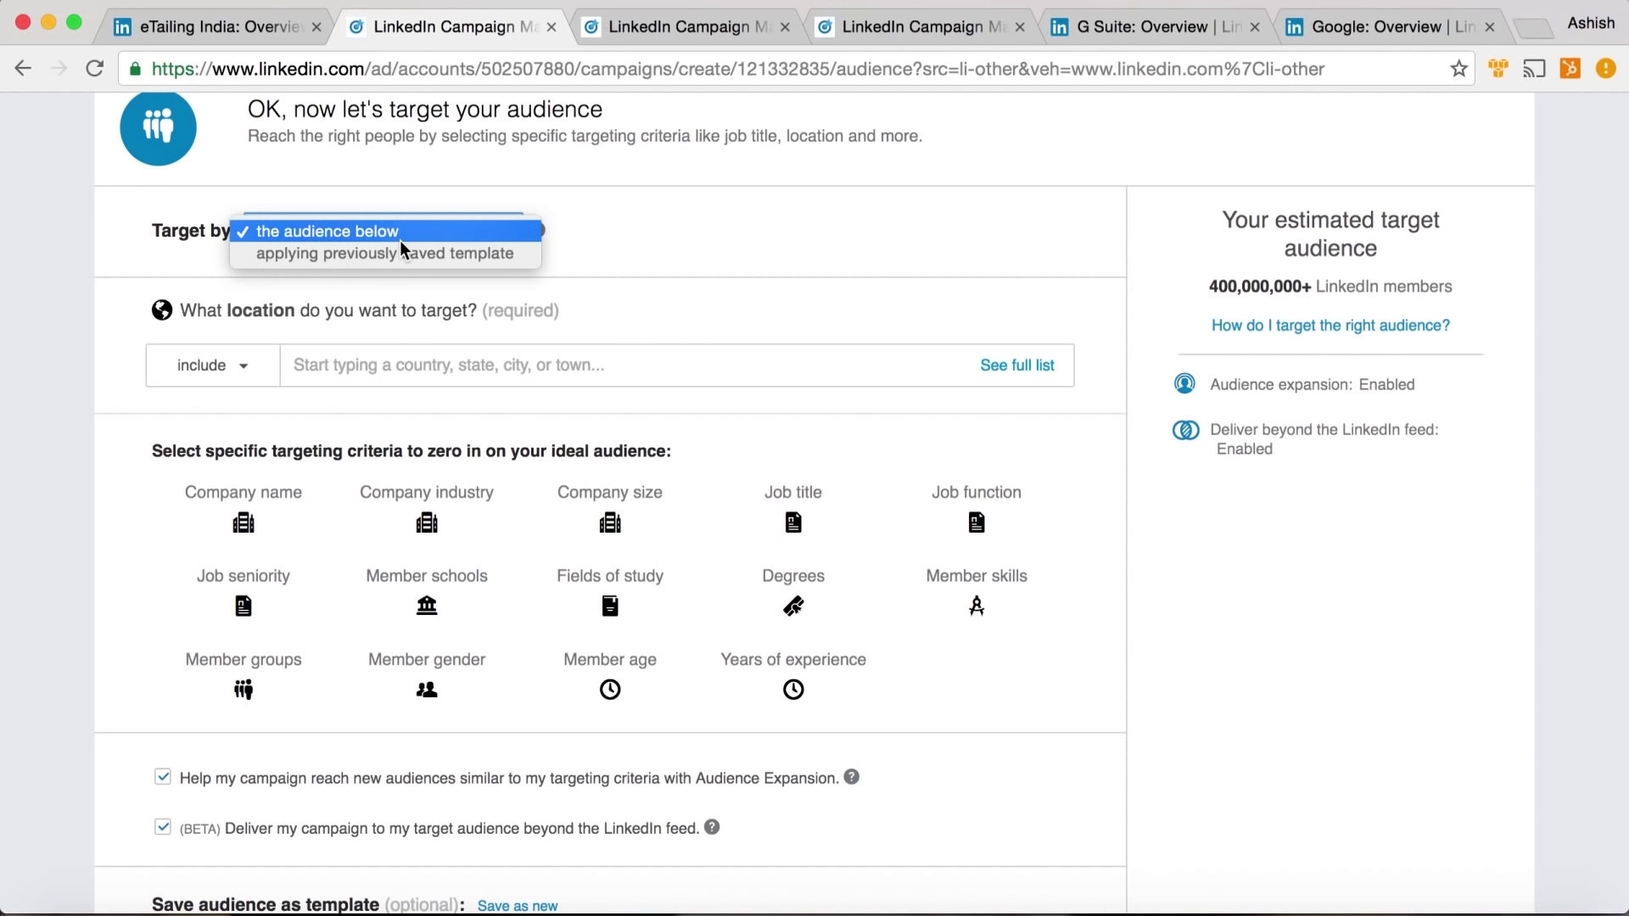
{"action": "left_click", "coordinate": [807, 219]}
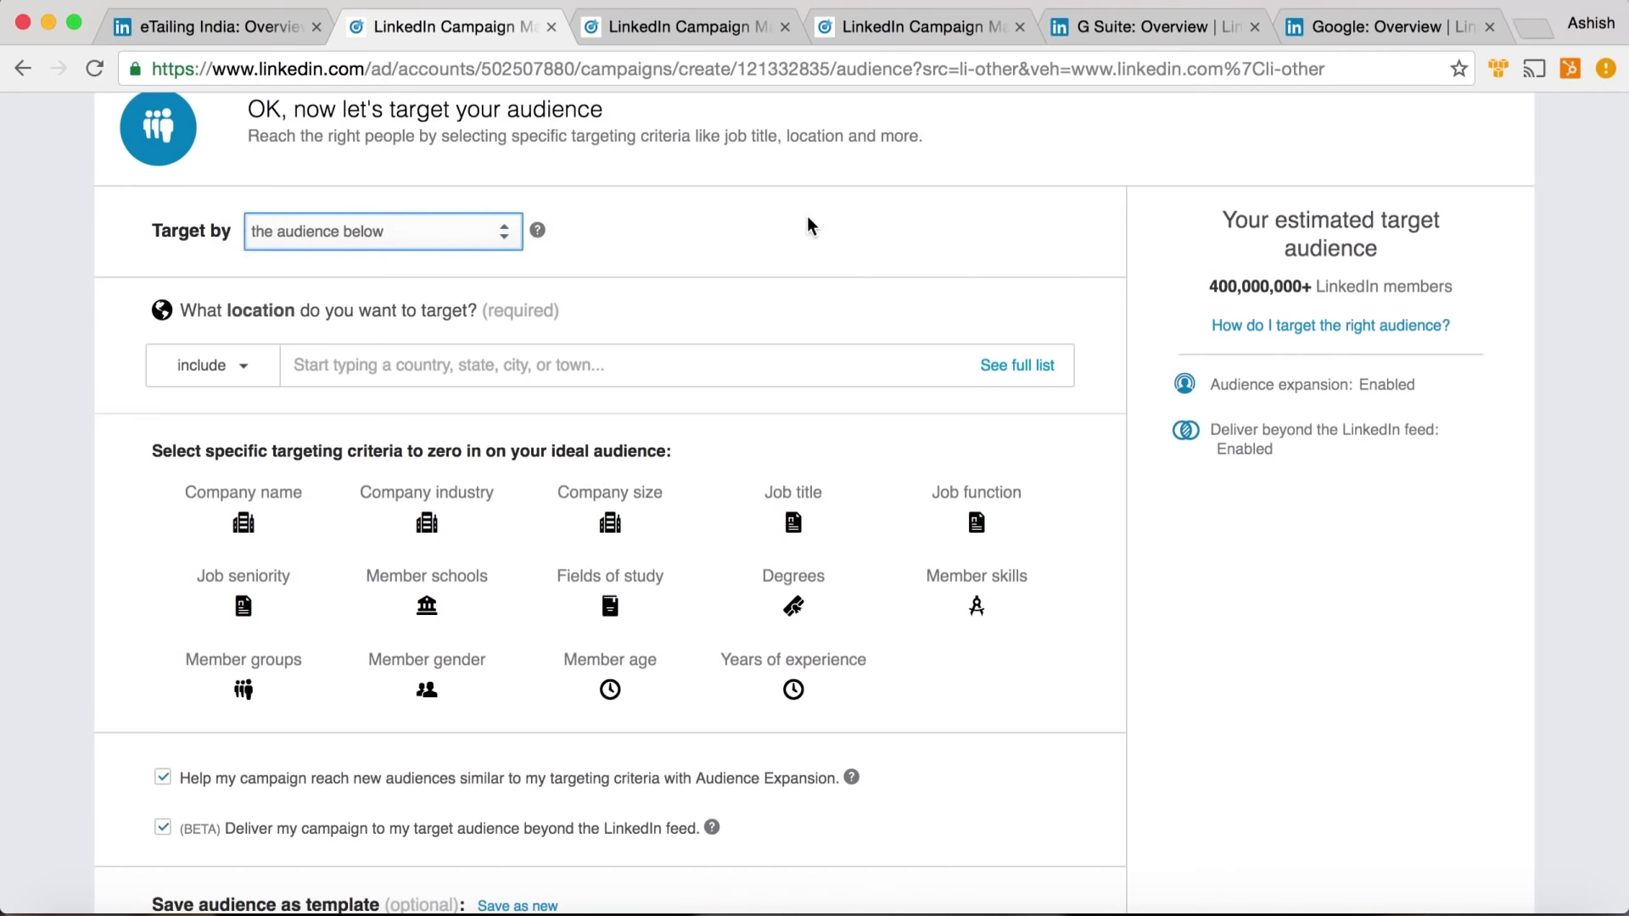
{"action": "left_click", "coordinate": [462, 367]}
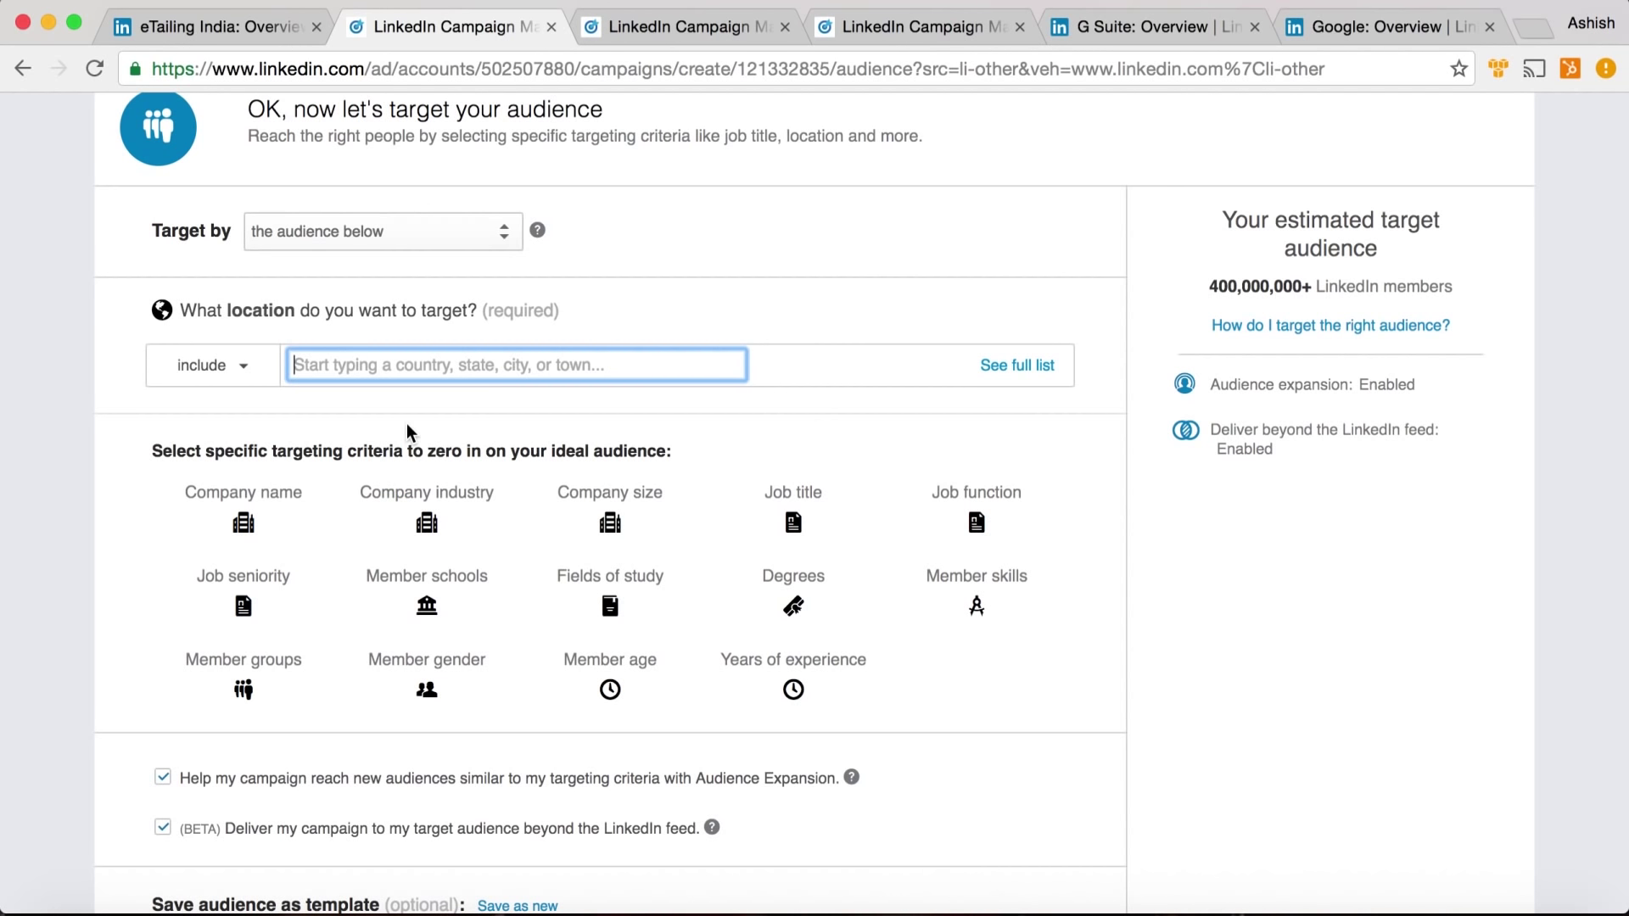
Add IBM, Oracle and Dell as targeted company names
{"action": "left_click", "coordinate": [295, 533]}
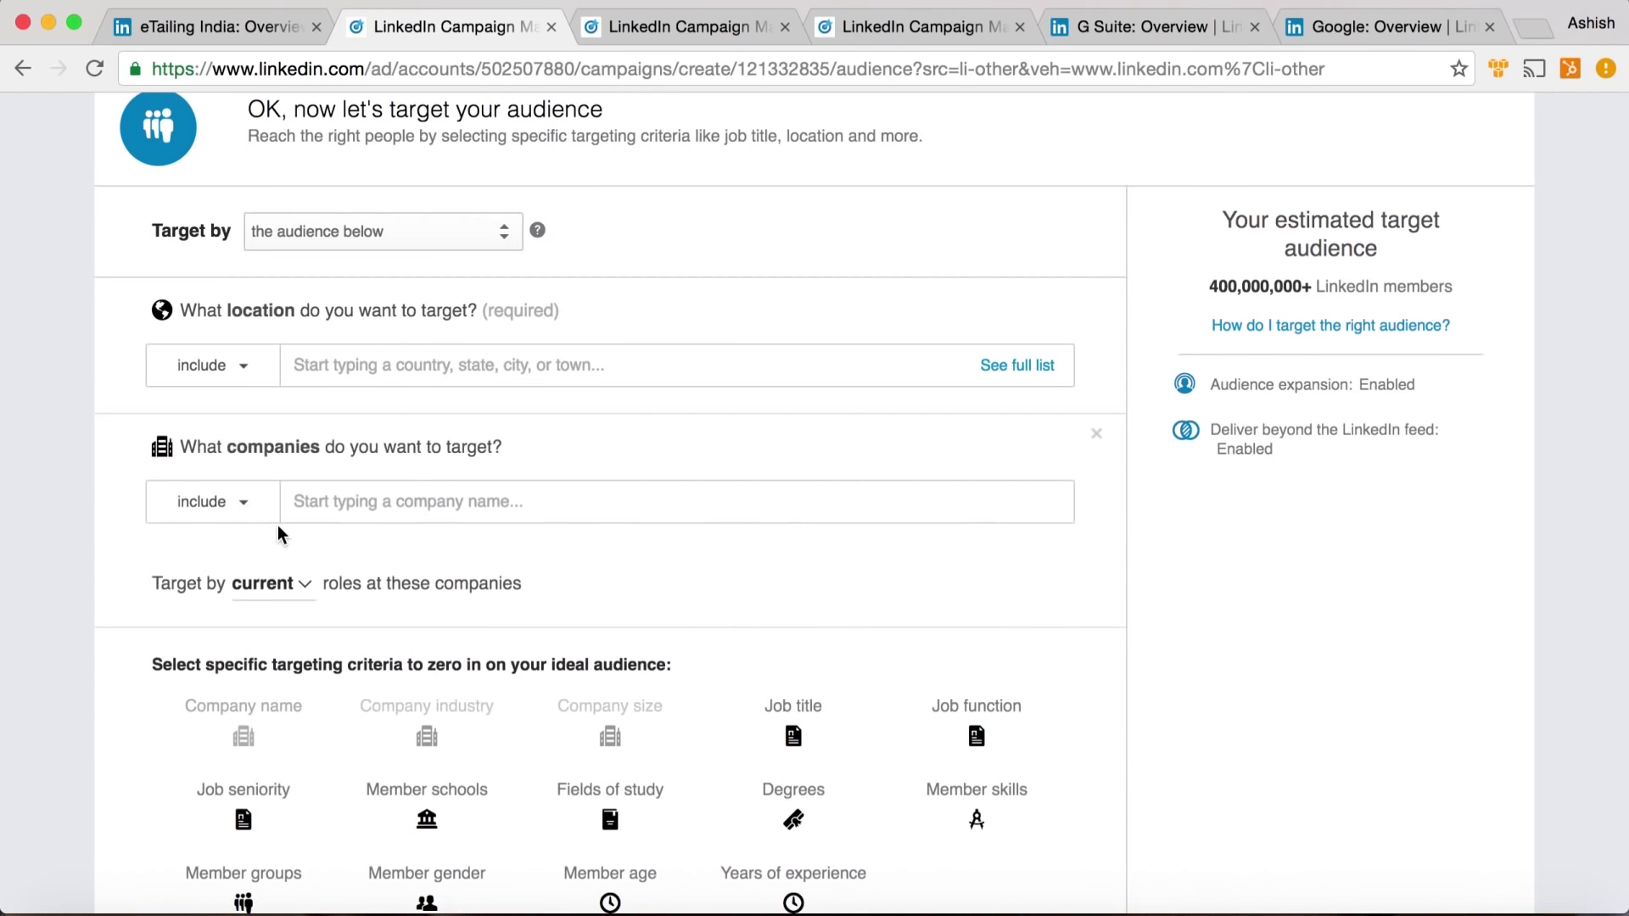
{"action": "left_click", "coordinate": [417, 501]}
{"action": "type", "text": "IBM"}
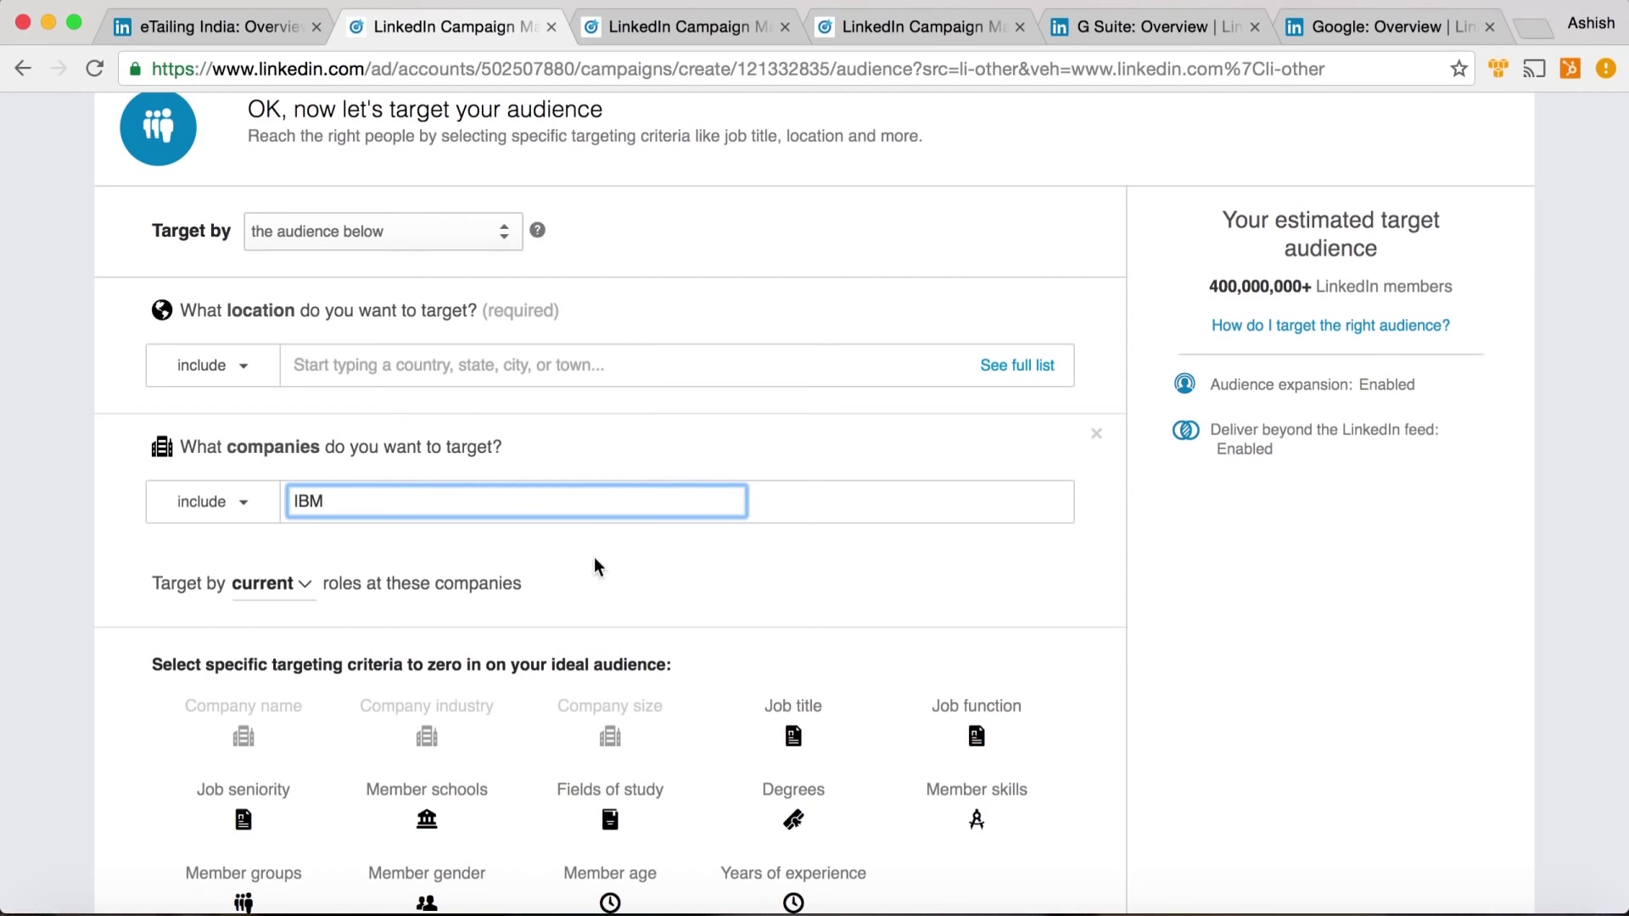
{"action": "key", "text": "Tab"}
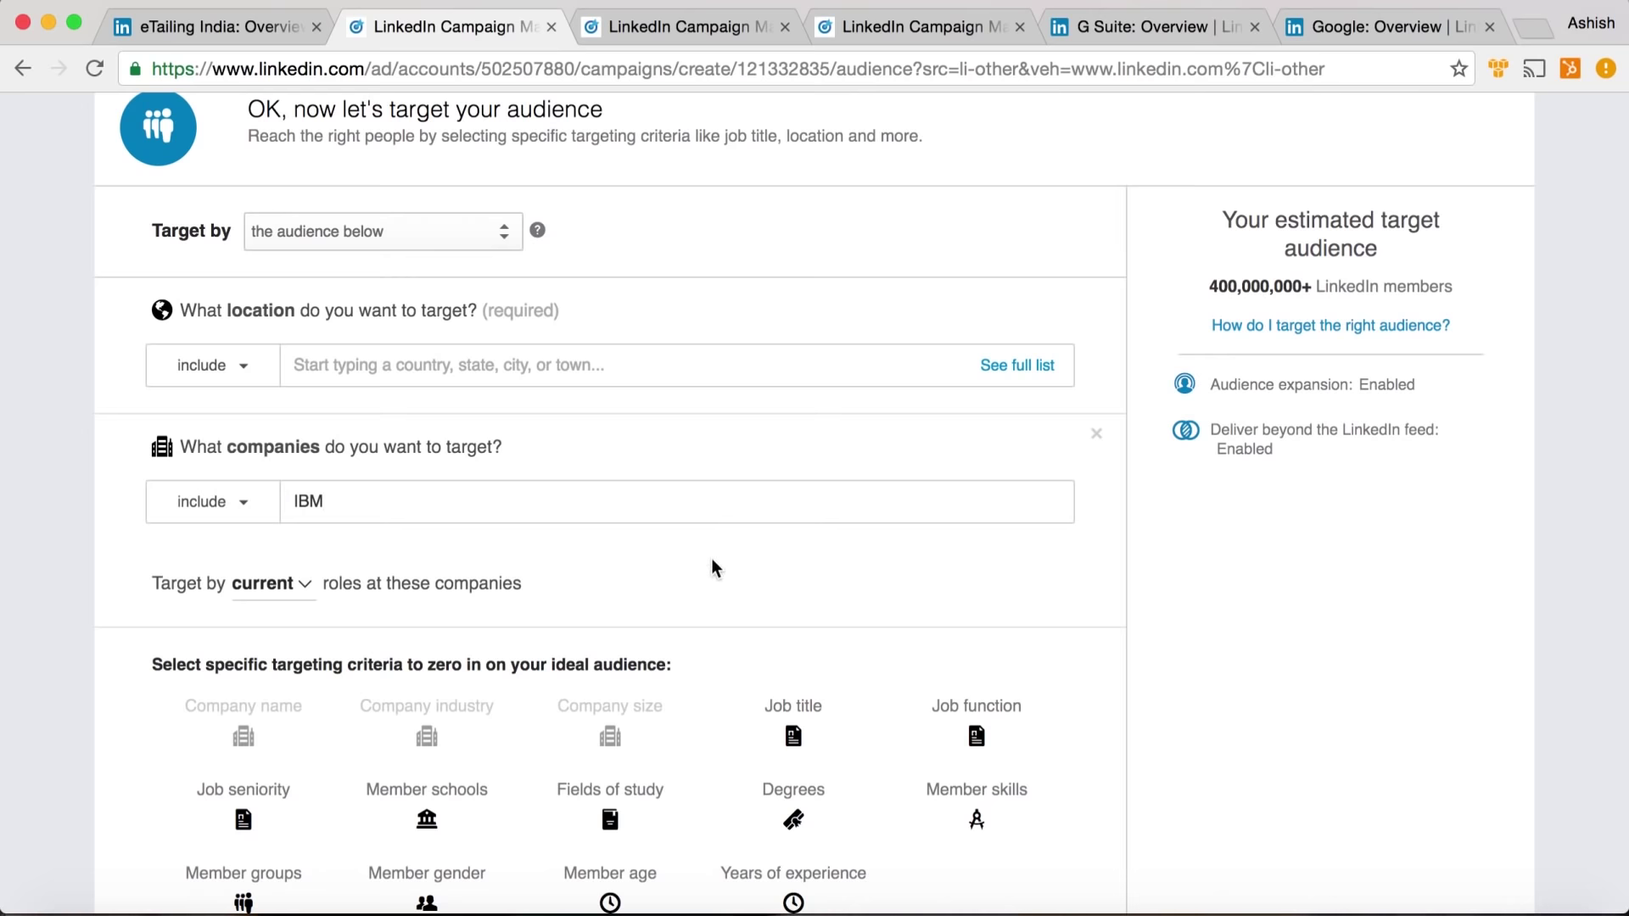
{"action": "scroll", "coordinate": [711, 567], "scroll_direction": "down", "scroll_amount": 5}
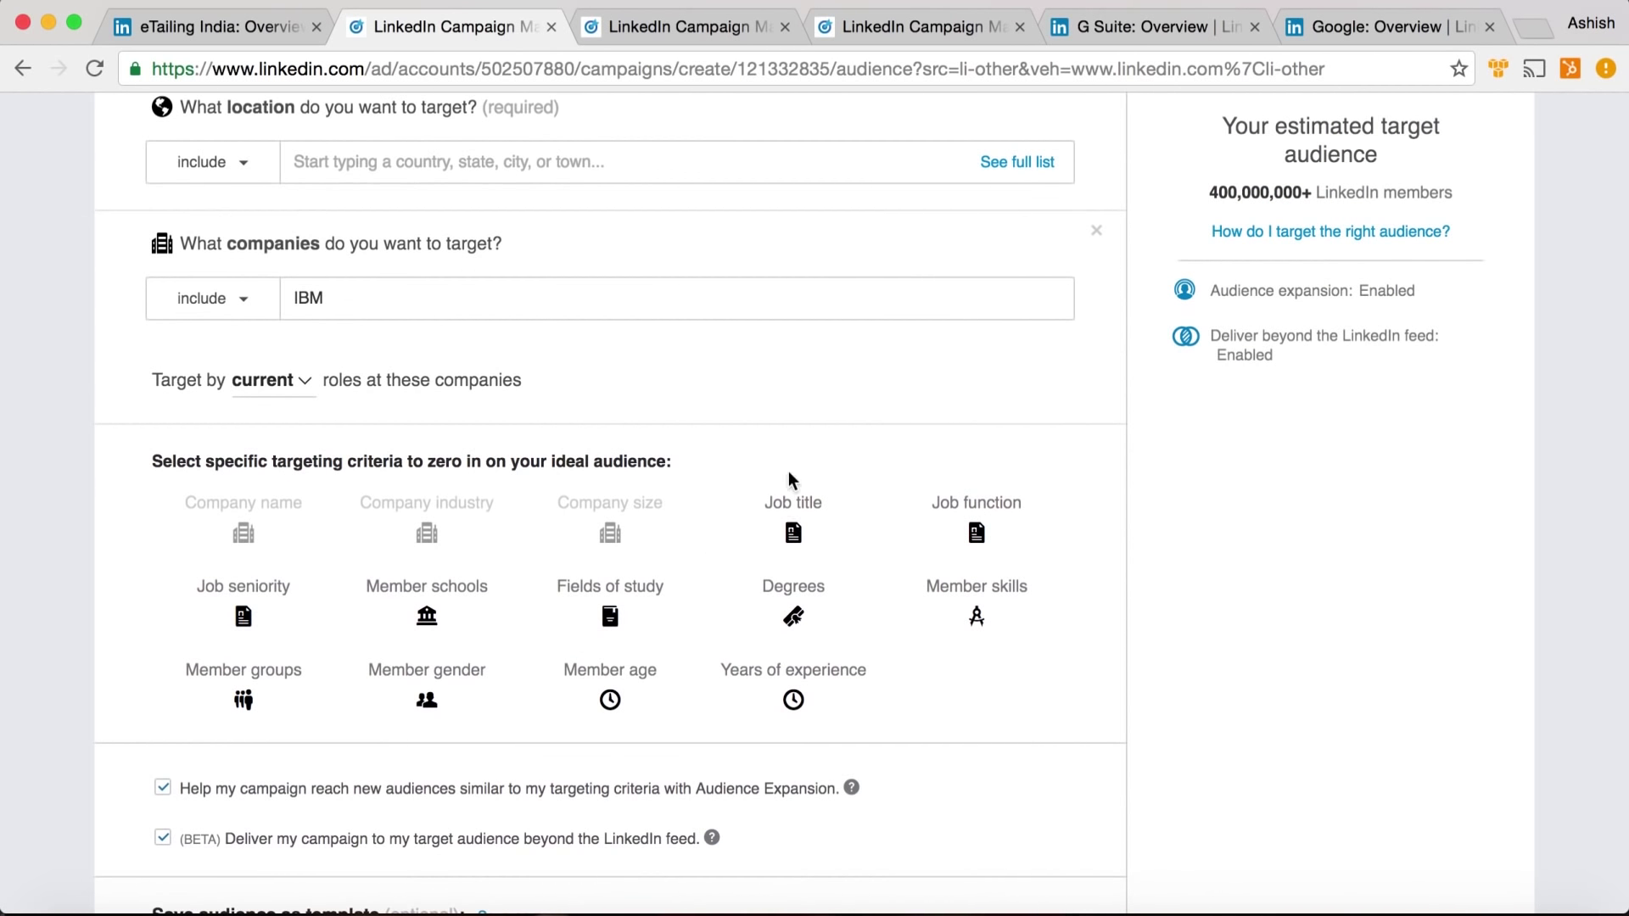
{"action": "left_click", "coordinate": [637, 297]}
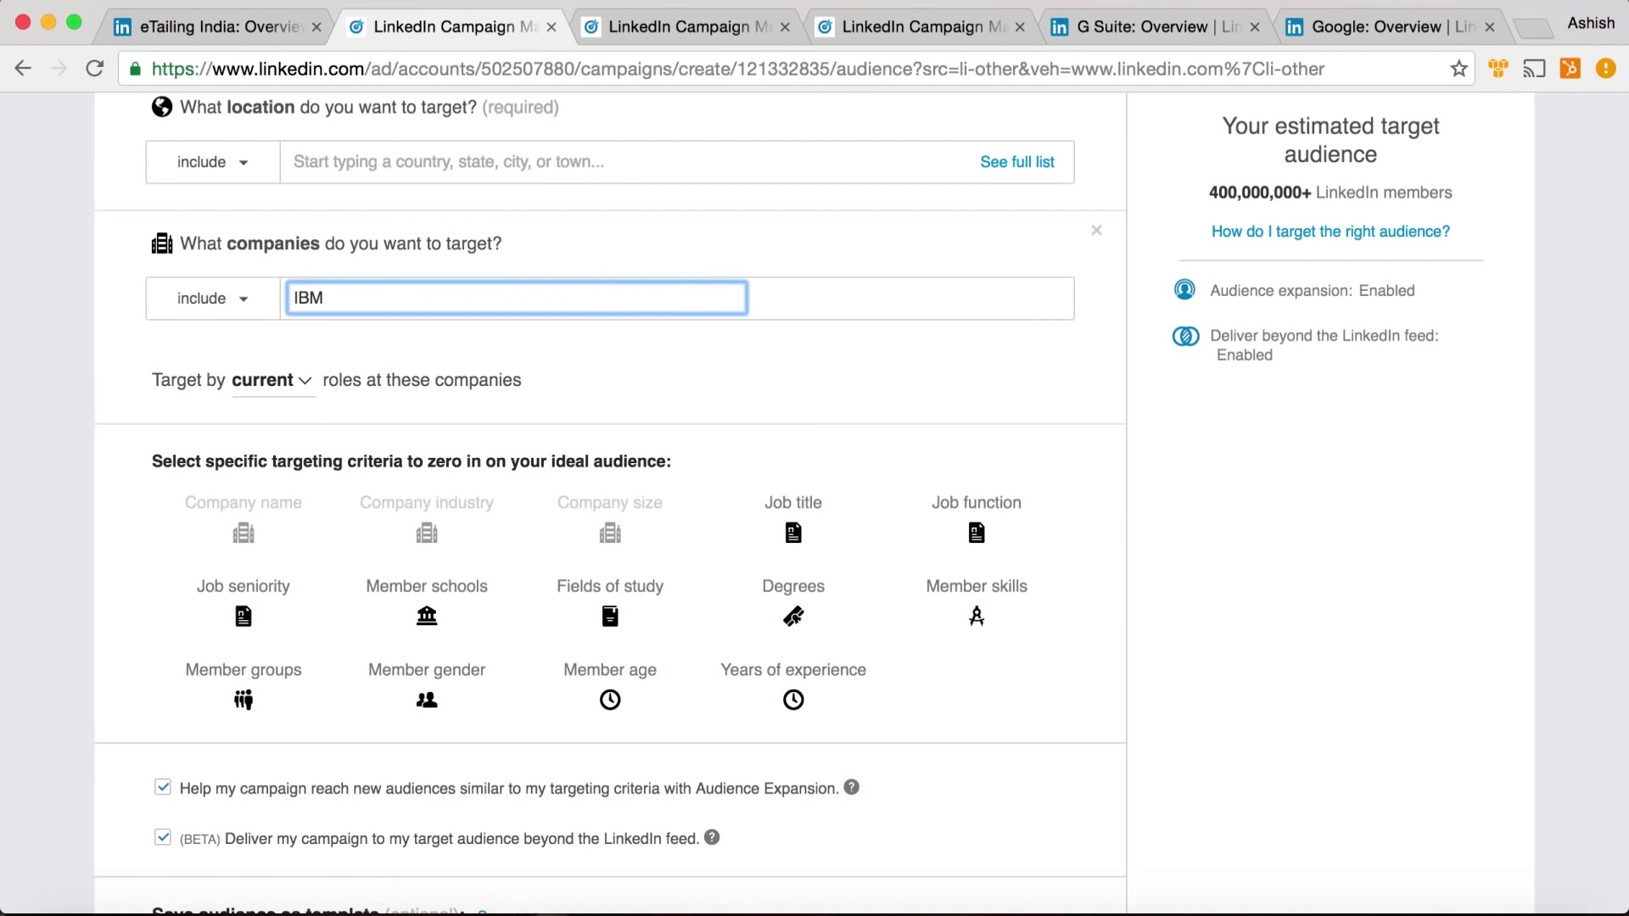
{"action": "key", "text": "Return"}
{"action": "type", "text": "orac"}
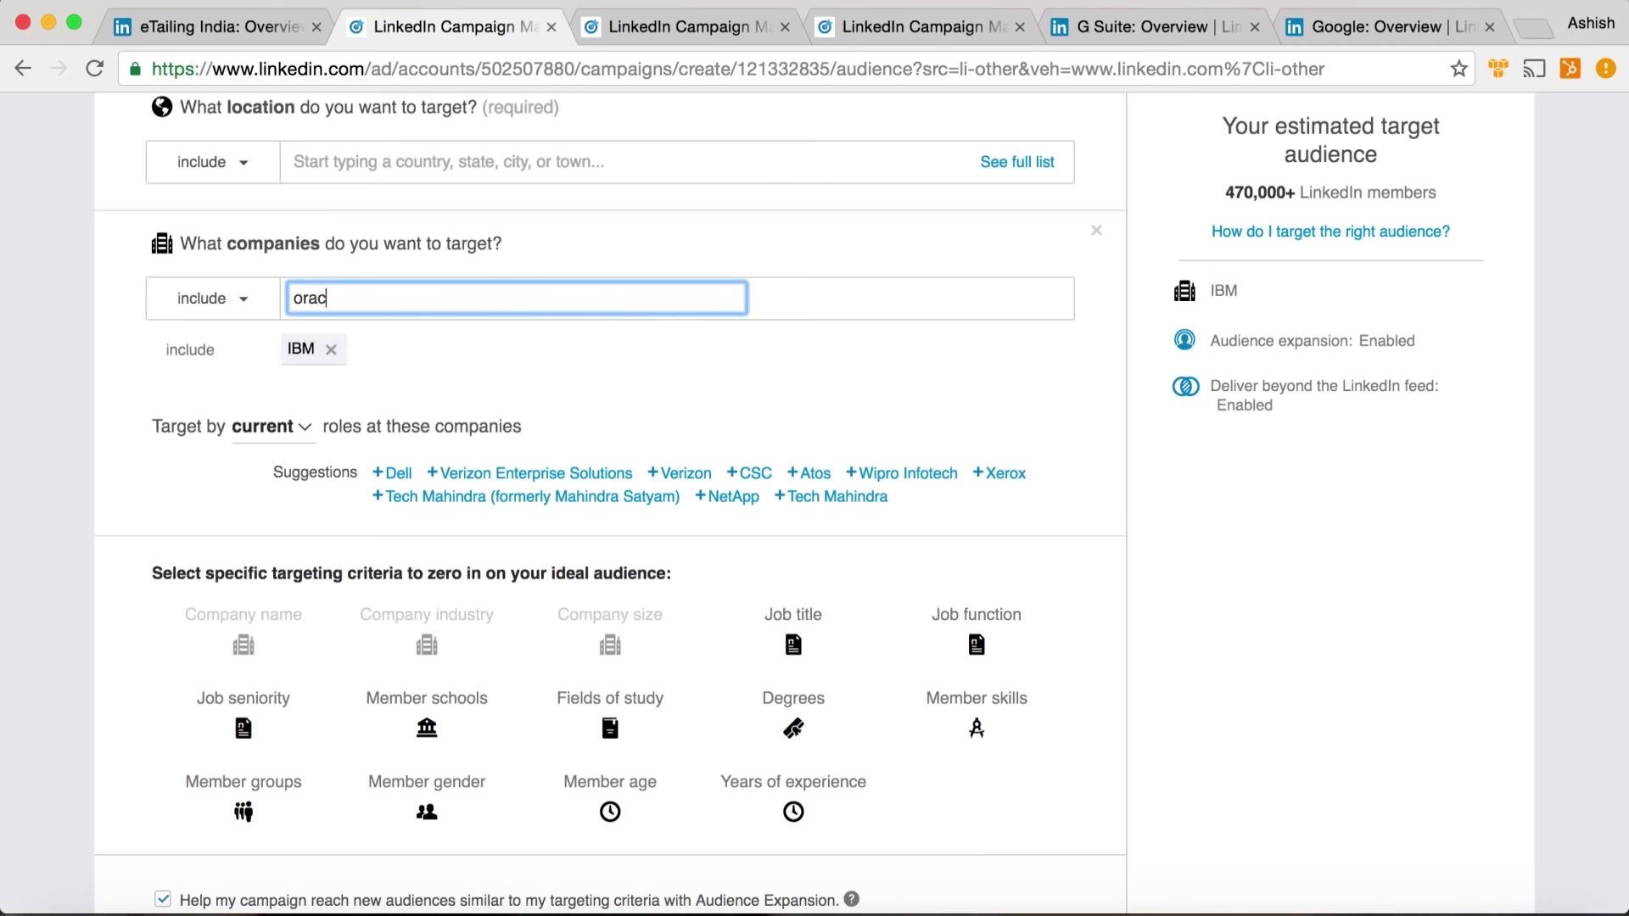
{"action": "type", "text": "le"}
{"action": "left_click", "coordinate": [584, 376]}
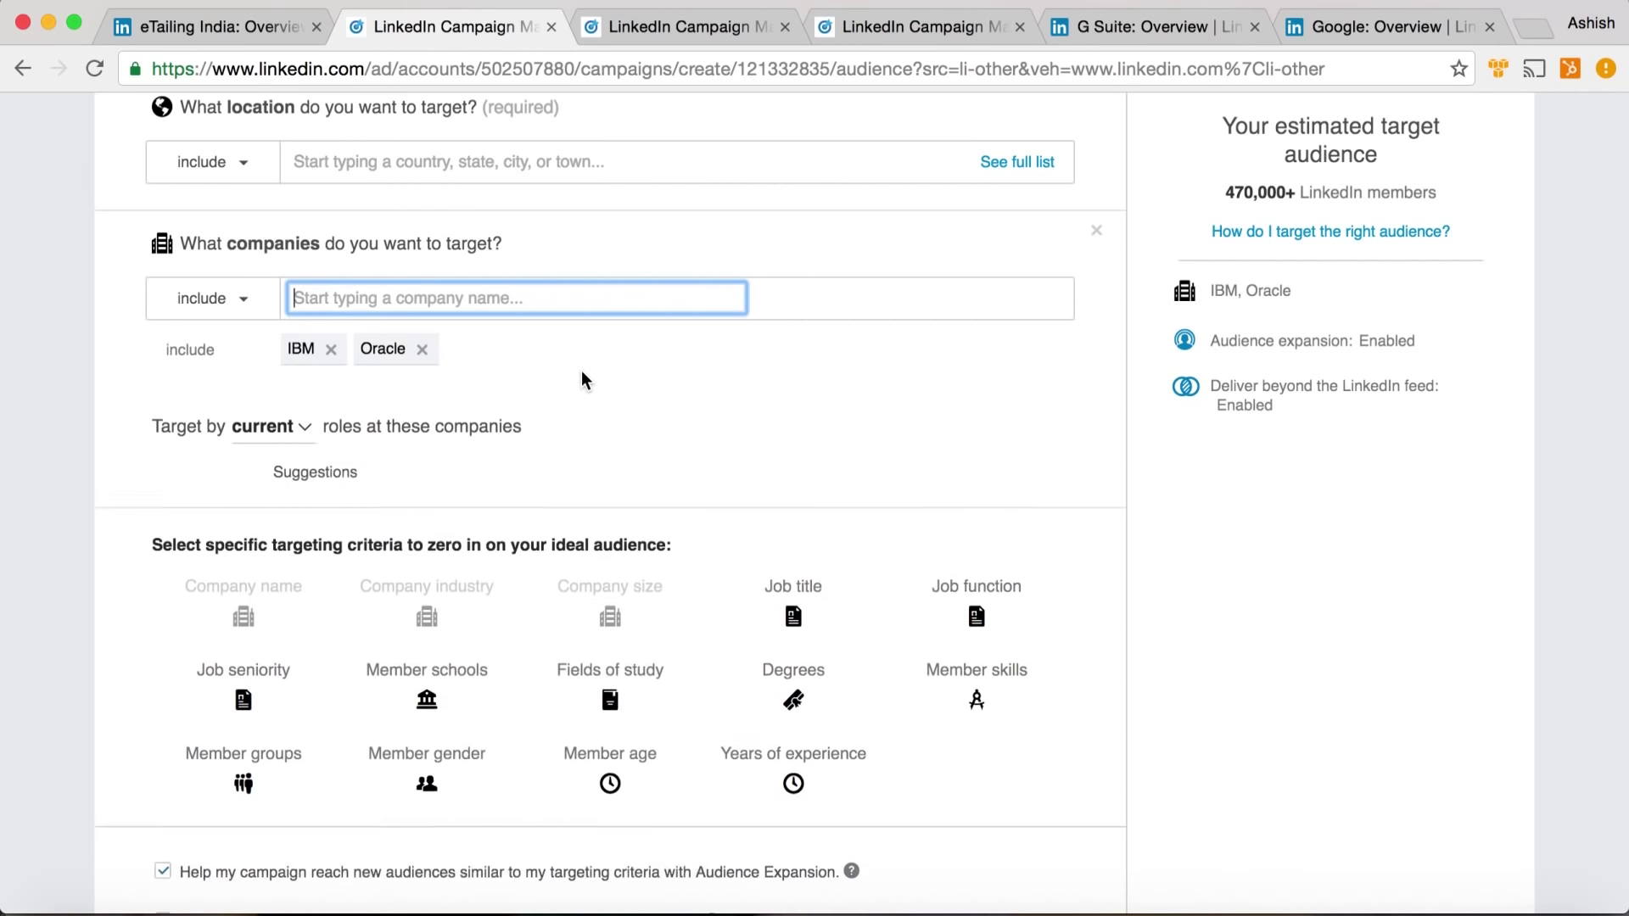
{"action": "type", "text": "dell"}
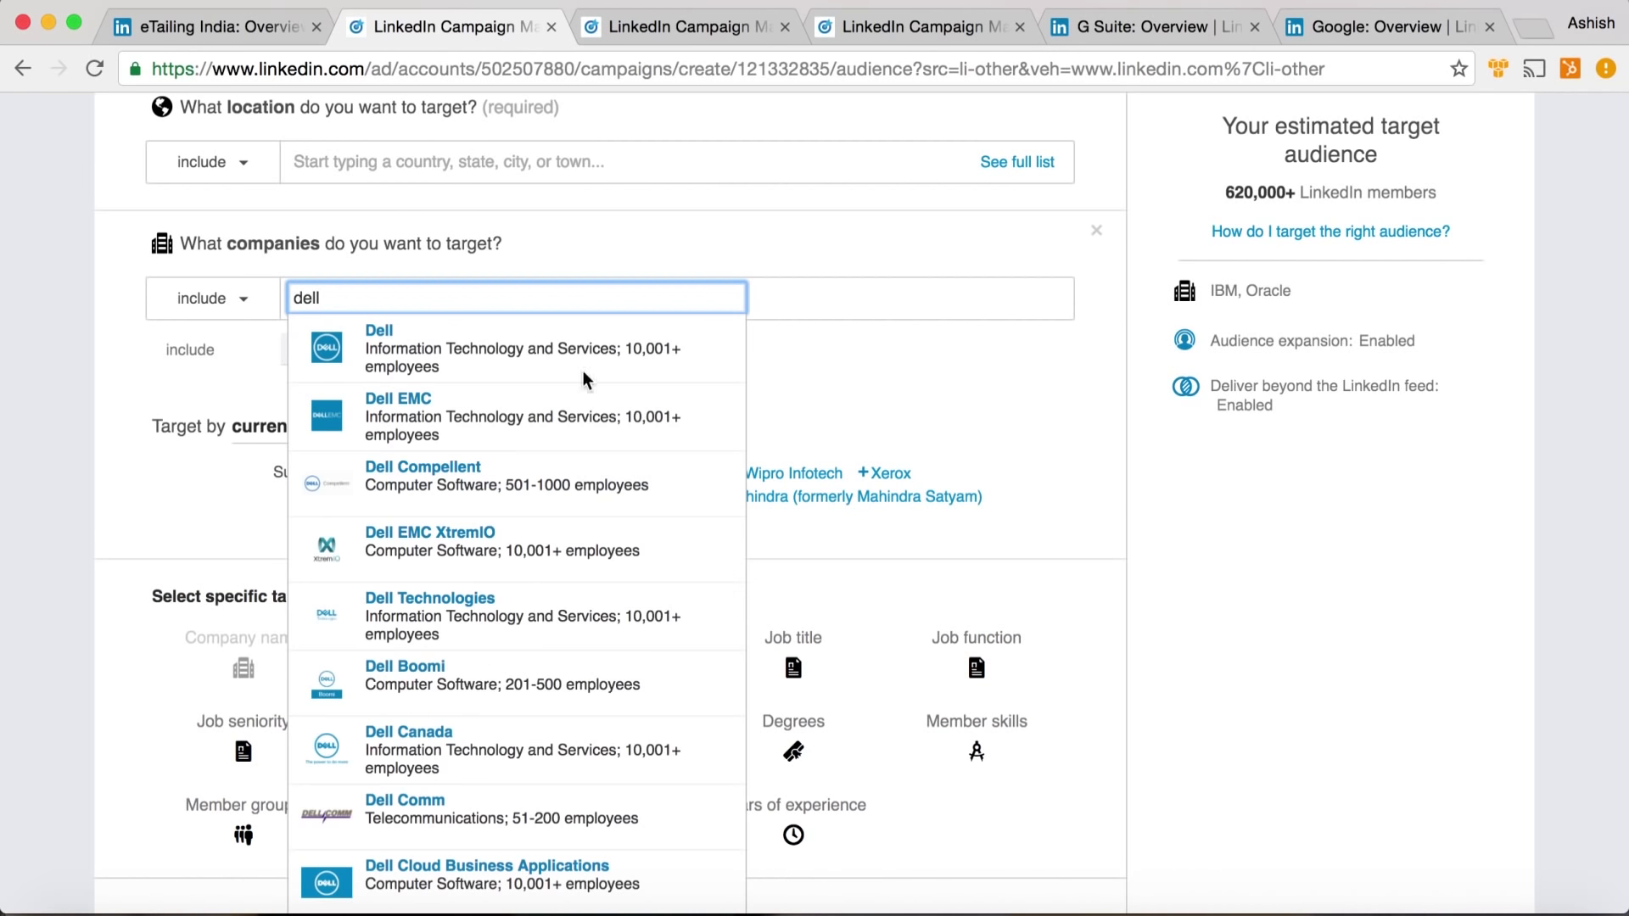
{"action": "left_click", "coordinate": [604, 349]}
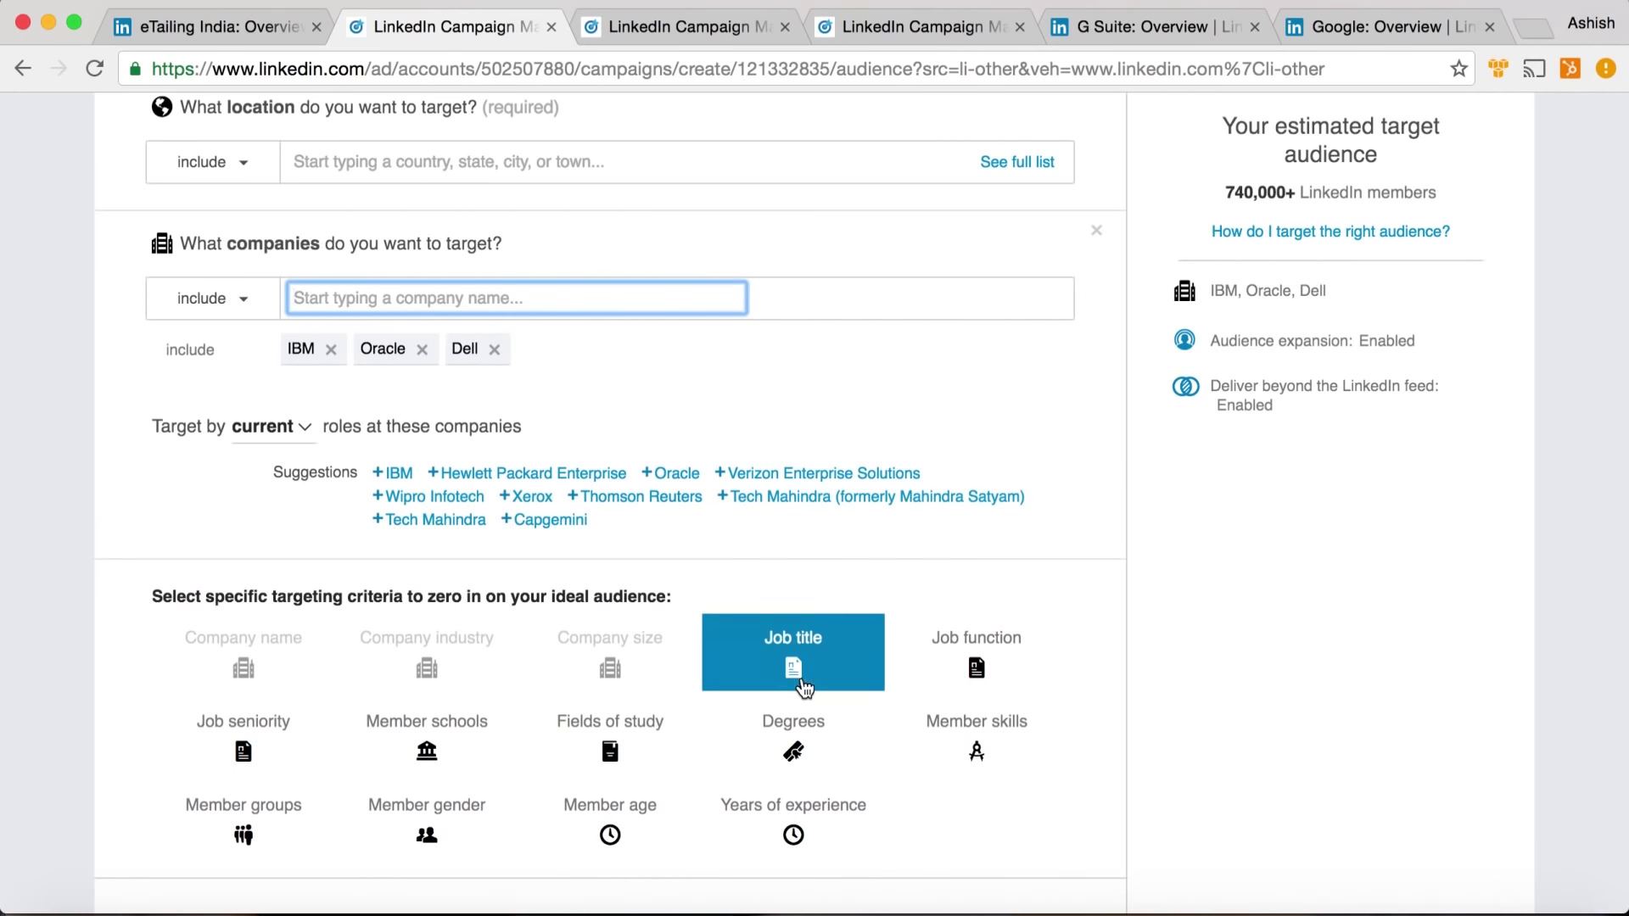
Add Senior Project Manager as a targeted job title
{"action": "left_click", "coordinate": [803, 684]}
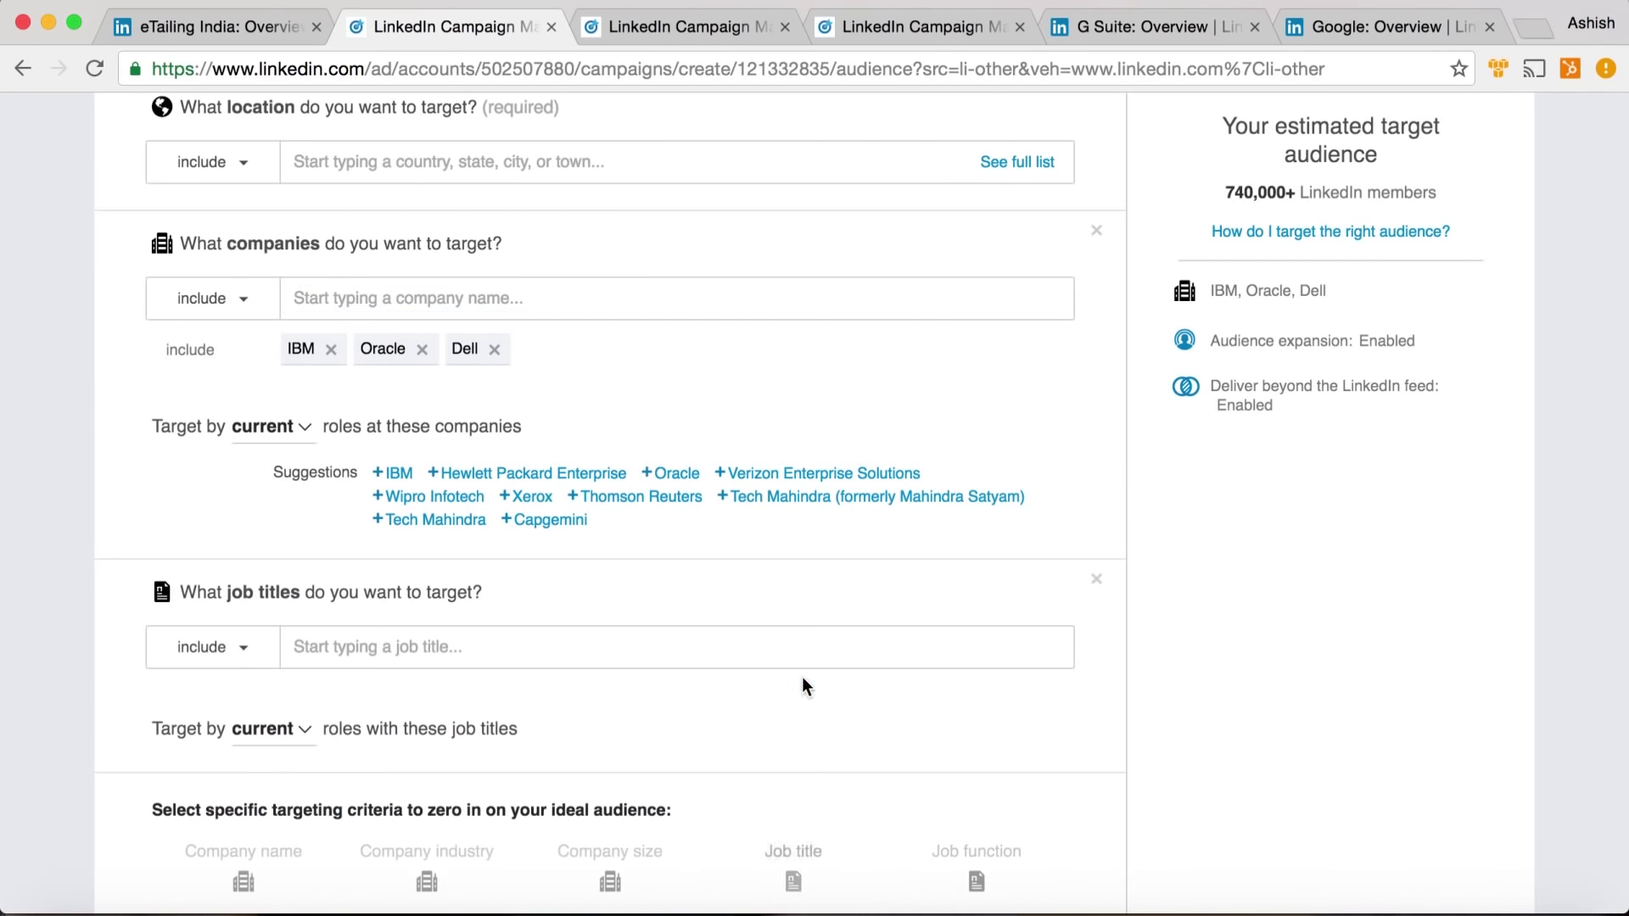
{"action": "left_click", "coordinate": [525, 645]}
{"action": "type", "text": "senior "}
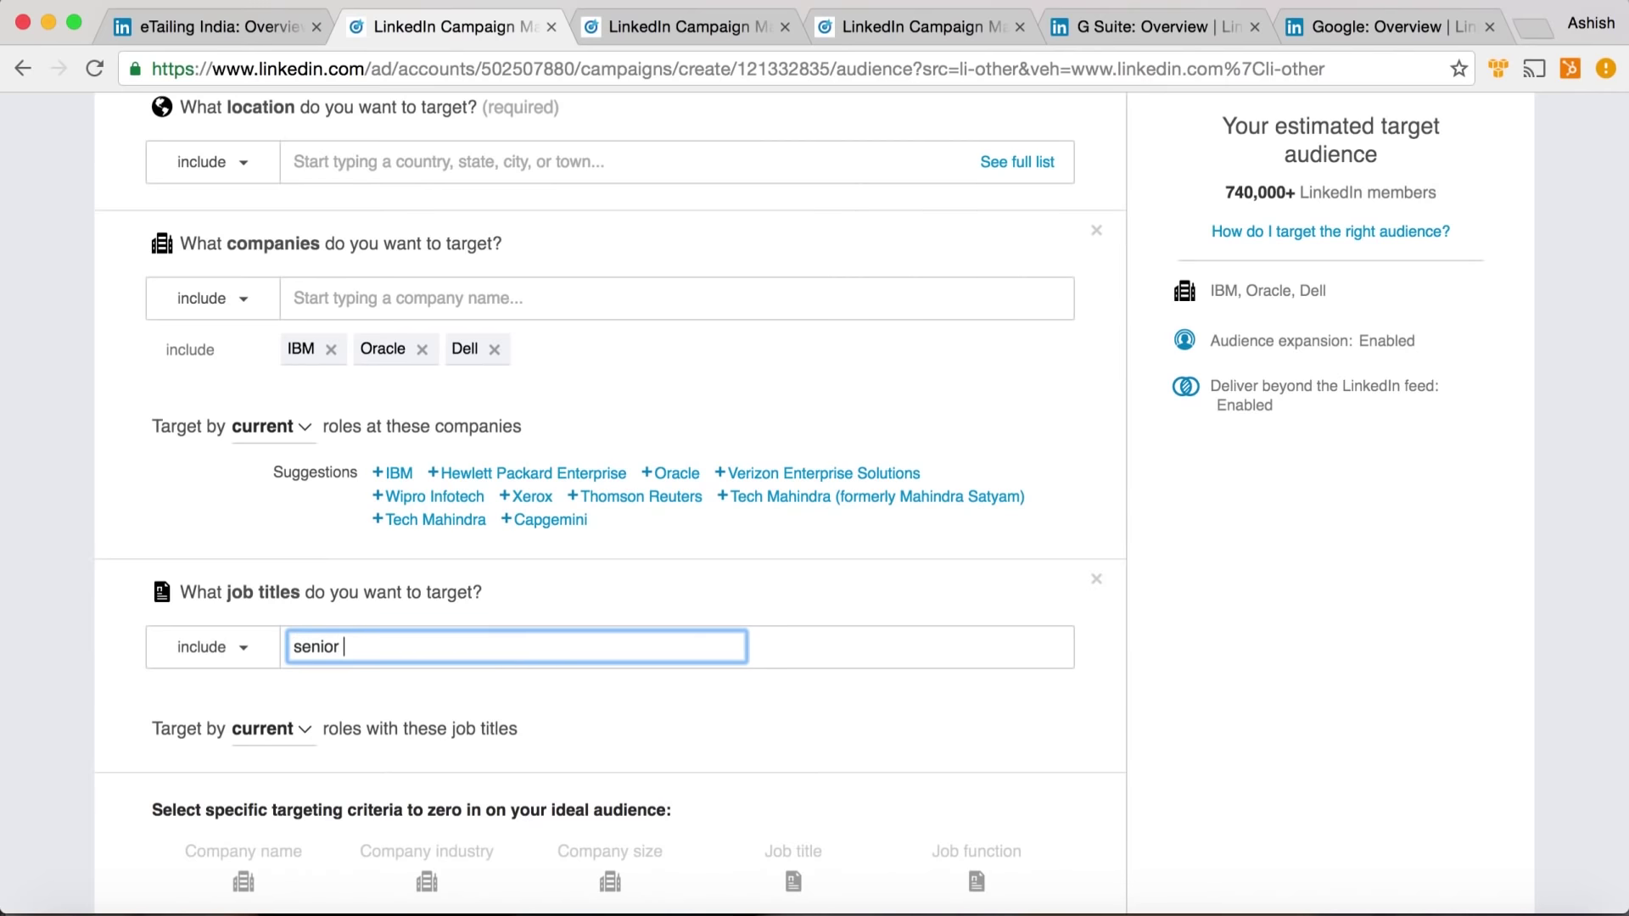
{"action": "type", "text": "project Manager"}
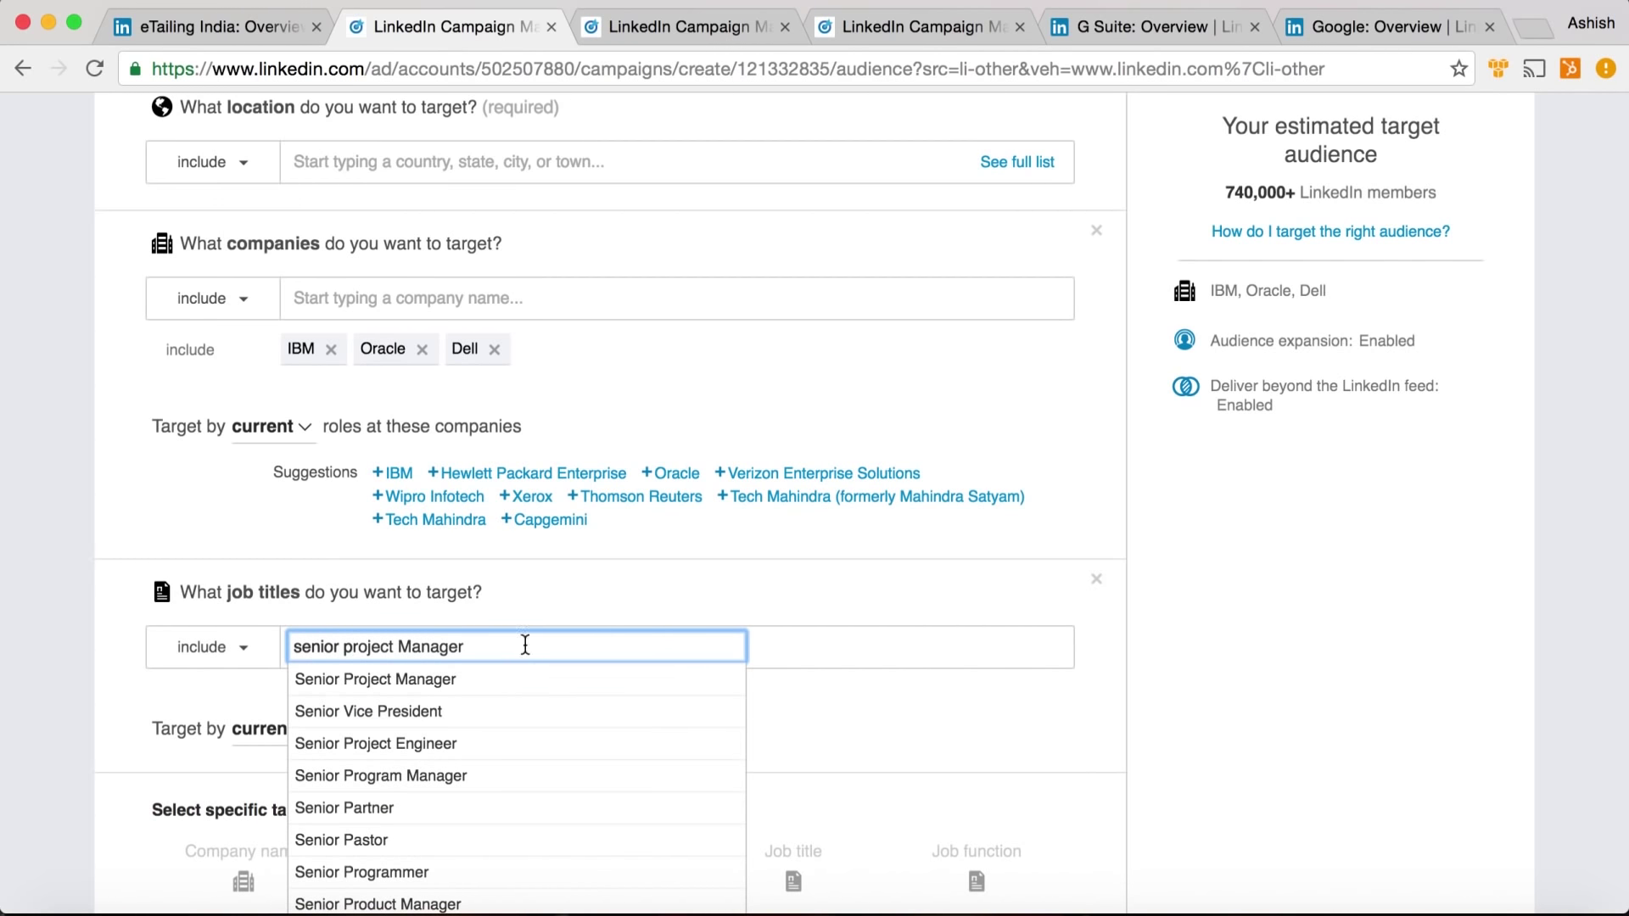
{"action": "left_click", "coordinate": [528, 674]}
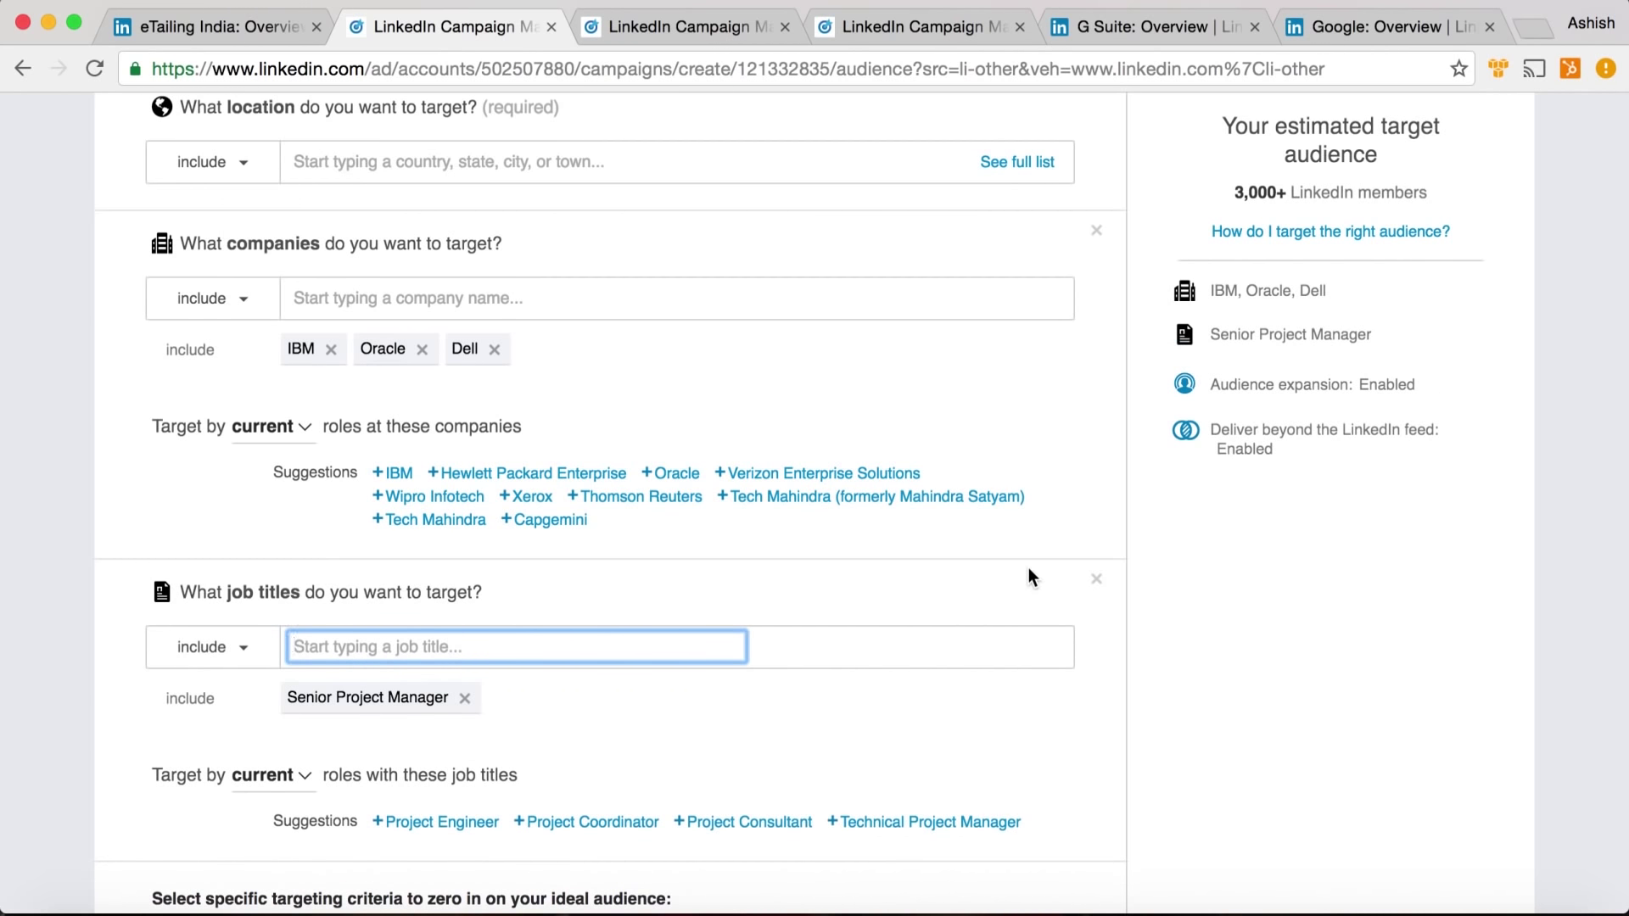
{"action": "scroll", "coordinate": [944, 721], "scroll_direction": "down", "scroll_amount": 6}
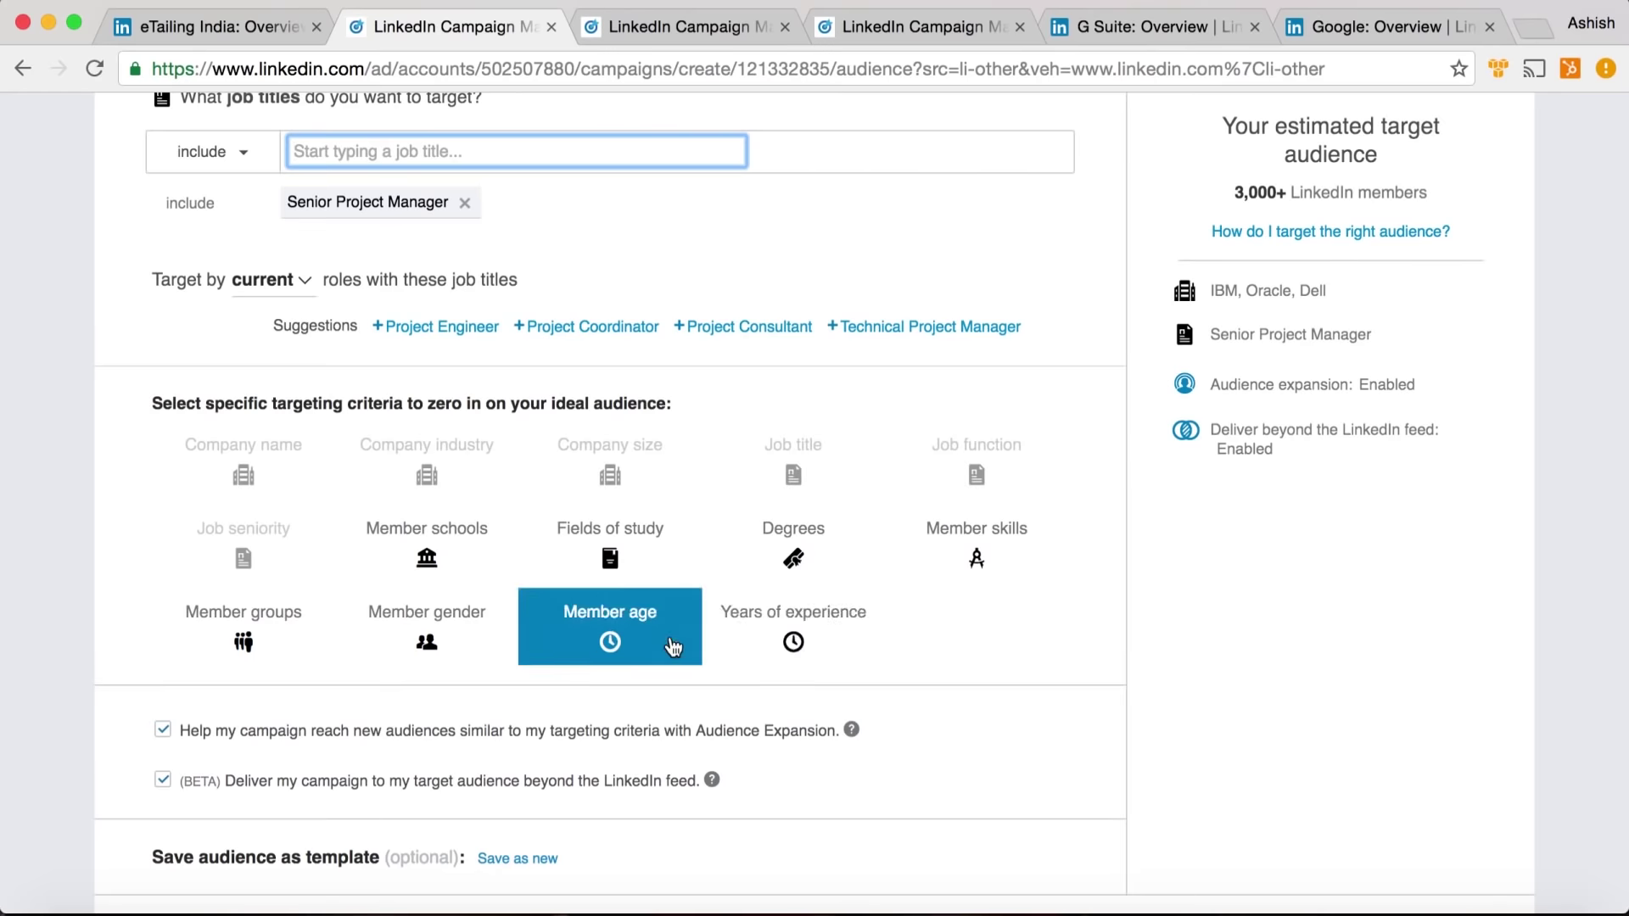
Require at least 6 years of experience
{"action": "left_click", "coordinate": [793, 645]}
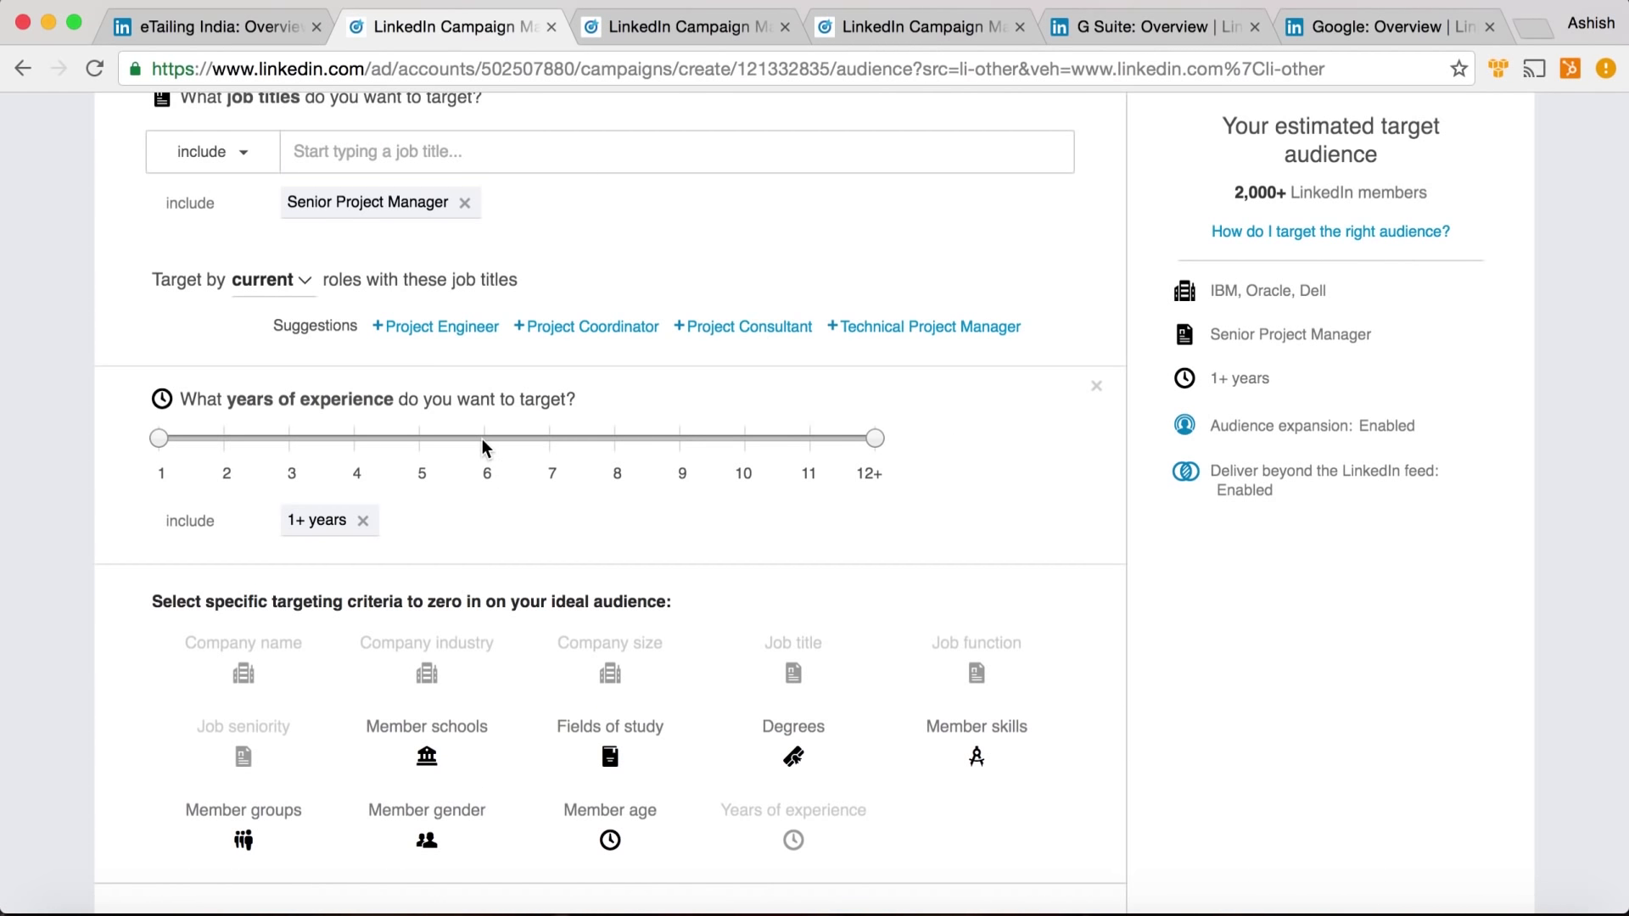
{"action": "left_click_drag", "start_coordinate": [161, 443], "coordinate": [472, 458]}
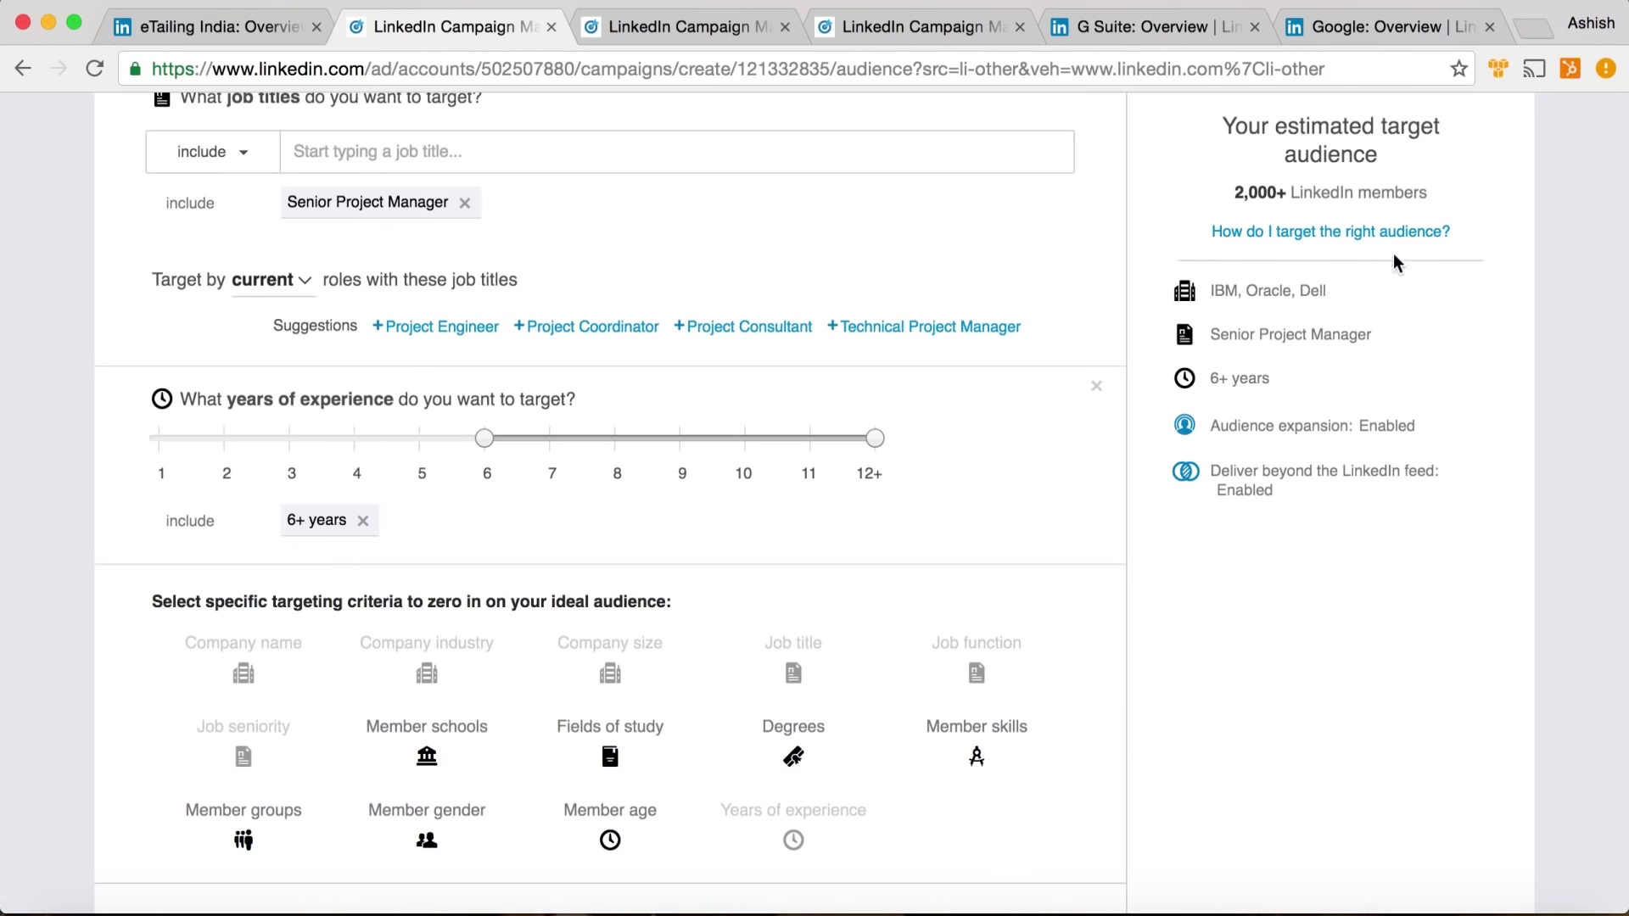
{"action": "scroll", "coordinate": [1378, 371], "scroll_direction": "up", "scroll_amount": 3}
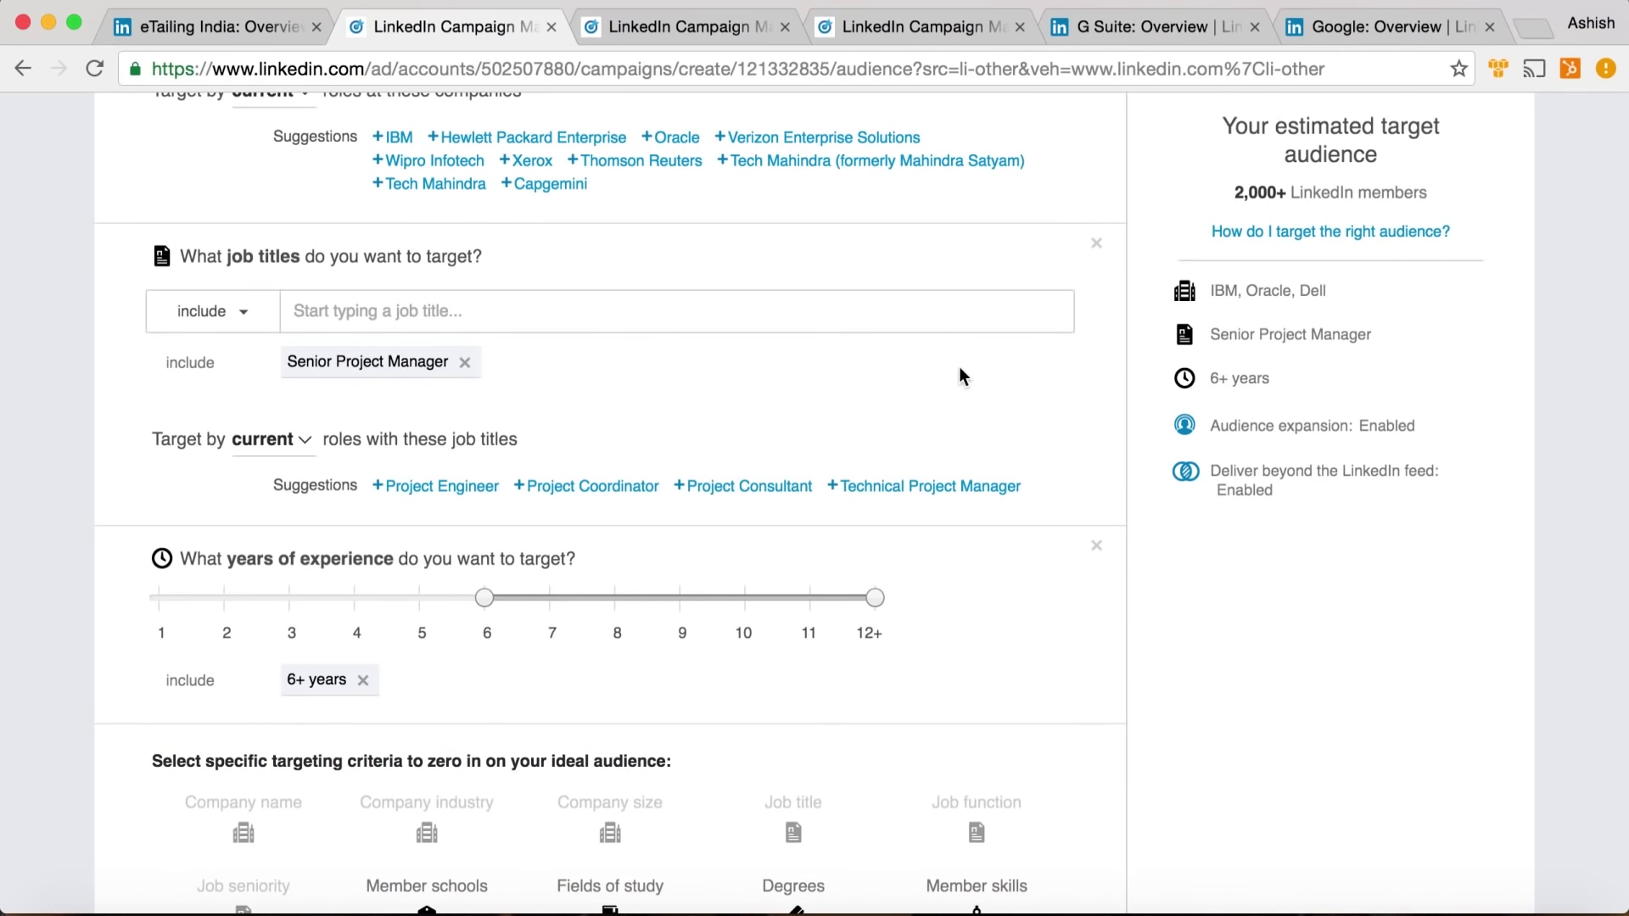
{"action": "scroll", "coordinate": [963, 376], "scroll_direction": "up", "scroll_amount": 5}
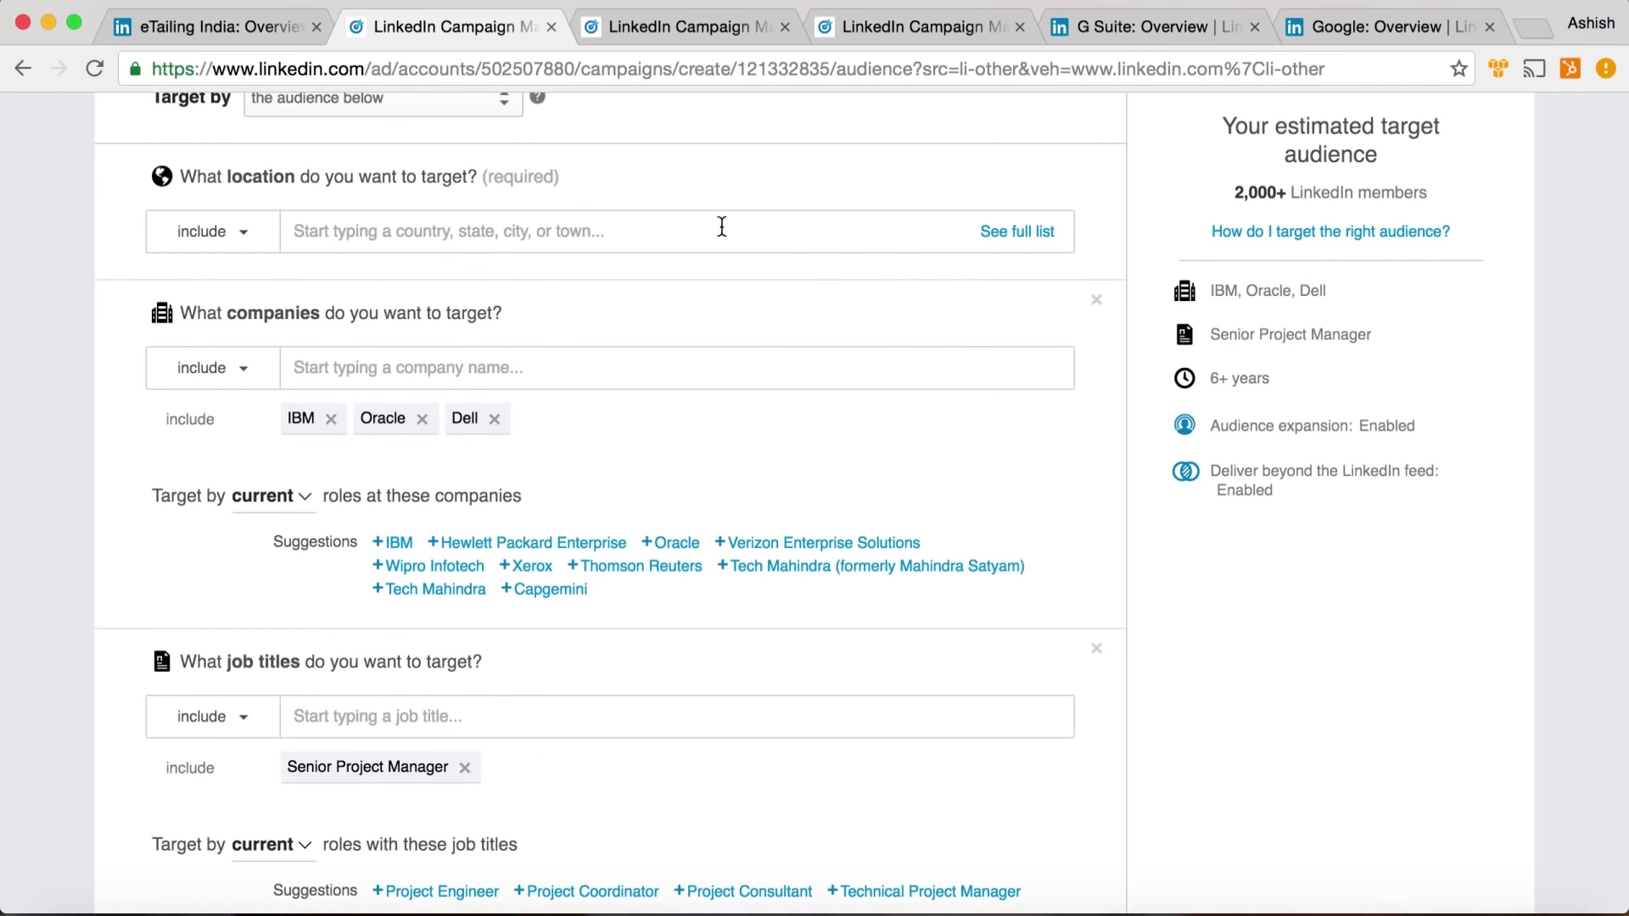
Add Pune Area and Nagpur Area, India as target locations
{"action": "left_click", "coordinate": [722, 227]}
{"action": "type", "text": "pune Area, India"}
{"action": "left_click", "coordinate": [655, 256]}
{"action": "type", "text": "nagpur Area, India"}
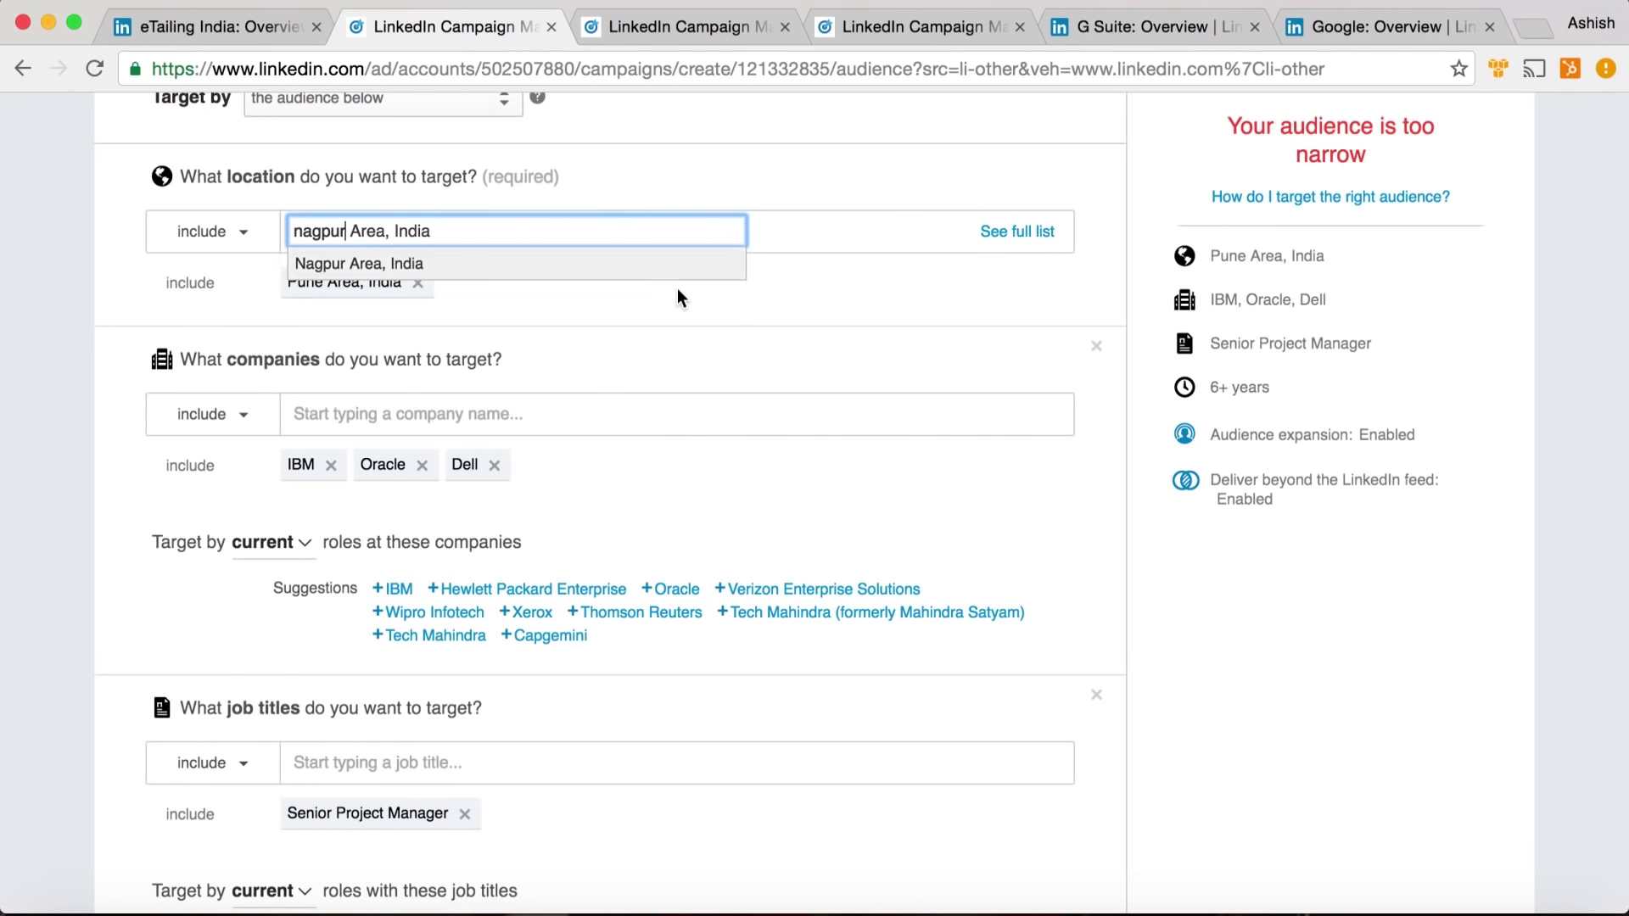
{"action": "left_click", "coordinate": [671, 256]}
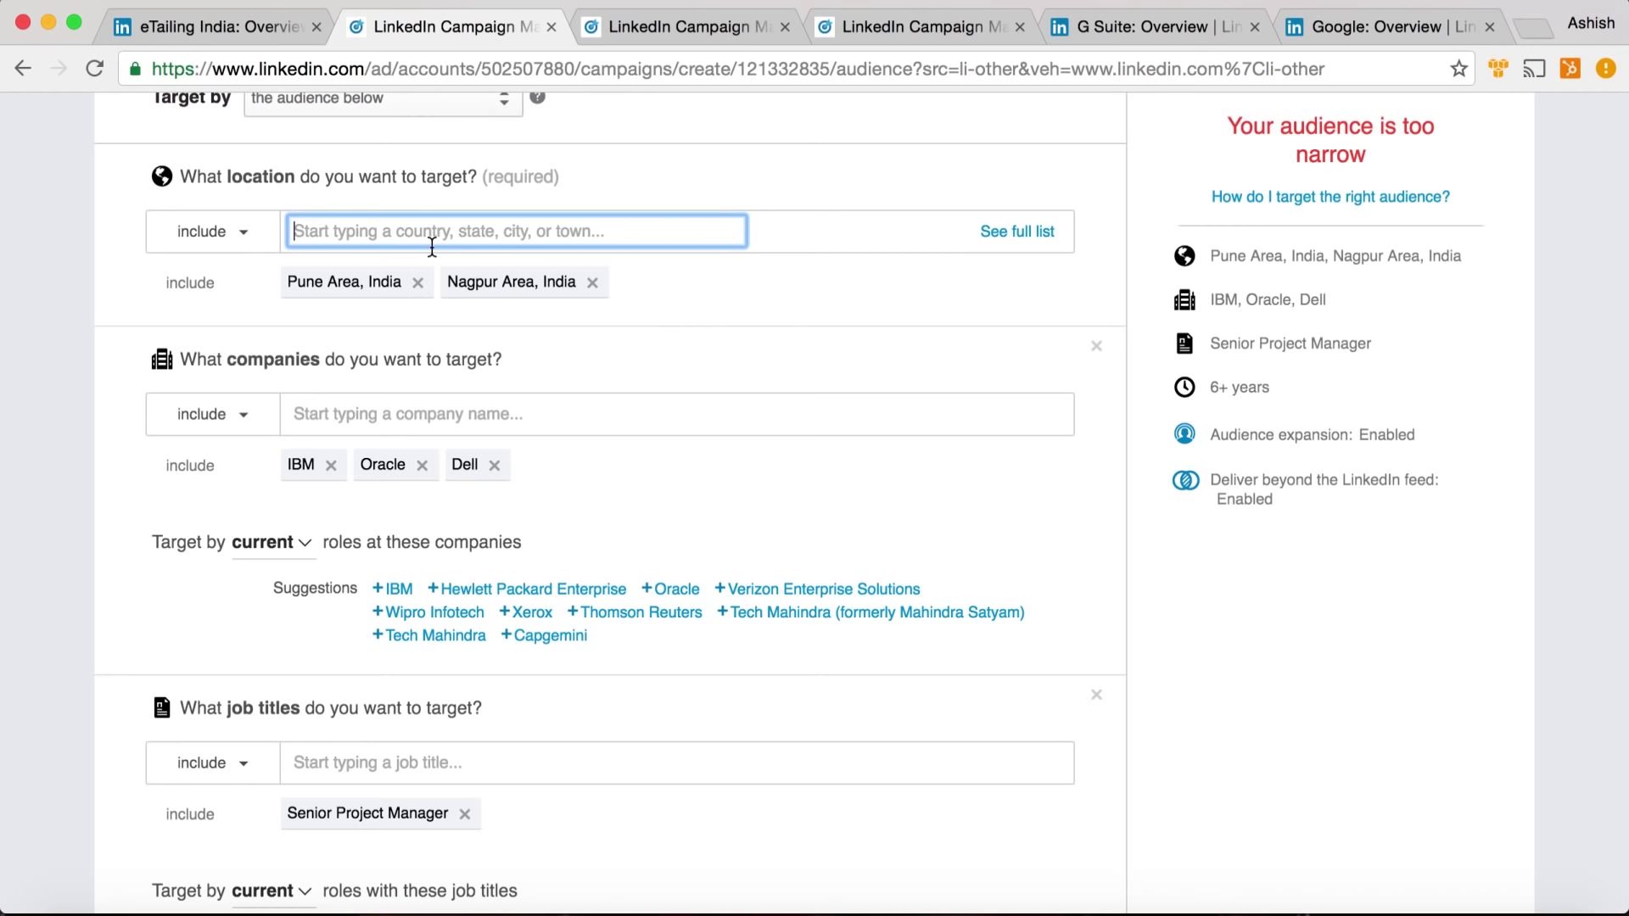
Replace the Pune and Nagpur locations with India
{"action": "left_click", "coordinate": [418, 282]}
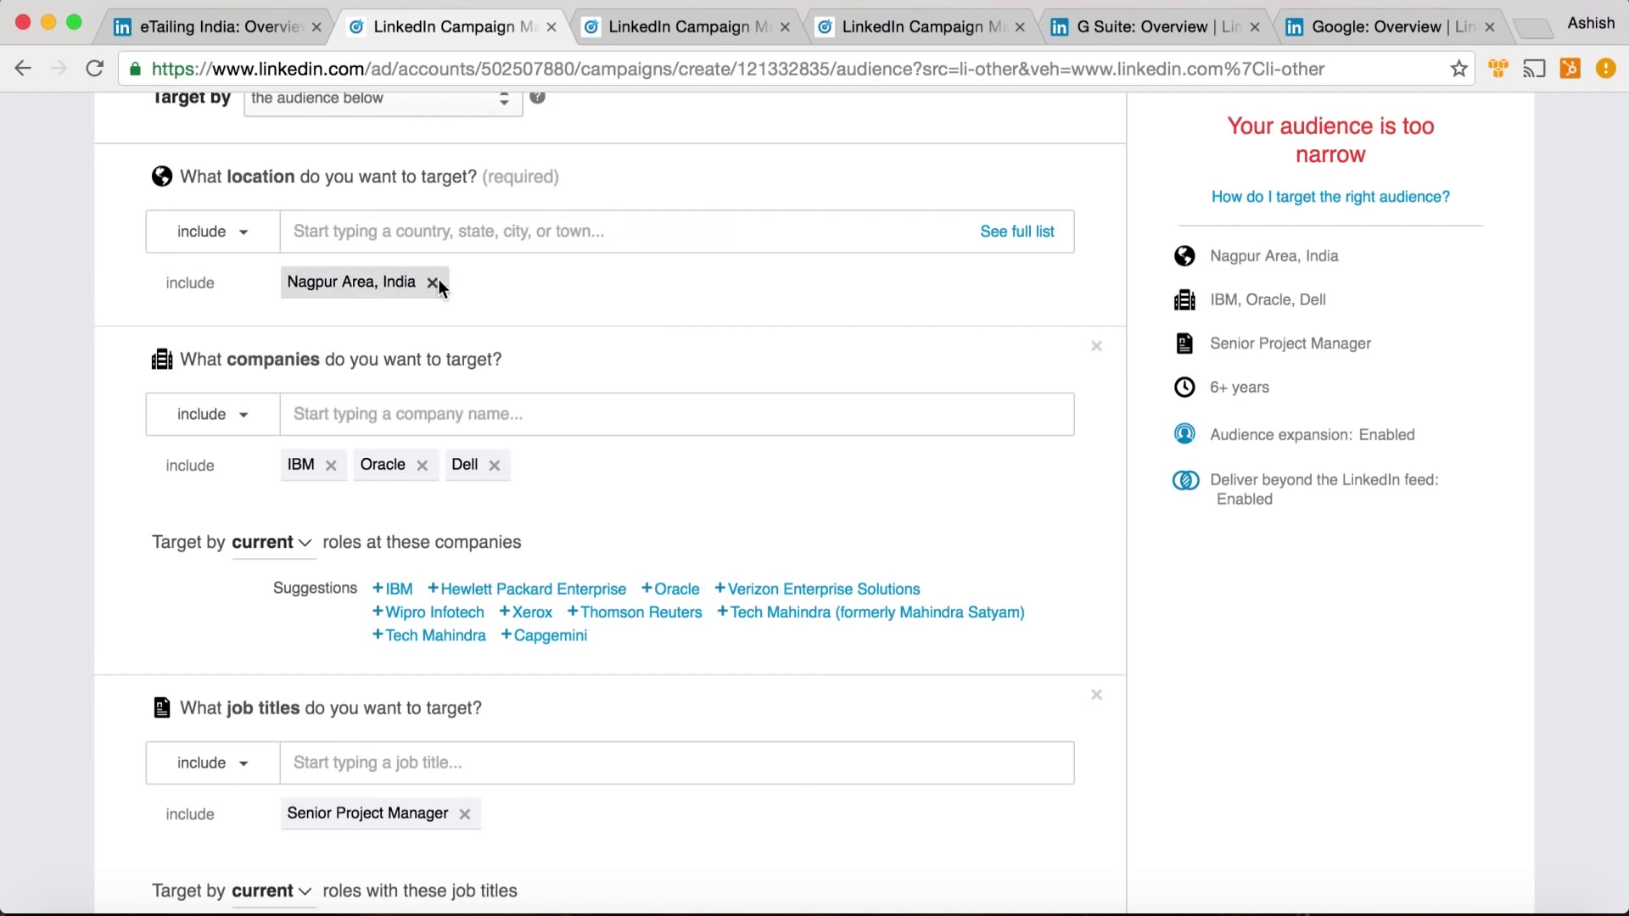
{"action": "left_click", "coordinate": [437, 281]}
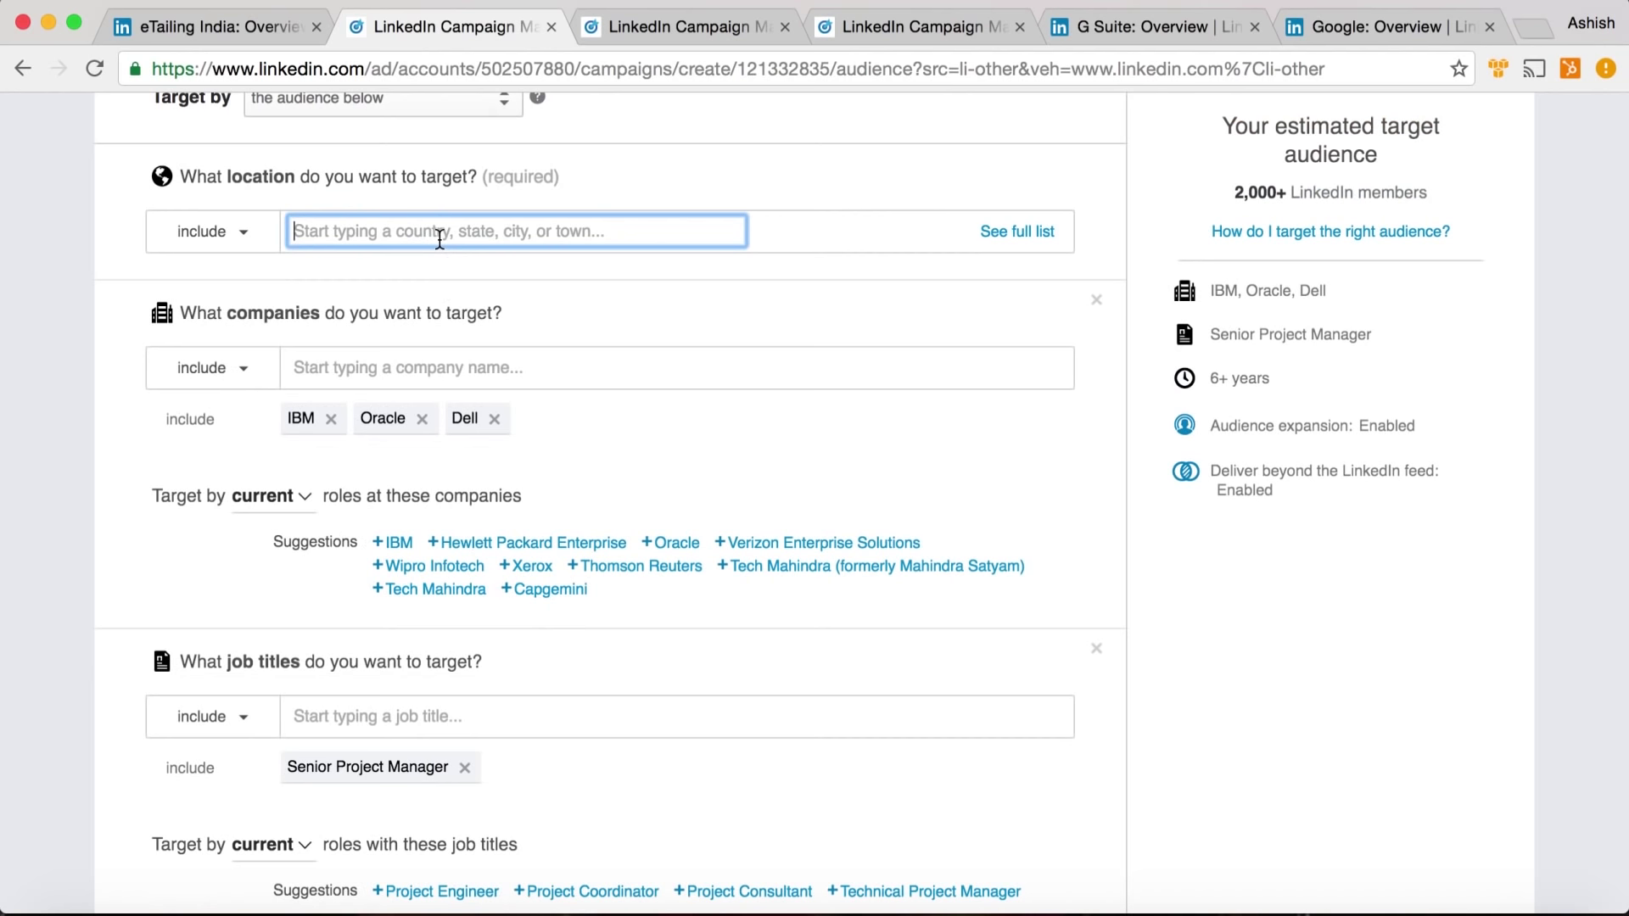
{"action": "type", "text": "india"}
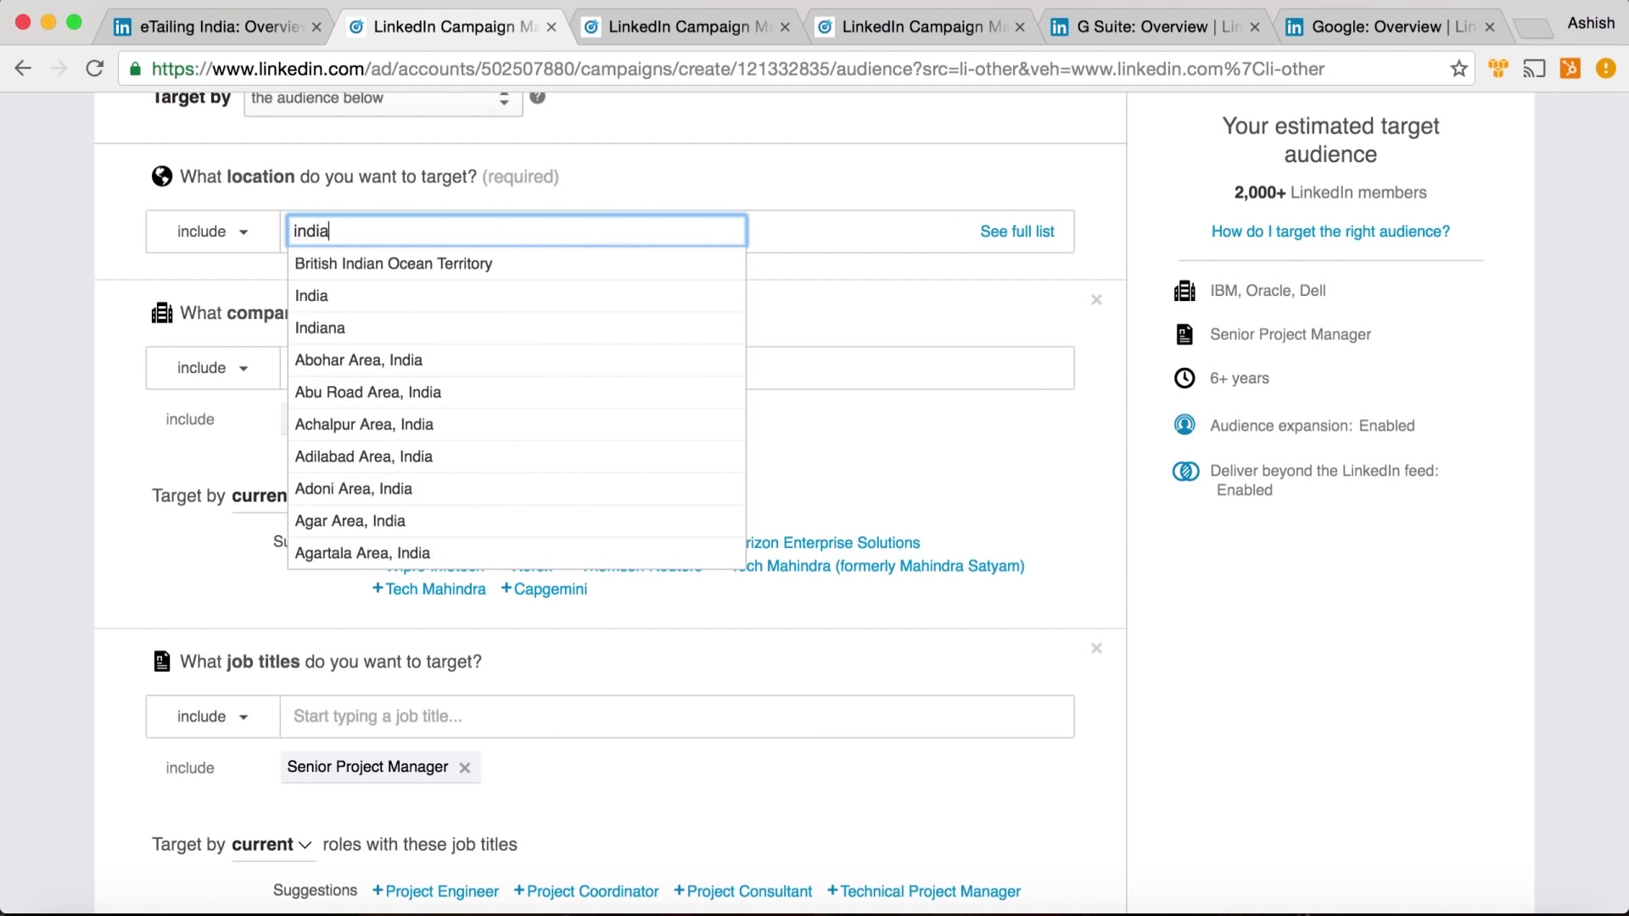
{"action": "left_click", "coordinate": [460, 297]}
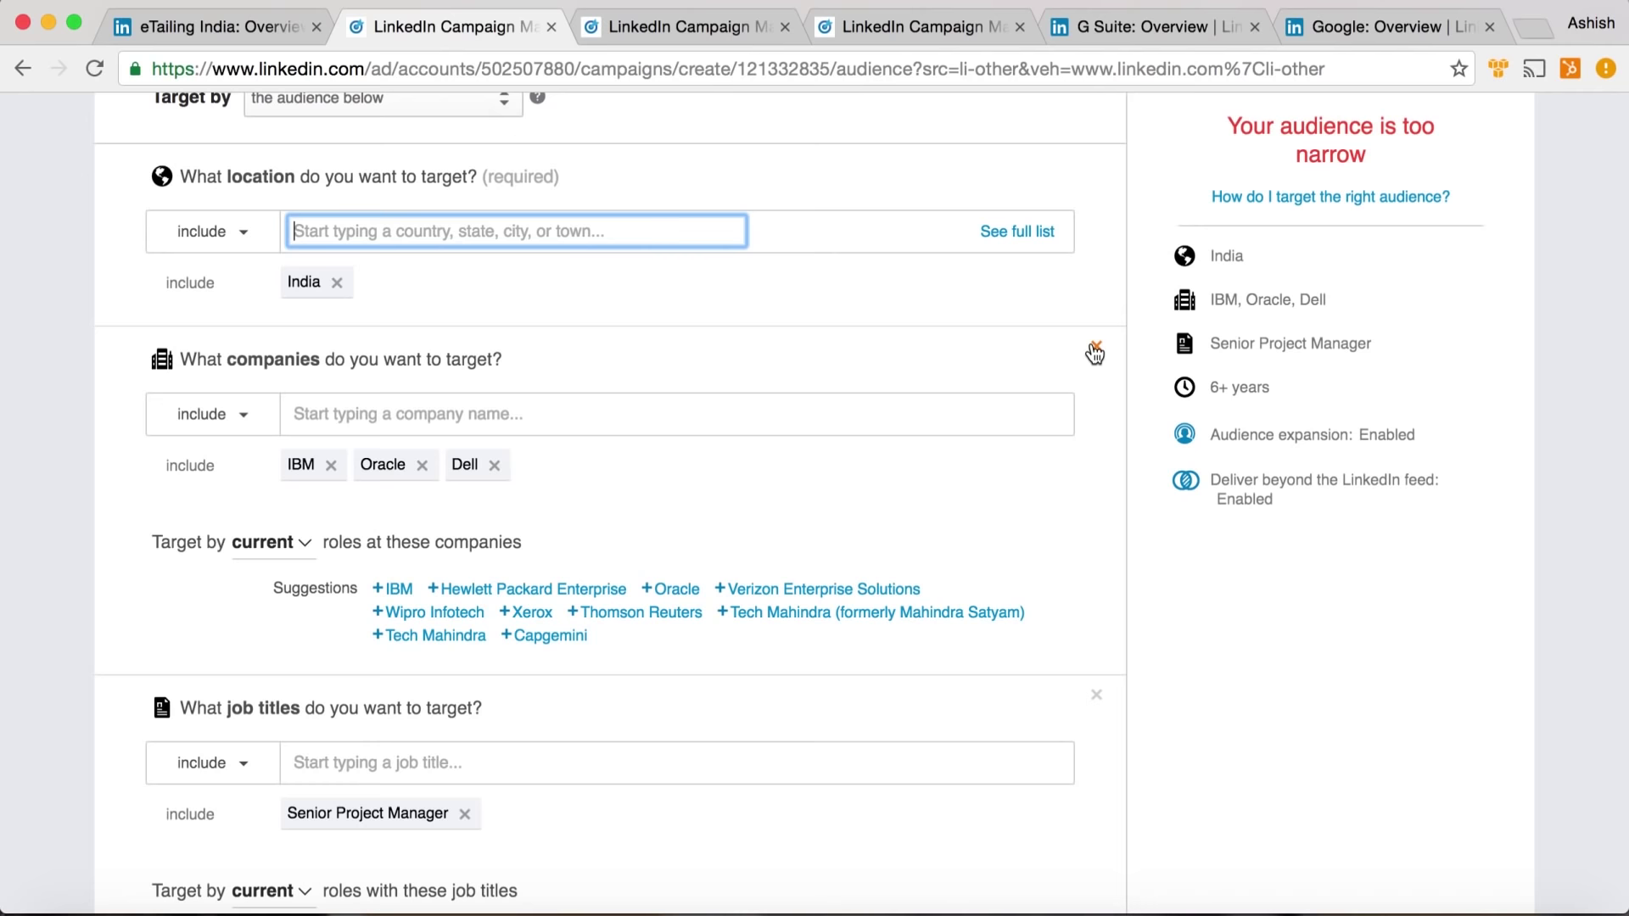
Add Project Manager and Project Director as targeted job titles
{"action": "scroll", "coordinate": [711, 640], "scroll_direction": "down", "scroll_amount": 3}
{"action": "scroll", "coordinate": [711, 640], "scroll_direction": "down", "scroll_amount": 1}
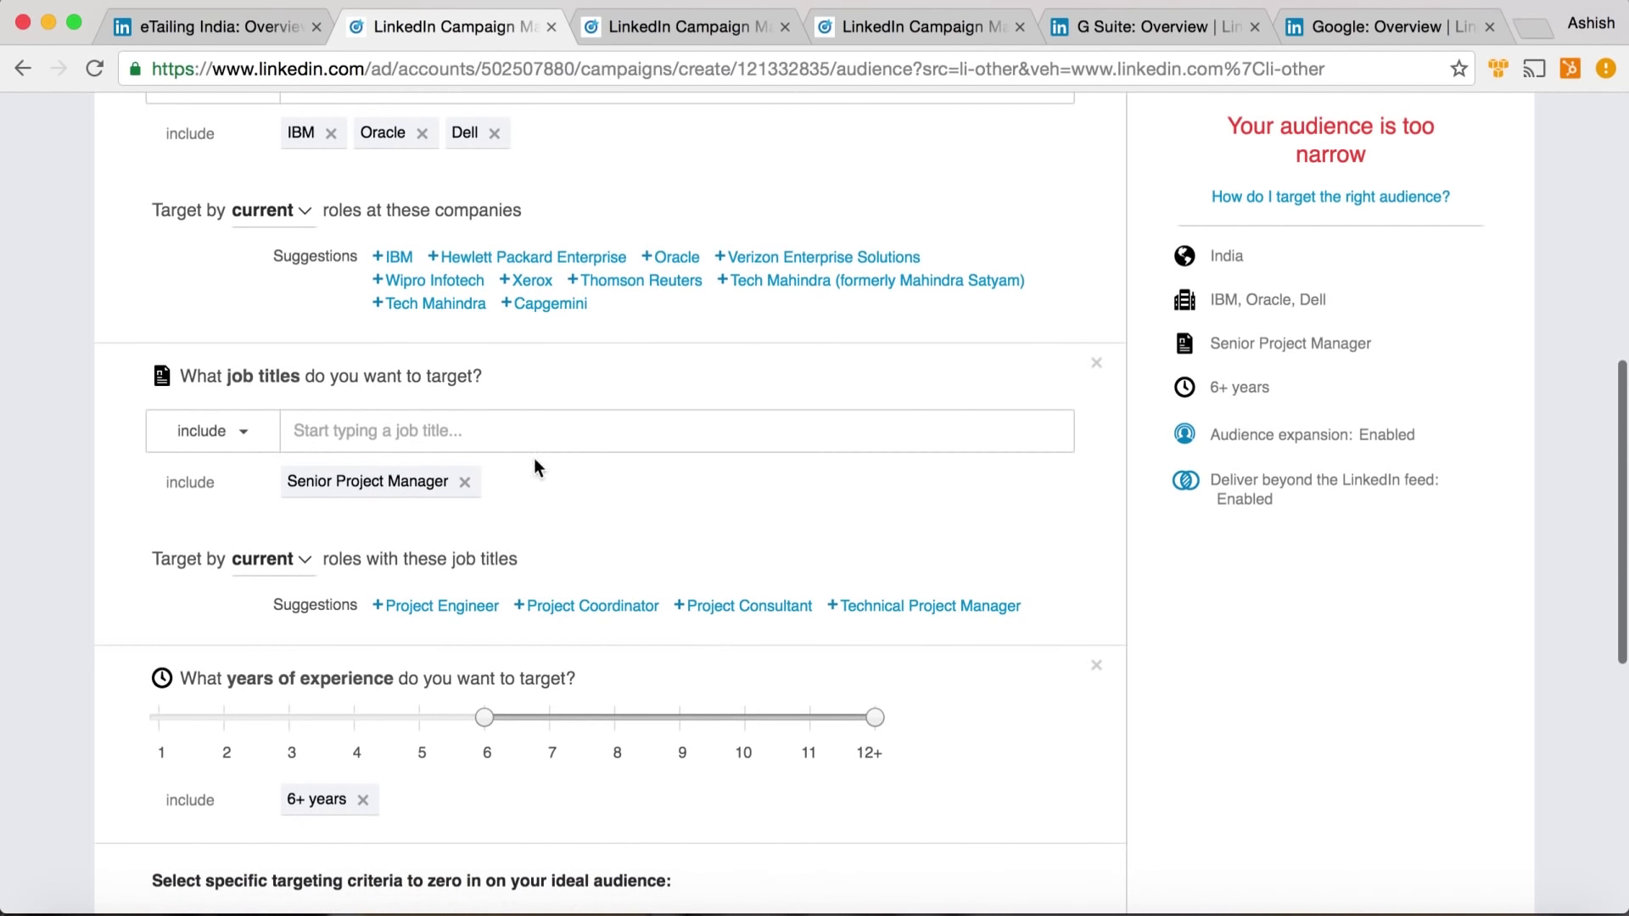
{"action": "left_click", "coordinate": [513, 431]}
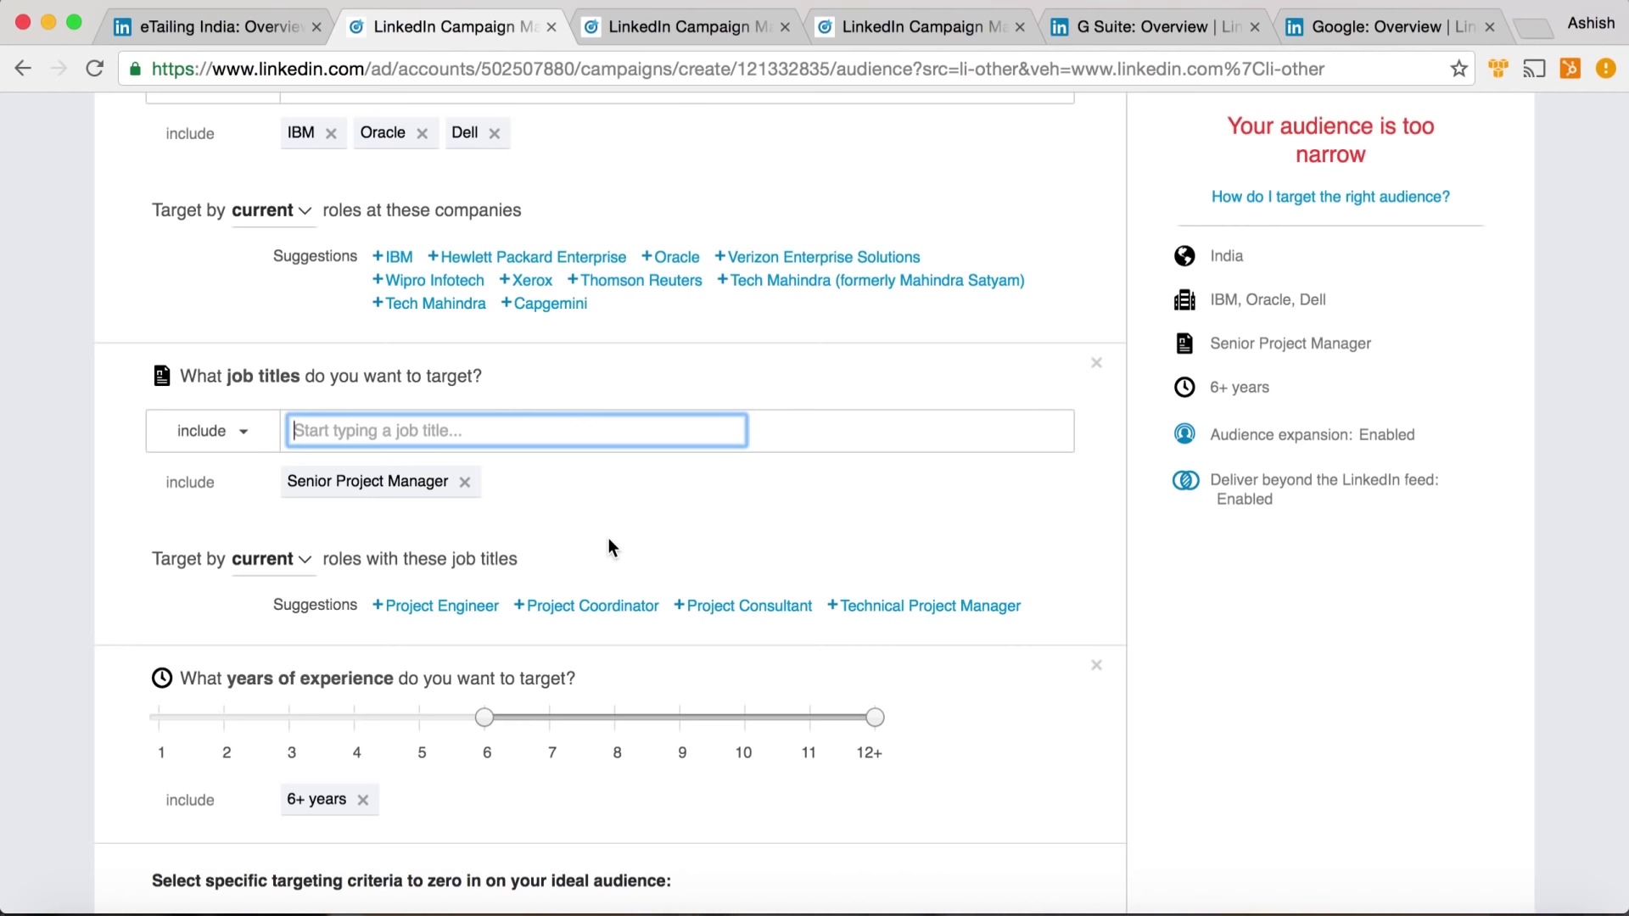
{"action": "type", "text": "project"}
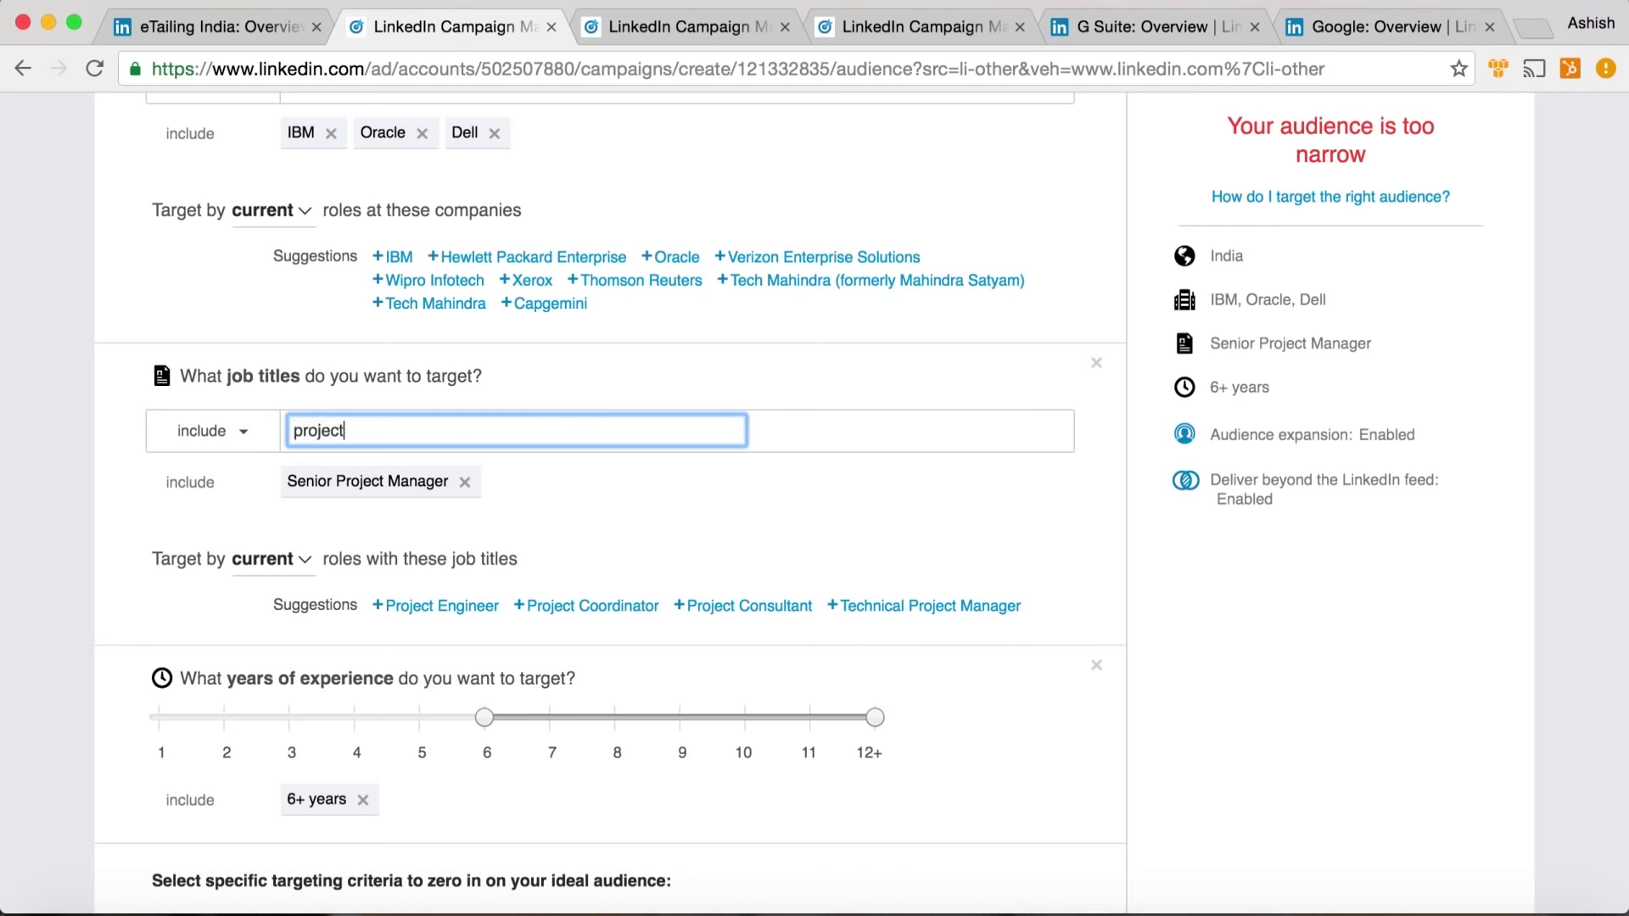
{"action": "type", "text": " manager"}
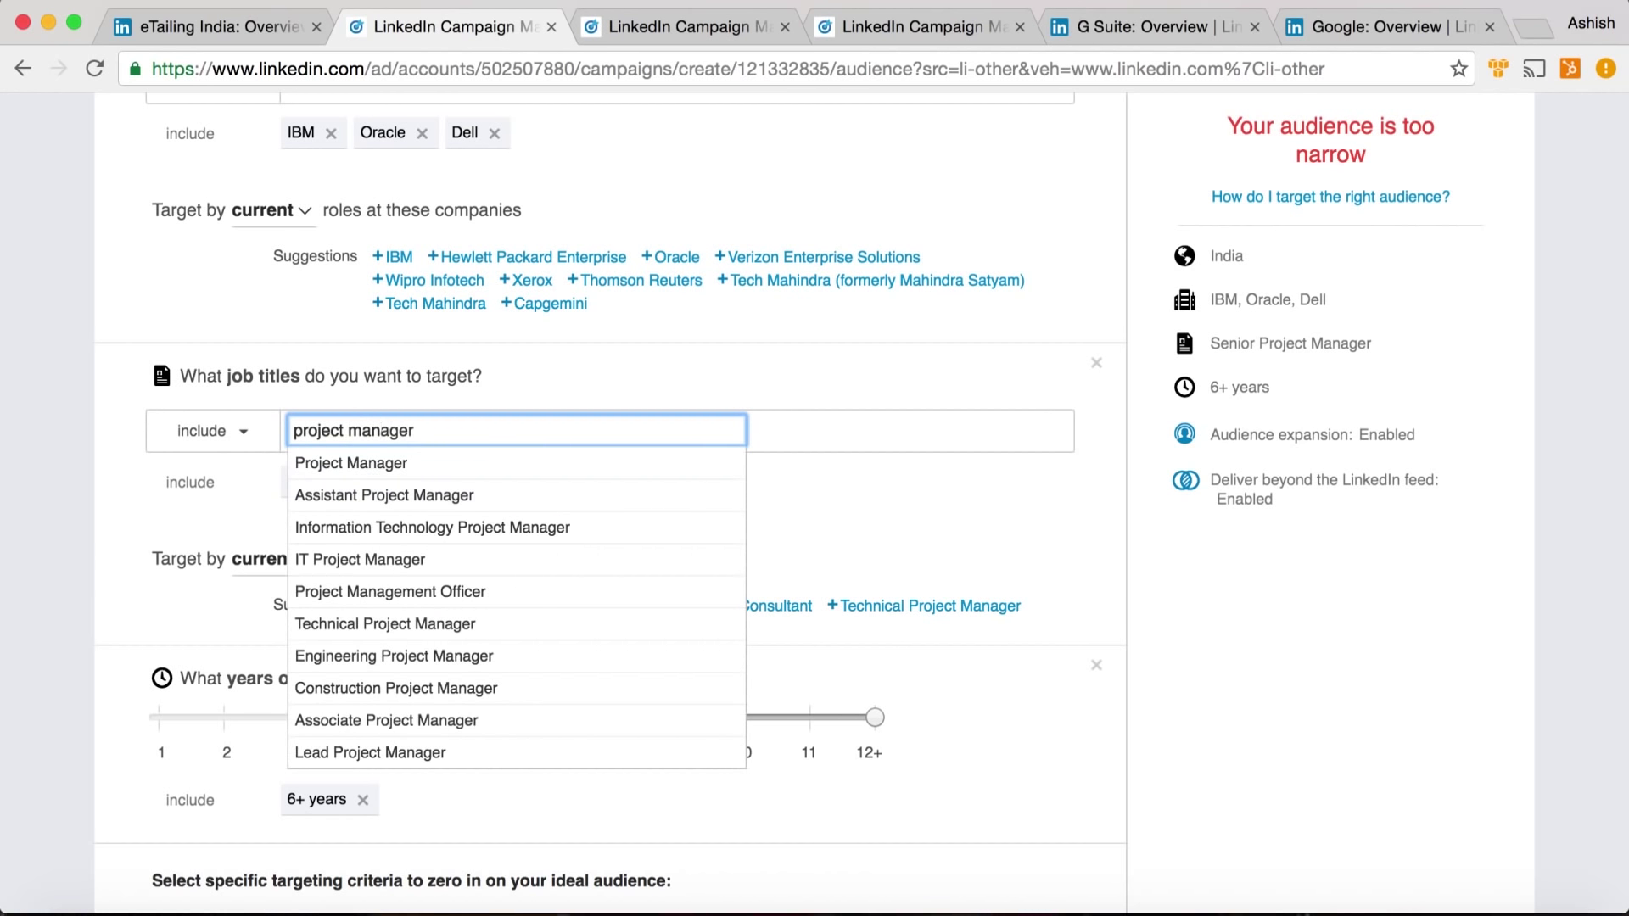
{"action": "left_click", "coordinate": [609, 462]}
{"action": "type", "text": "pr"}
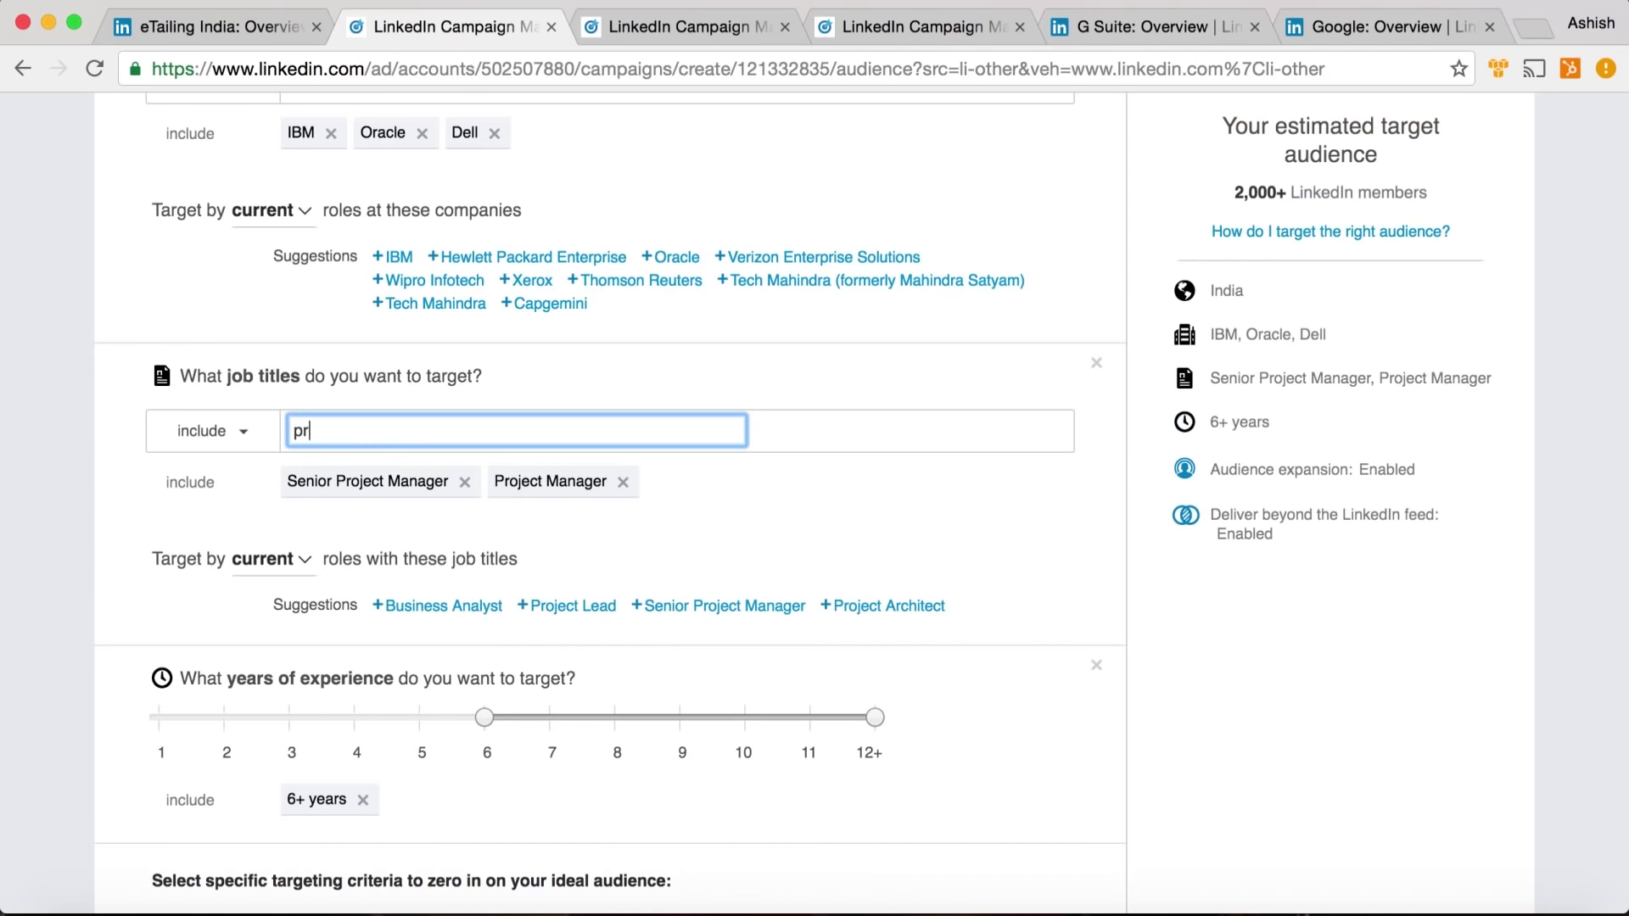
{"action": "type", "text": "oject Engineer"}
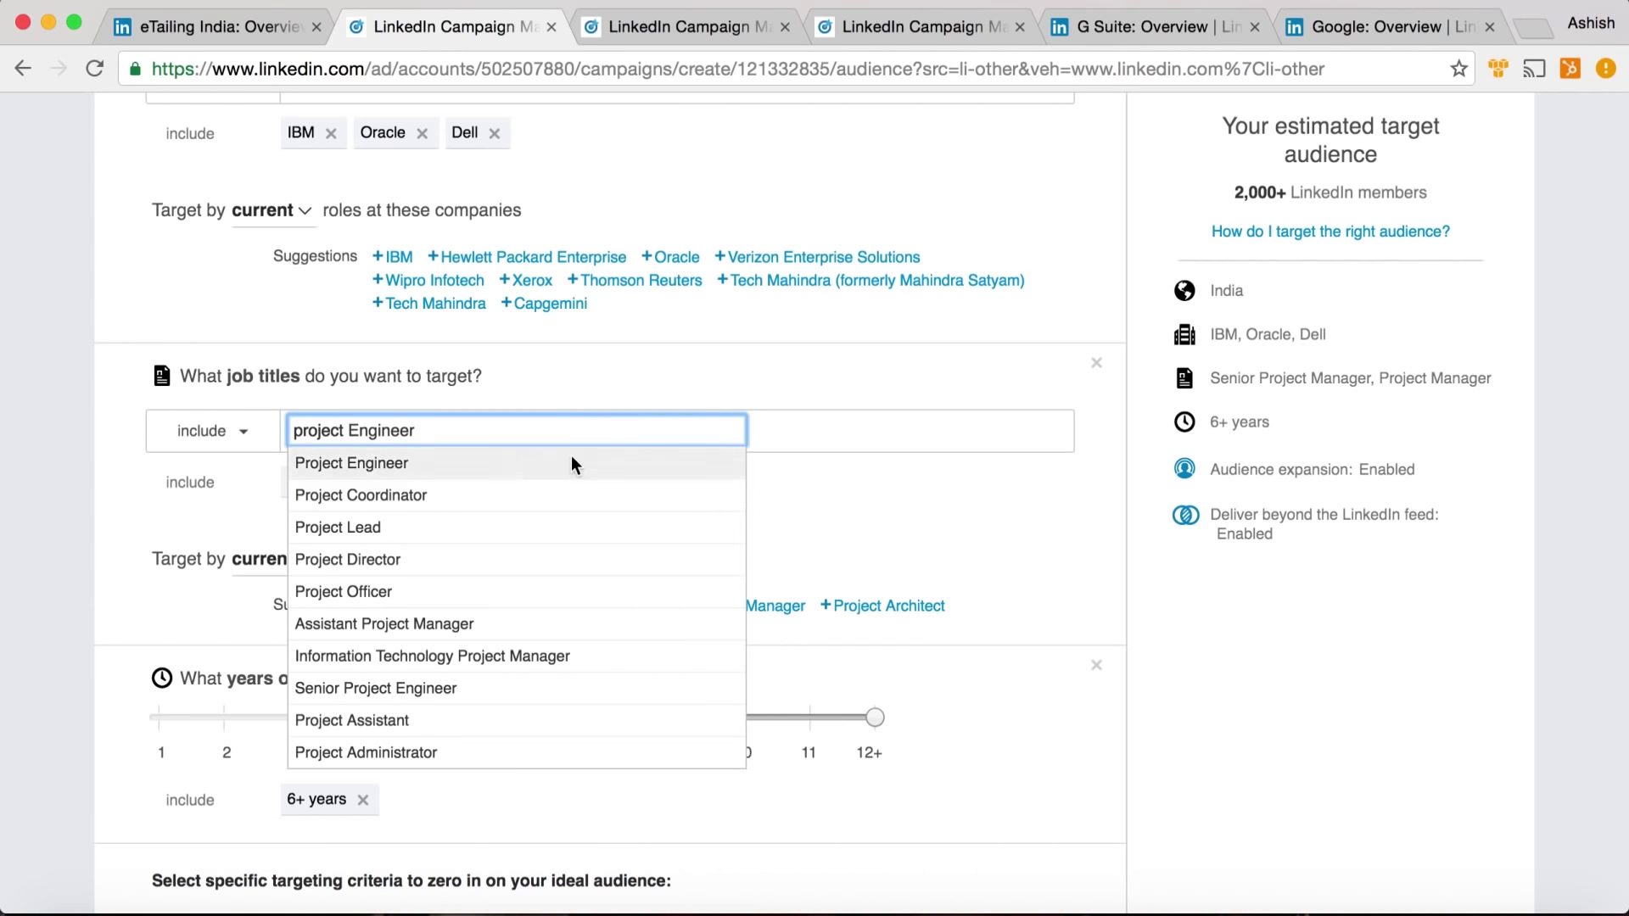
{"action": "left_click", "coordinate": [508, 557]}
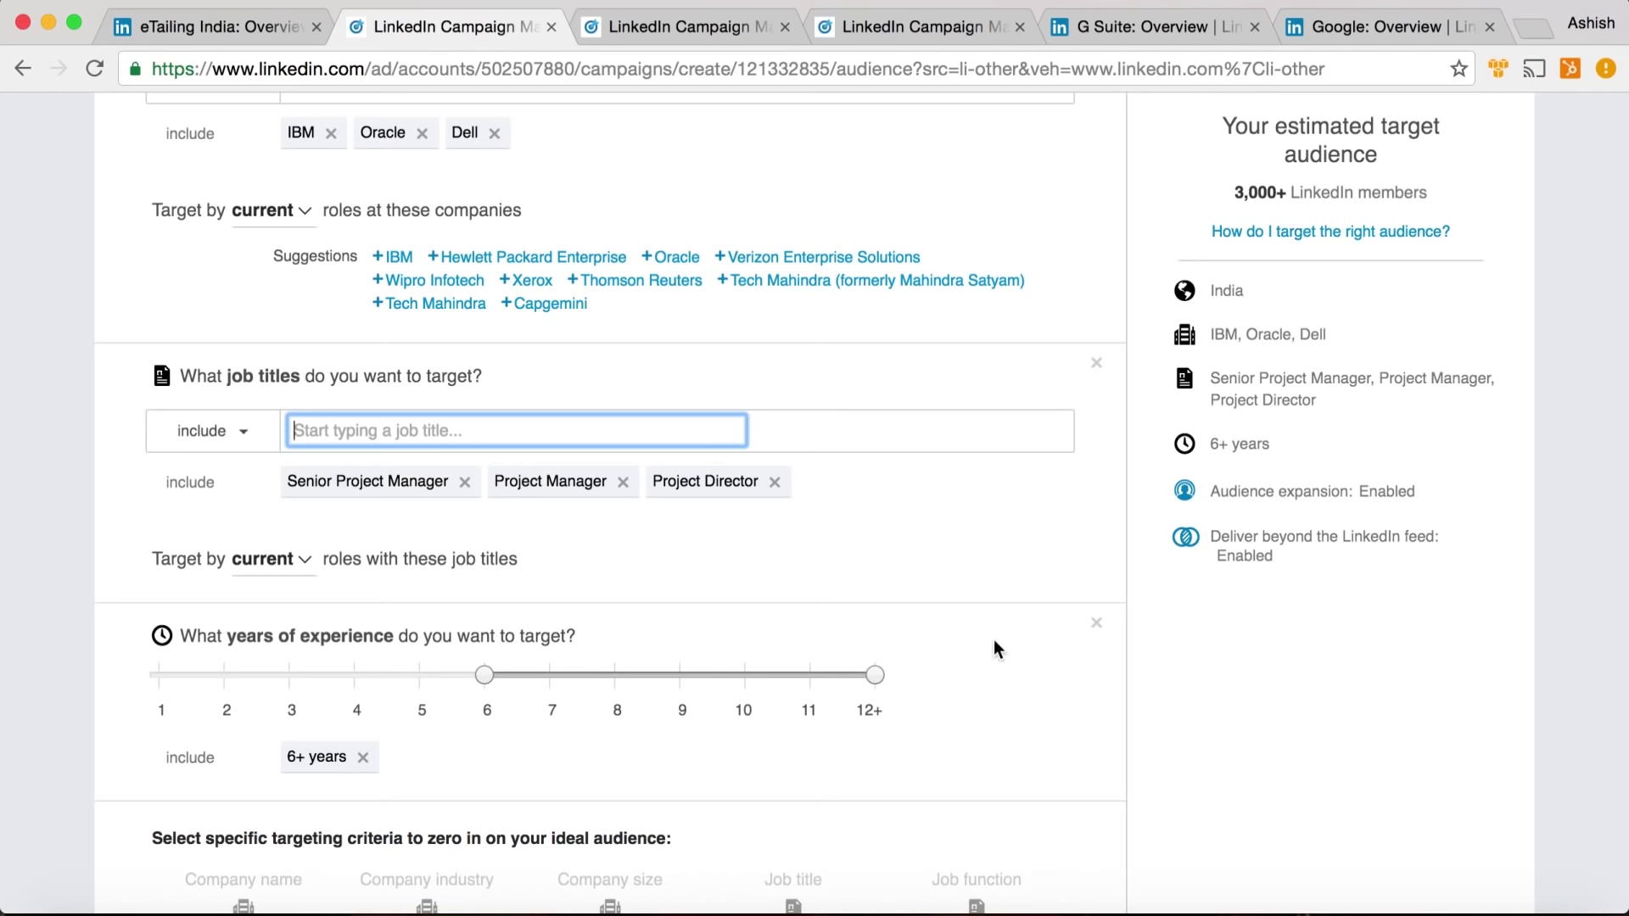
Highlight the 3,000+ members audience estimate, then clear the highlight
{"action": "scroll", "coordinate": [995, 640], "scroll_direction": "down", "scroll_amount": 5}
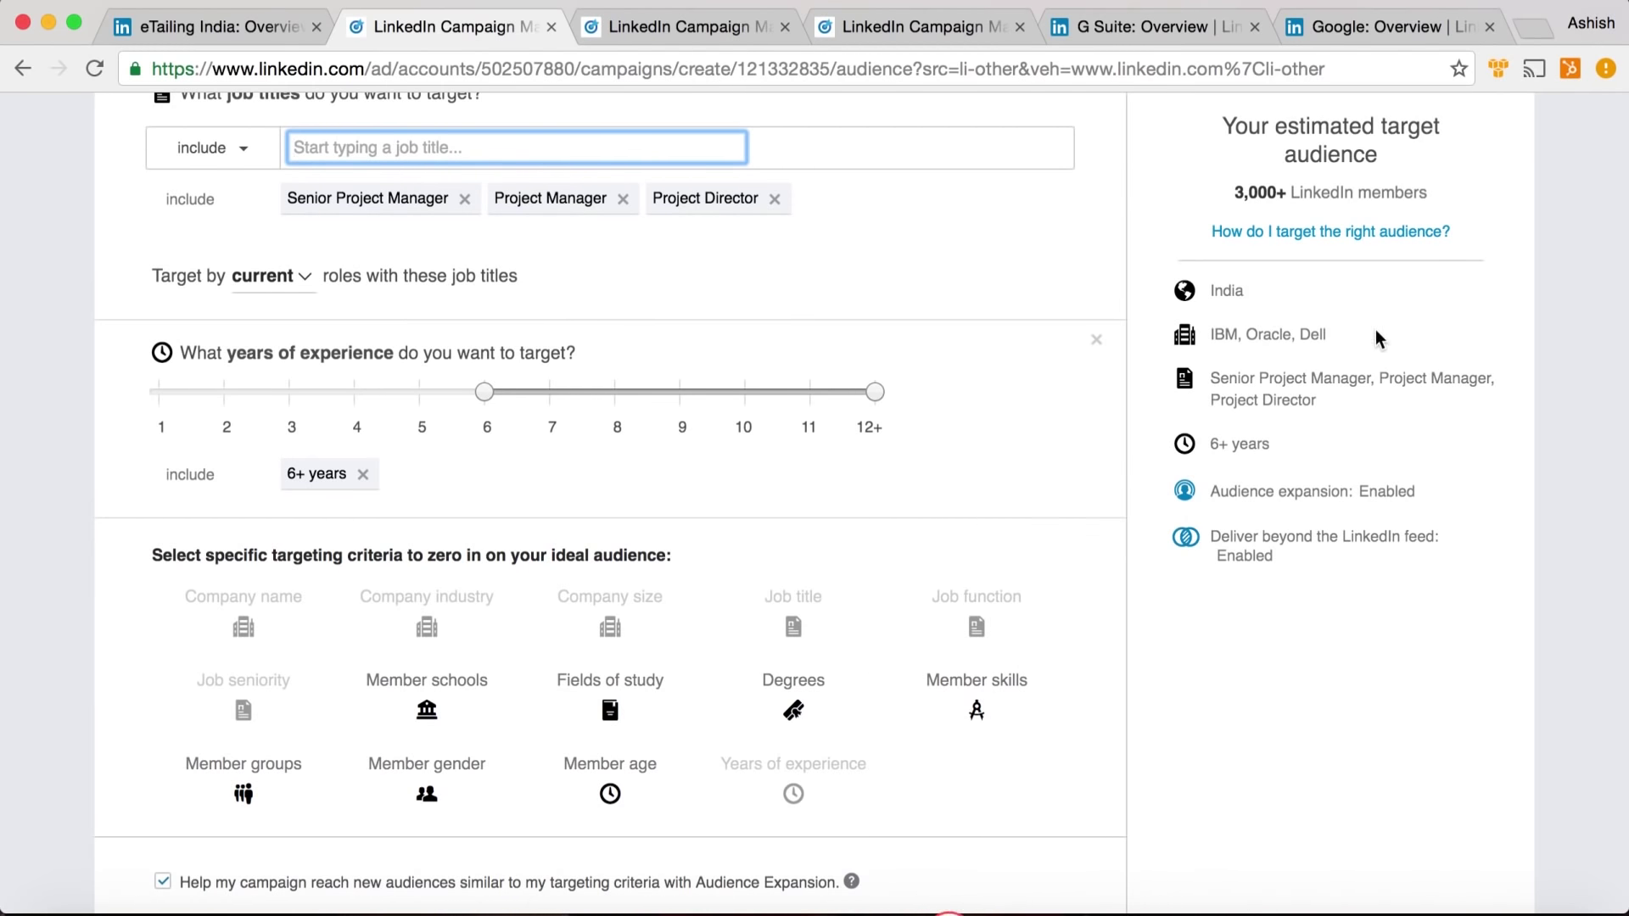
{"action": "mouse_move", "coordinate": [1434, 232]}
{"action": "left_click_drag", "start_coordinate": [1440, 194], "coordinate": [1205, 195]}
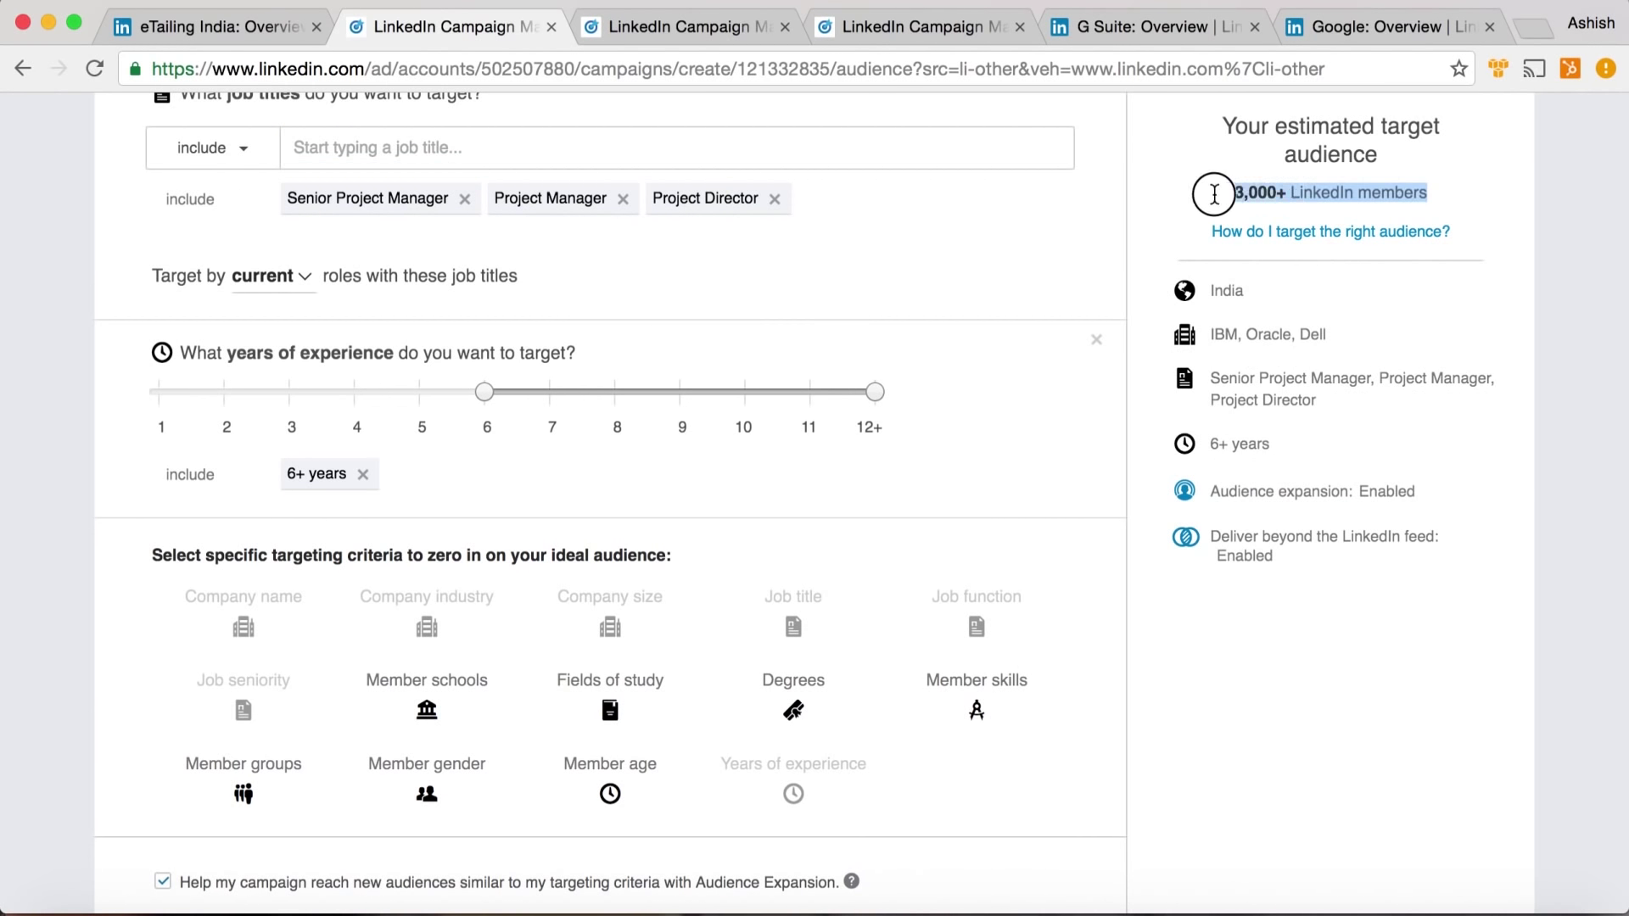
{"action": "left_click", "coordinate": [1280, 778]}
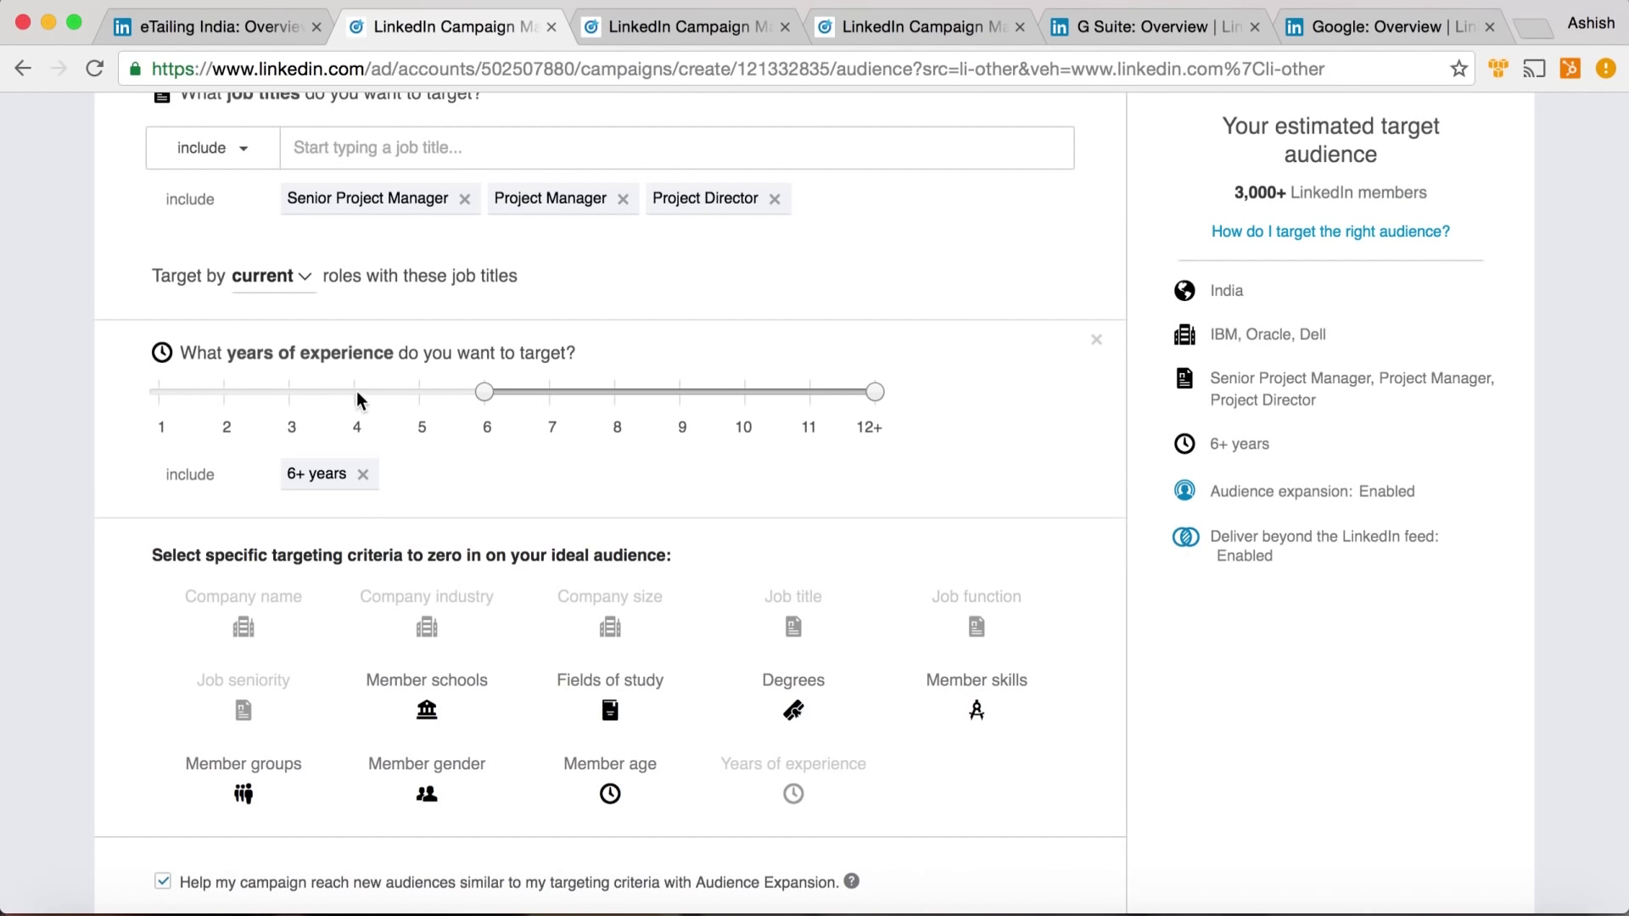
{"action": "scroll", "coordinate": [684, 791], "scroll_direction": "down", "scroll_amount": 3}
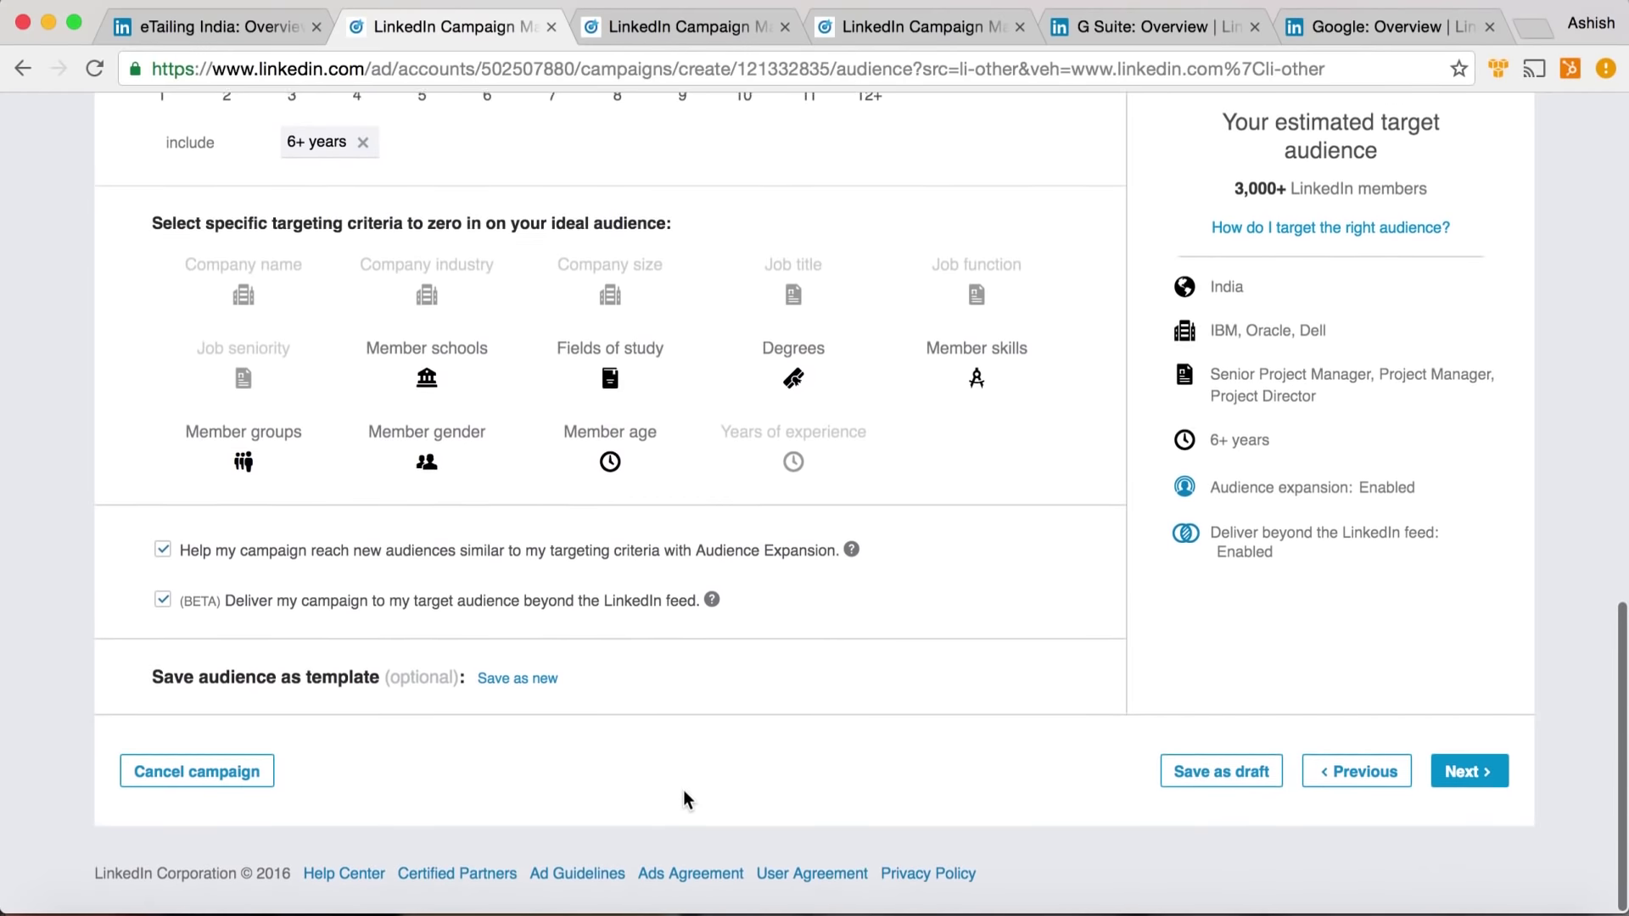
{"action": "scroll", "coordinate": [892, 662], "scroll_direction": "up", "scroll_amount": 1}
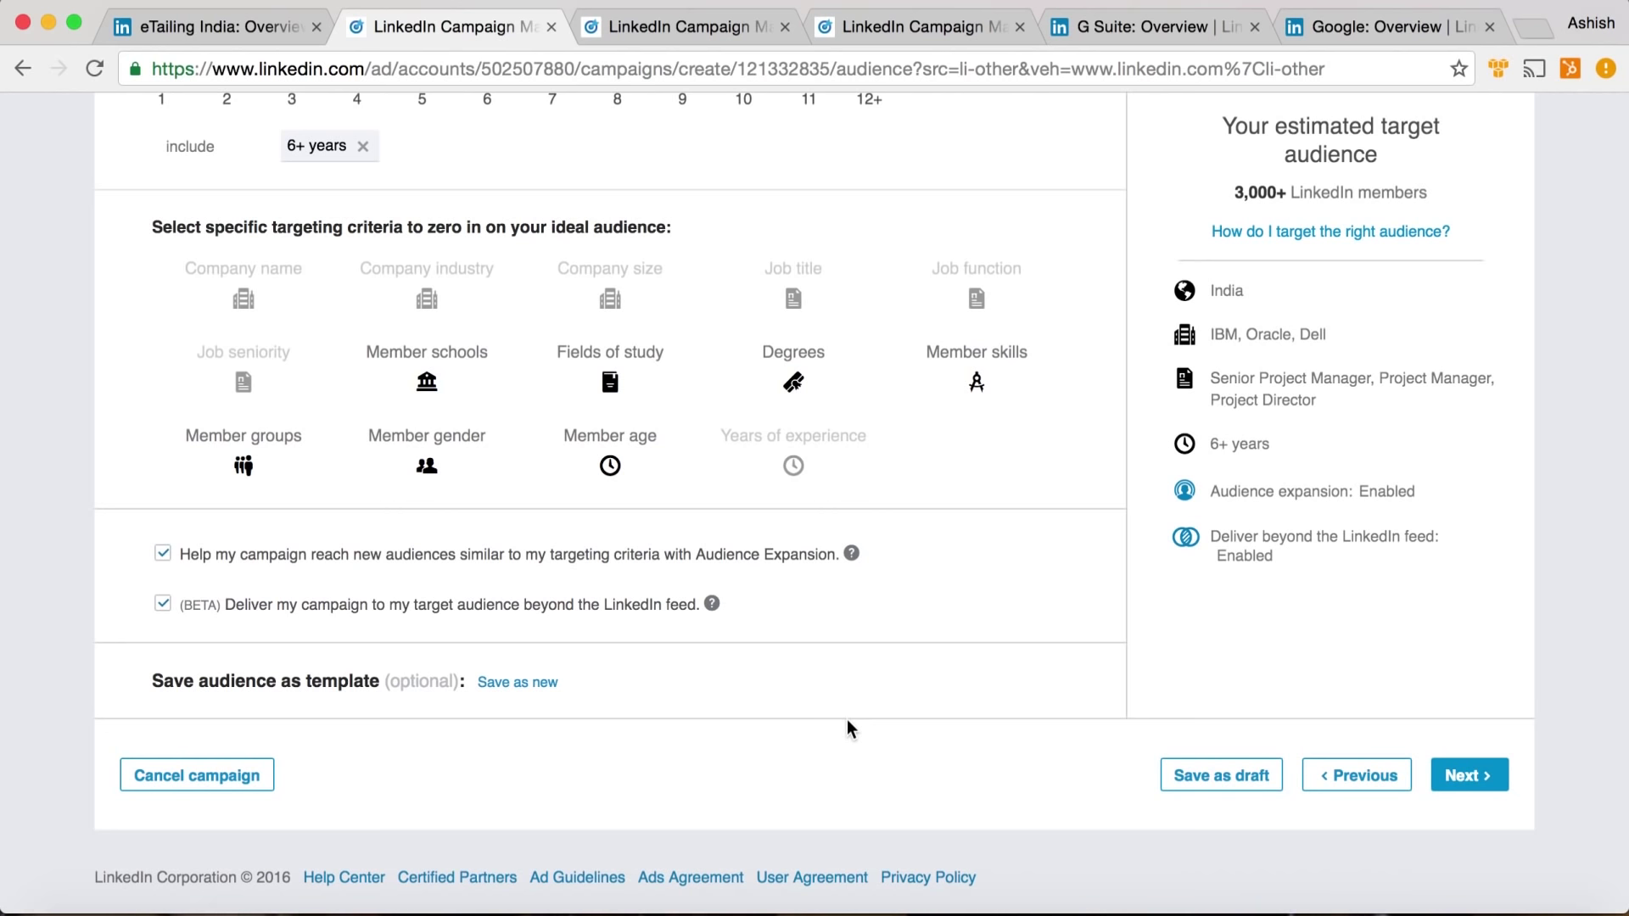
Review the Audience Expansion and beyond-feed options, then proceed to budget and bidding
{"action": "scroll", "coordinate": [848, 726], "scroll_direction": "up", "scroll_amount": 1}
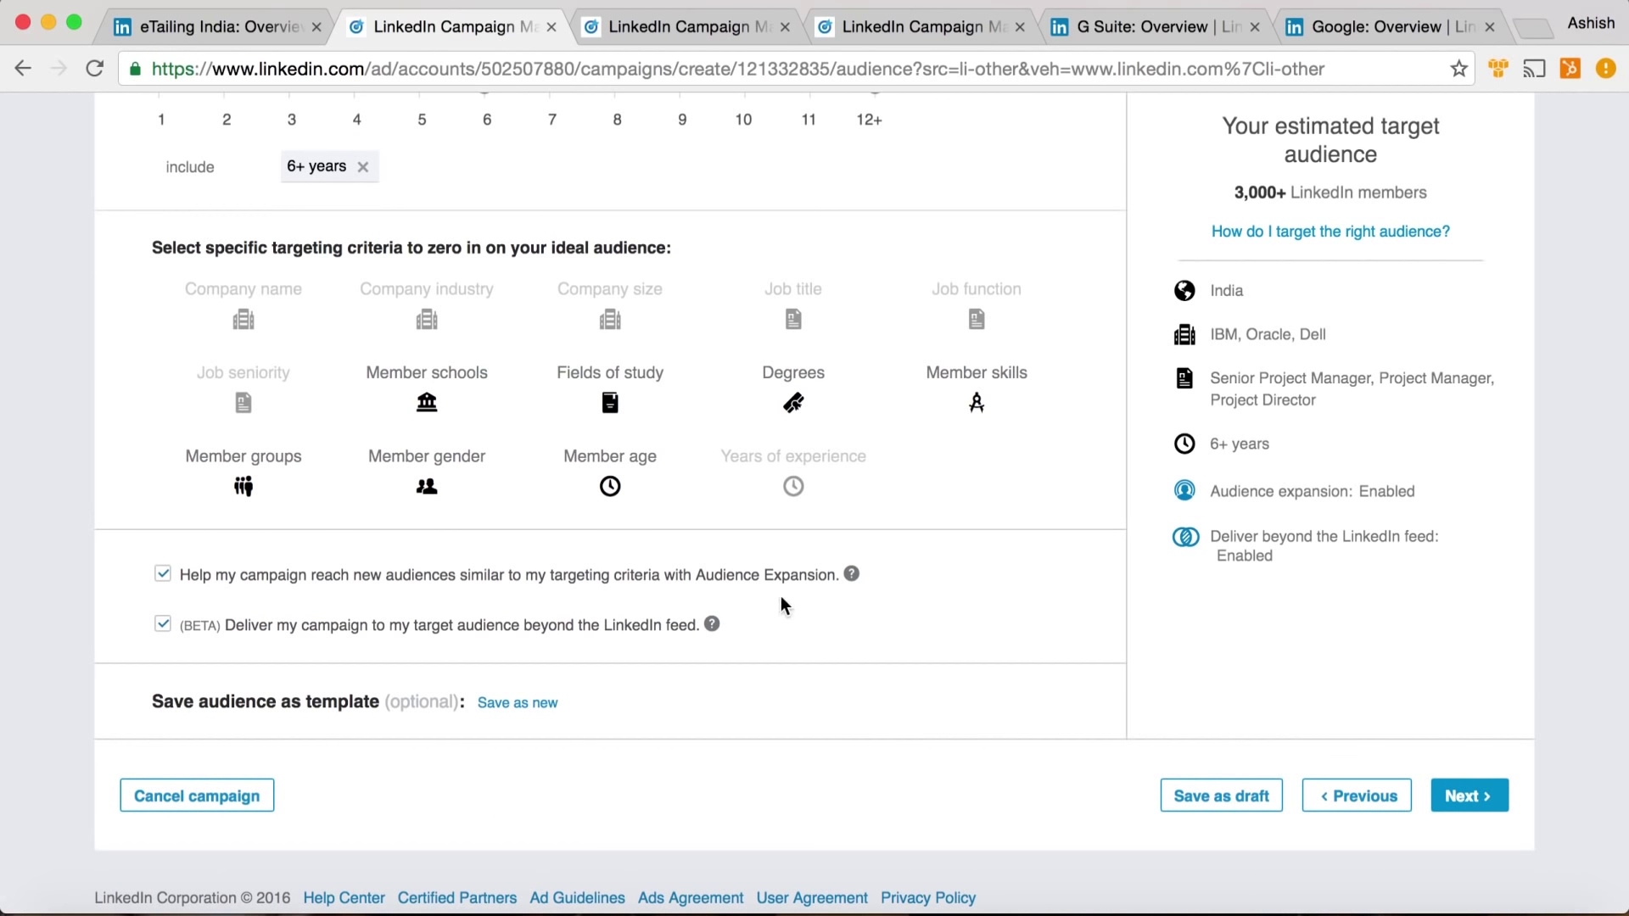
{"action": "mouse_move", "coordinate": [852, 579]}
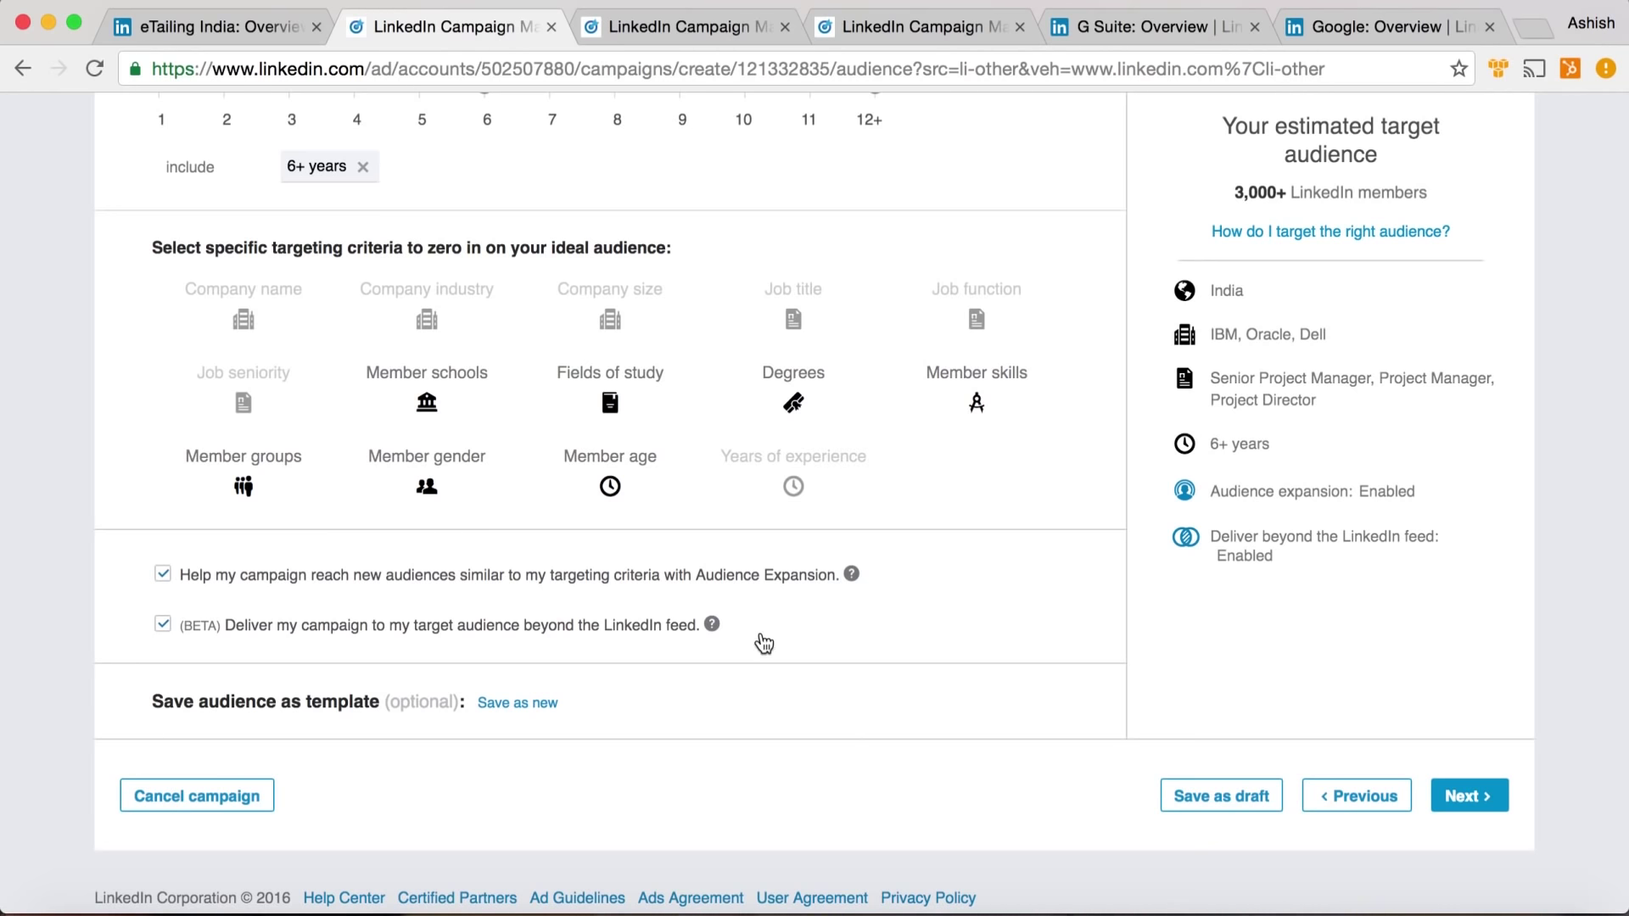
{"action": "mouse_move", "coordinate": [716, 629]}
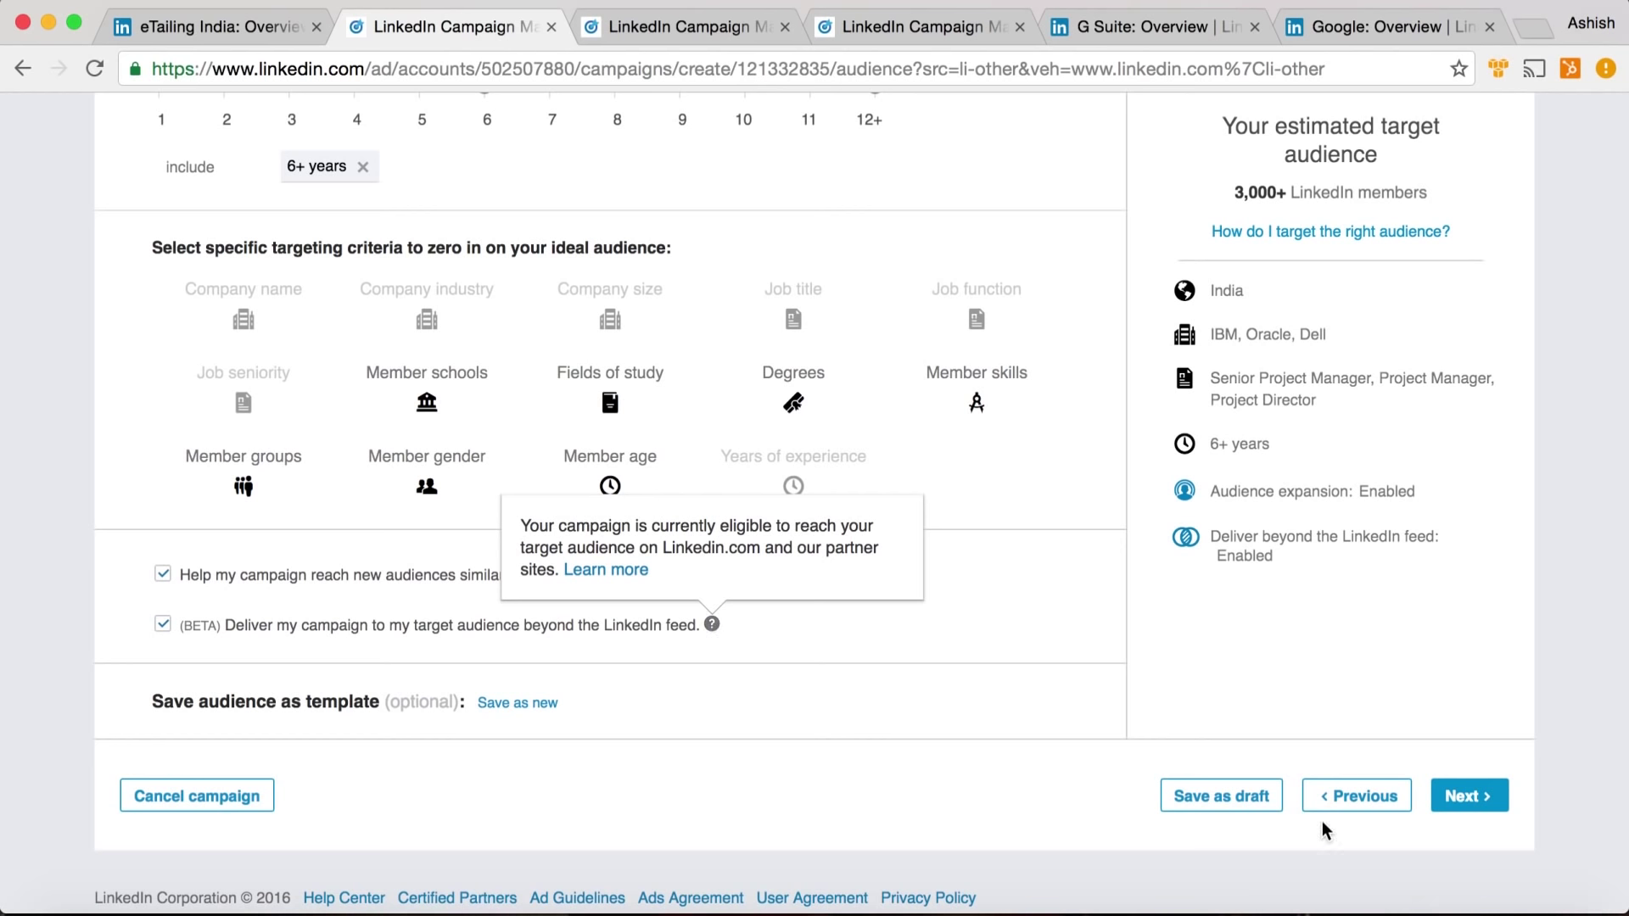
{"action": "left_click", "coordinate": [1471, 797]}
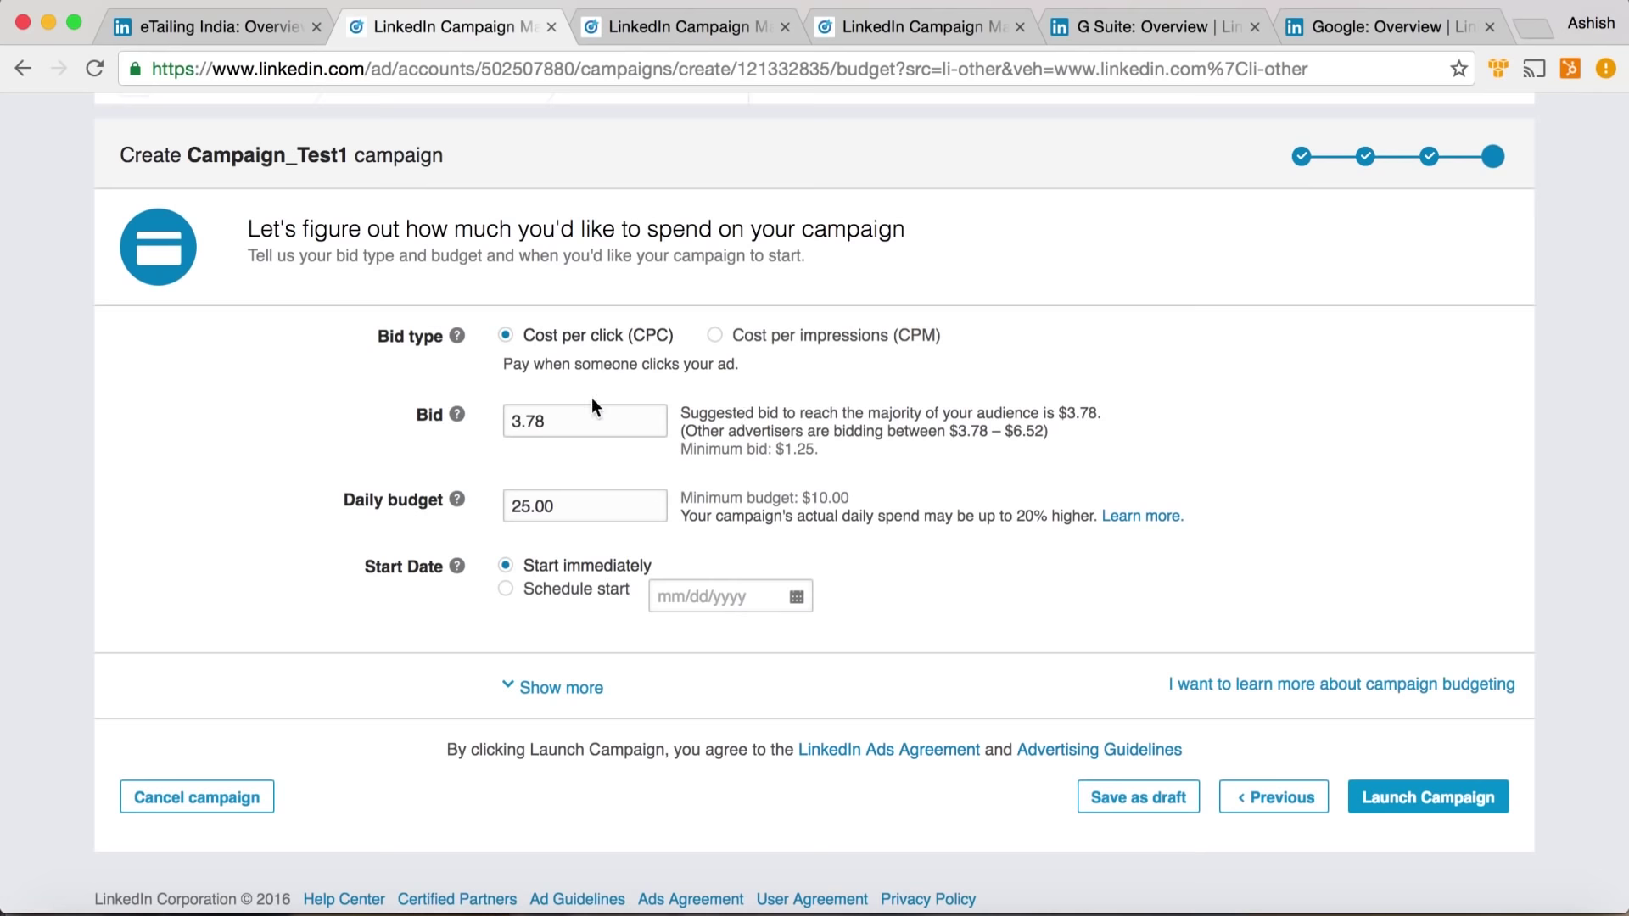
Read the suggested bid range, then reveal the optional End Date and Total budget fields
{"action": "mouse_move", "coordinate": [459, 420]}
{"action": "left_click_drag", "start_coordinate": [825, 451], "coordinate": [683, 407]}
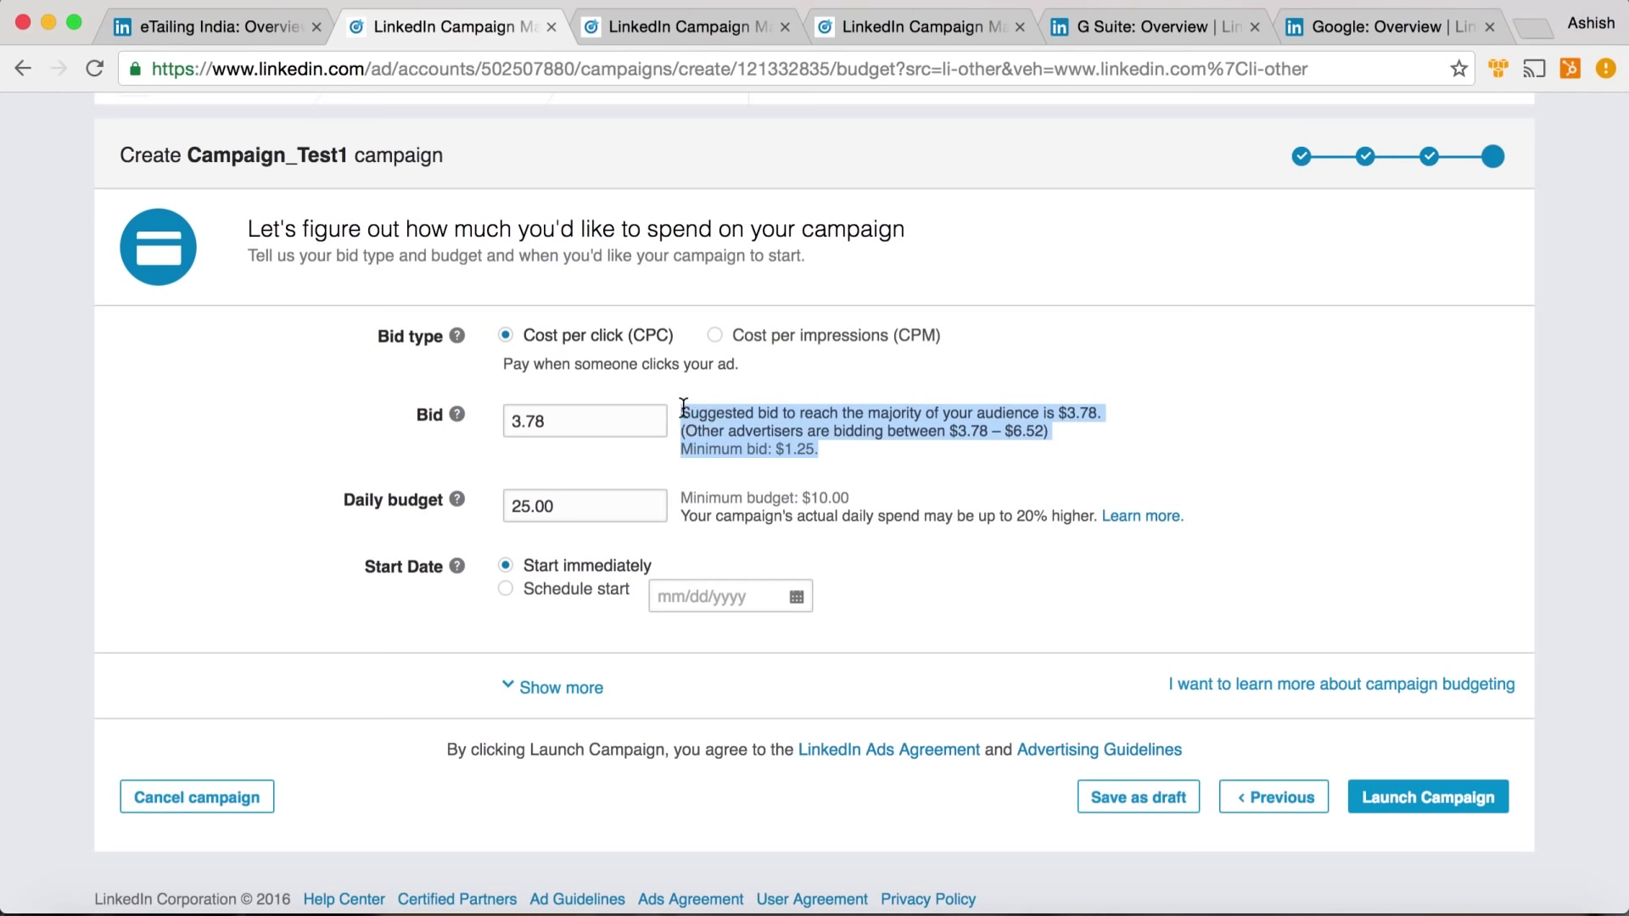
{"action": "left_click", "coordinate": [883, 451]}
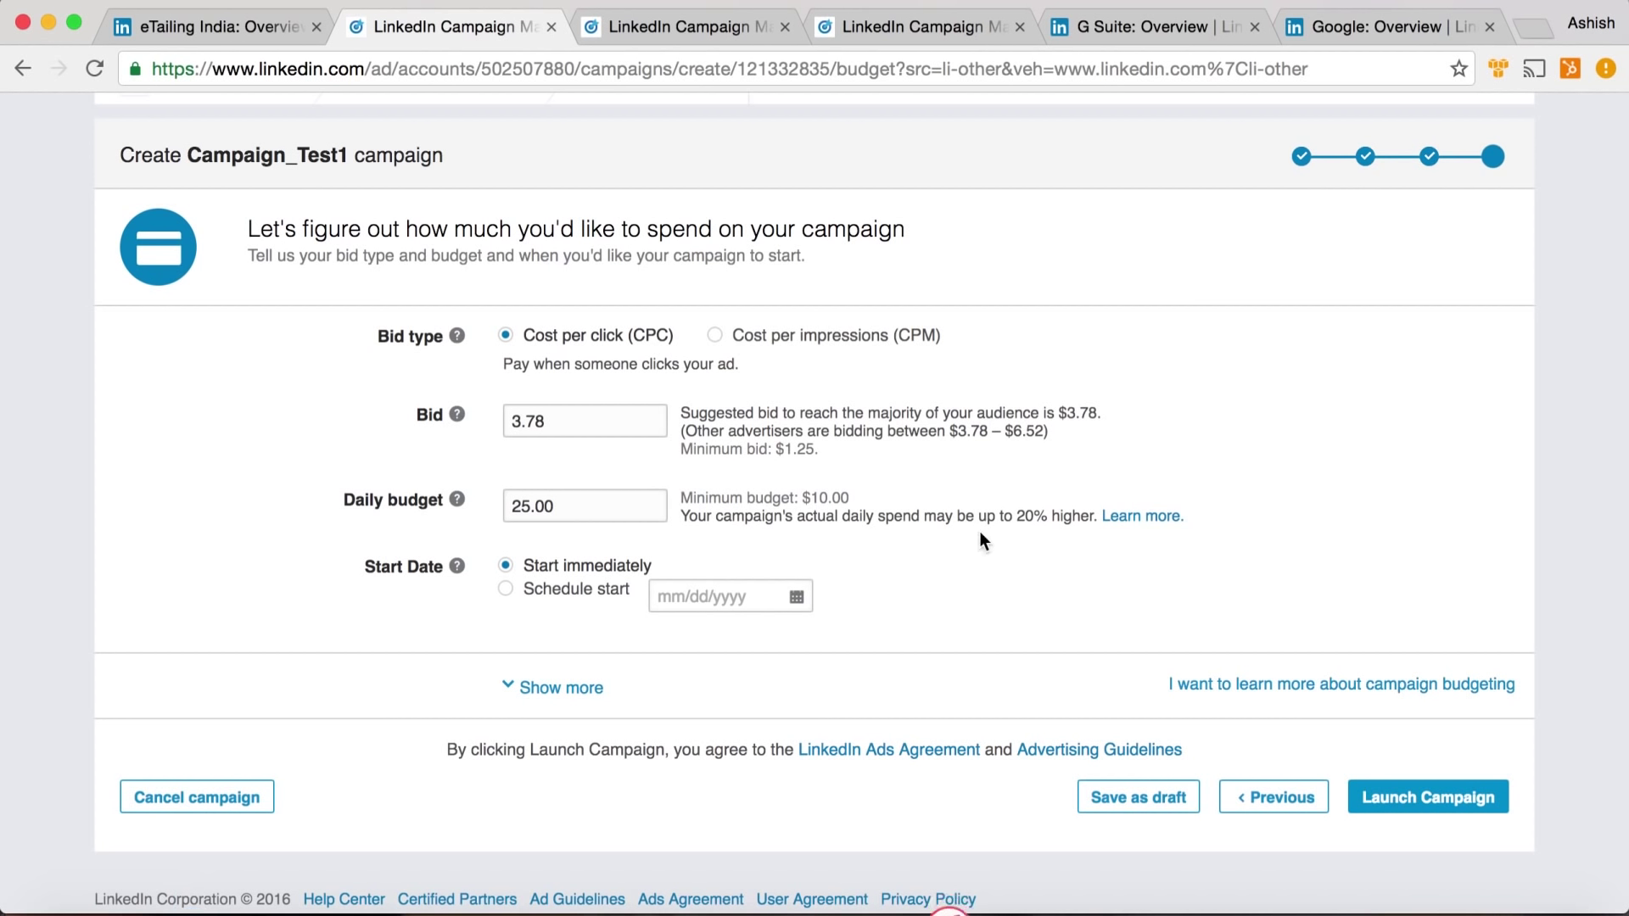
{"action": "left_click", "coordinate": [552, 689]}
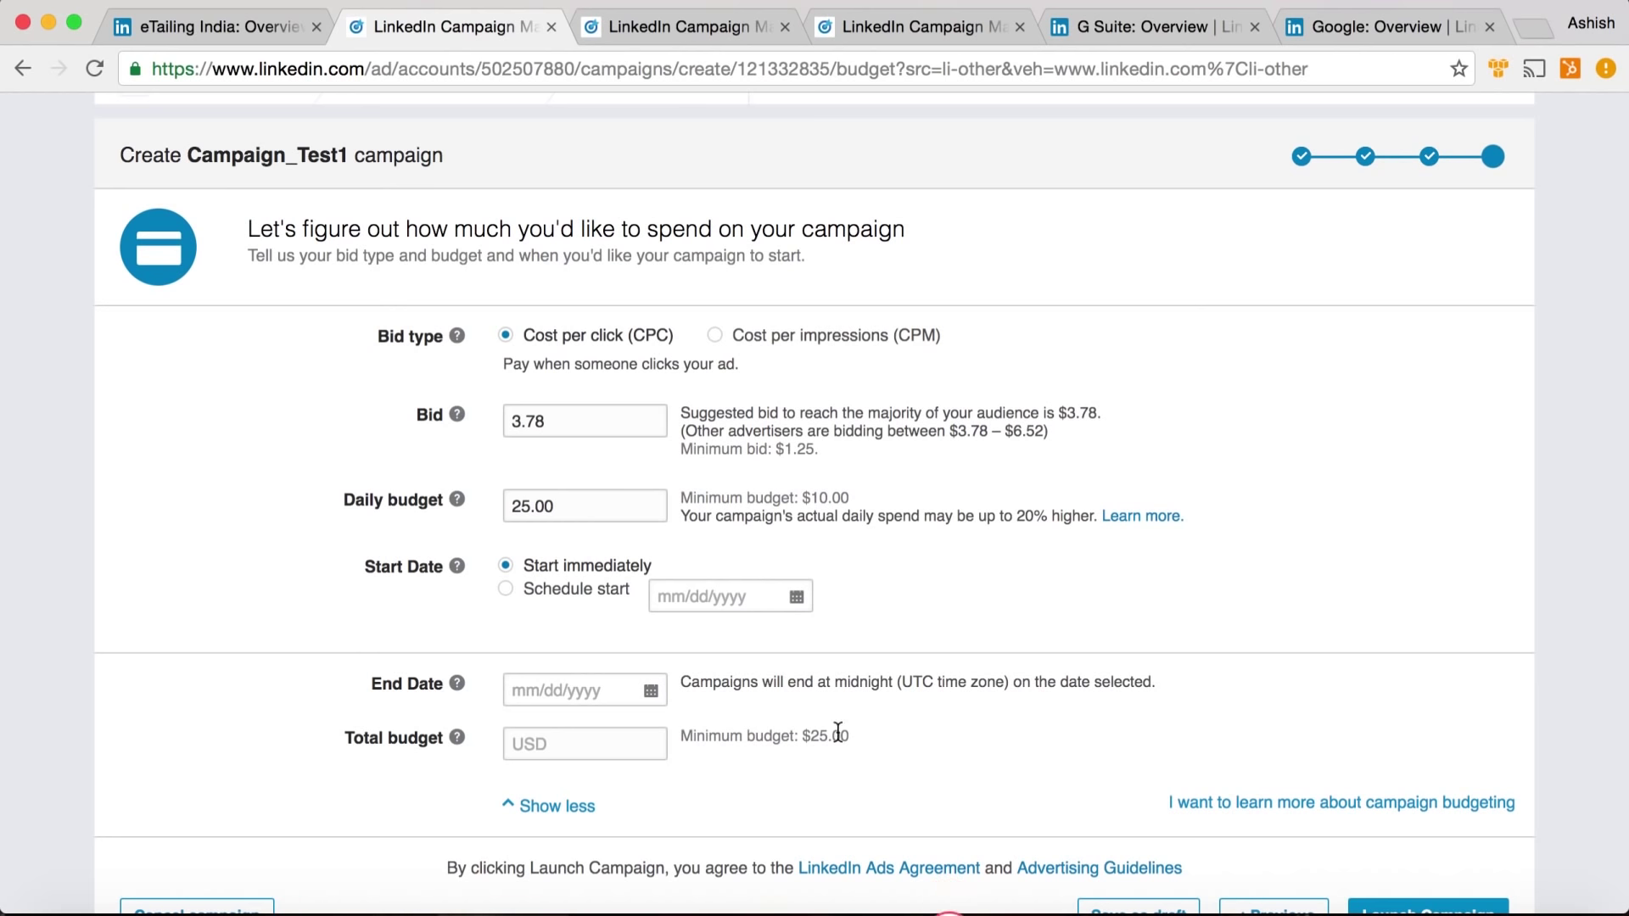
Hide the End Date and Total budget fields and select the 25.00 daily budget
{"action": "left_click", "coordinate": [585, 807]}
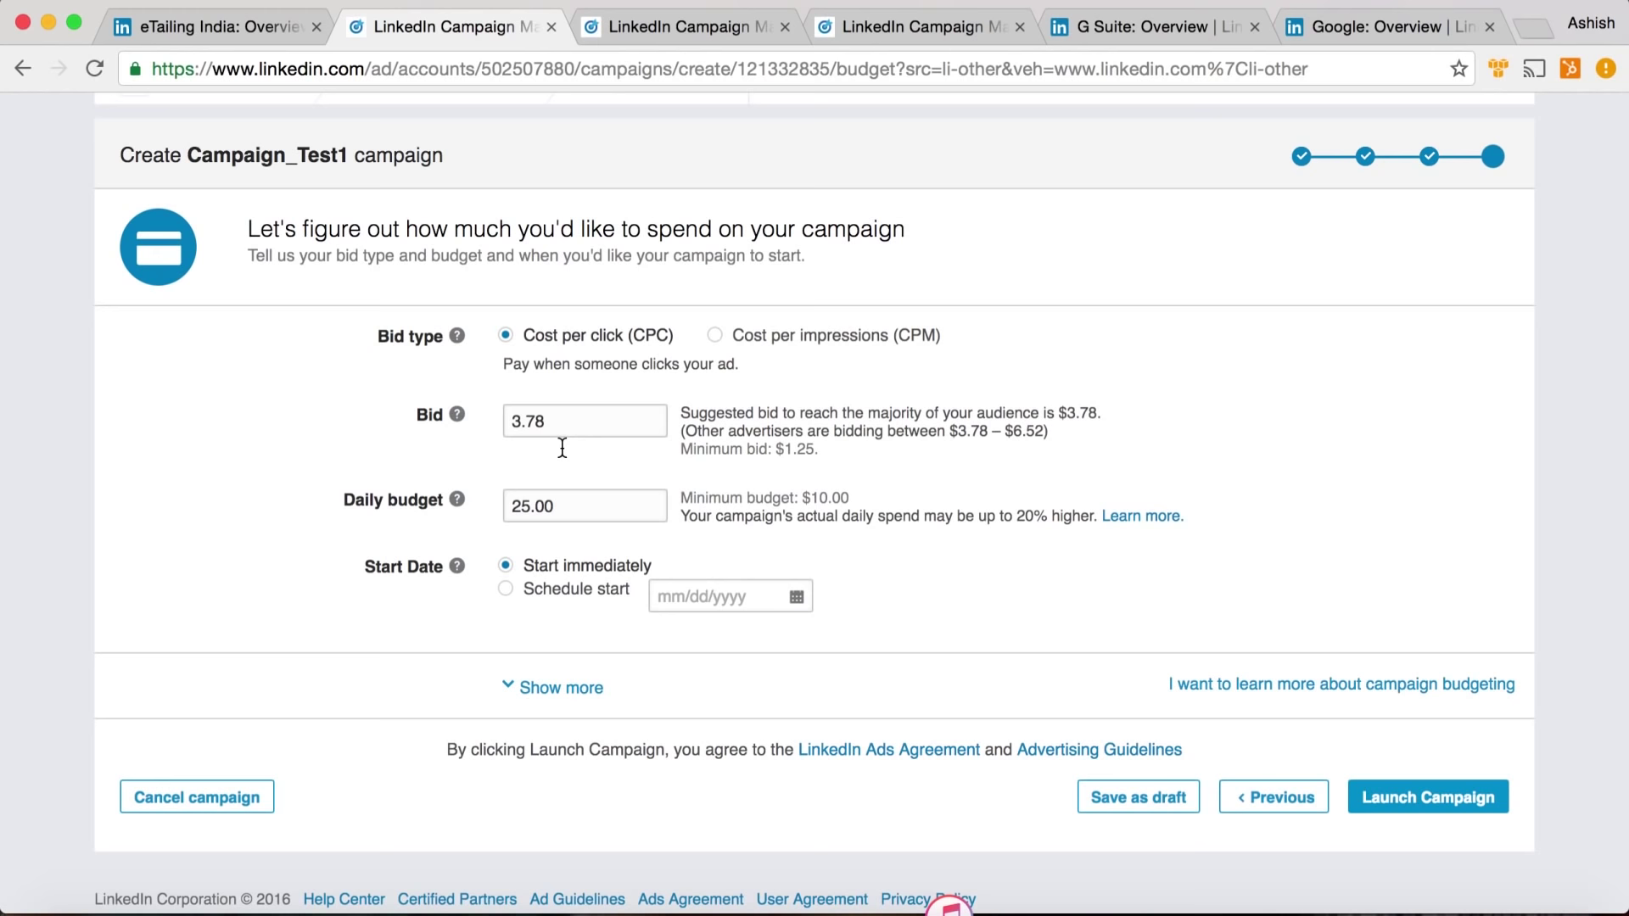
{"action": "left_click", "coordinate": [571, 504]}
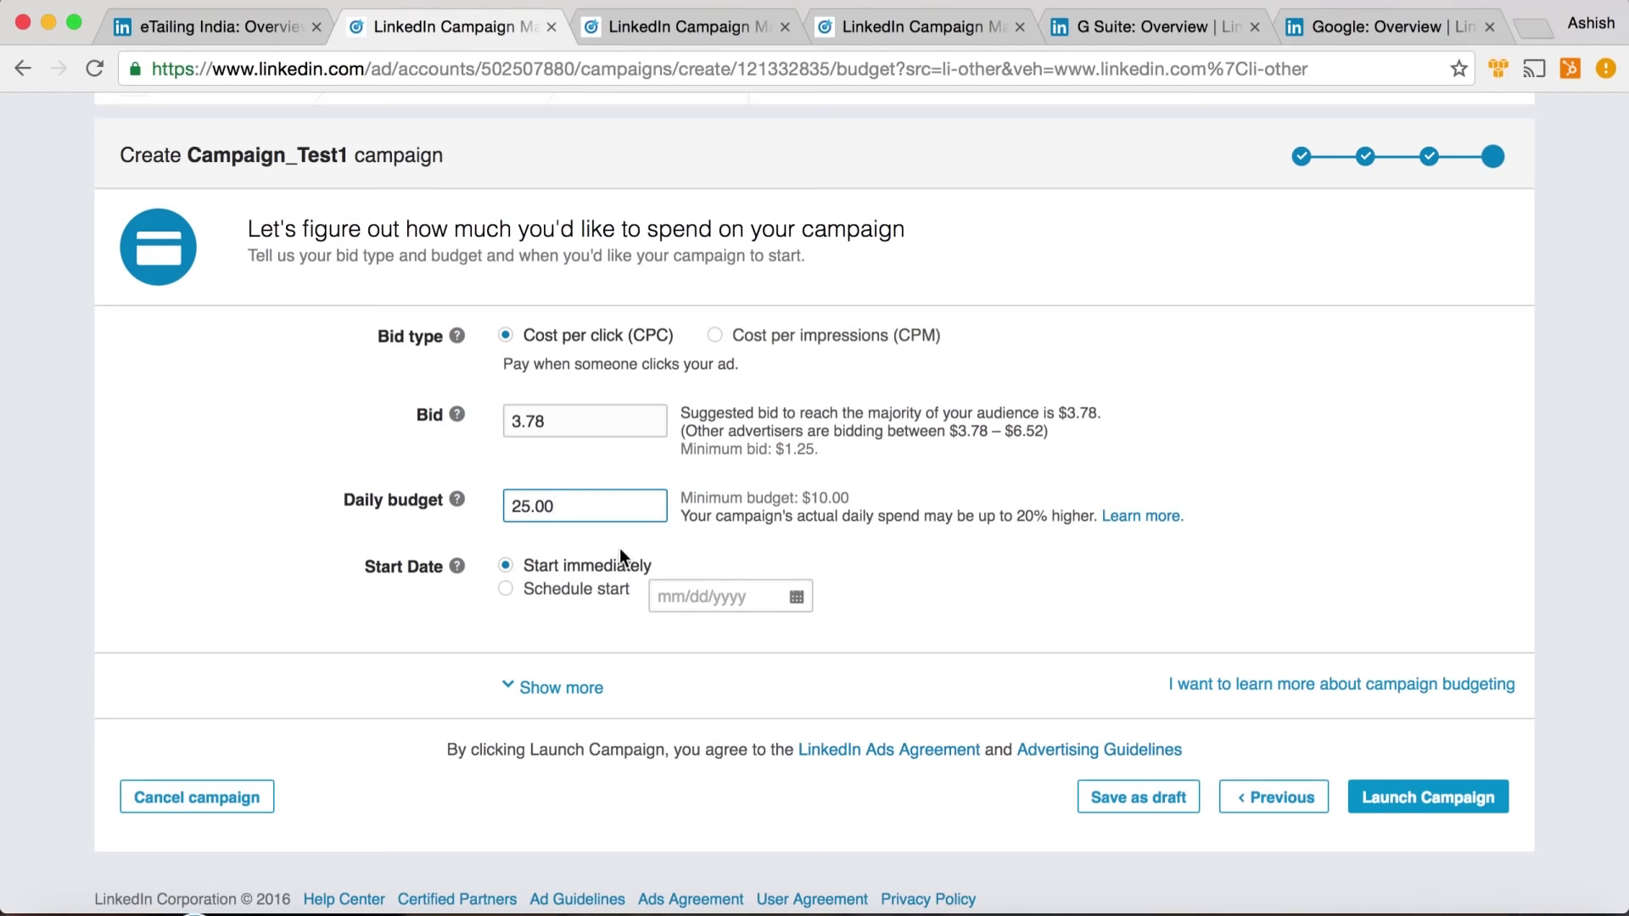
Schedule the campaign to start 12/30/2016 and end 1/9/2017
{"action": "left_click", "coordinate": [579, 598]}
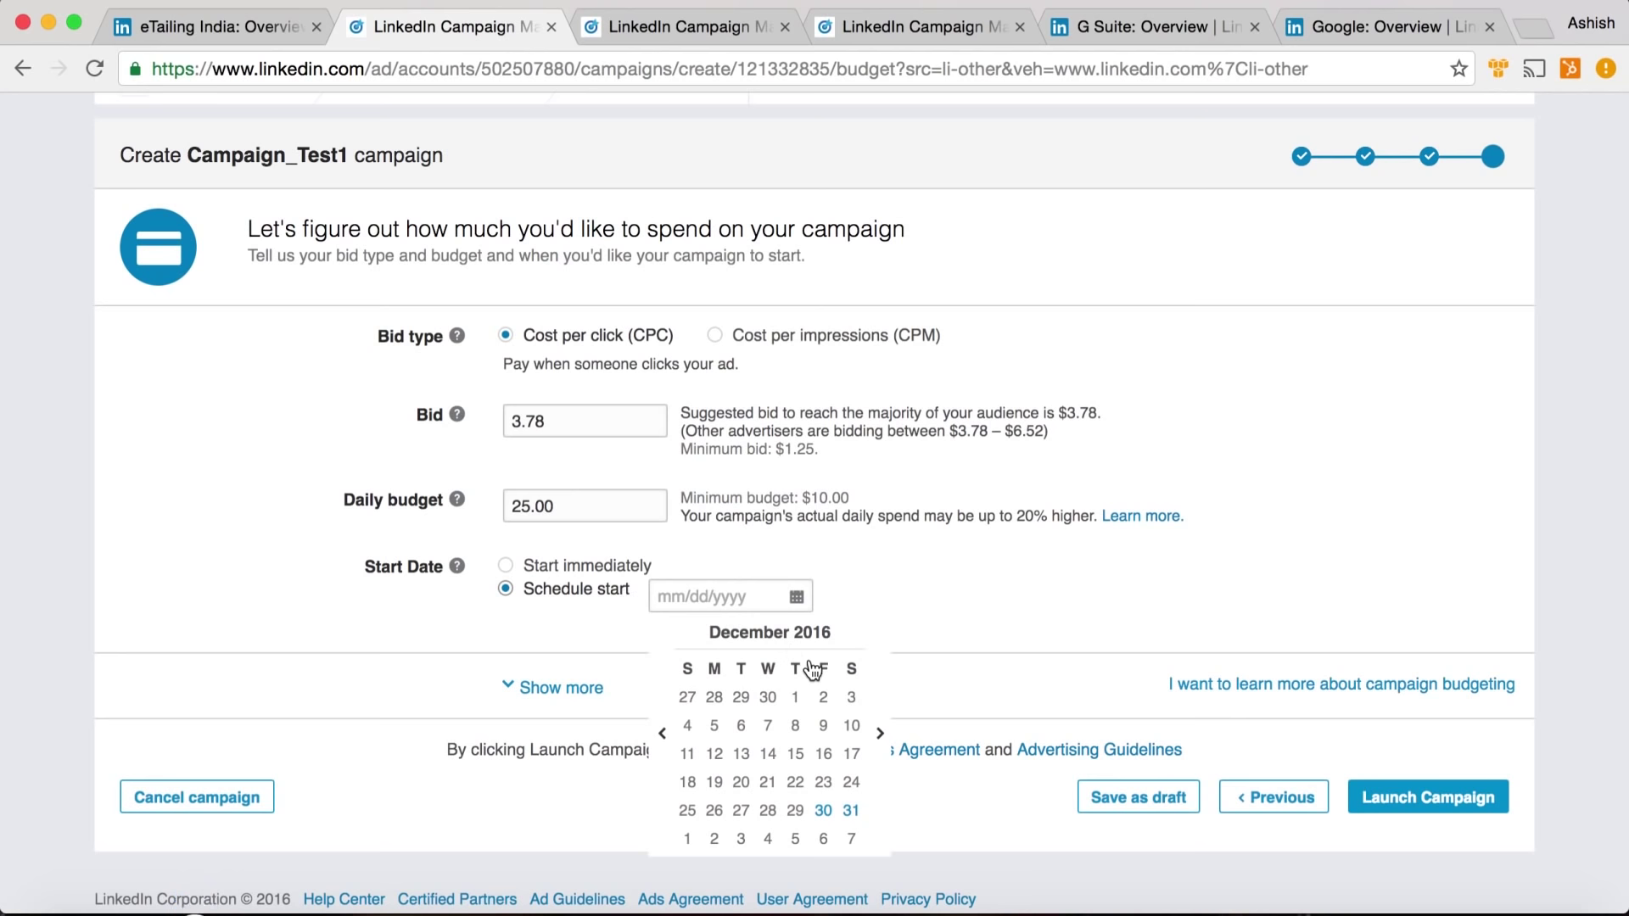
{"action": "left_click", "coordinate": [824, 819]}
{"action": "left_click", "coordinate": [575, 690]}
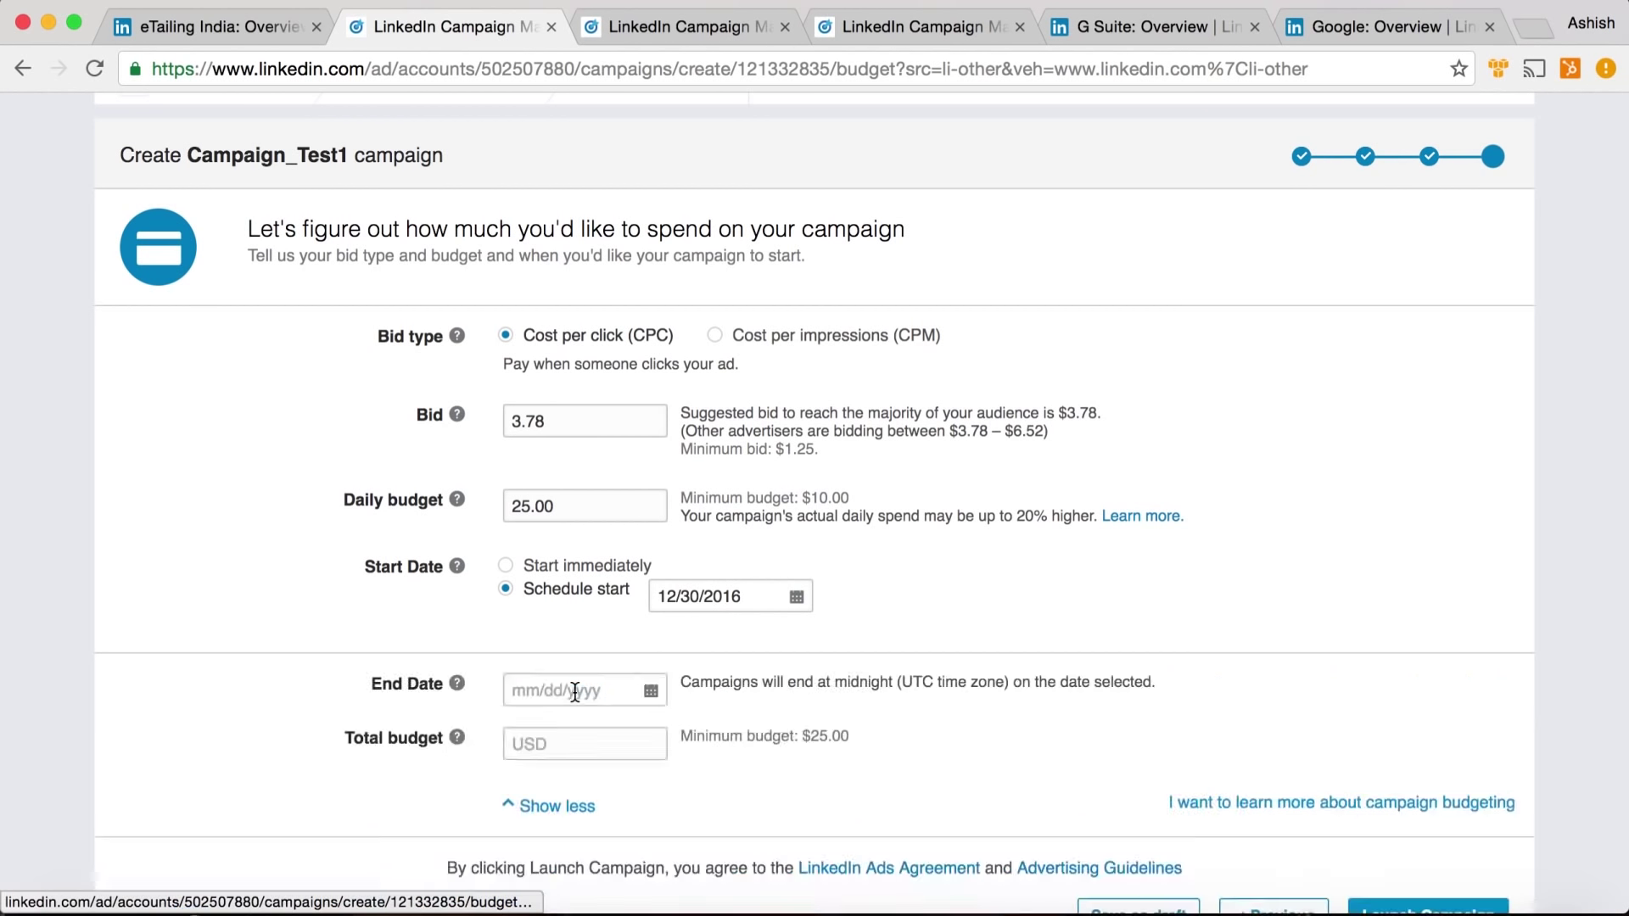
{"action": "scroll", "coordinate": [786, 697], "scroll_direction": "down", "scroll_amount": 2}
{"action": "left_click", "coordinate": [589, 580]}
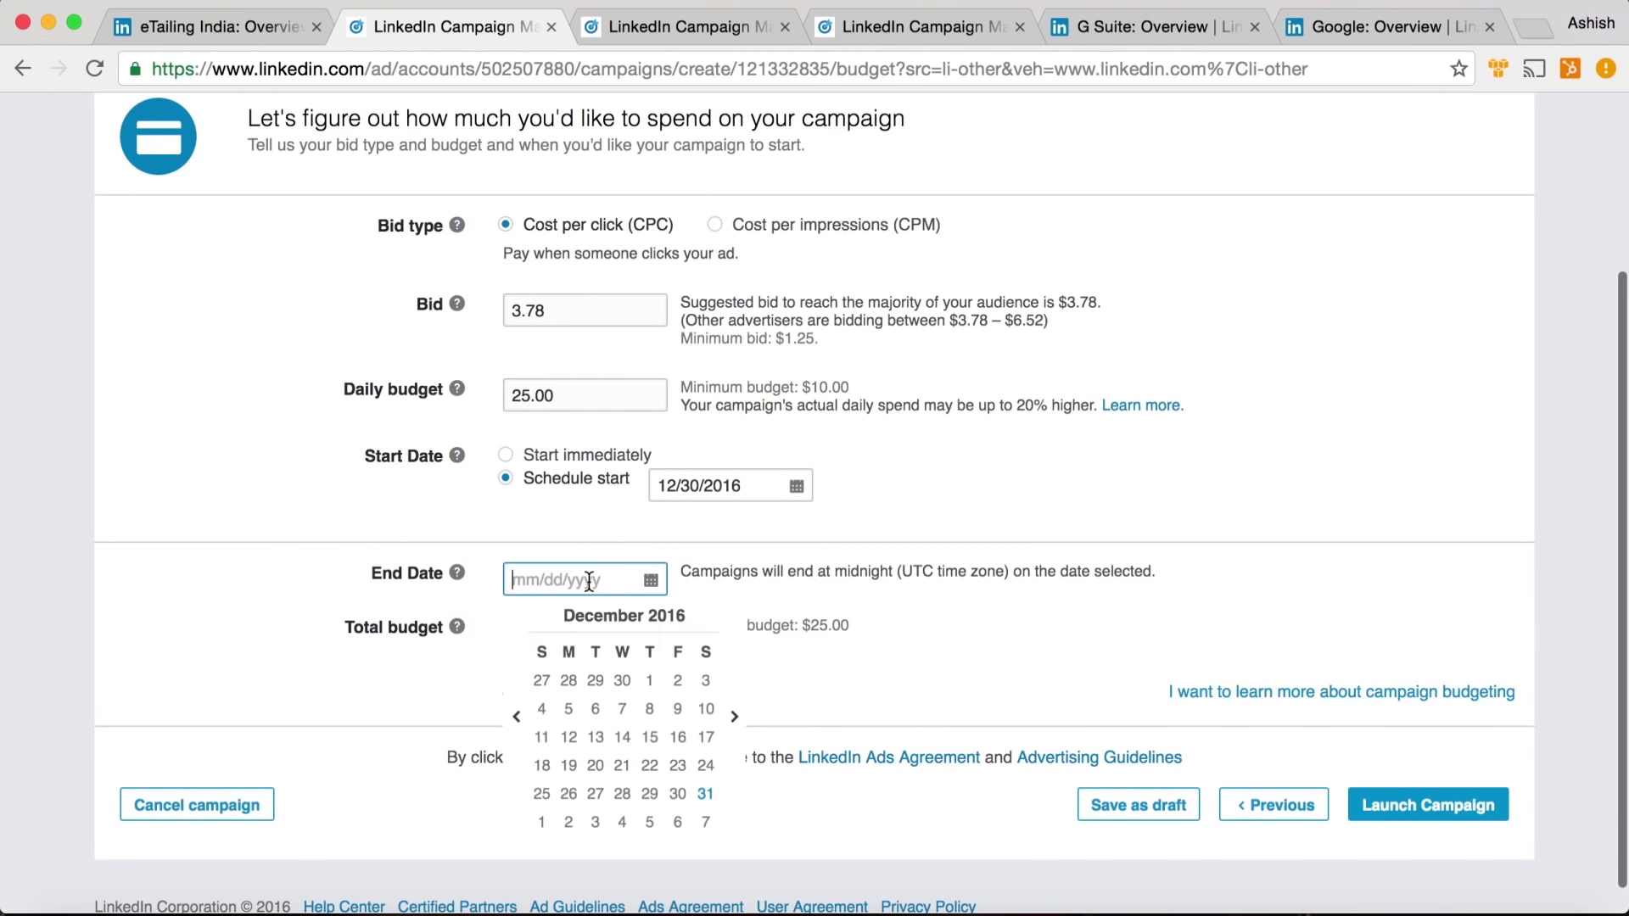
{"action": "left_click", "coordinate": [732, 716]}
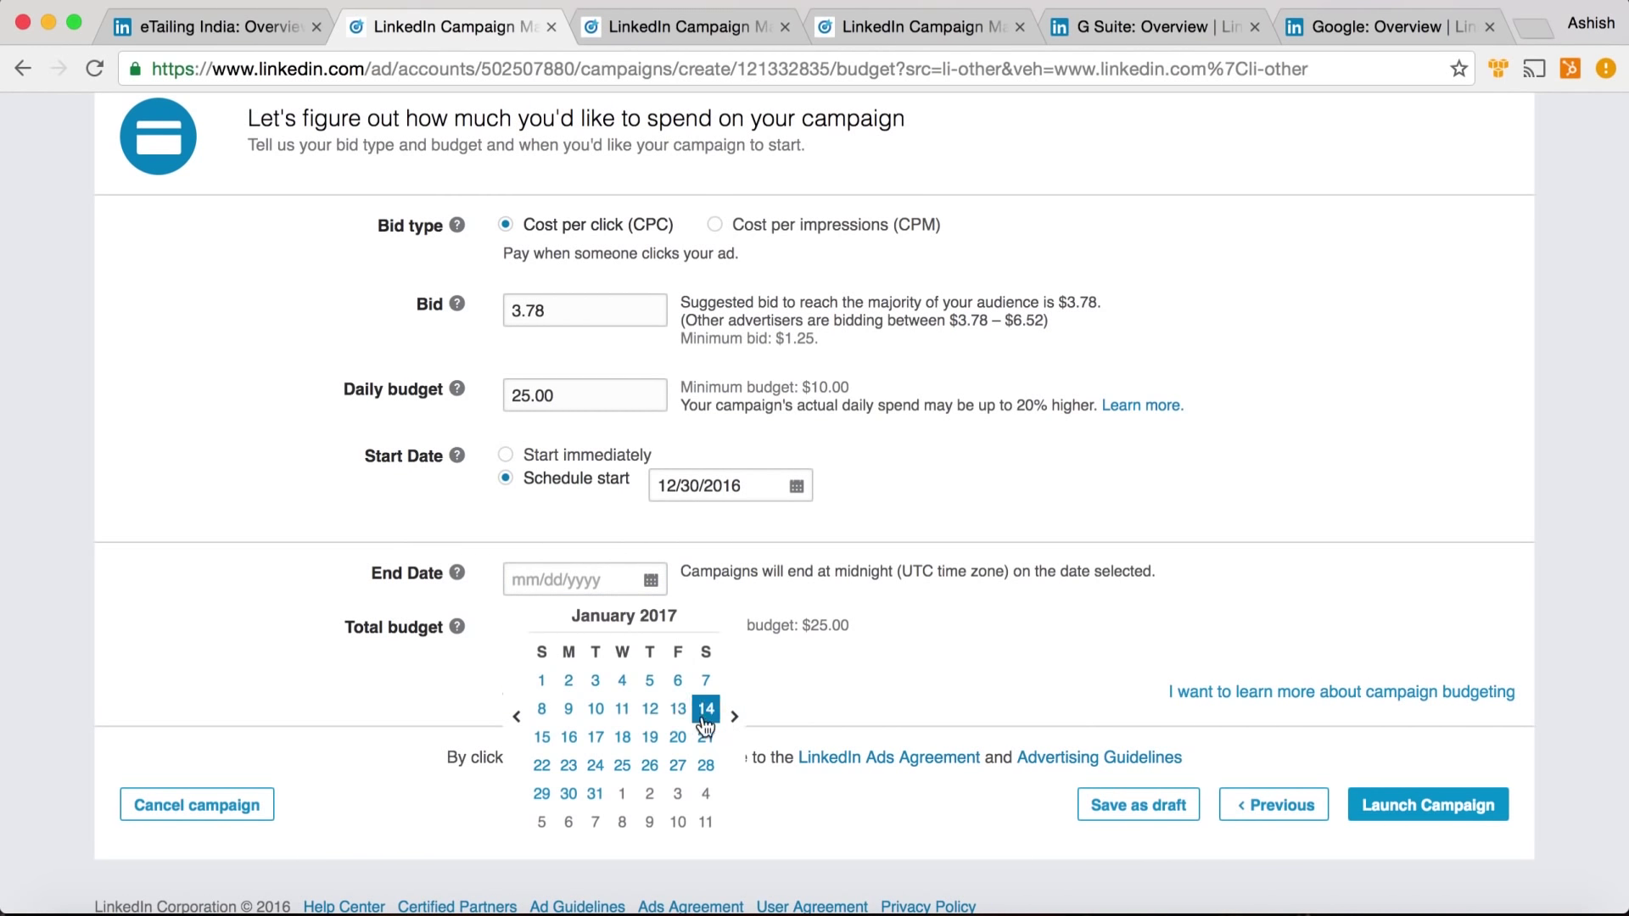
{"action": "left_click", "coordinate": [569, 710]}
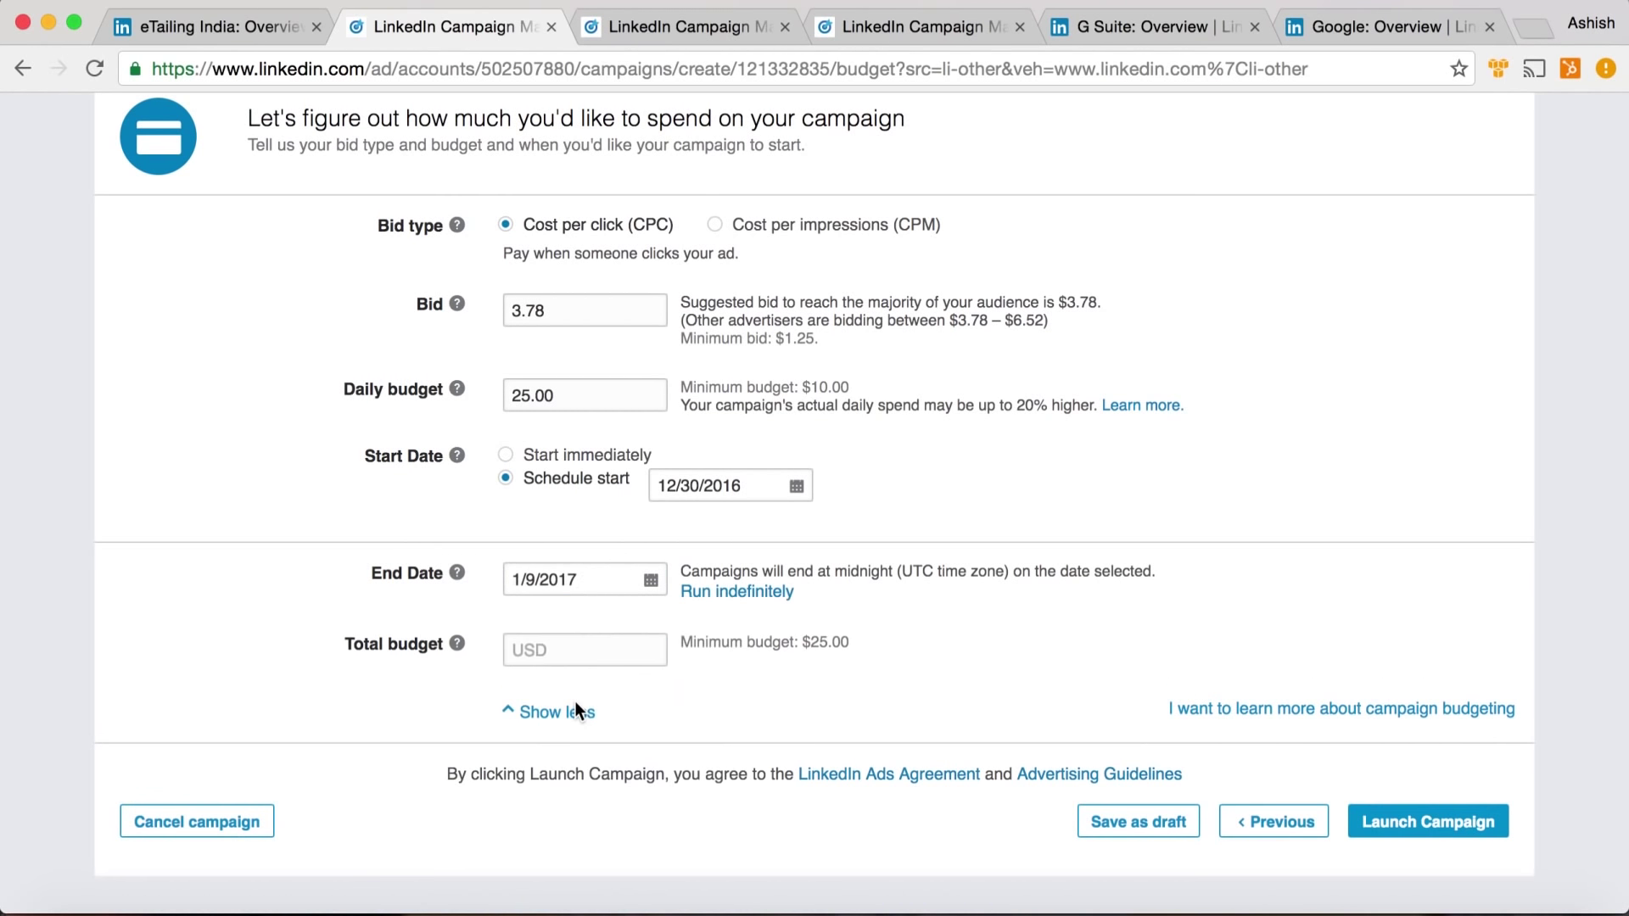
Set a 250 total budget and launch the Sponsored Content campaign
{"action": "left_click", "coordinate": [616, 651]}
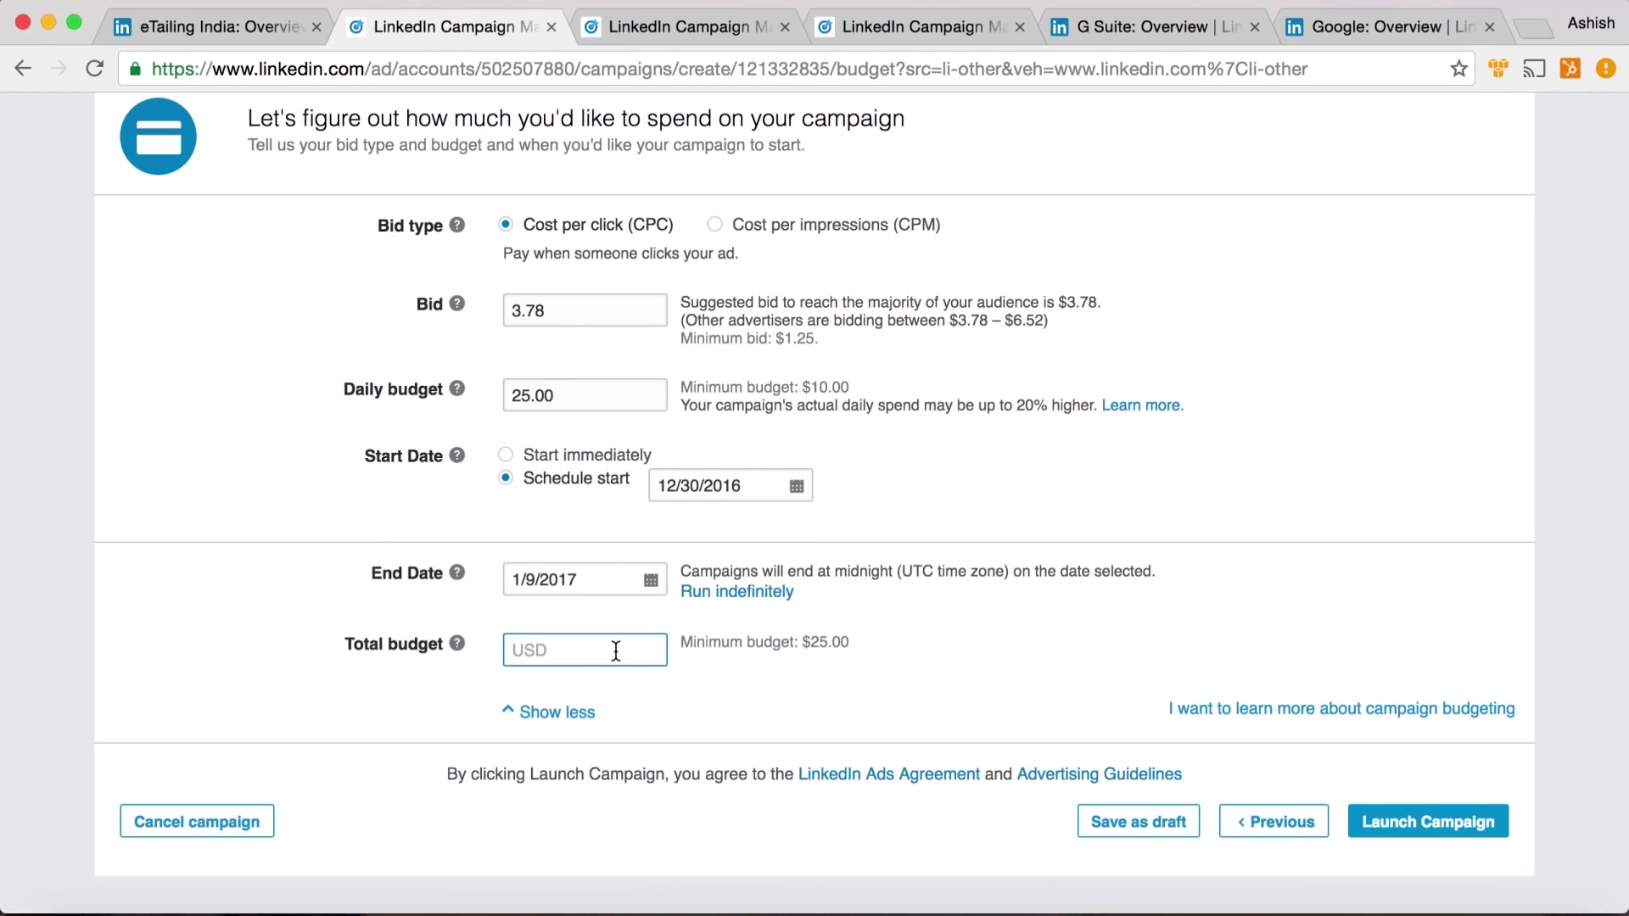
{"action": "type", "text": "250"}
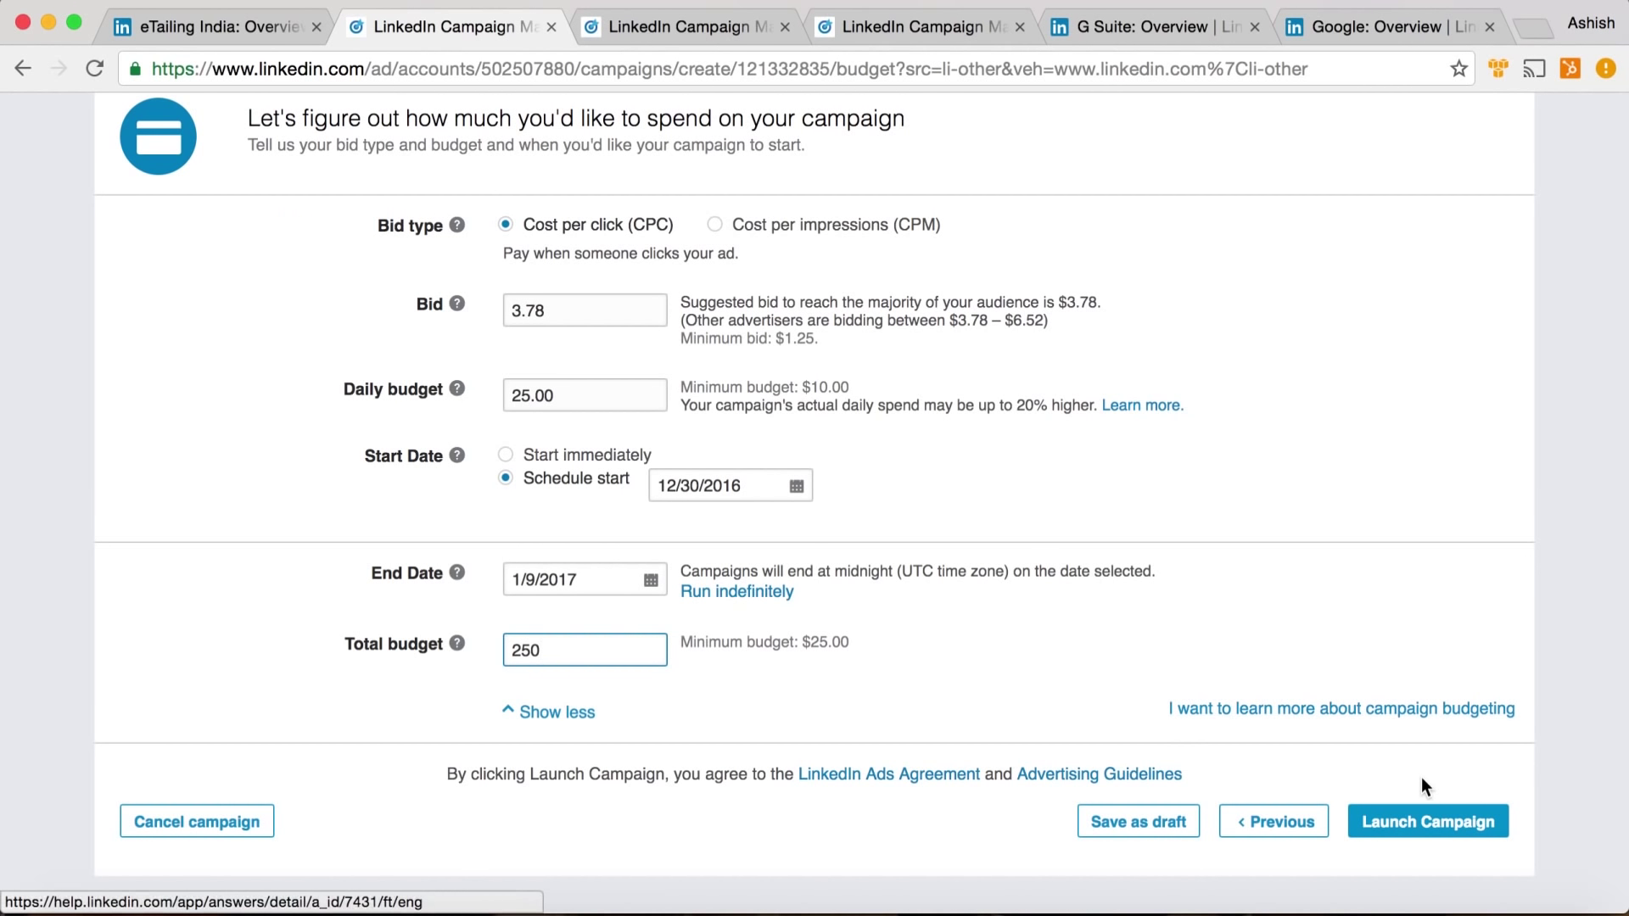
{"action": "left_click", "coordinate": [1416, 825]}
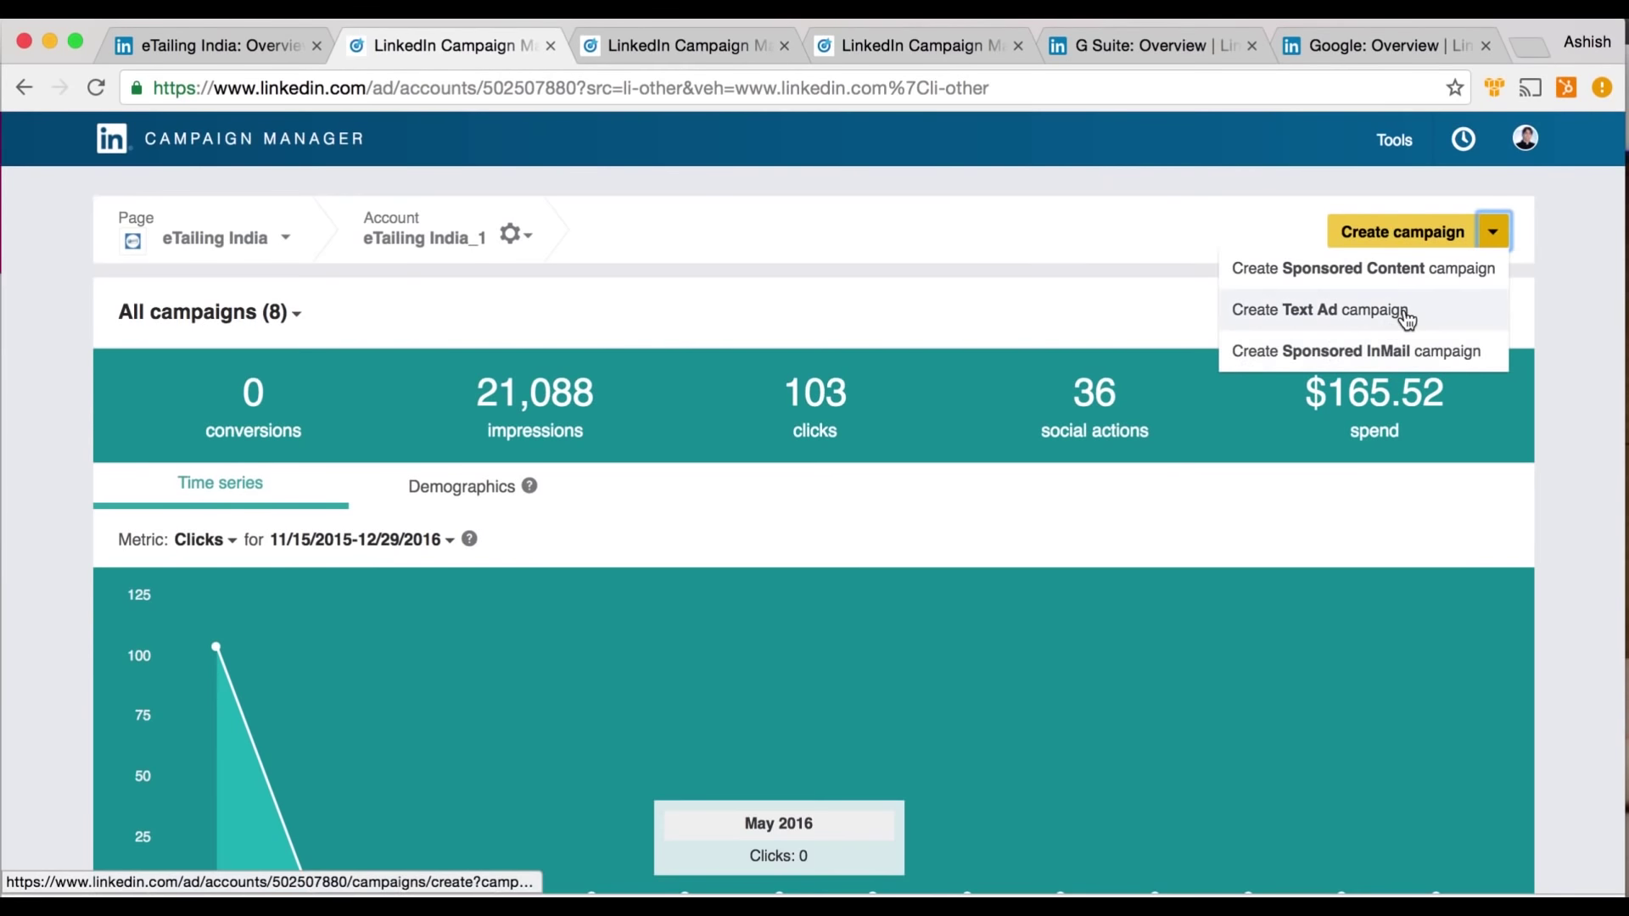
Create a Text Ad campaign named New_2 and continue to the ad step
{"action": "left_click", "coordinate": [1389, 315]}
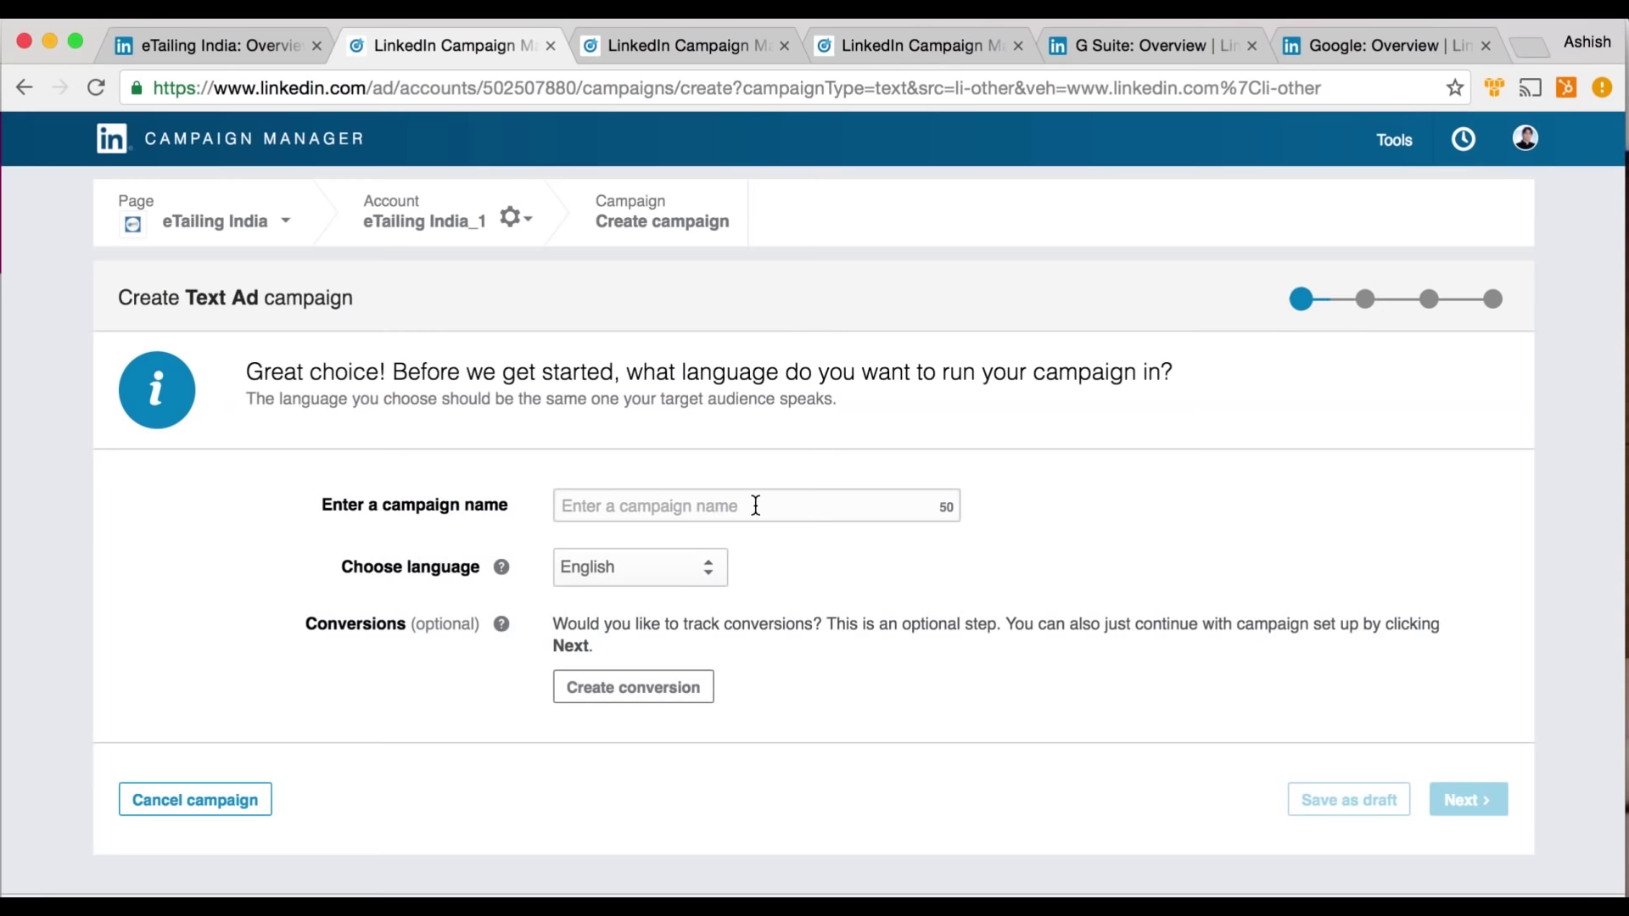
{"action": "left_click", "coordinate": [754, 505]}
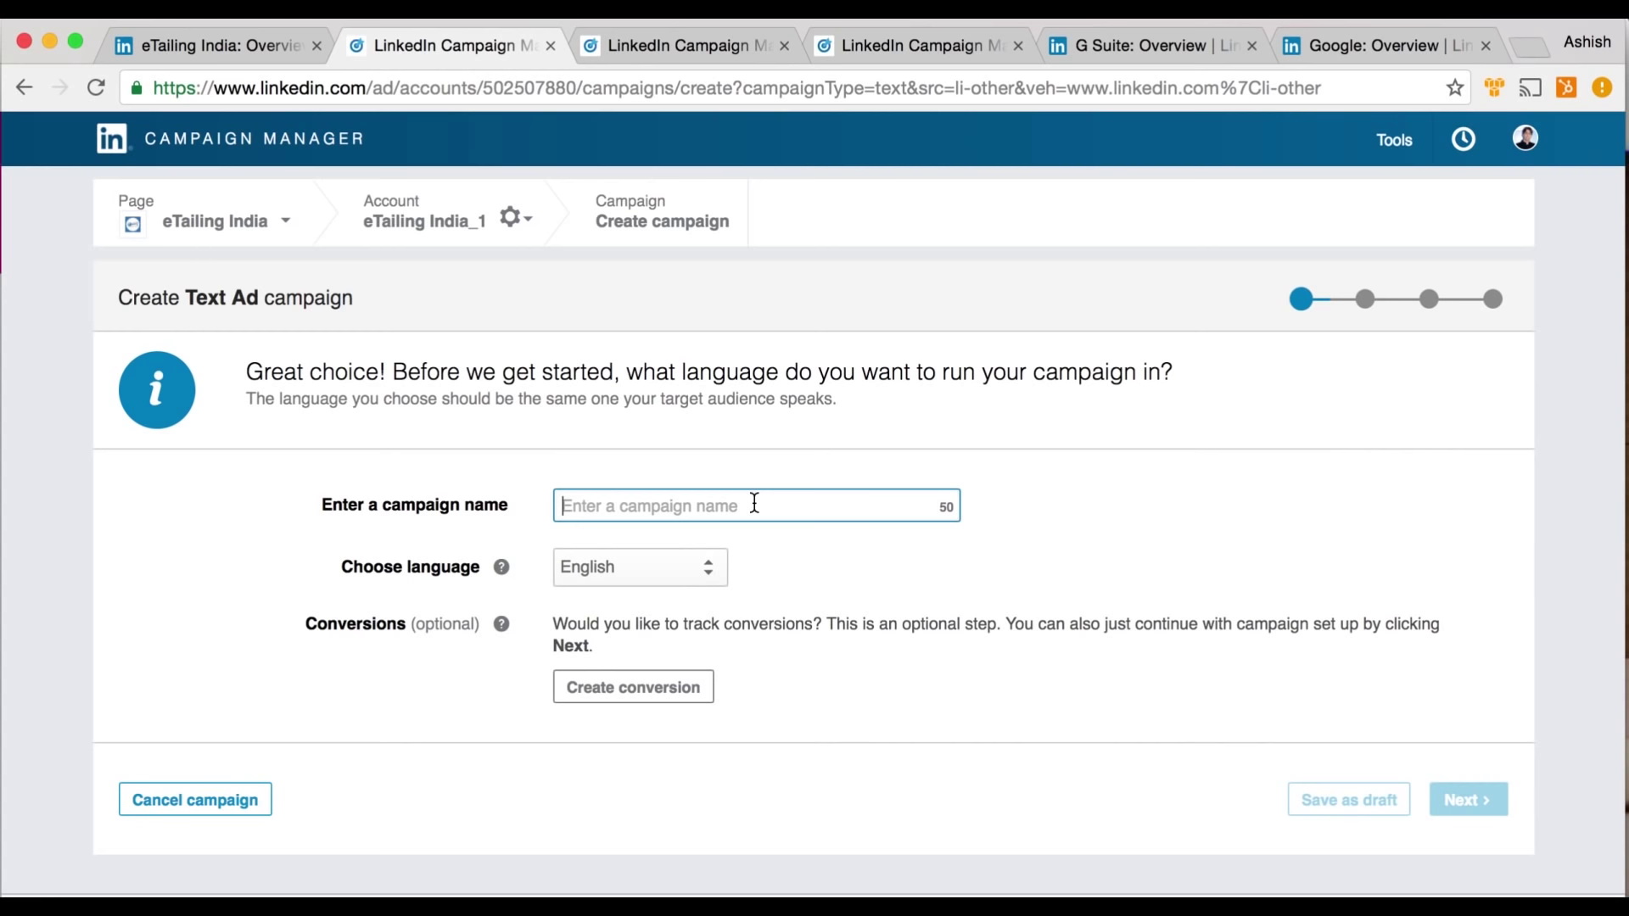
{"action": "type", "text": "New"}
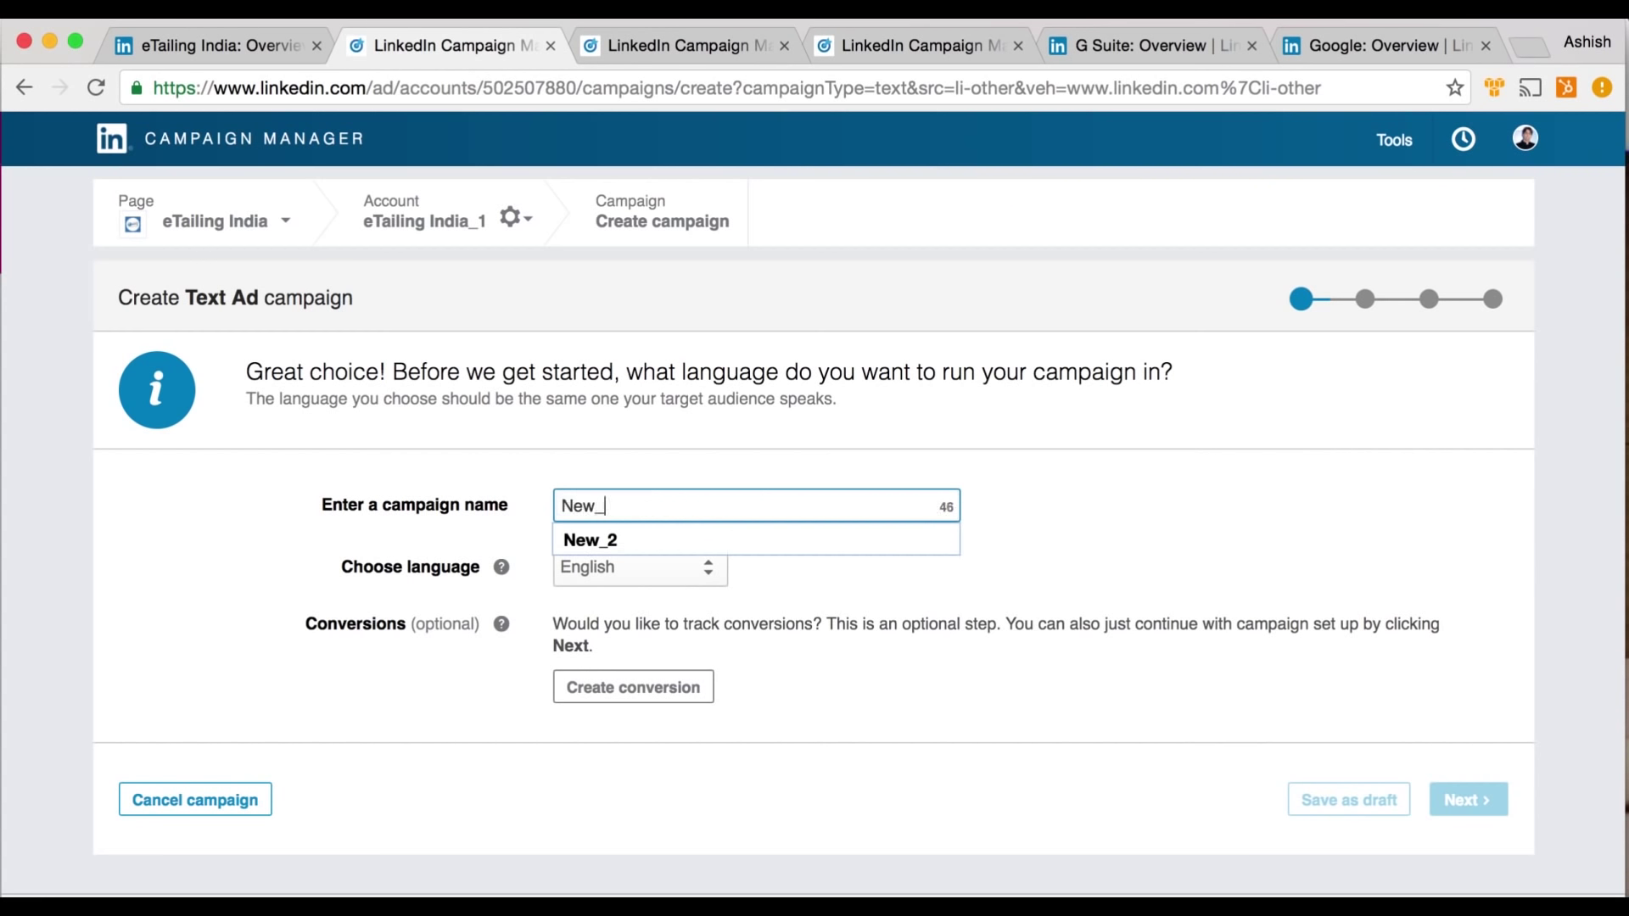
{"action": "type", "text": "_2"}
{"action": "left_click", "coordinate": [876, 633]}
{"action": "left_click", "coordinate": [1463, 803]}
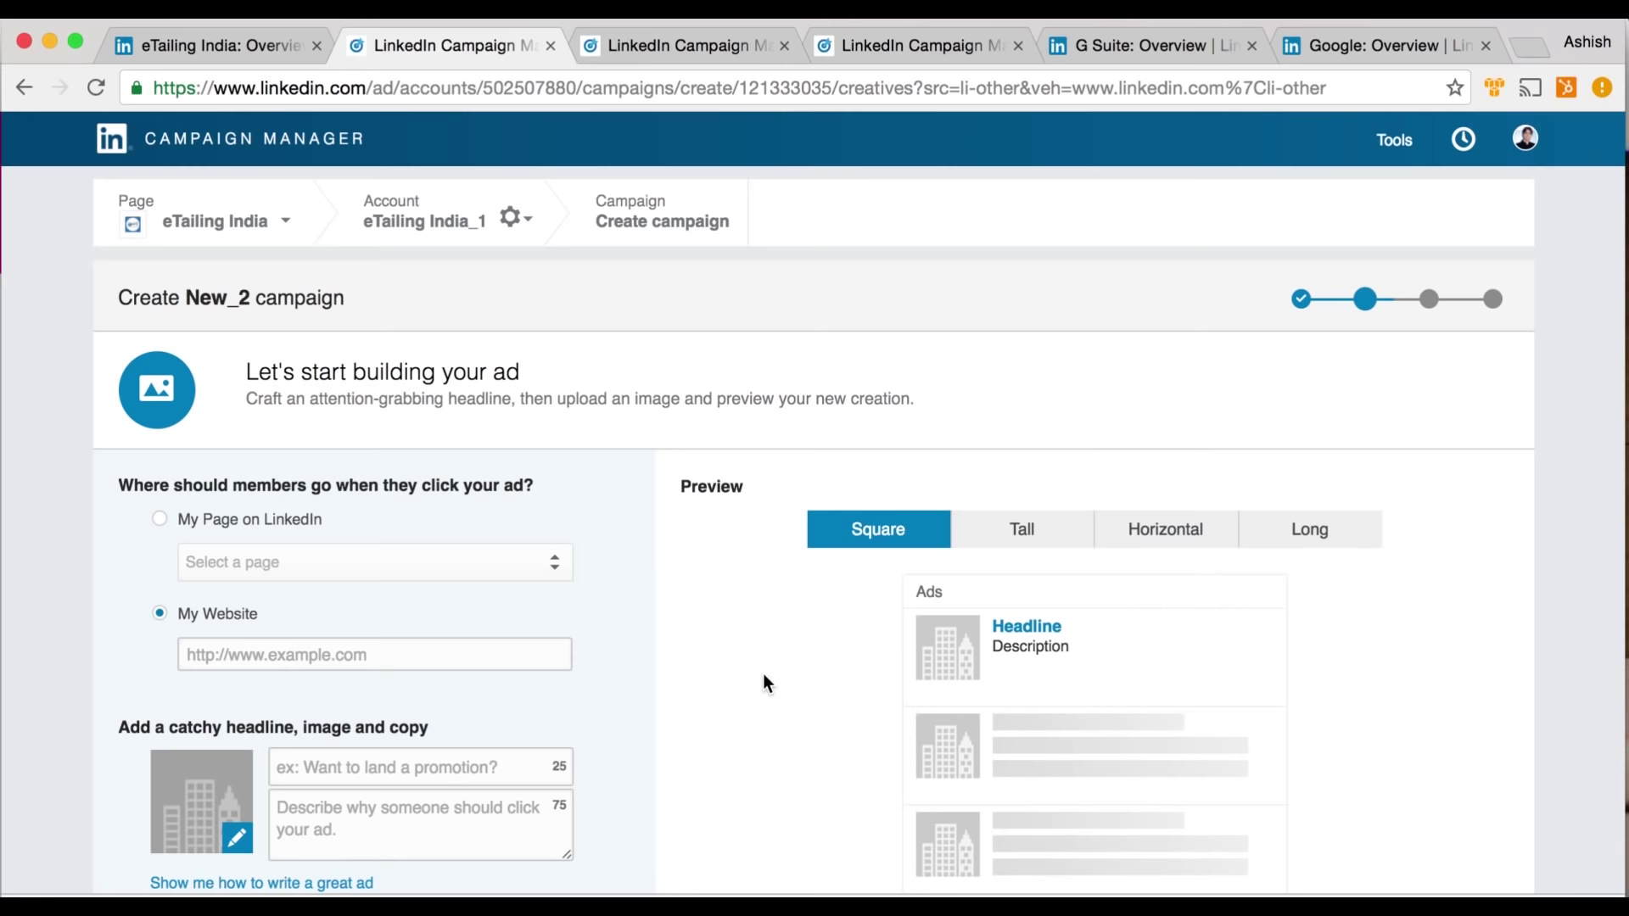
Choose My Website as the ad destination and begin entering the edvantez.com address
{"action": "scroll", "coordinate": [763, 676], "scroll_direction": "down", "scroll_amount": 3}
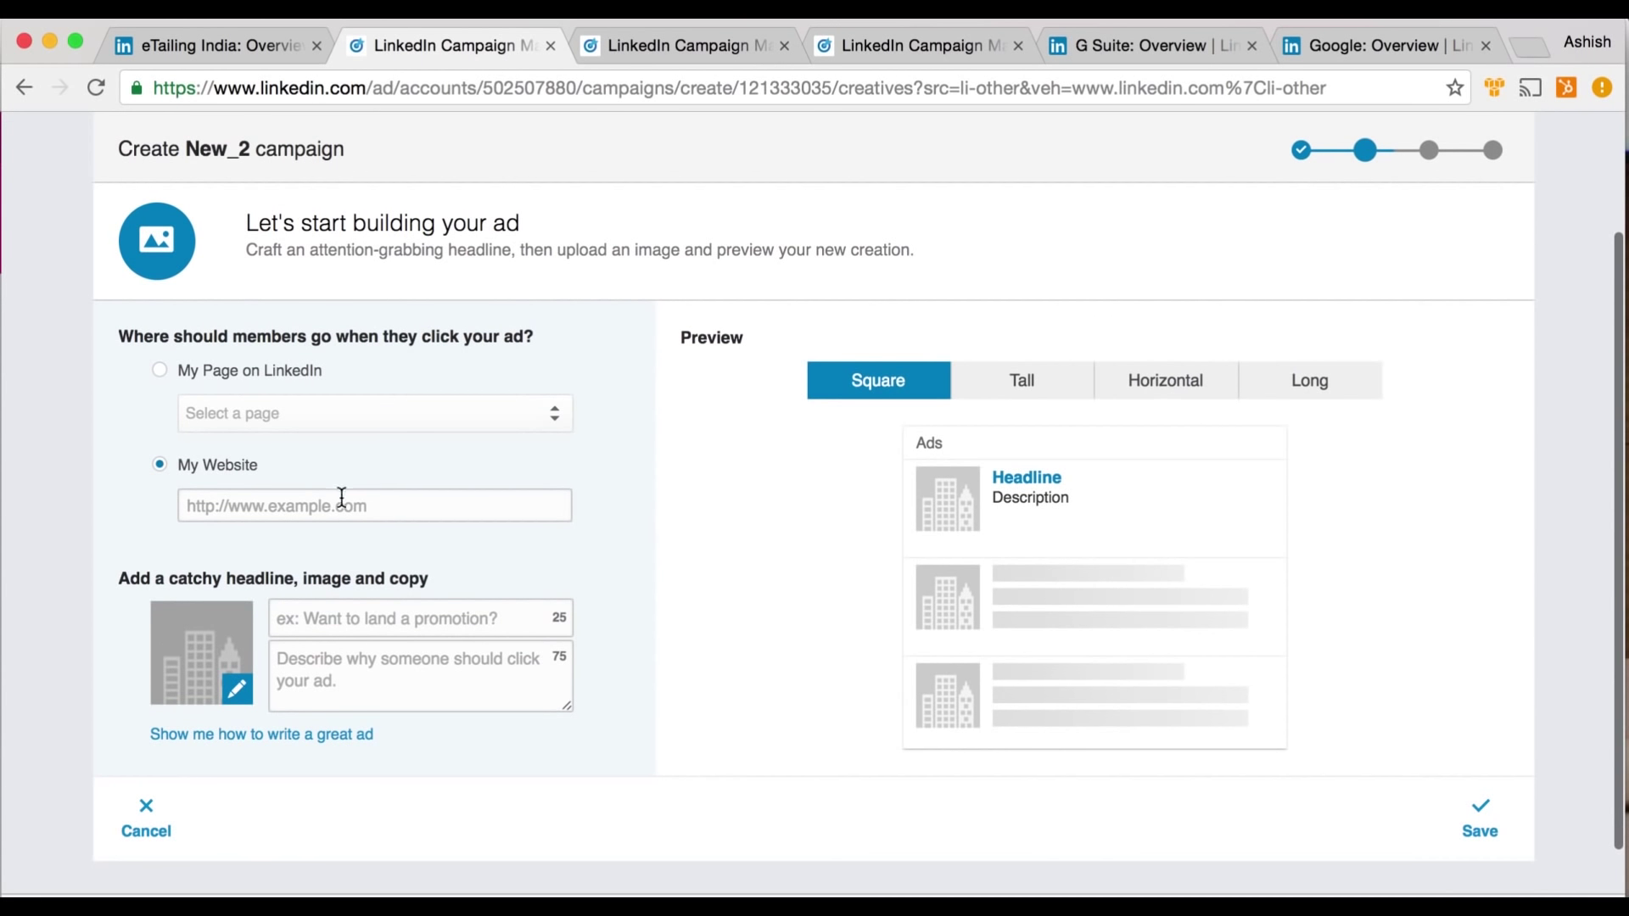
{"action": "left_click", "coordinate": [250, 372]}
{"action": "left_click", "coordinate": [258, 399]}
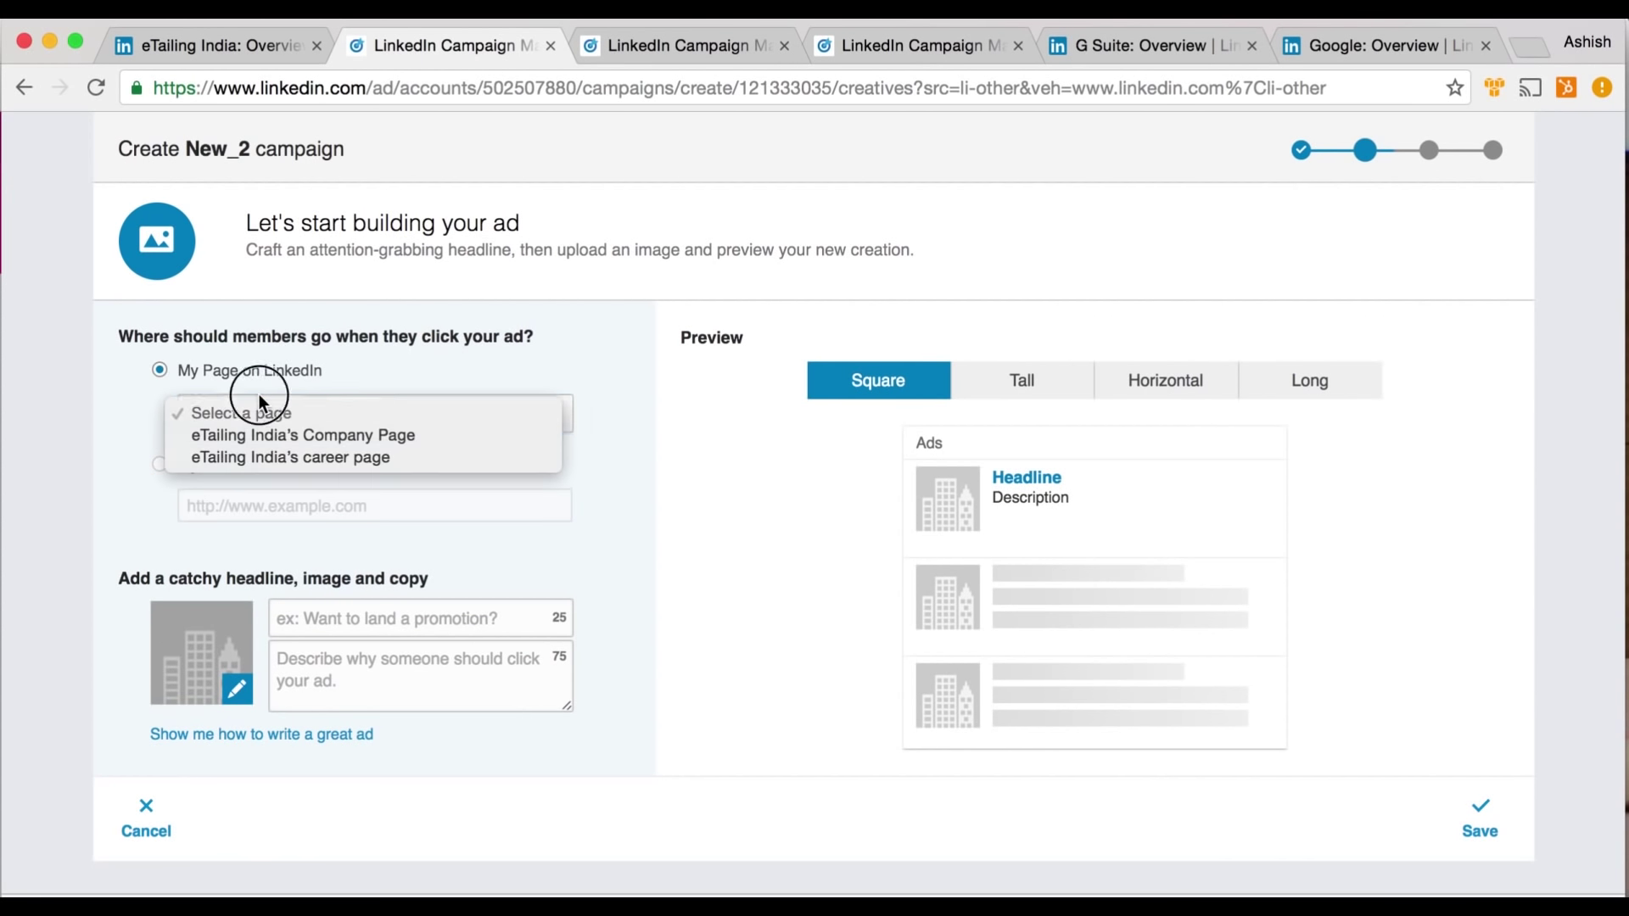
{"action": "left_click", "coordinate": [141, 507]}
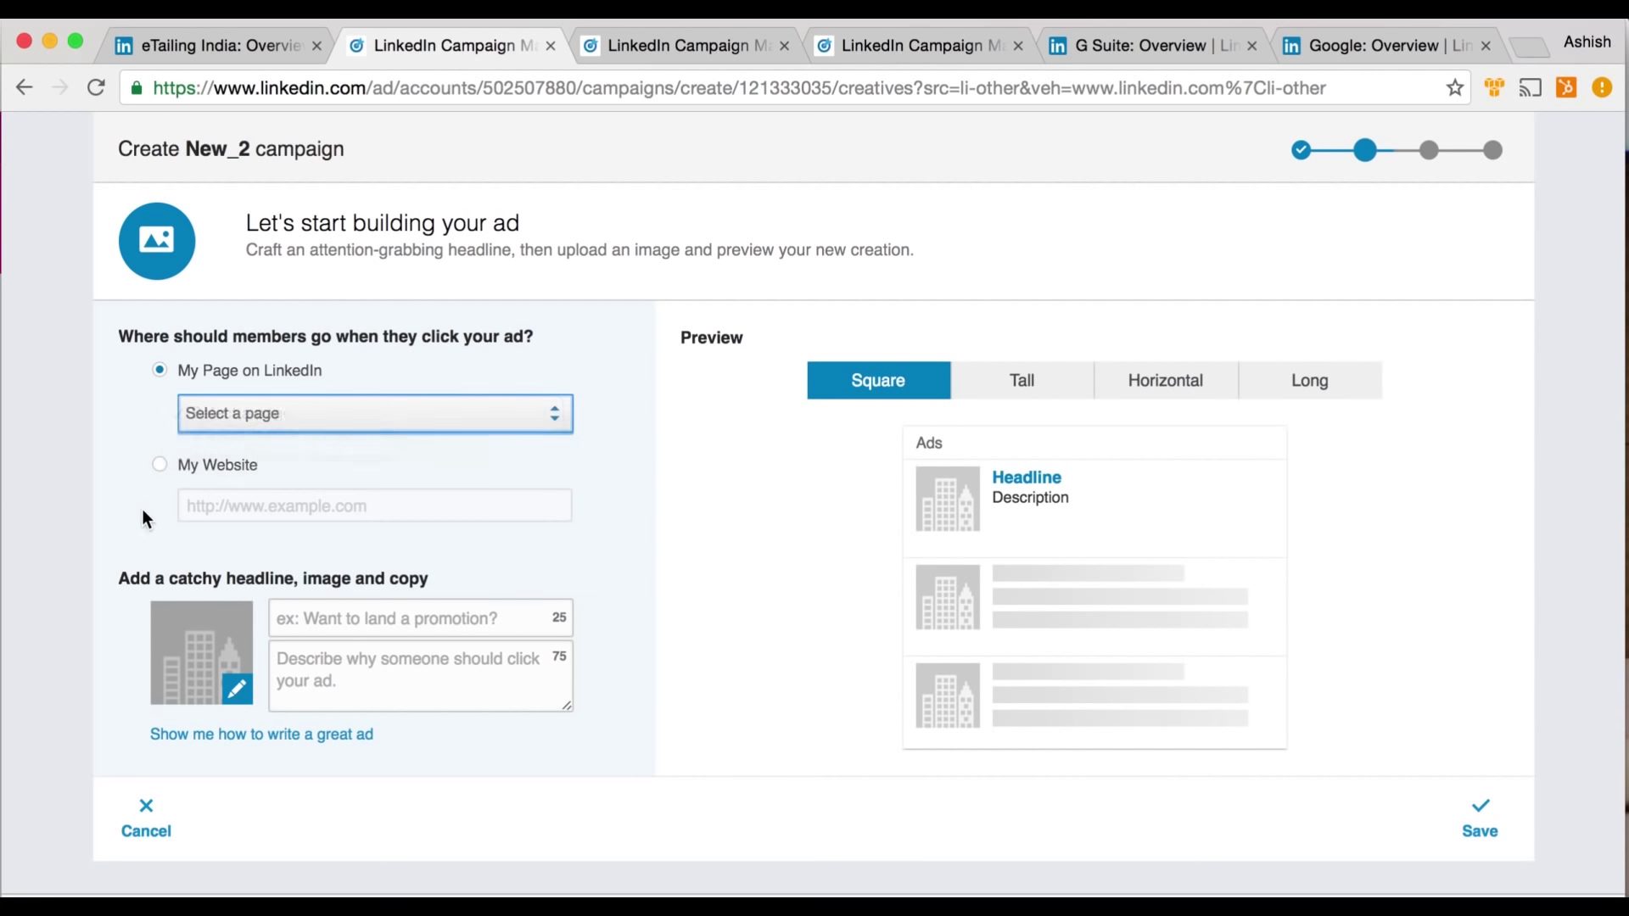
{"action": "left_click", "coordinate": [158, 464]}
{"action": "left_click", "coordinate": [233, 505]}
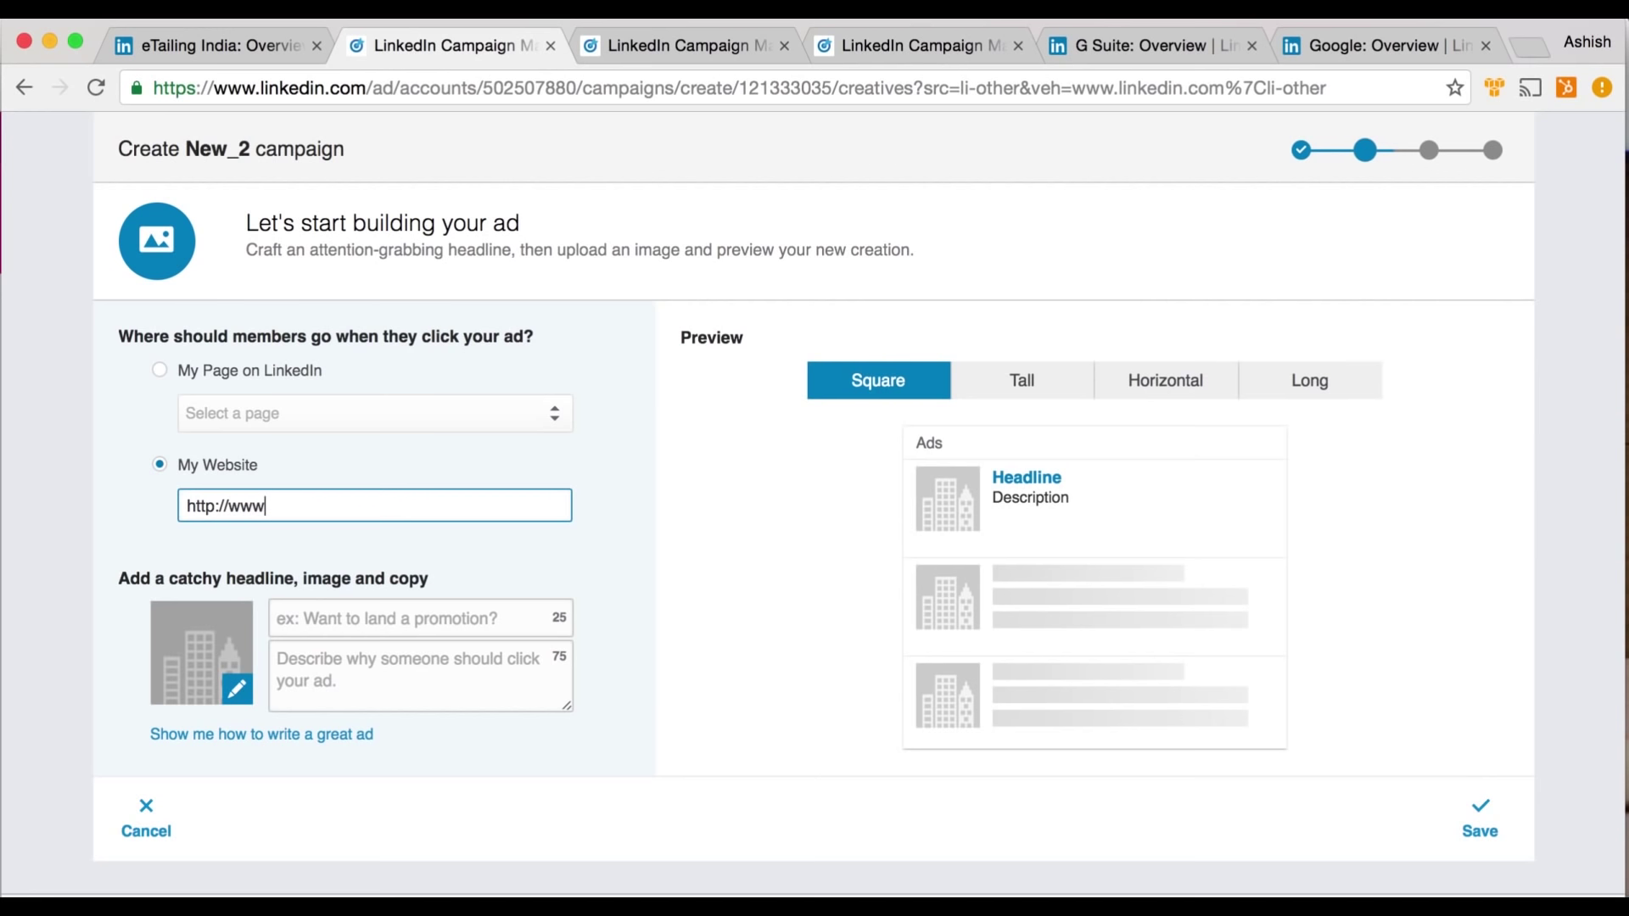
Enter edvantez.com as the URL, then type a trial '30% Off' headline and erase it
{"action": "type", "text": "edvantez.com"}
{"action": "key", "text": "Tab"}
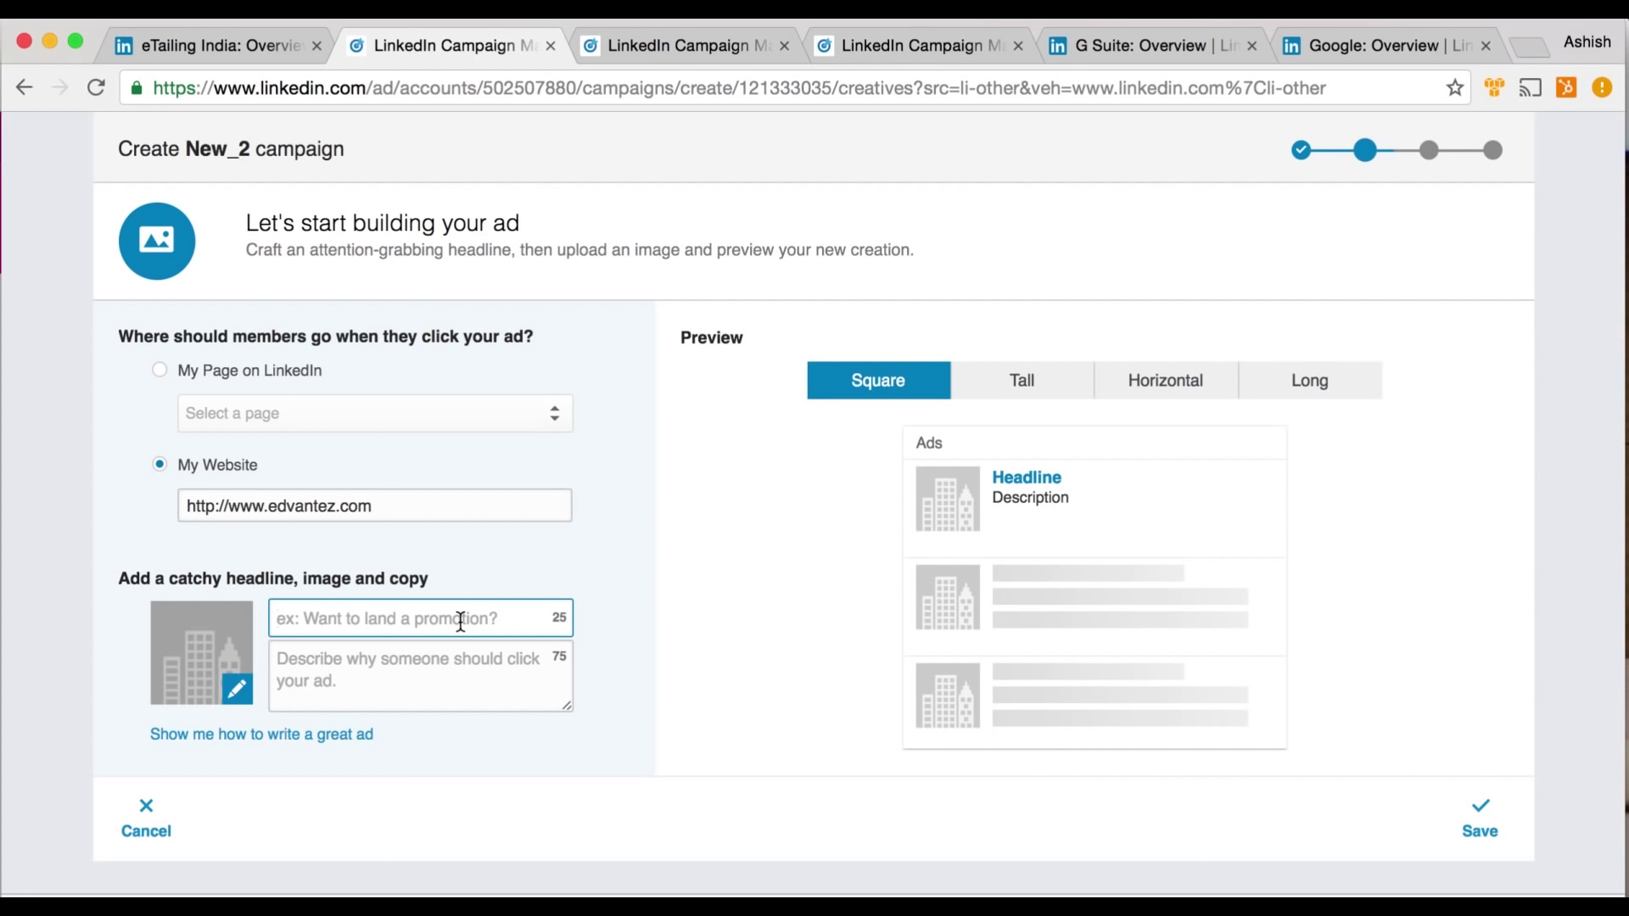
{"action": "type", "text": "30% Off"}
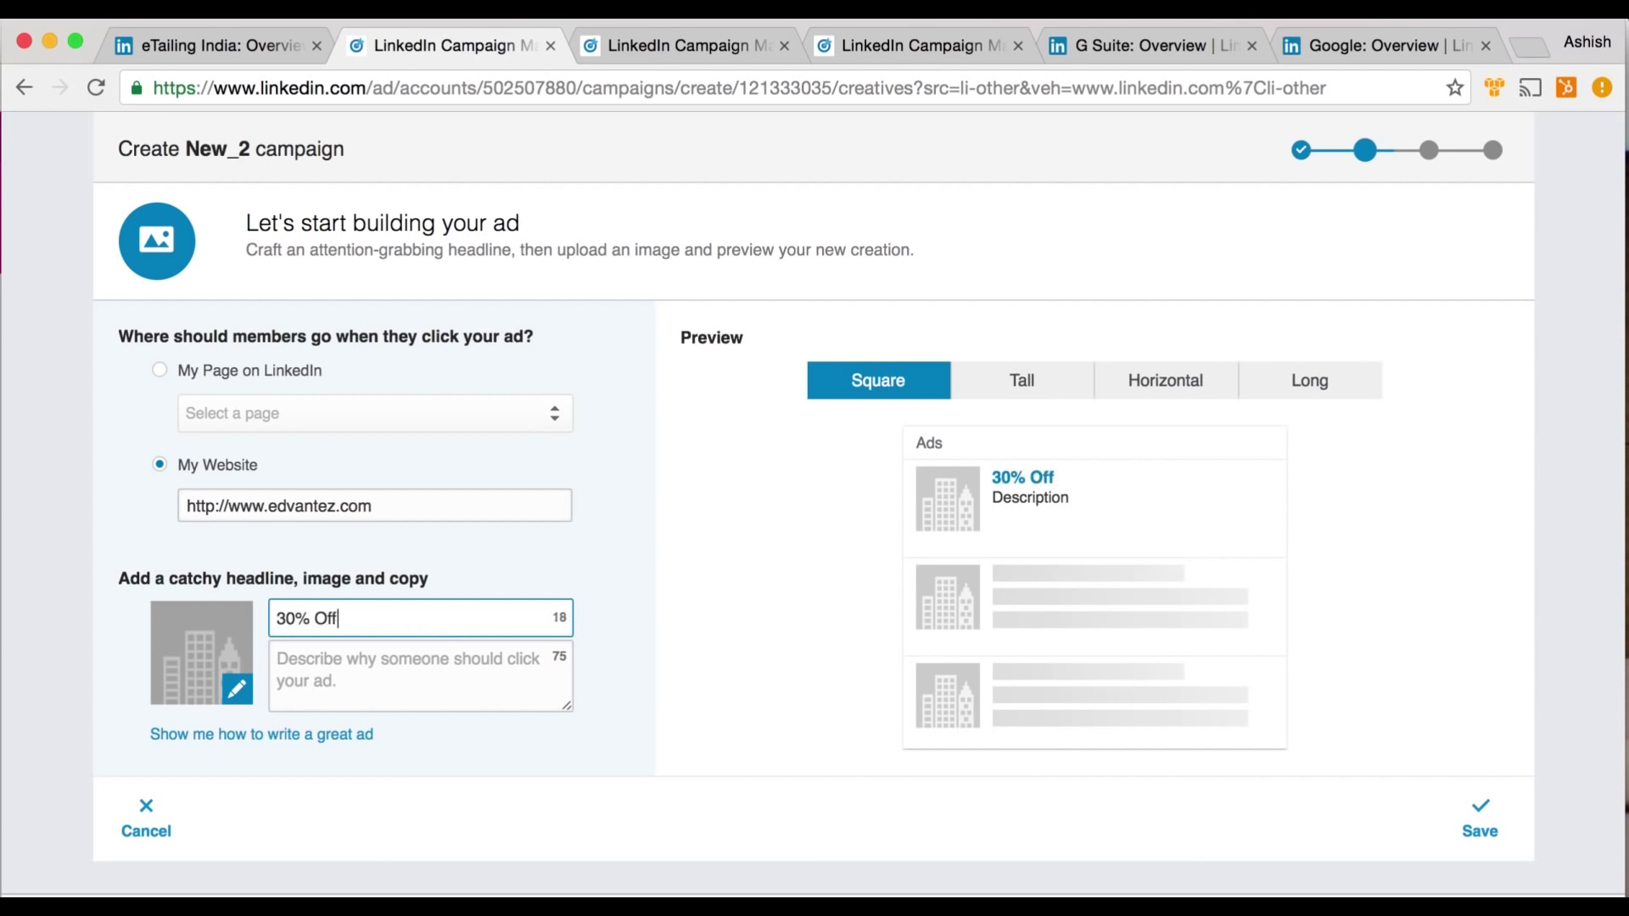
{"action": "key", "text": "BackSpace"}
{"action": "key", "text": "BackSpace"}
{"action": "key", "text": "BackSpace"}
{"action": "key", "text": "BackSpace"}
{"action": "key", "text": "BackSpace"}
{"action": "key", "text": "BackSpace"}
{"action": "key", "text": "BackSpace"}
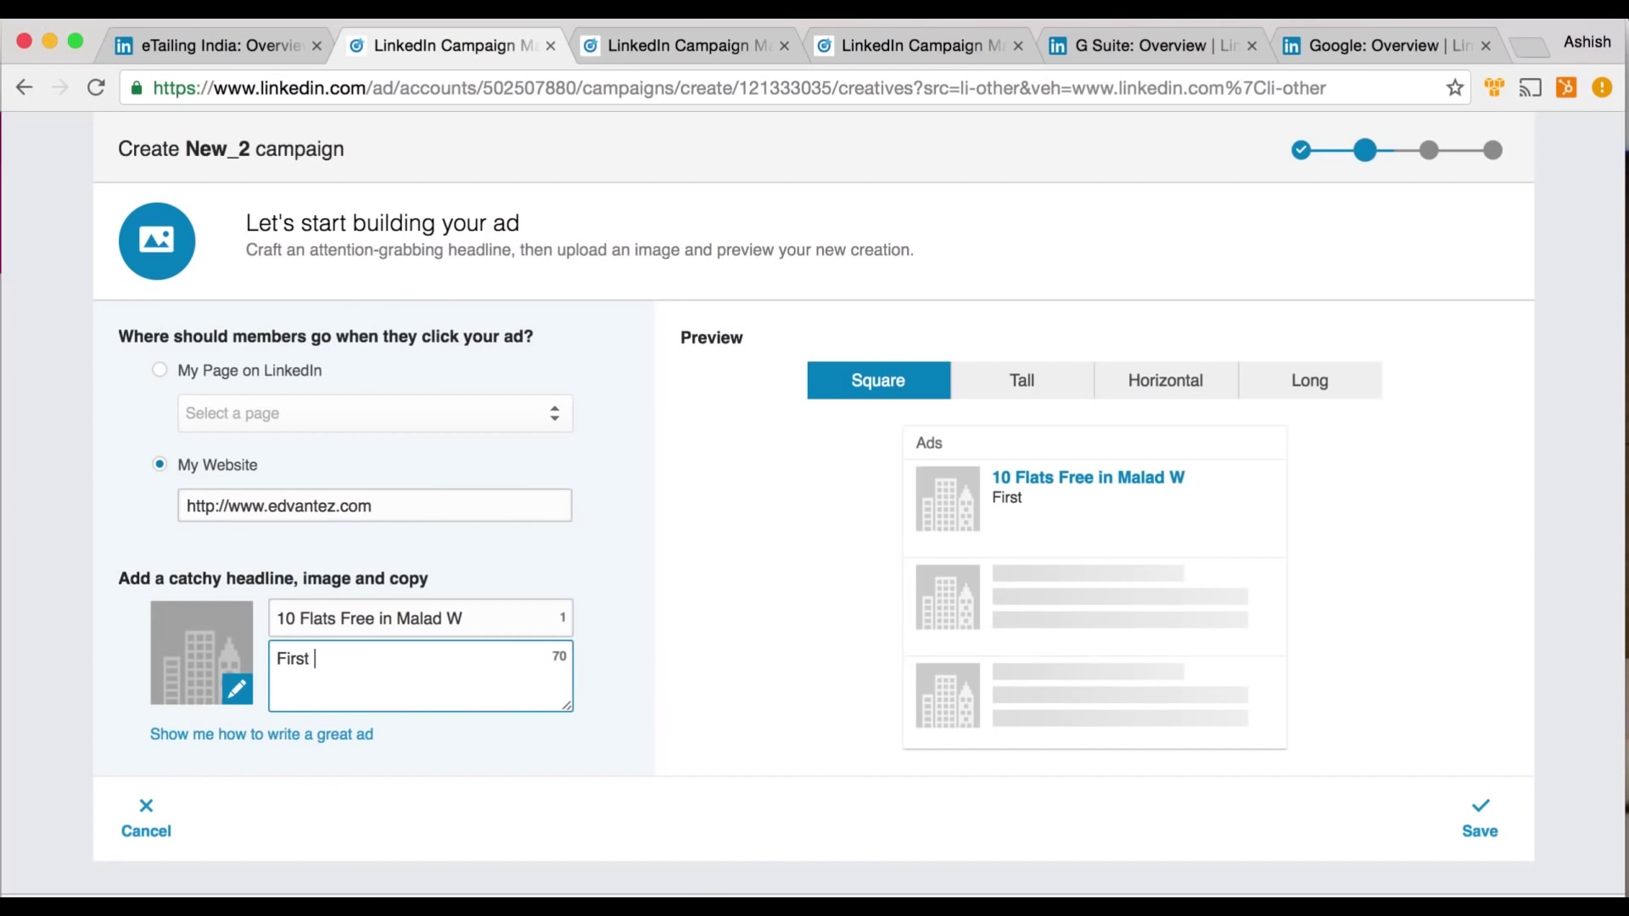
Complete the description as 'First 10 FLats Free in Malad West. Register Today.... By Lodha' and open the image chooser
{"action": "type", "text": " FLats "}
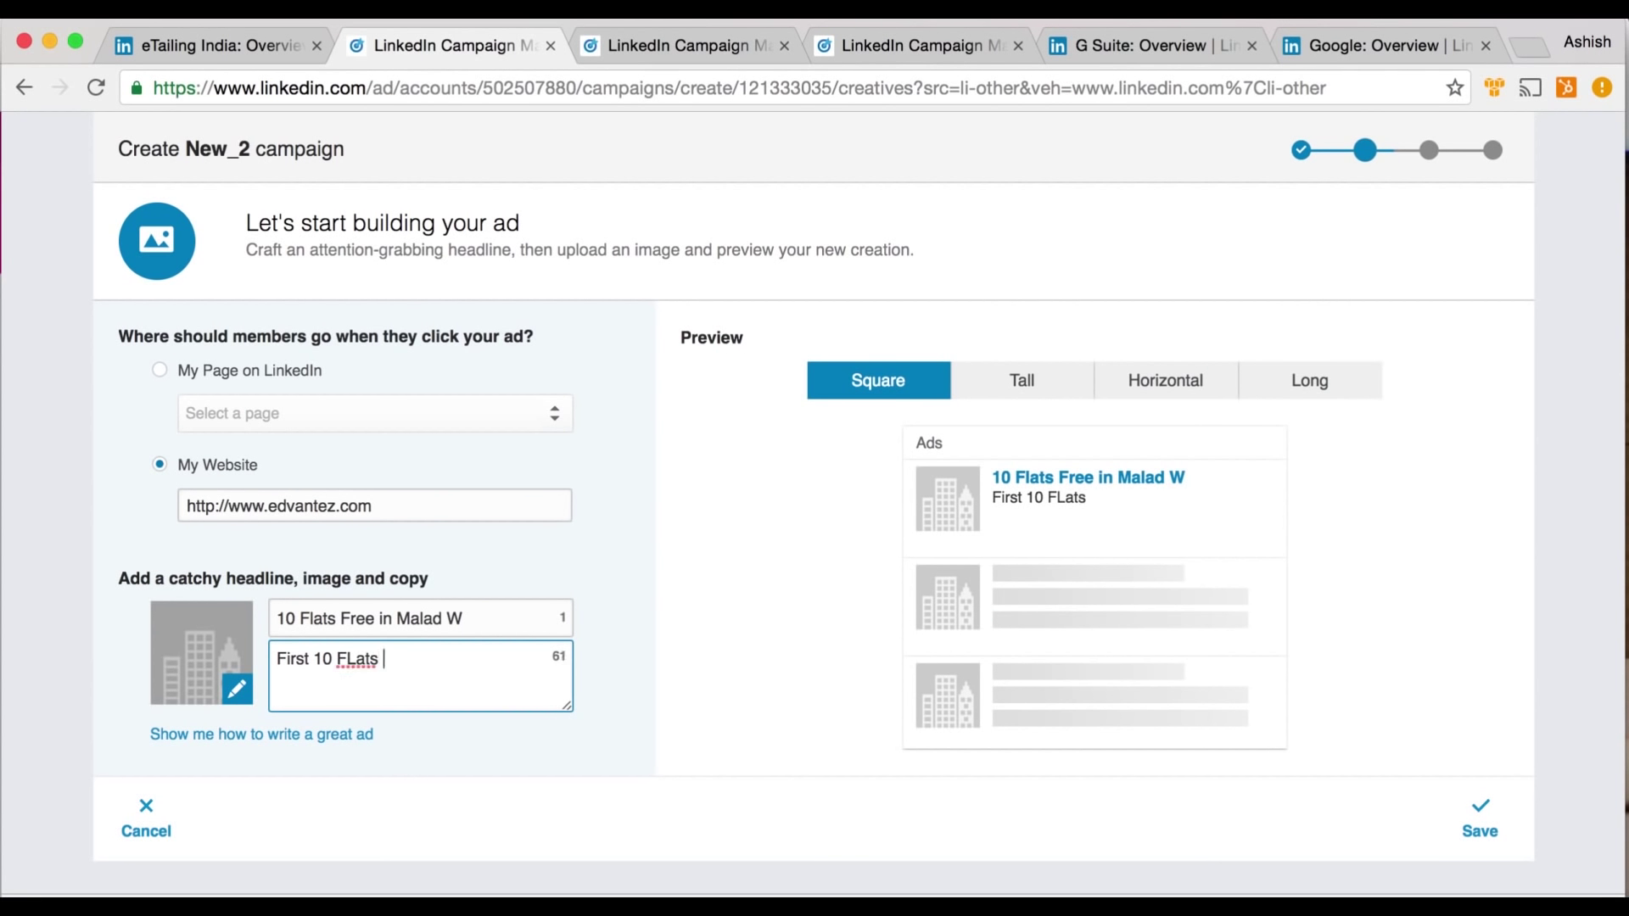
{"action": "type", "text": "Free in Malad West."}
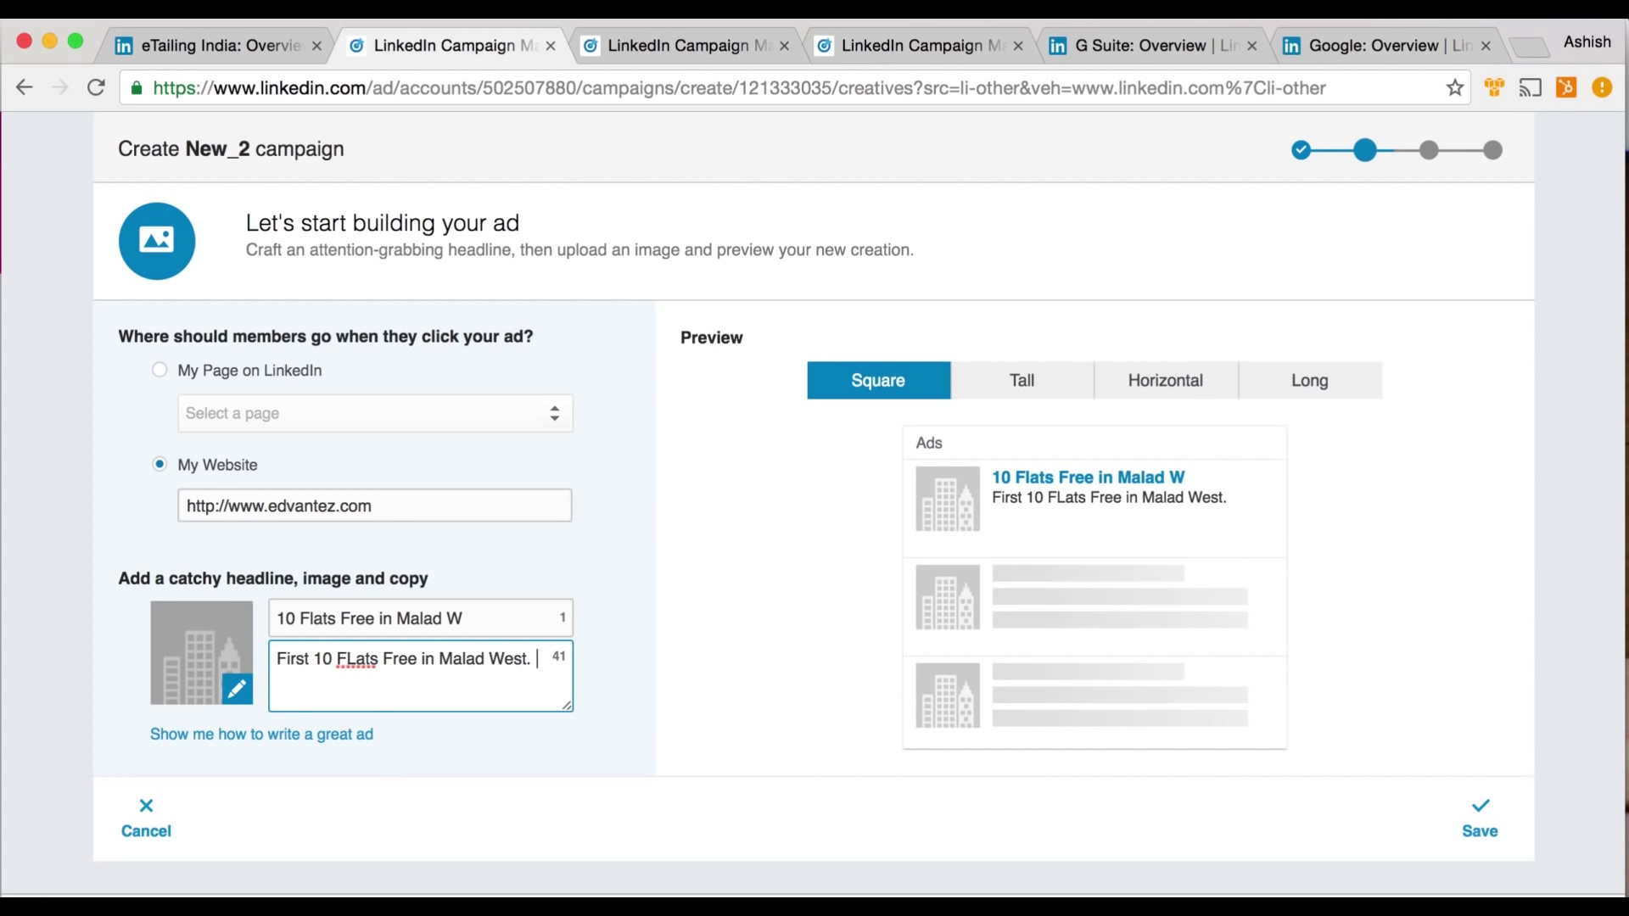
{"action": "type", "text": "register Today"}
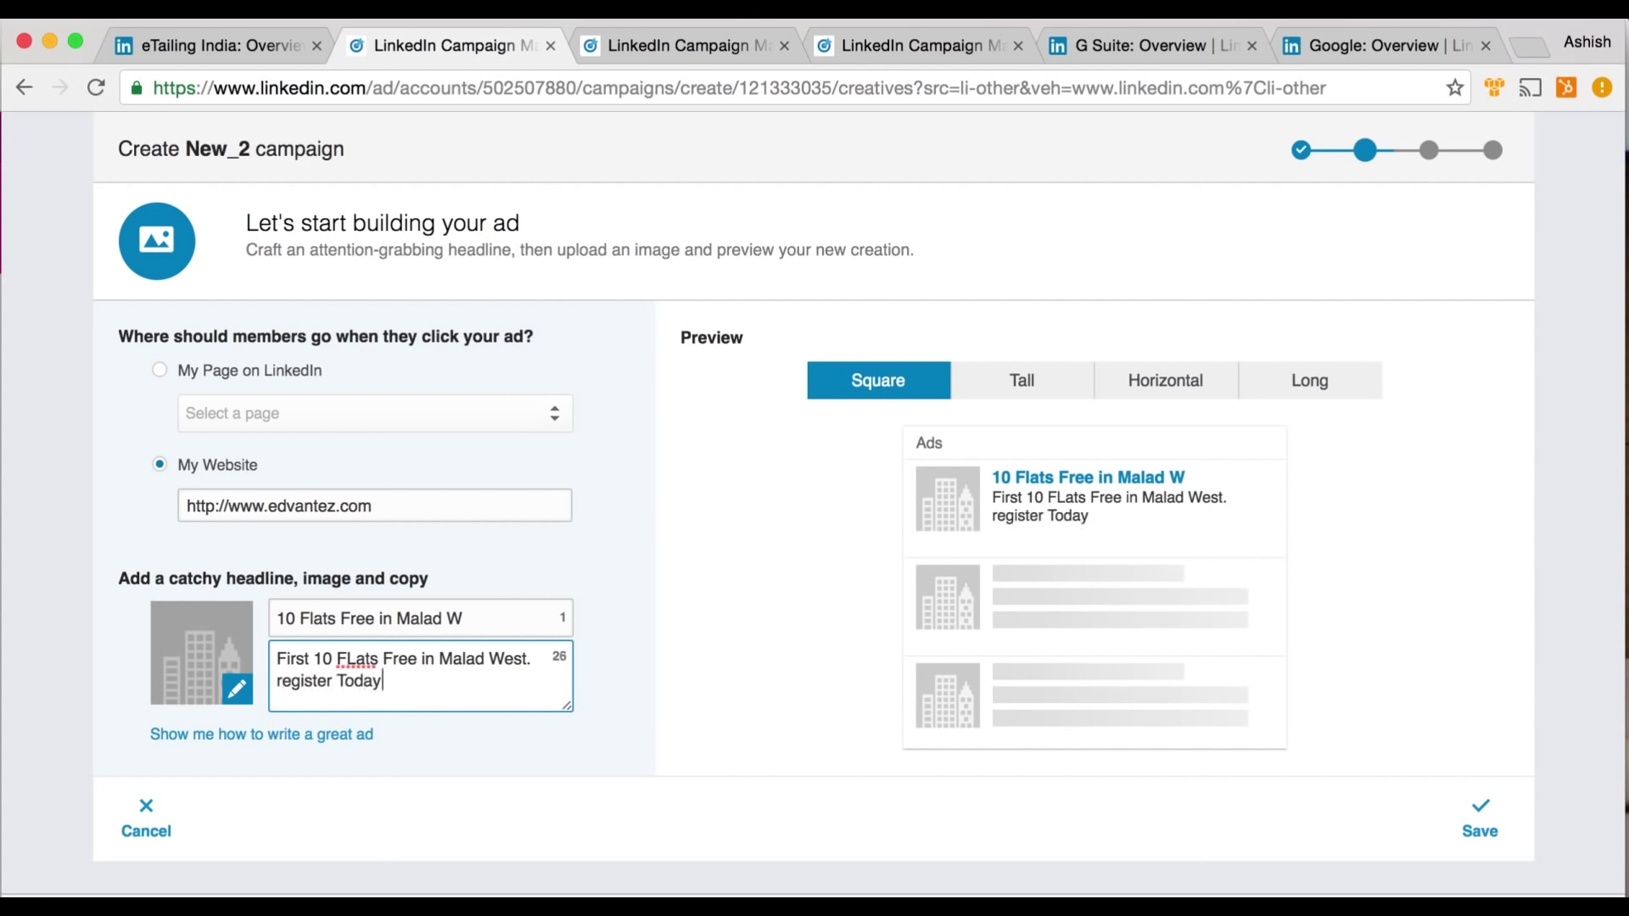
{"action": "left_click", "coordinate": [284, 681]}
{"action": "key", "text": "BackSpace"}
{"action": "type", "text": "R"}
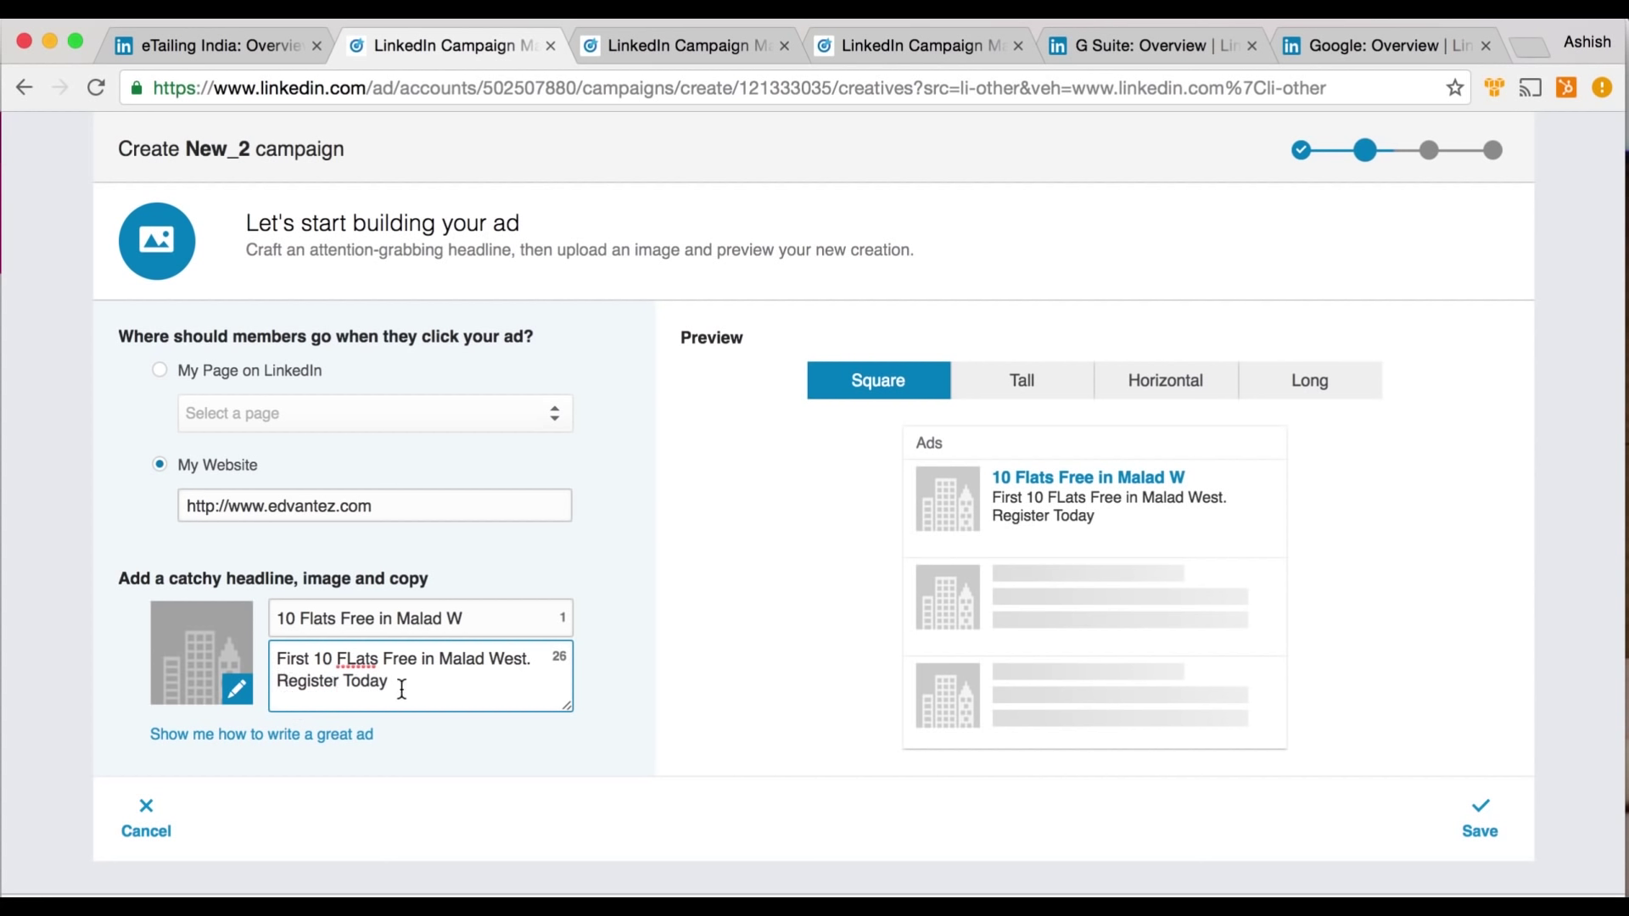
{"action": "left_click", "coordinate": [404, 686]}
{"action": "type", "text": ".... By Lodha"}
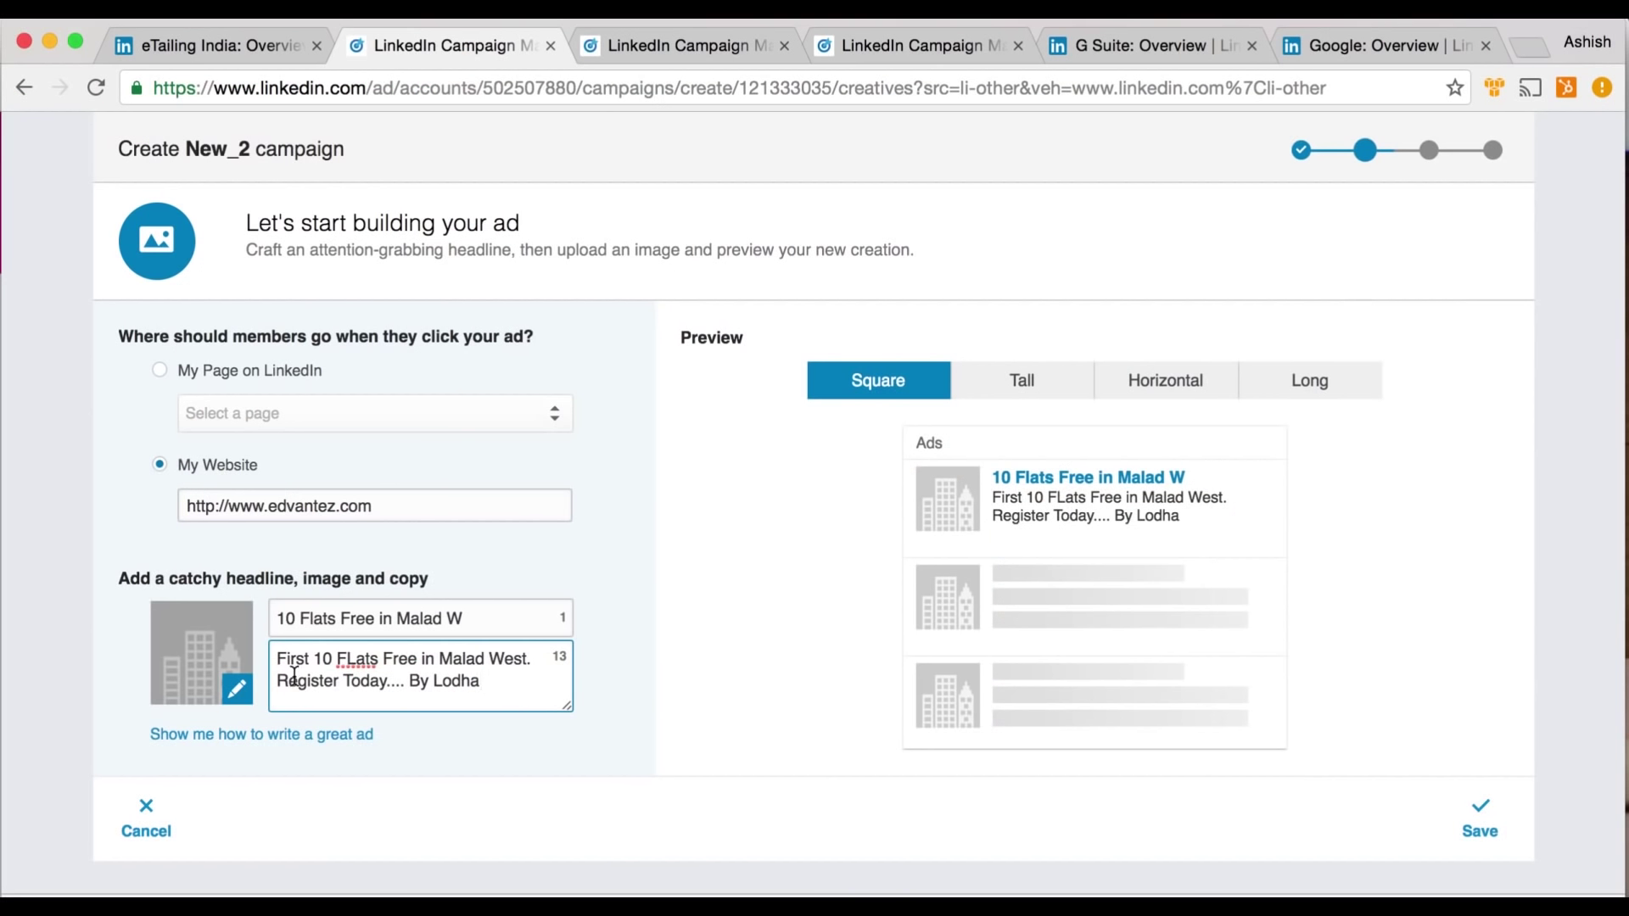
{"action": "left_click", "coordinate": [236, 688]}
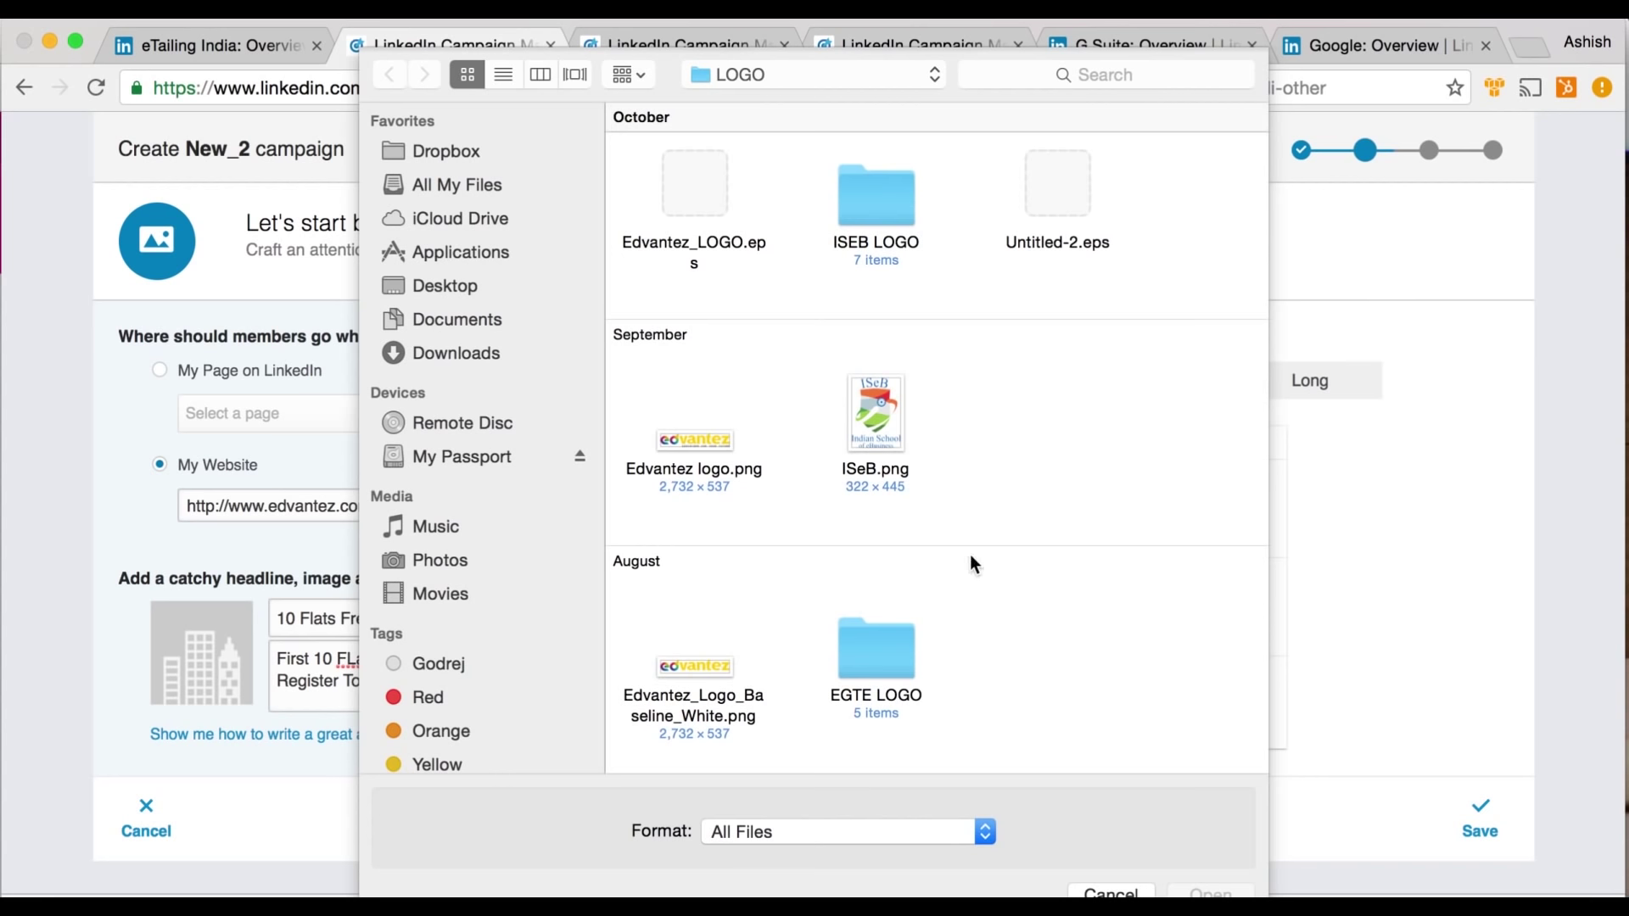
Choose ISeB.png as the ad image
{"action": "scroll", "coordinate": [903, 465], "scroll_direction": "up", "scroll_amount": 3}
{"action": "scroll", "coordinate": [897, 553], "scroll_direction": "up", "scroll_amount": 2}
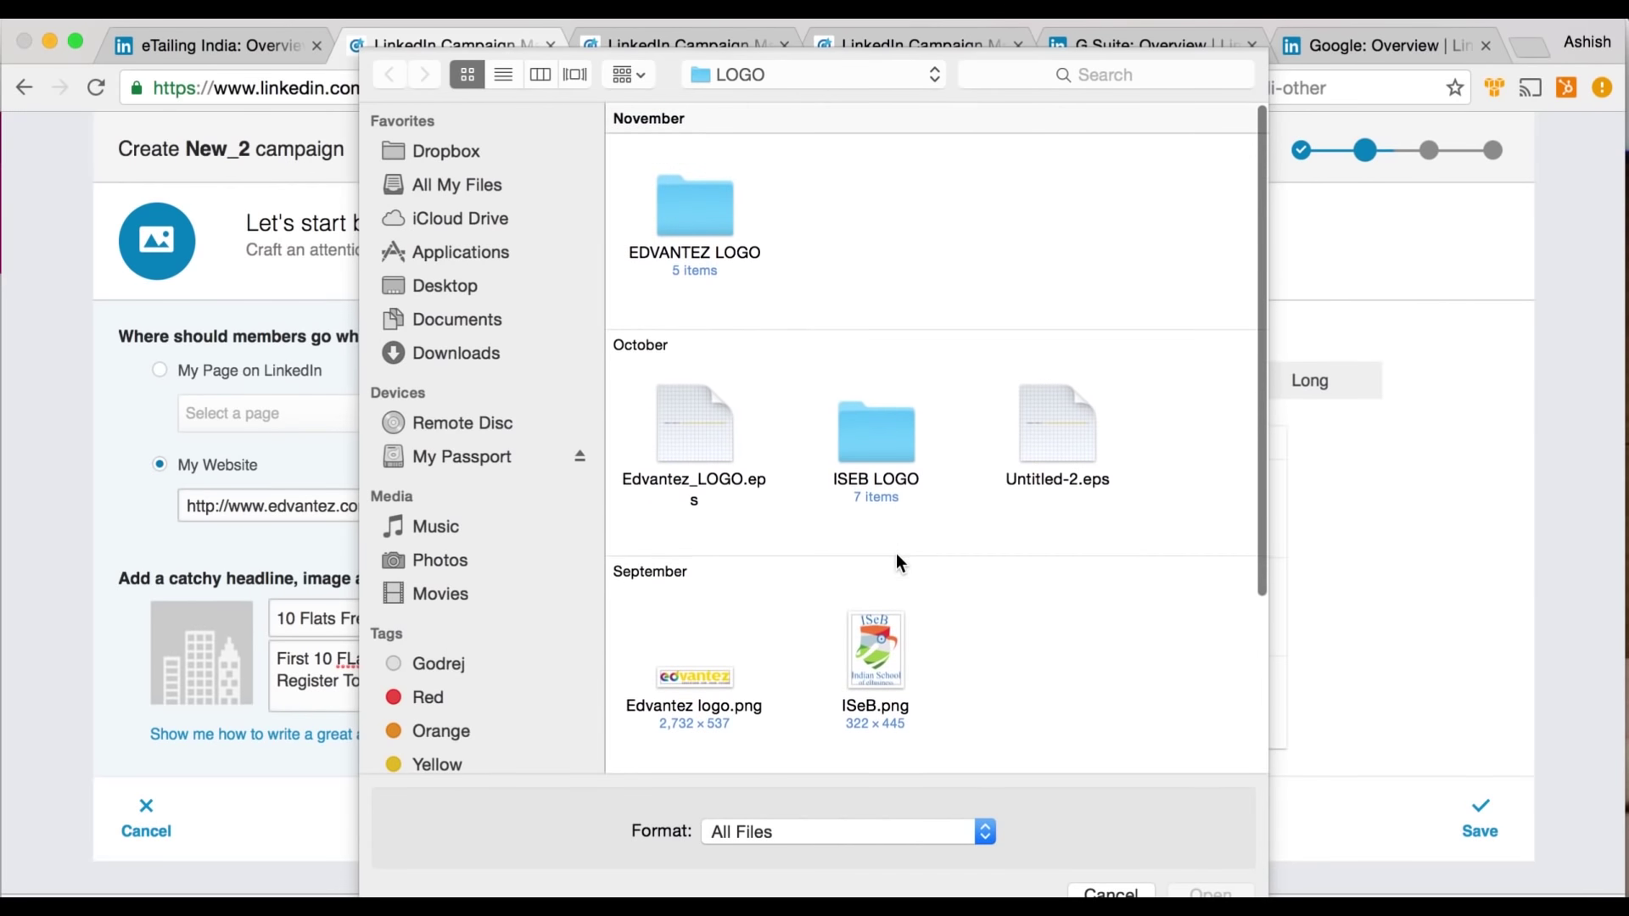
{"action": "left_click", "coordinate": [884, 628]}
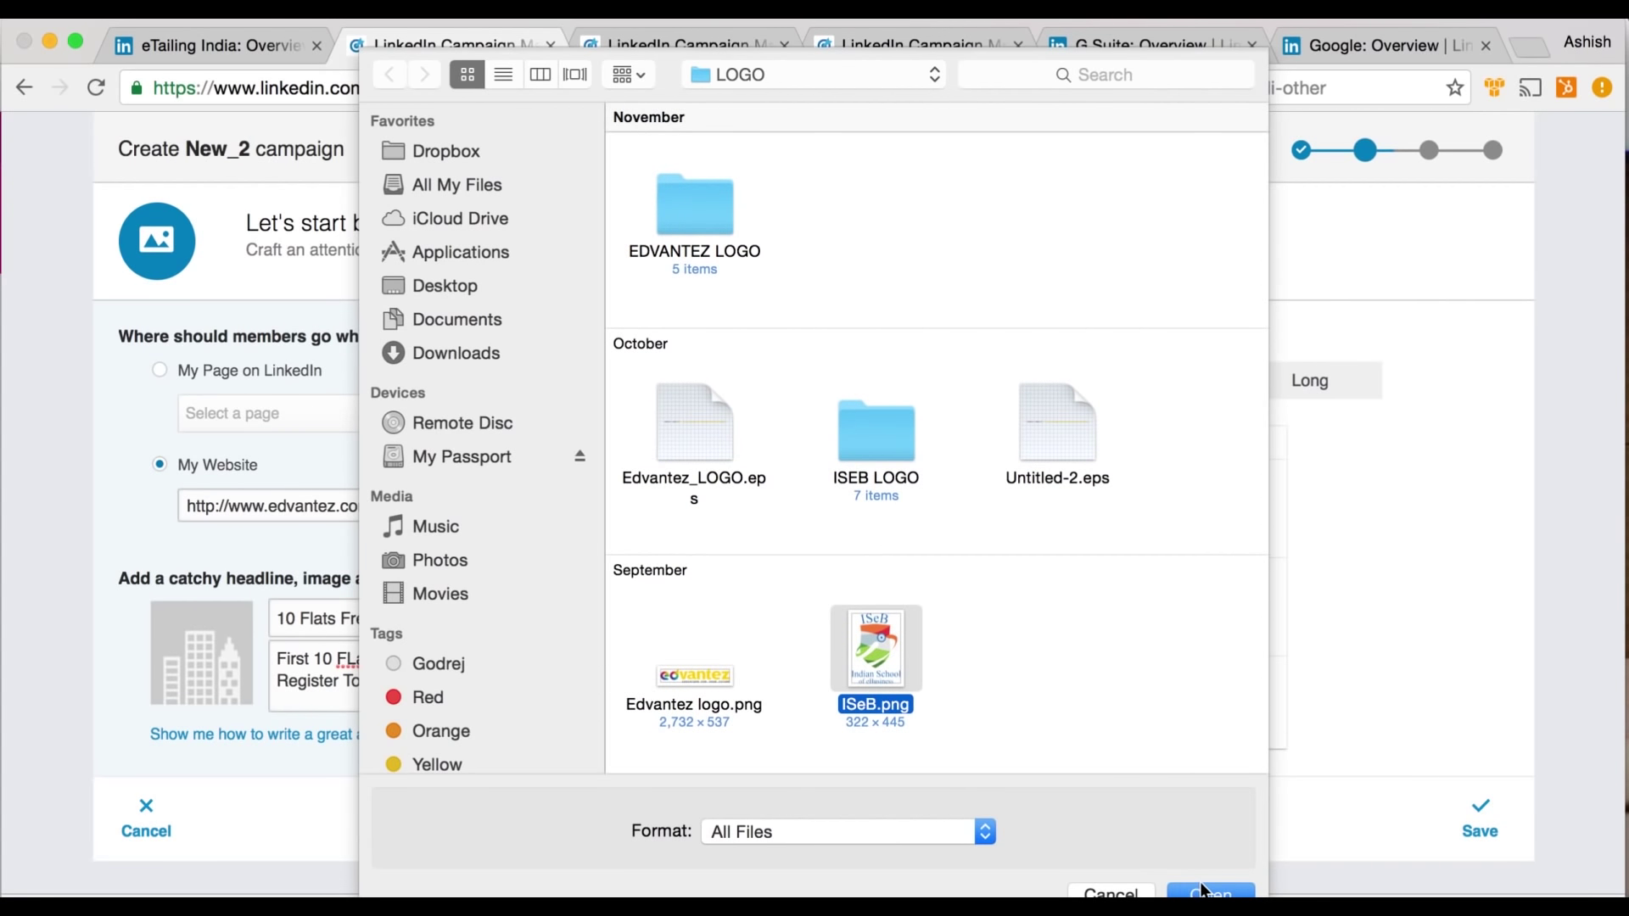
{"action": "key", "text": "Return"}
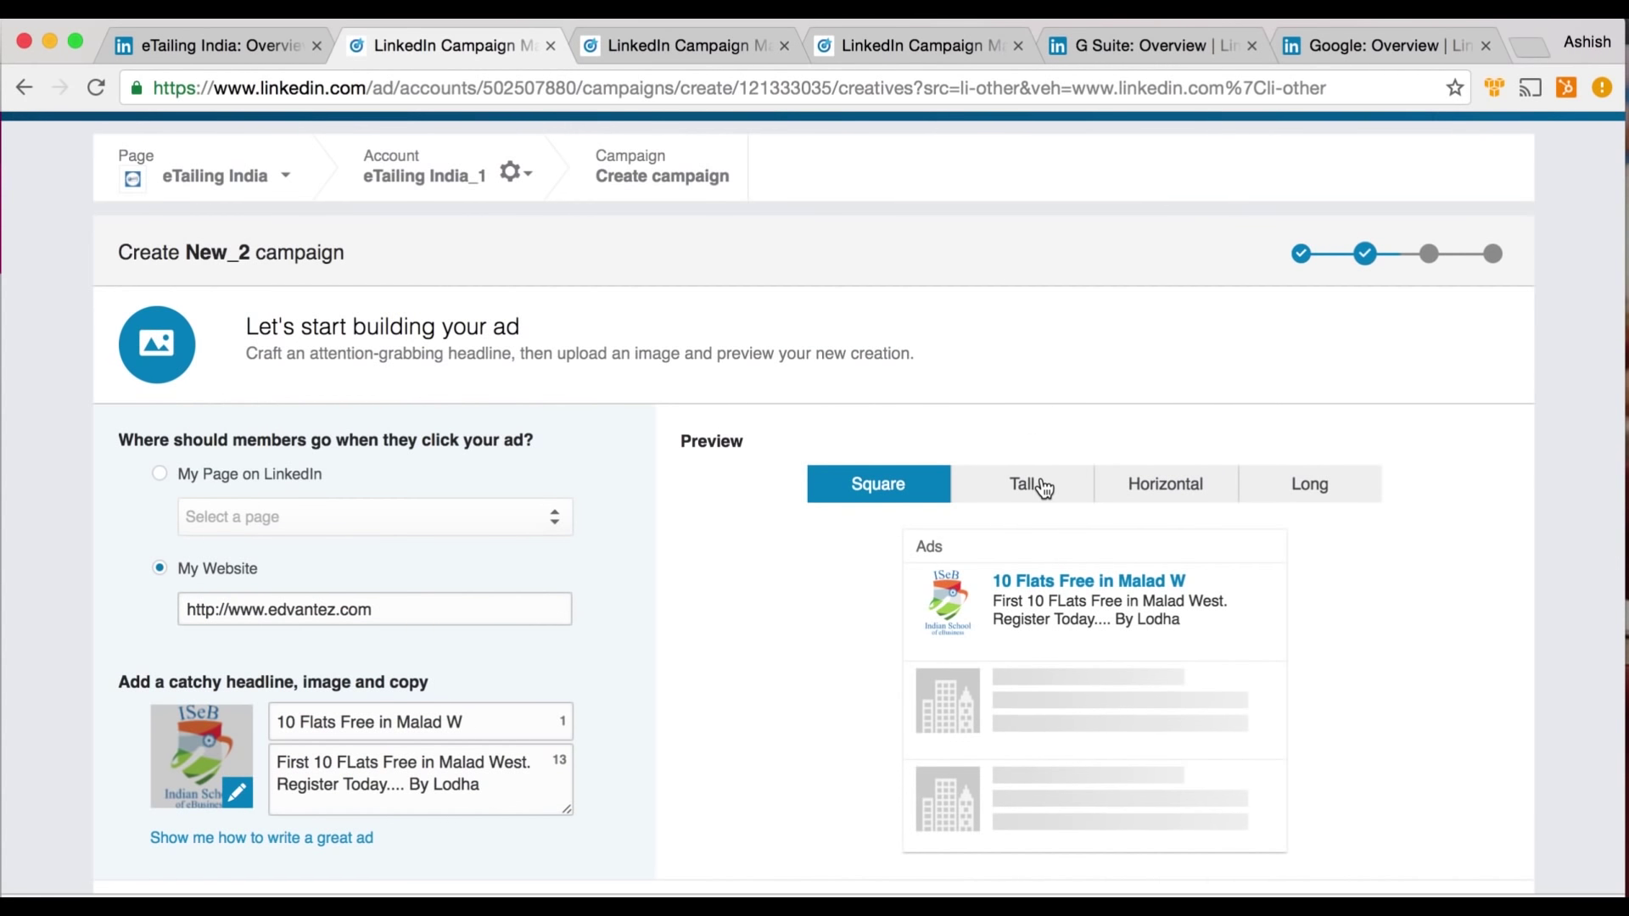
Preview the ad in the Tall, Horizontal and Long layouts, then save the Text Ad
{"action": "left_click", "coordinate": [1043, 488]}
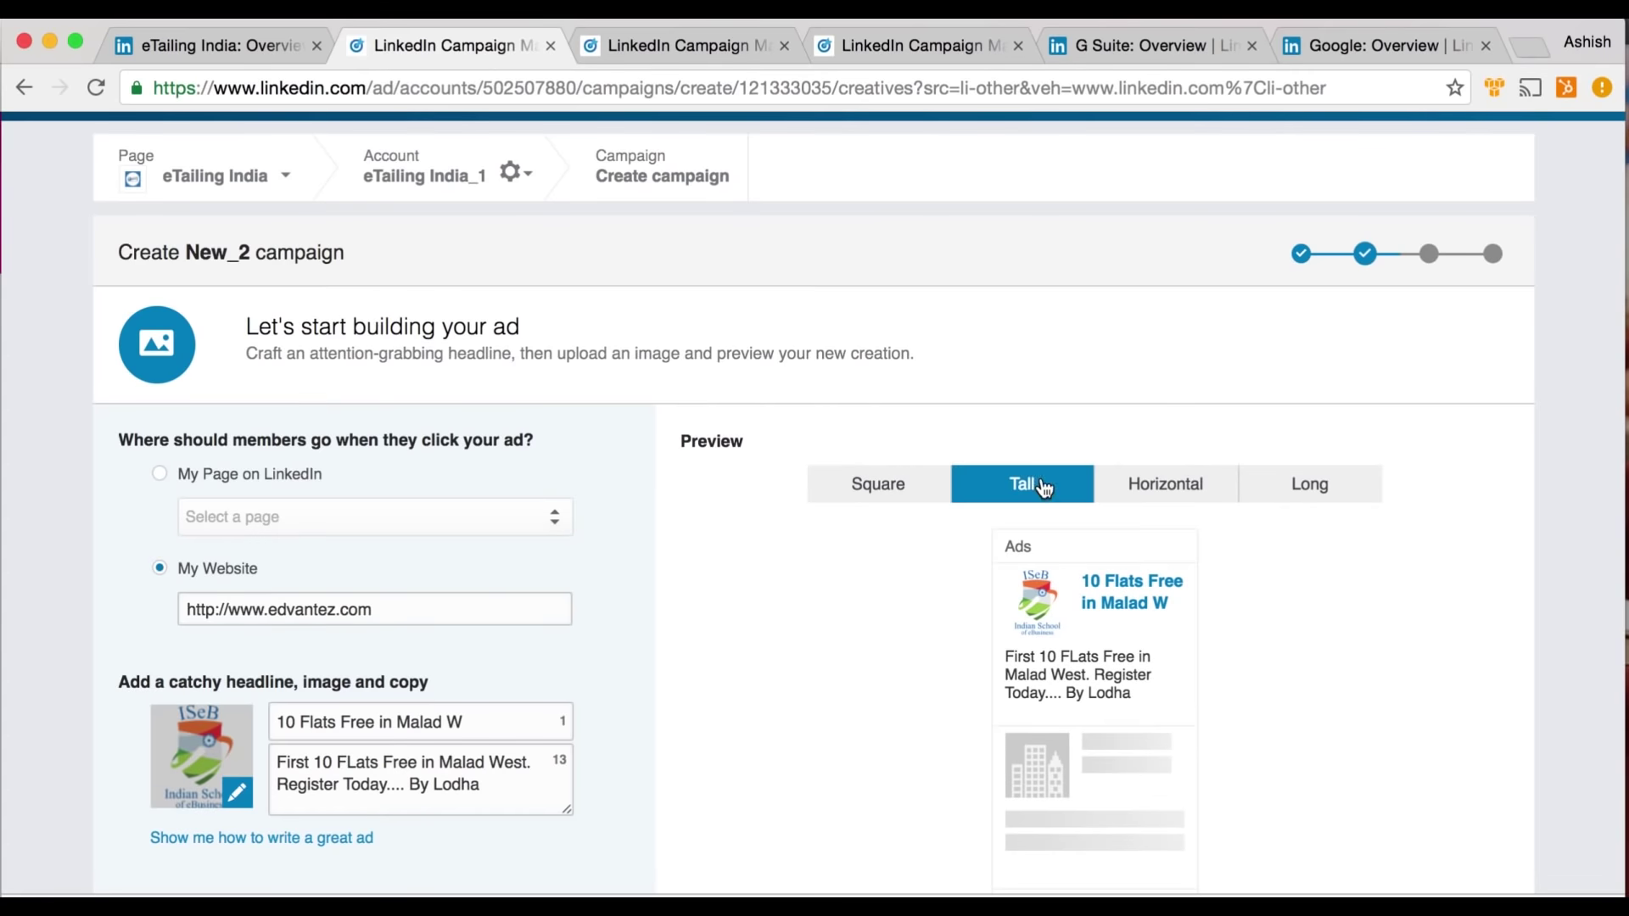
{"action": "left_click", "coordinate": [1157, 492]}
{"action": "left_click", "coordinate": [1298, 488]}
{"action": "scroll", "coordinate": [1331, 609], "scroll_direction": "down", "scroll_amount": 1}
{"action": "scroll", "coordinate": [1340, 619], "scroll_direction": "down", "scroll_amount": 3}
{"action": "left_click", "coordinate": [1479, 763]}
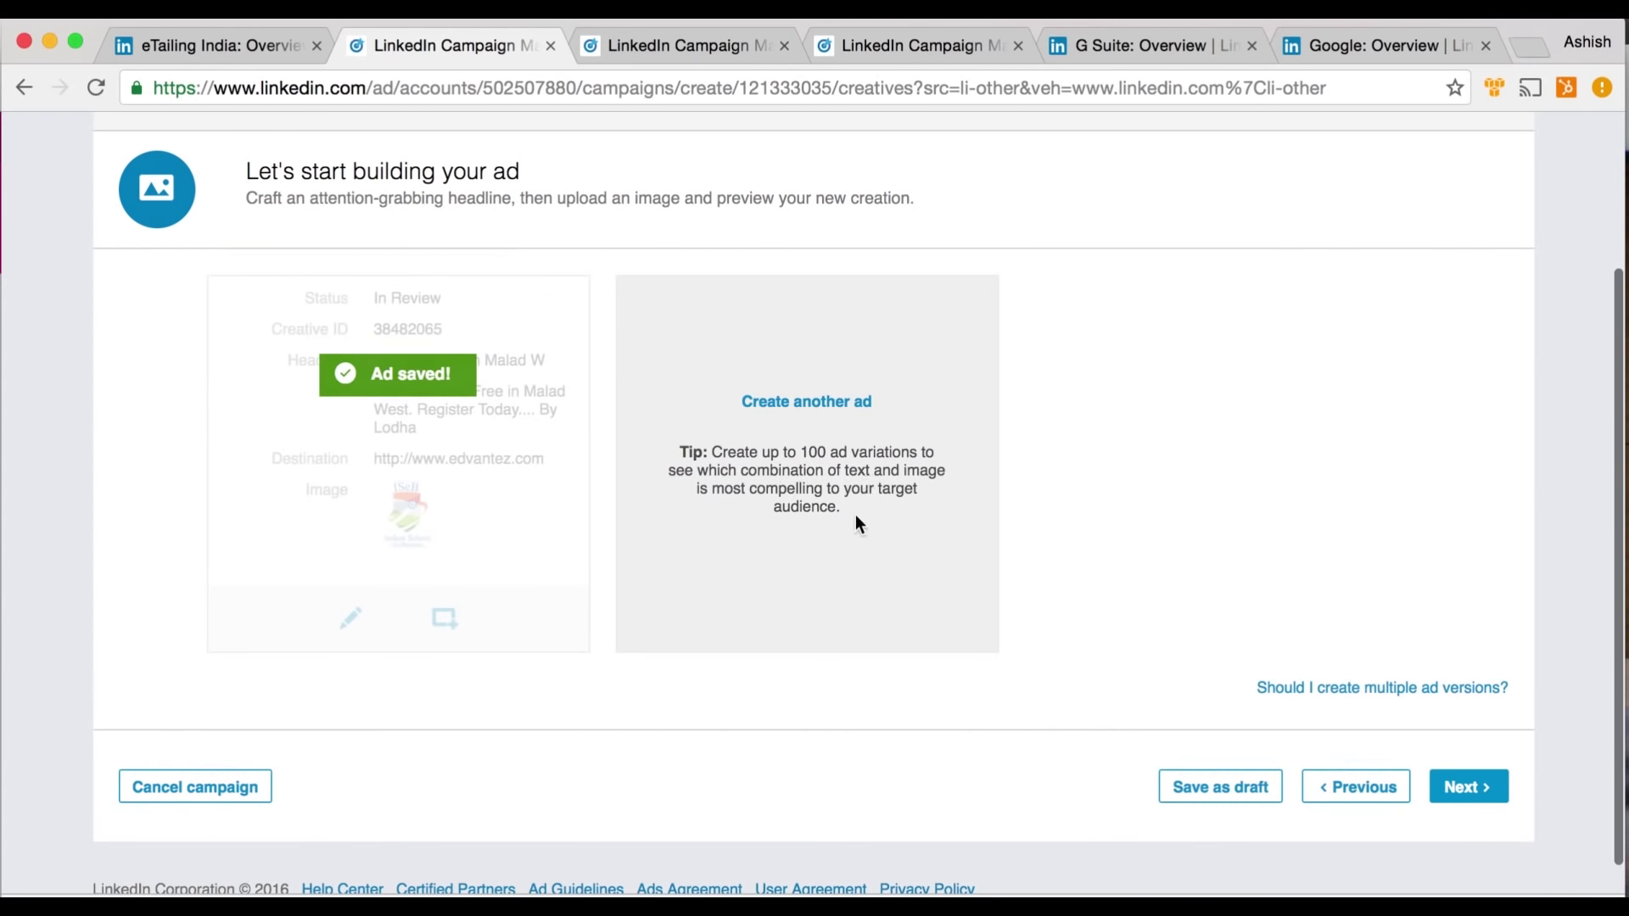
Continue from the finished New_2 ad to the audience targeting page
{"action": "left_click_drag", "start_coordinate": [840, 508], "coordinate": [666, 444]}
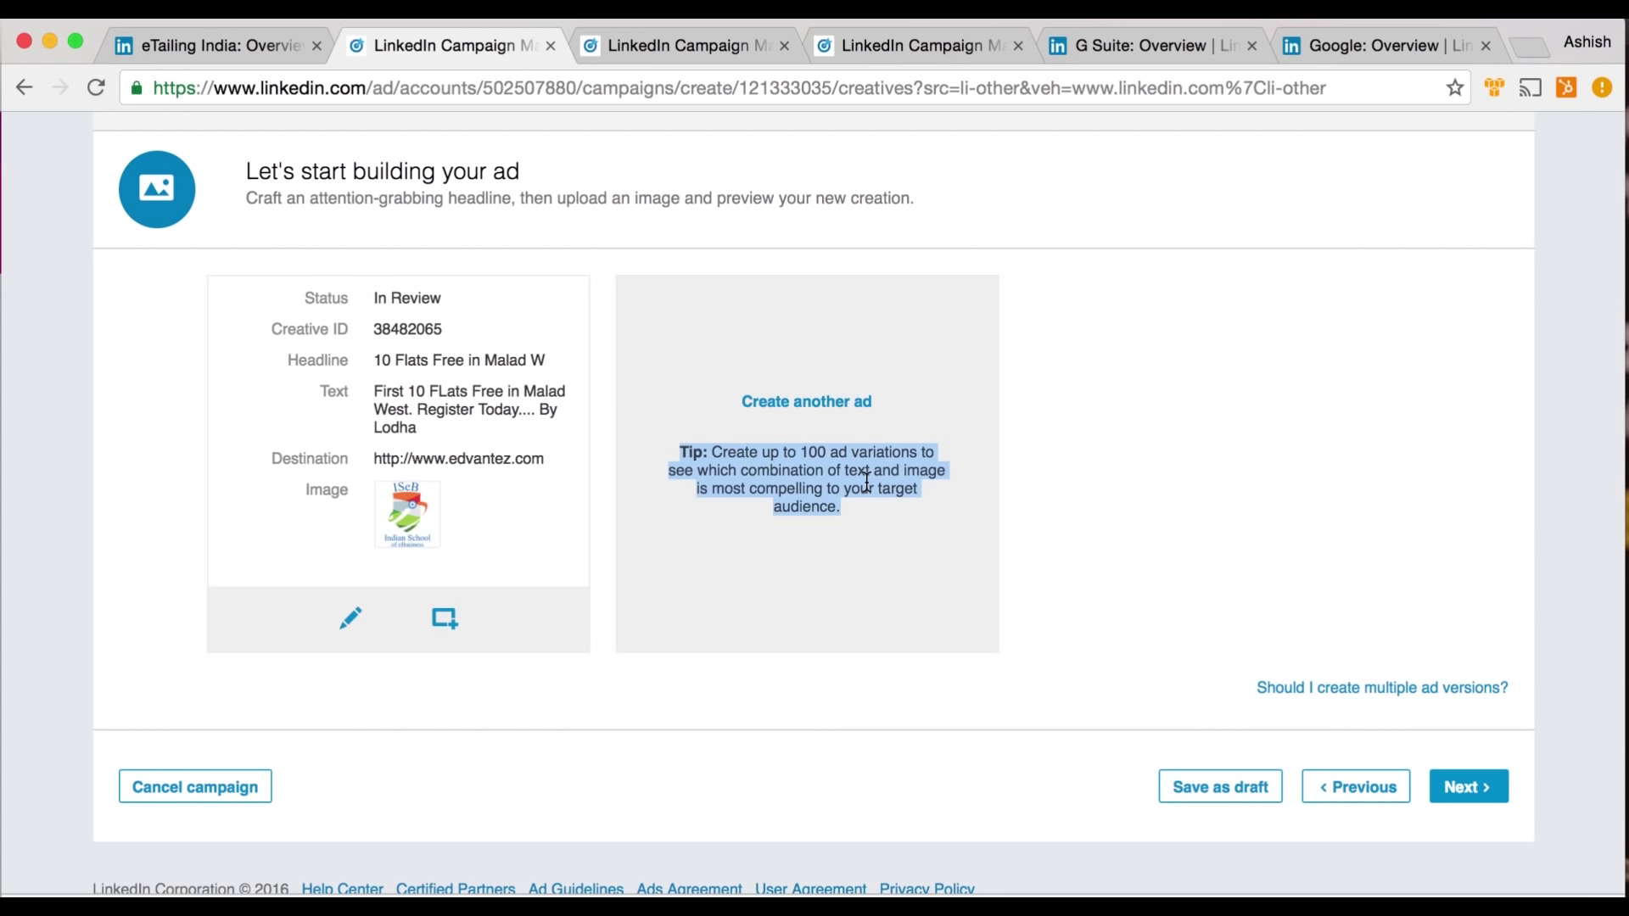
{"action": "left_click", "coordinate": [981, 598]}
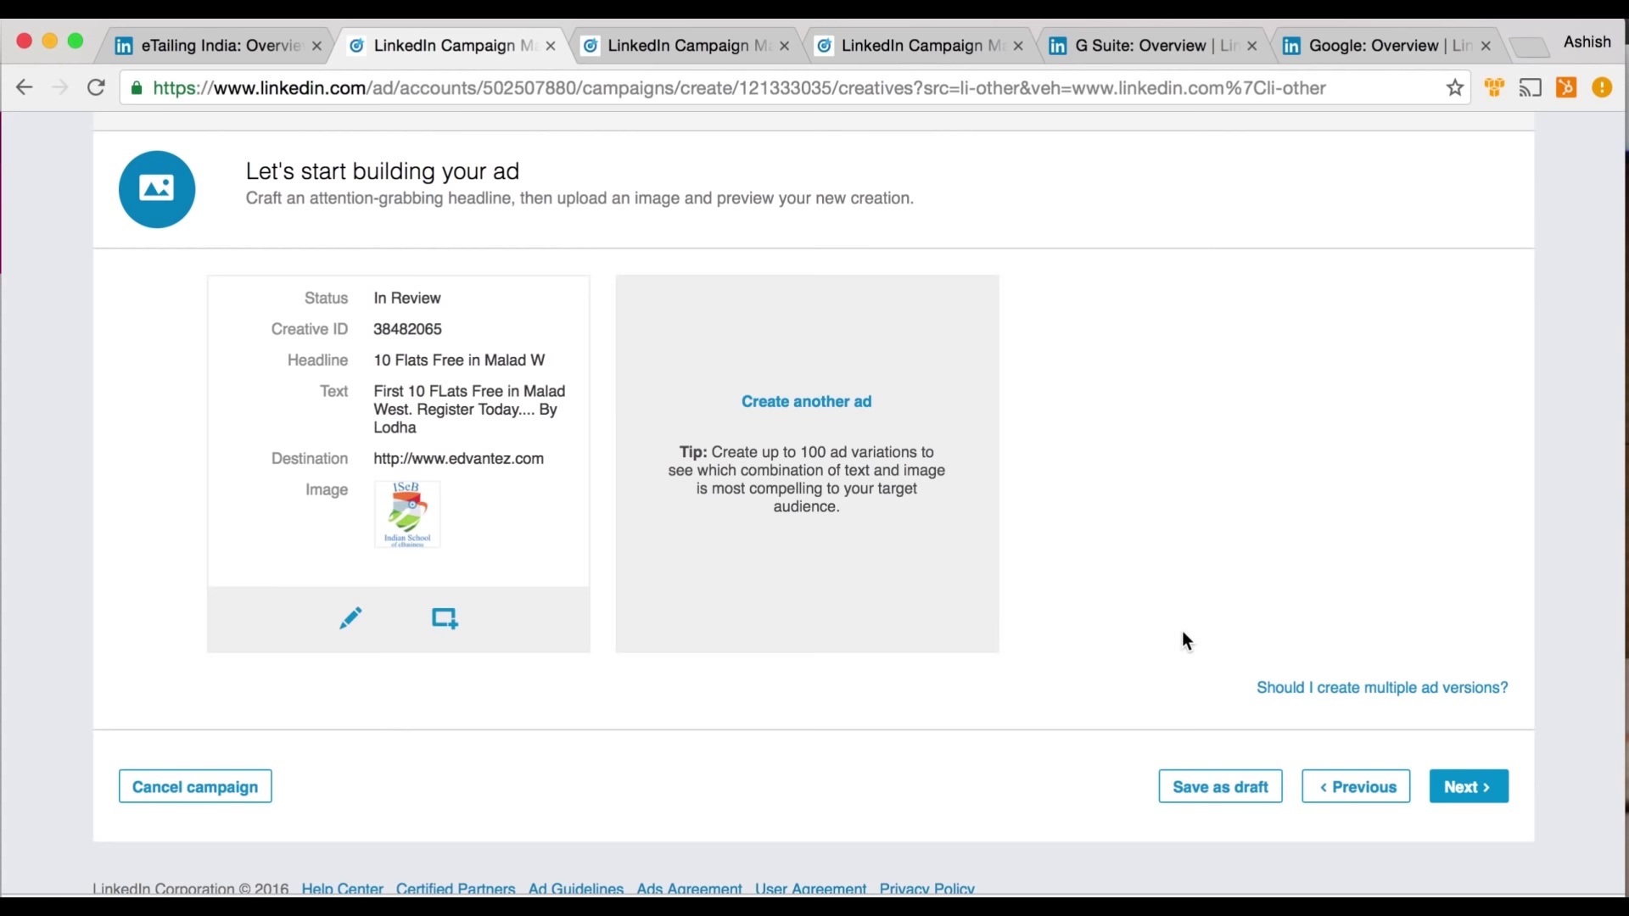
{"action": "left_click", "coordinate": [1466, 785]}
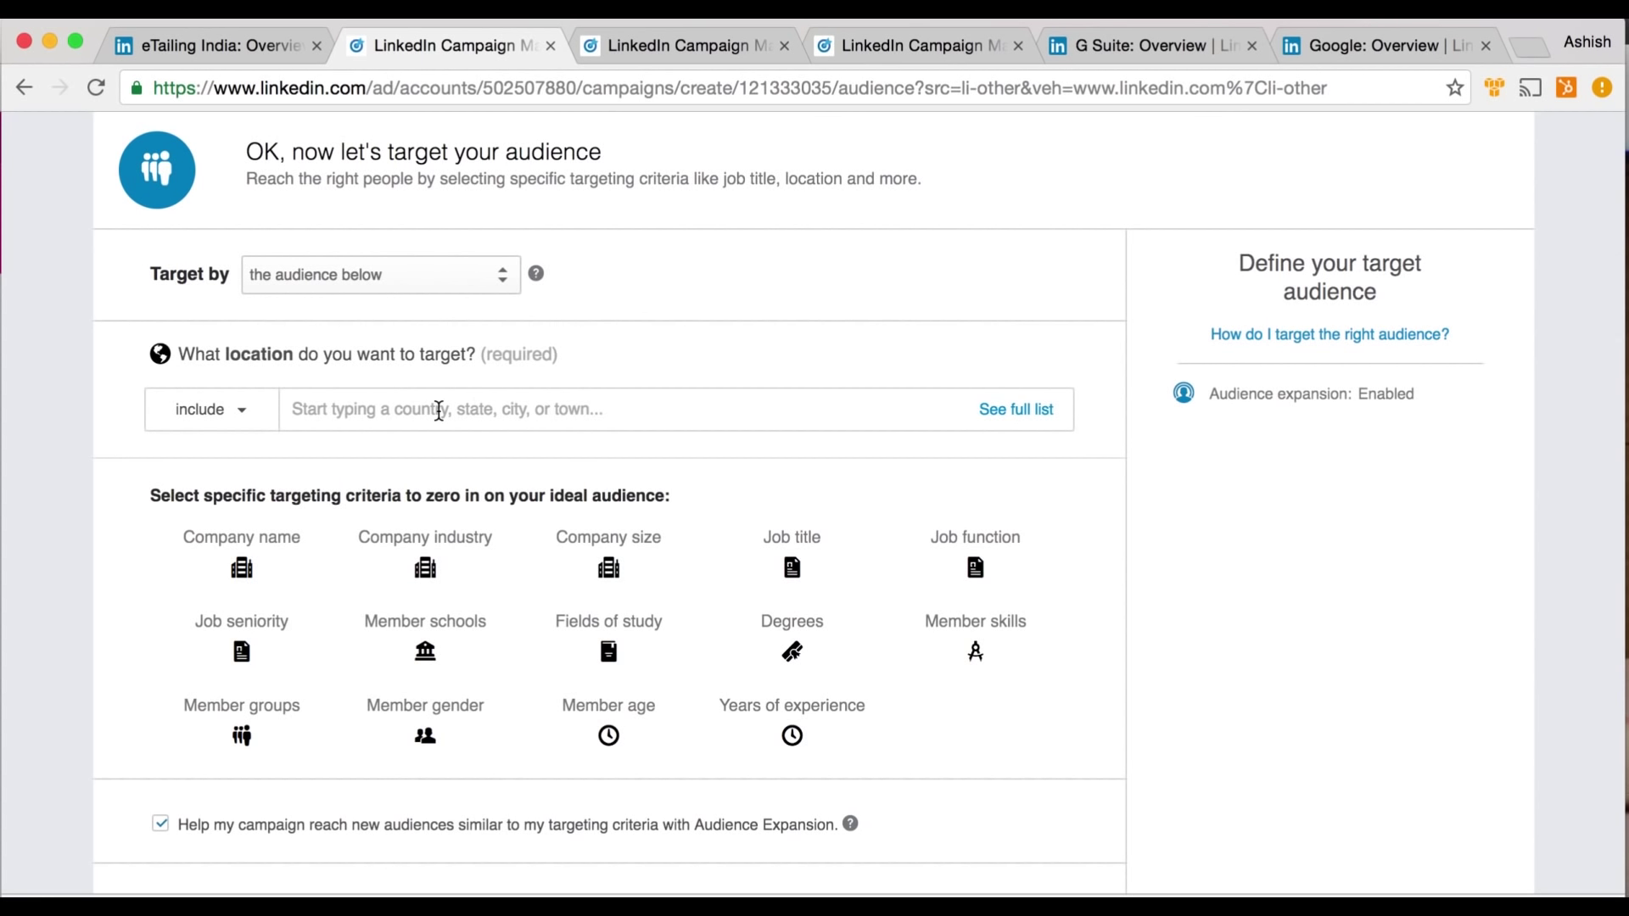
Target the location Mumbai Area, India, replacing the mistaken Malawi entry
{"action": "left_click", "coordinate": [439, 412]}
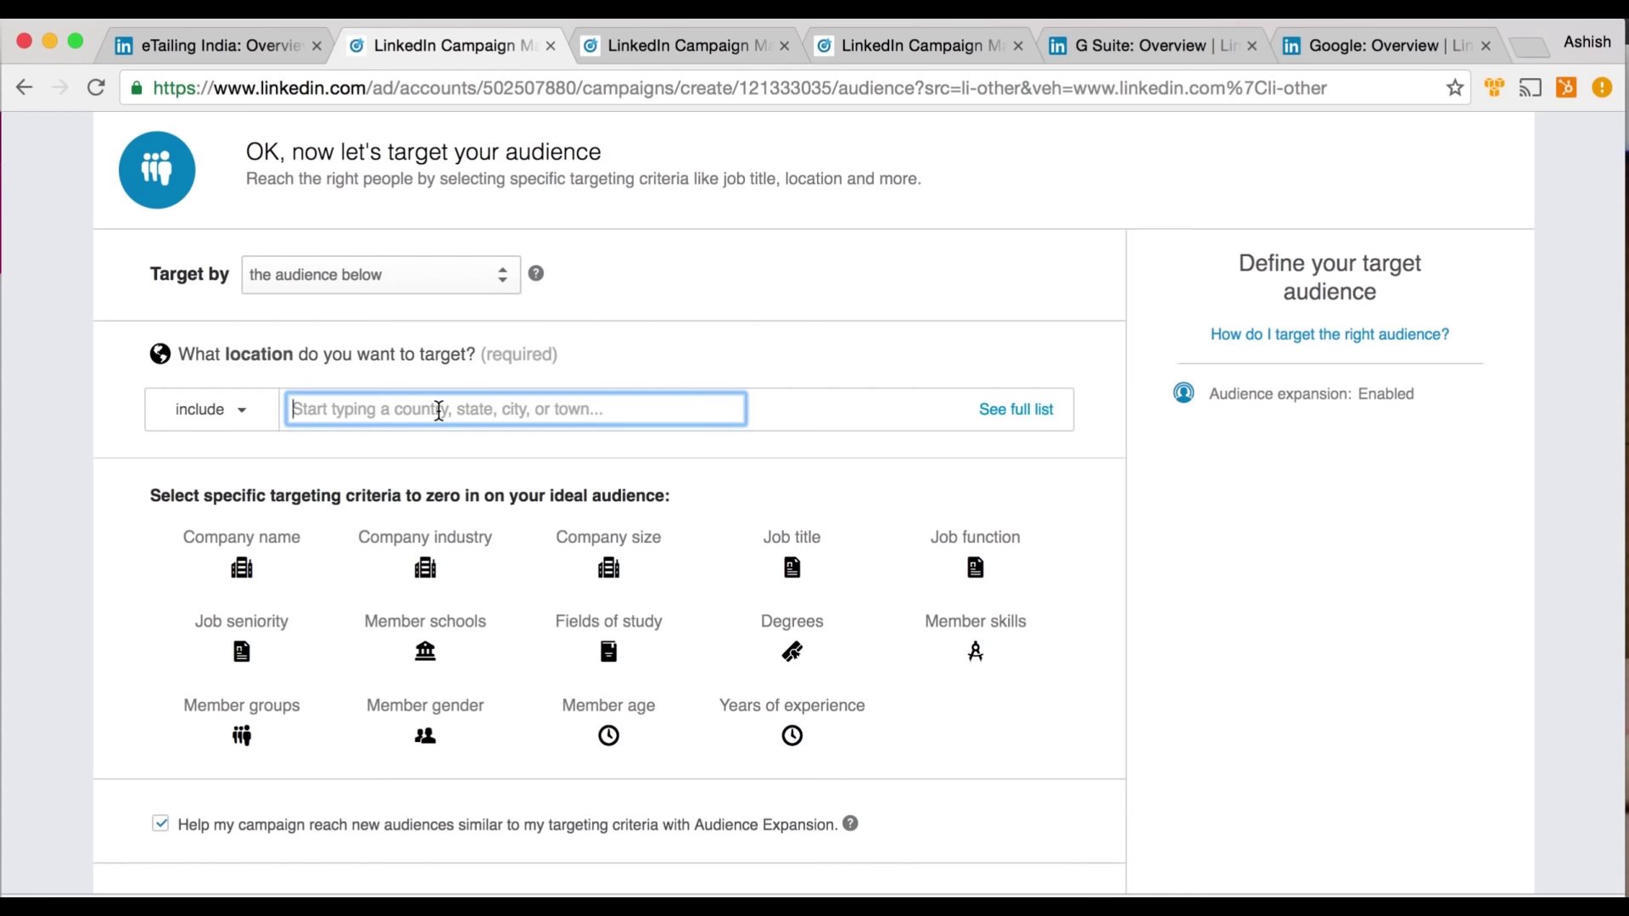
{"action": "type", "text": "malawi"}
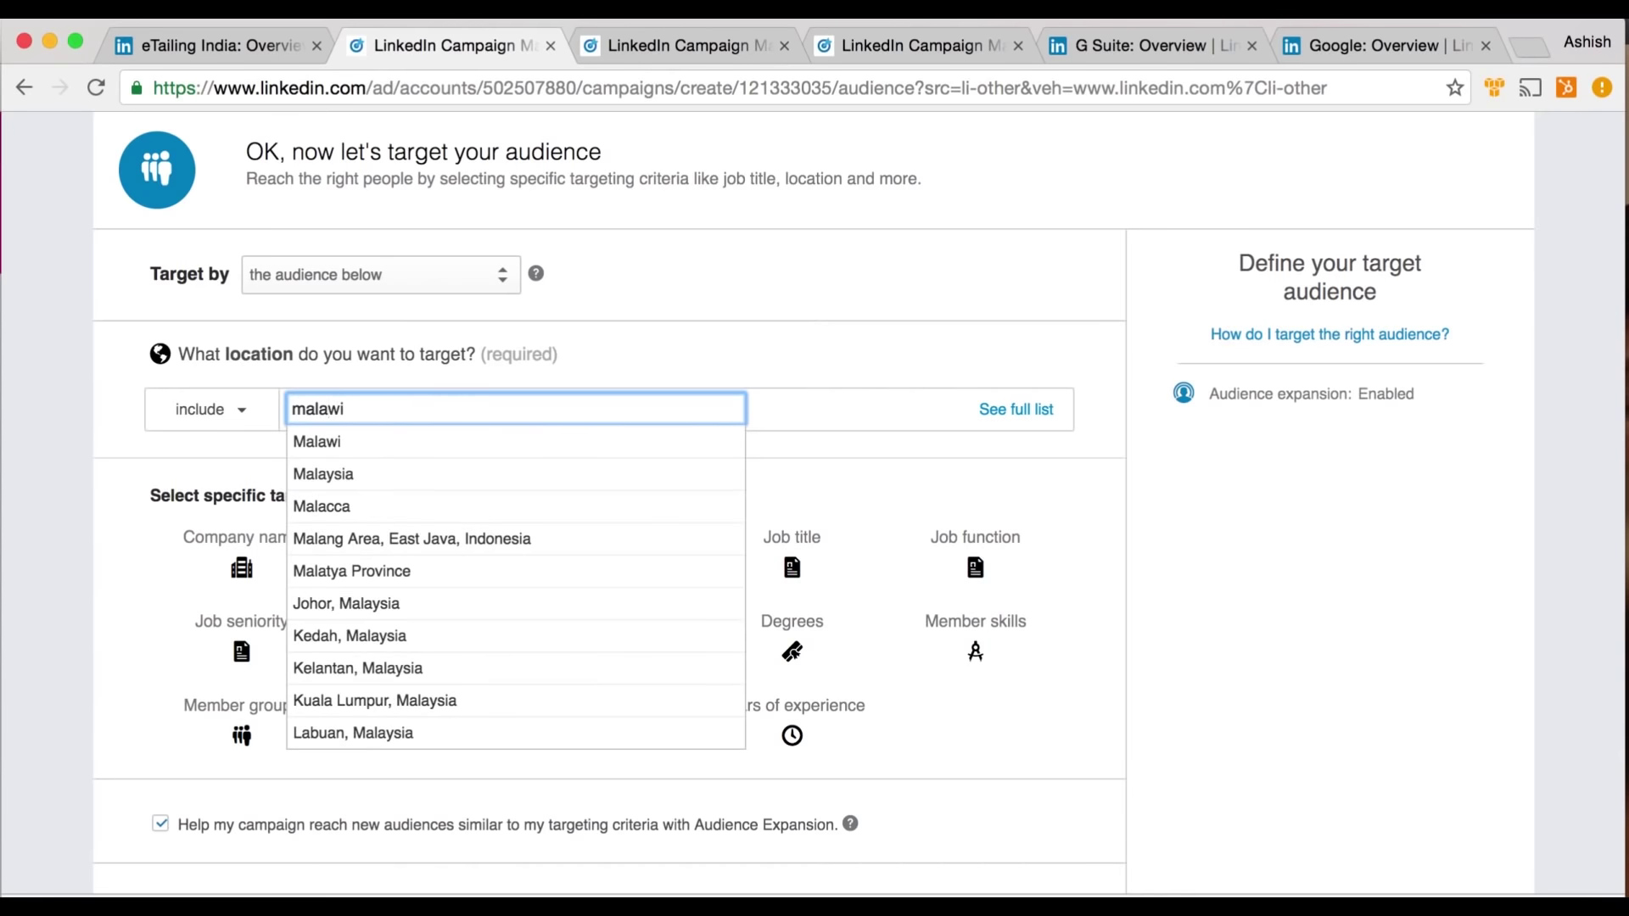
{"action": "key", "text": "BackSpace"}
{"action": "key", "text": "BackSpace"}
{"action": "key", "text": "BackSpace"}
{"action": "key", "text": "BackSpace"}
{"action": "key", "text": "BackSpace"}
{"action": "key", "text": "BackSpace"}
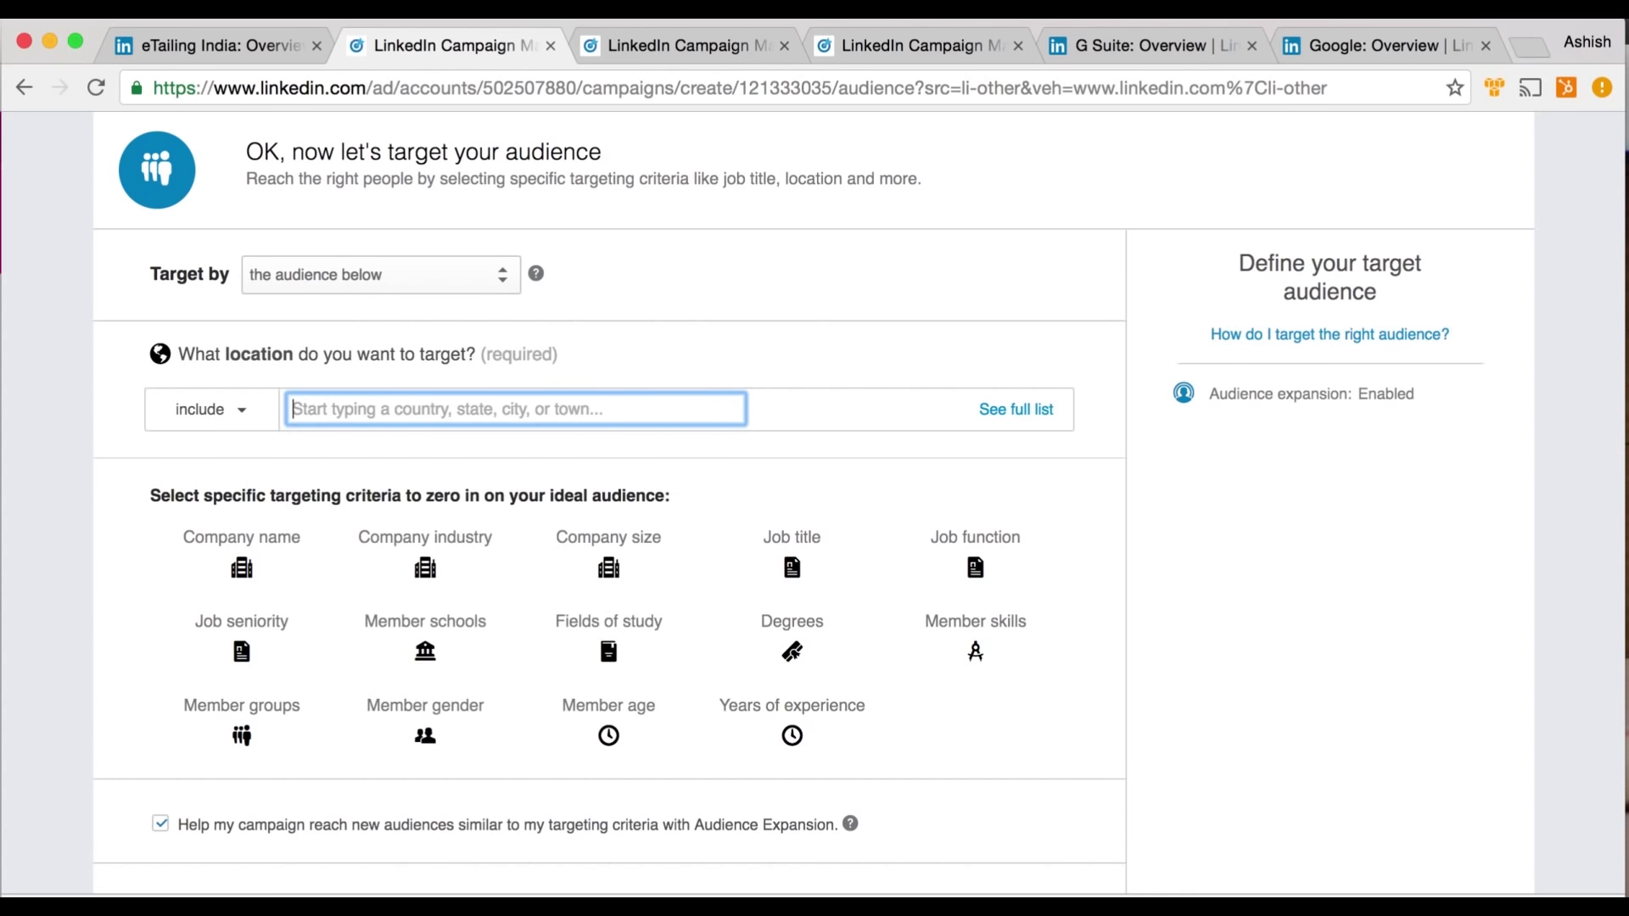
{"action": "type", "text": "mumbai Area, India"}
{"action": "left_click", "coordinate": [465, 443]}
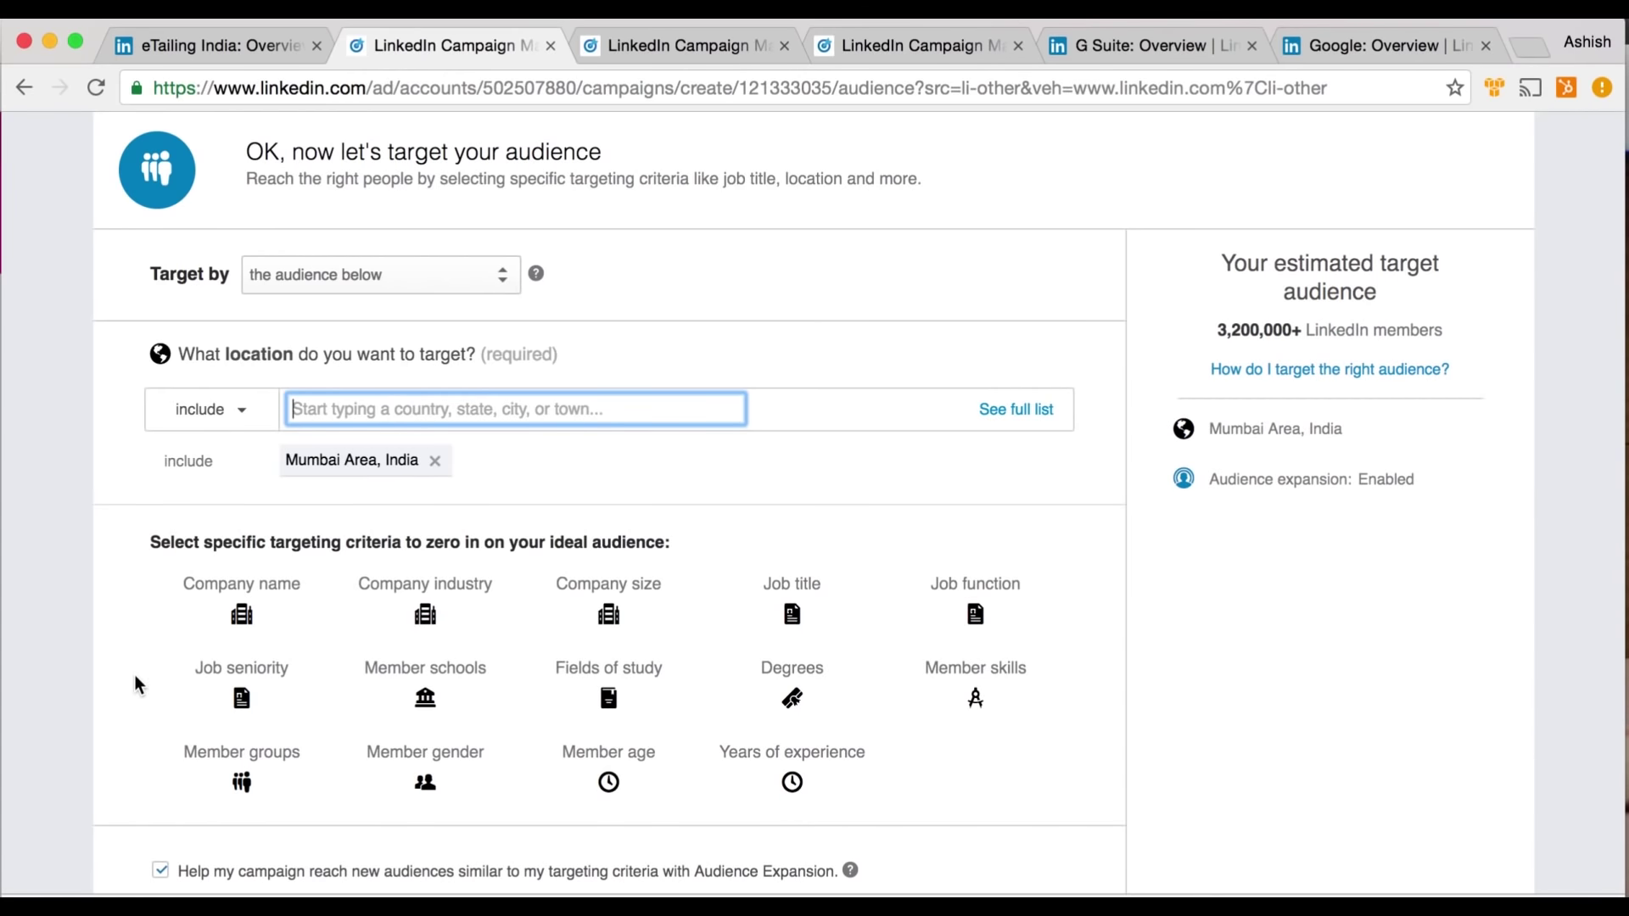
{"action": "scroll", "coordinate": [134, 679], "scroll_direction": "down", "scroll_amount": 3}
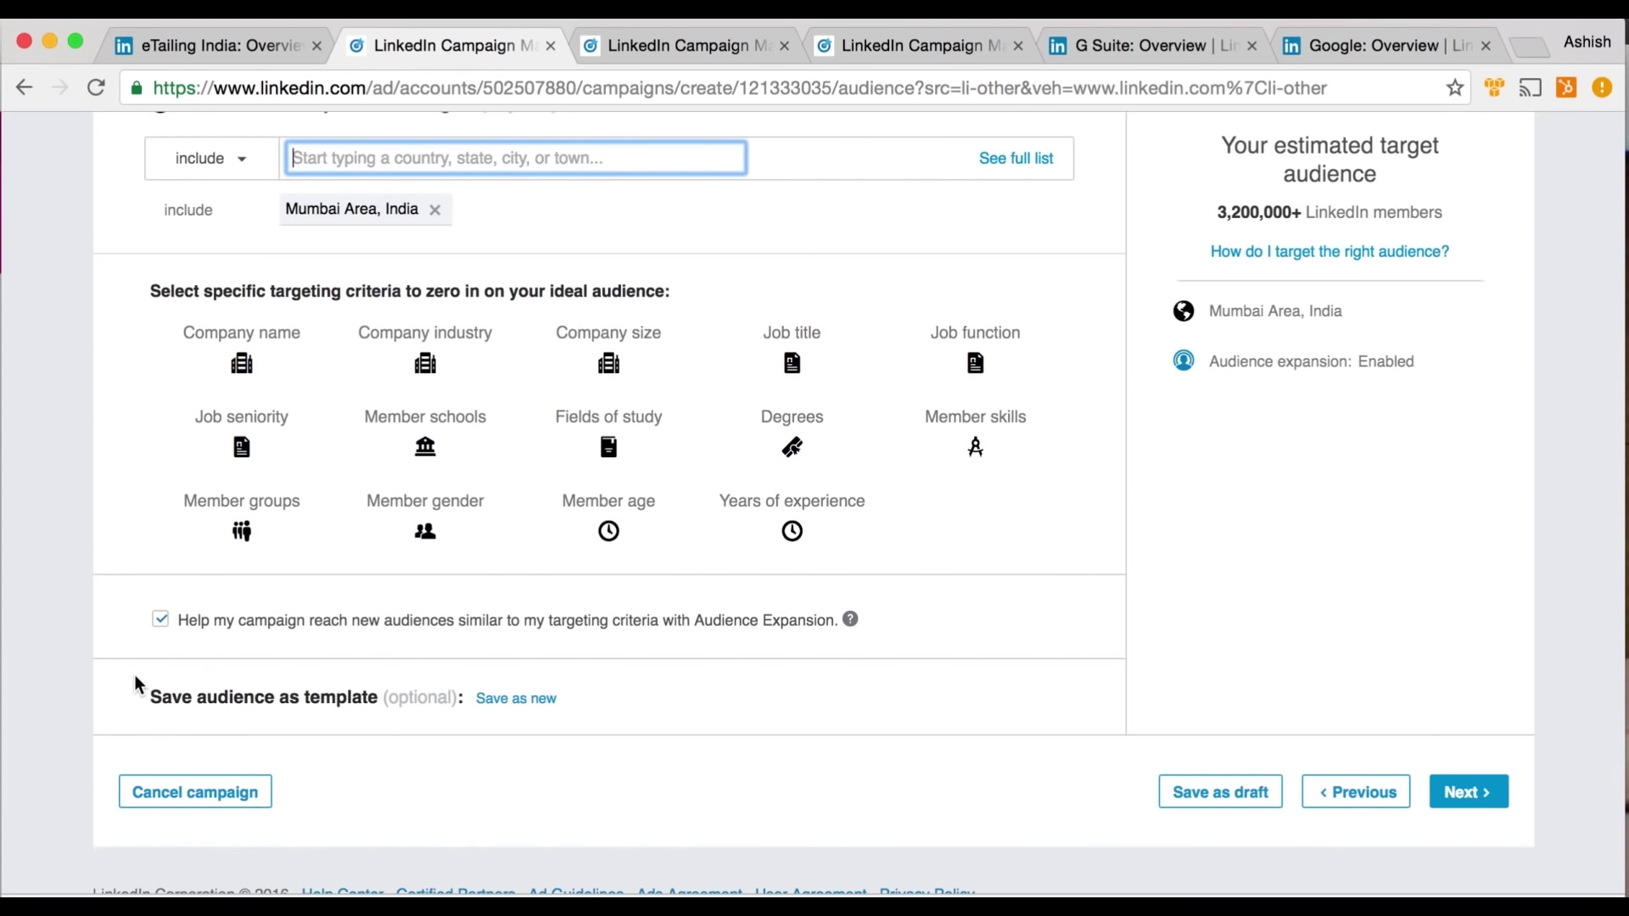
{"action": "scroll", "coordinate": [134, 675], "scroll_direction": "down", "scroll_amount": 1}
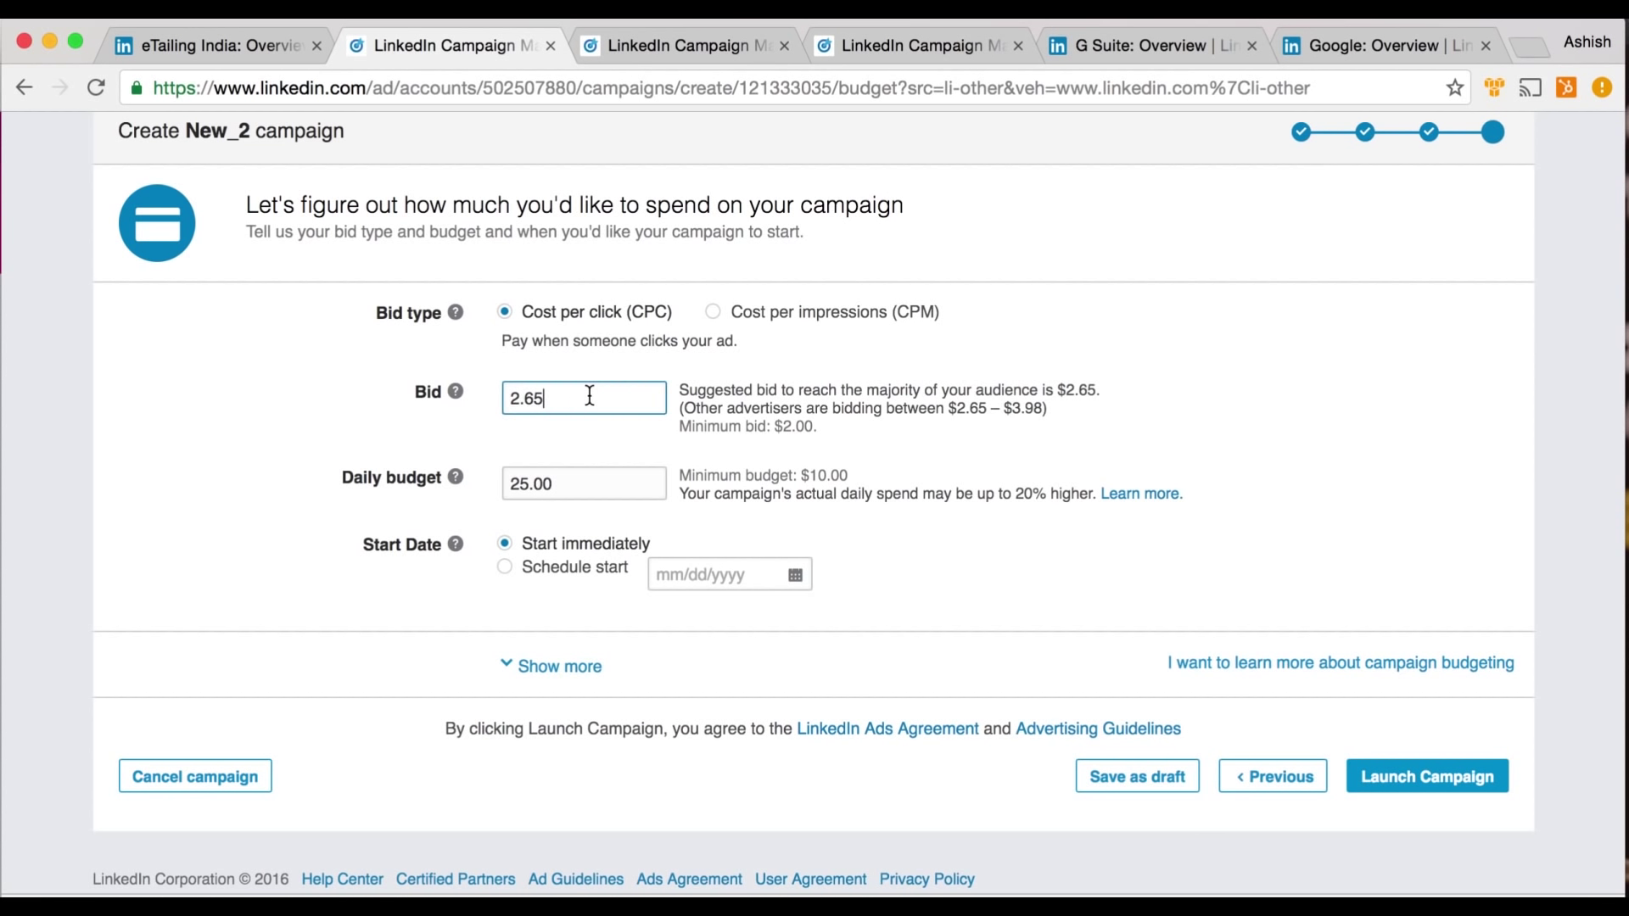
Edit the daily budget and schedule the campaign to start on 1/29/2017
{"action": "left_click", "coordinate": [603, 481]}
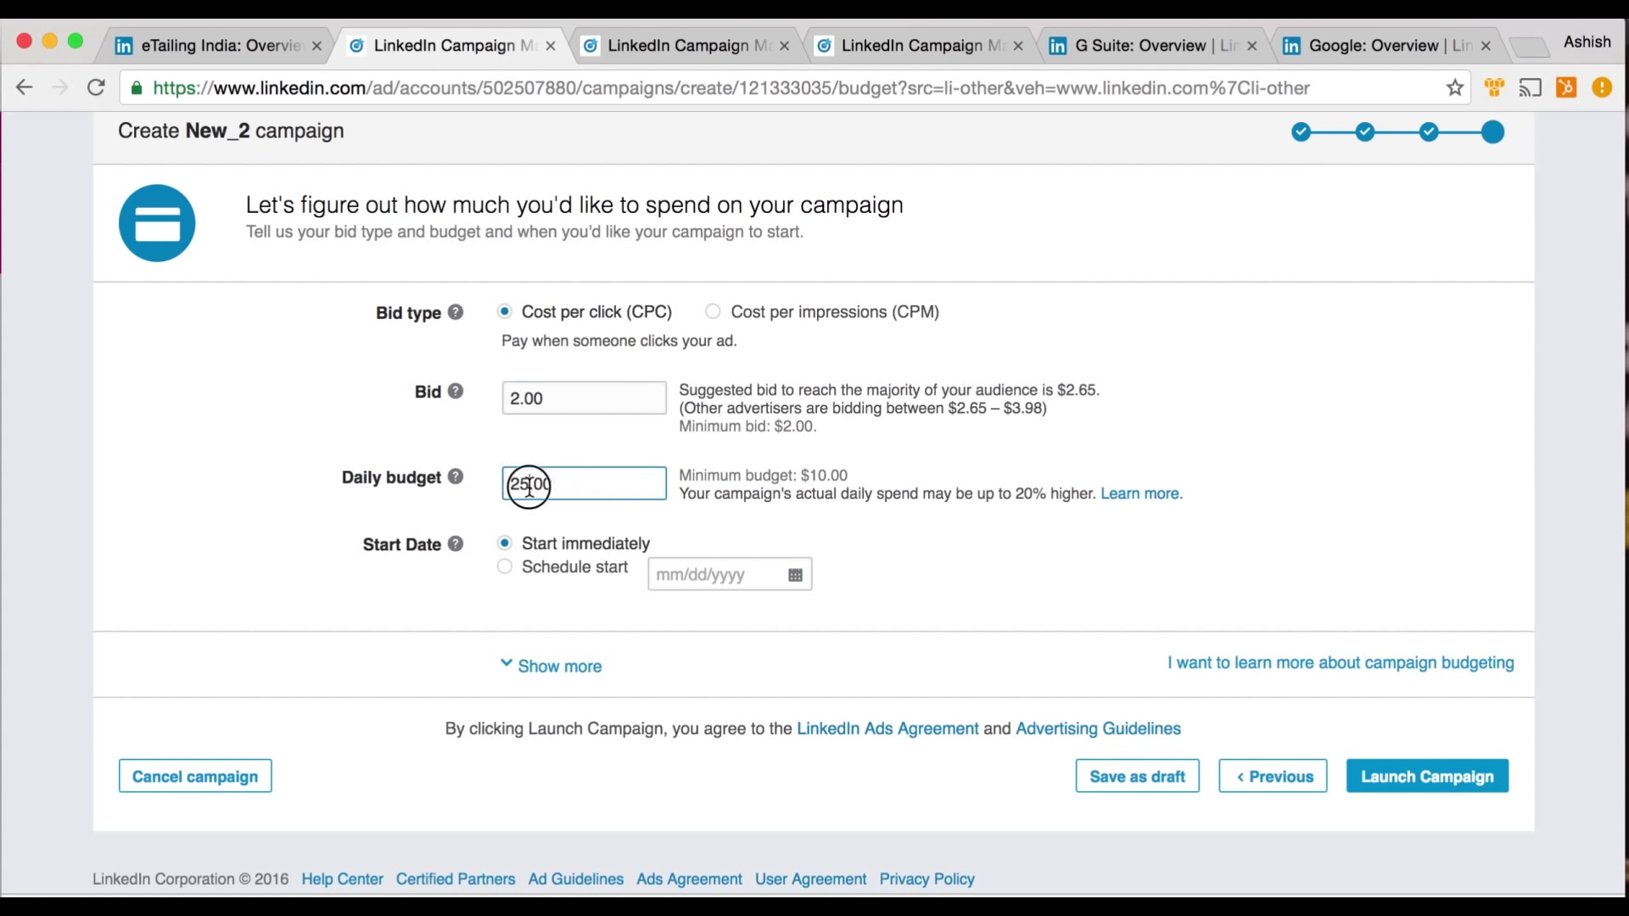
{"action": "left_click_drag", "start_coordinate": [529, 486], "coordinate": [417, 481]}
{"action": "left_click", "coordinate": [574, 579]}
{"action": "left_click", "coordinate": [683, 575]}
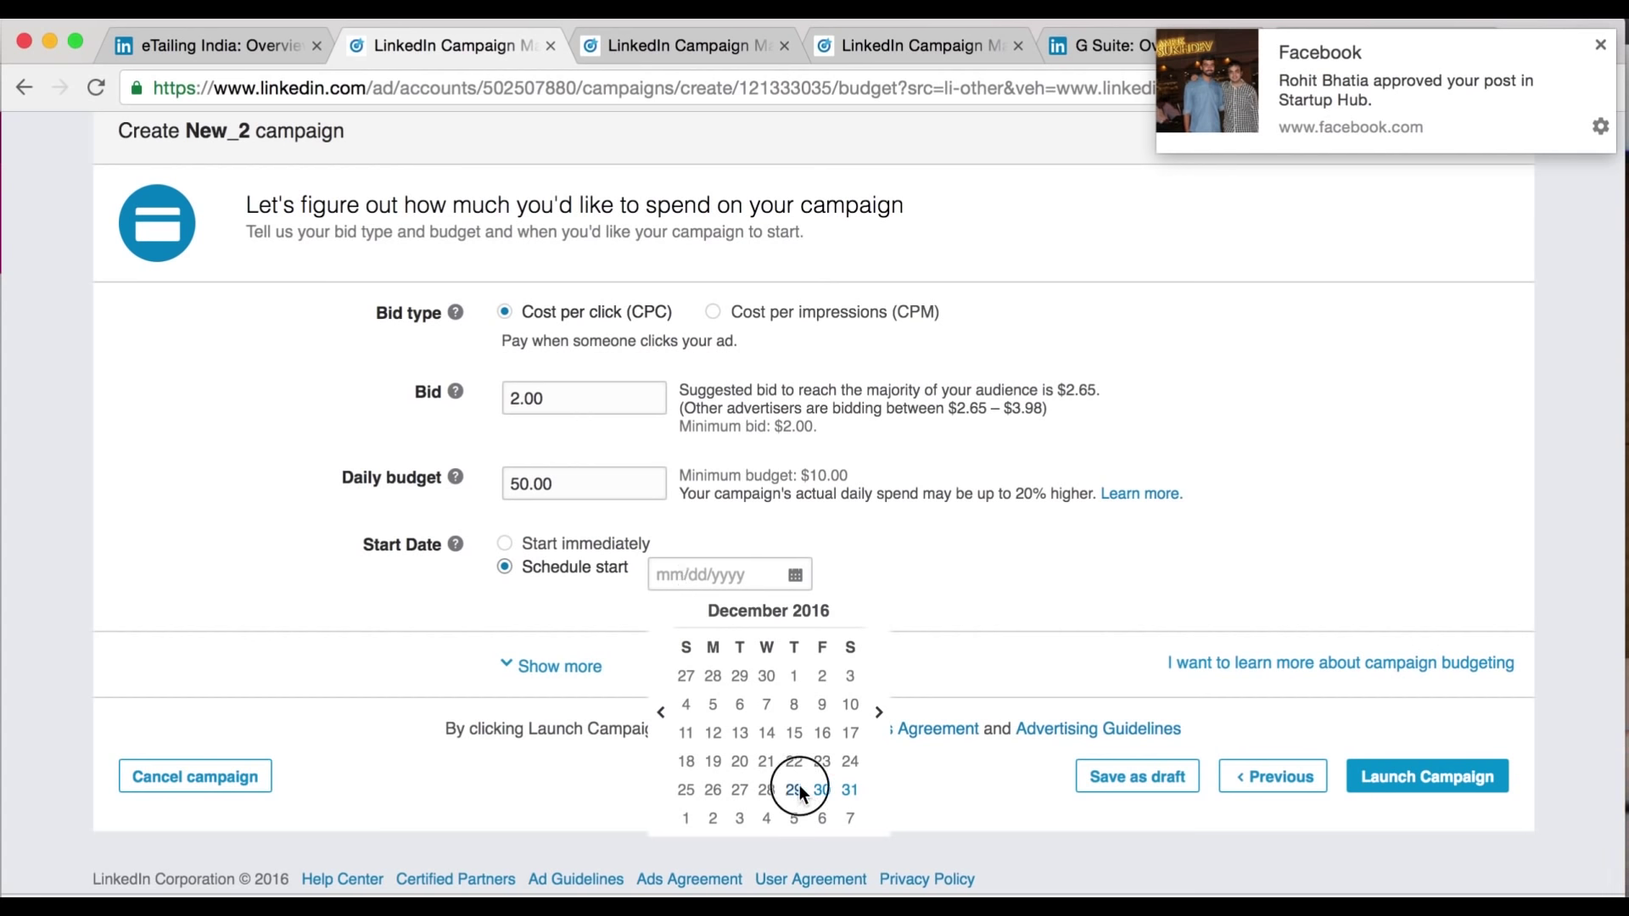
{"action": "left_click", "coordinate": [880, 713]}
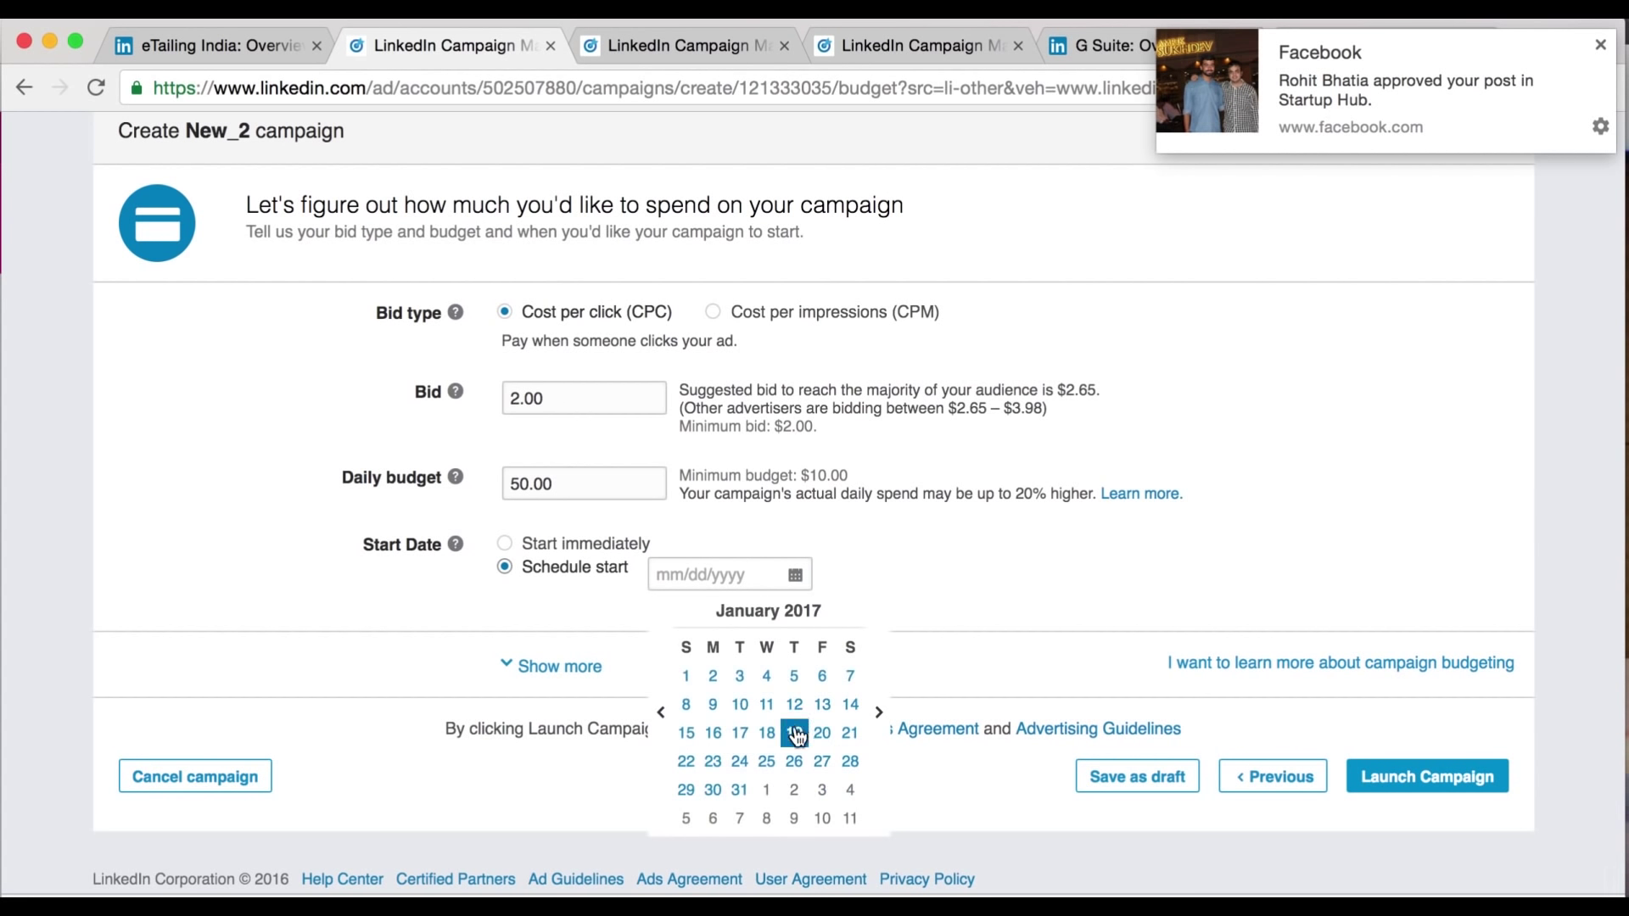
{"action": "left_click", "coordinate": [689, 790]}
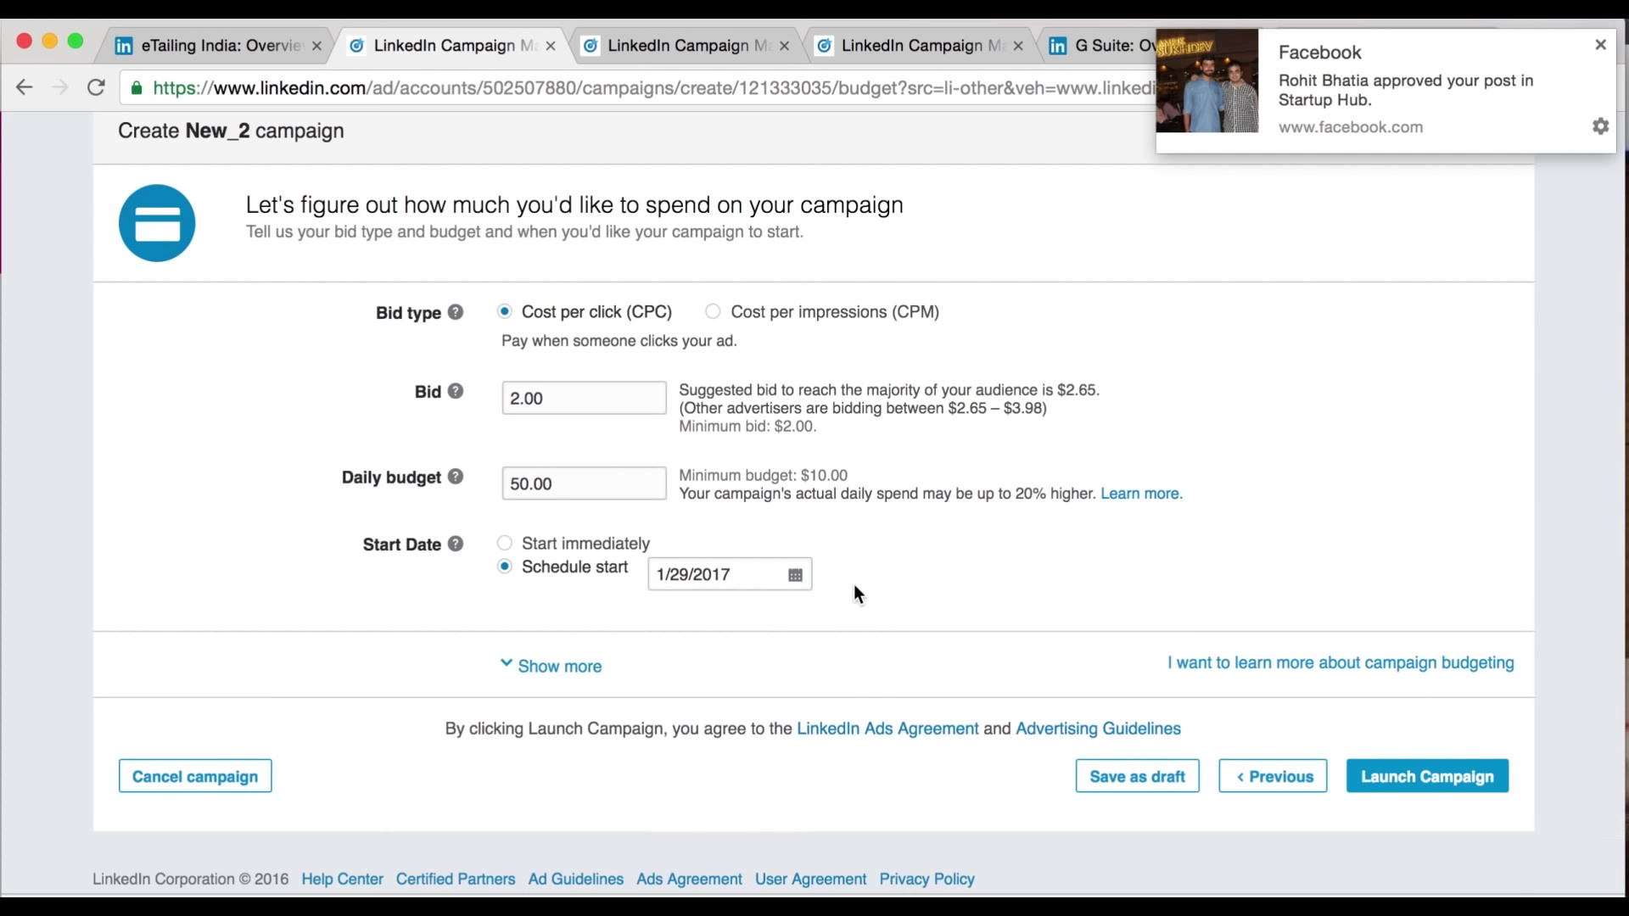
Set the end date to 2/28/2017 and launch the New_2 campaign
{"action": "left_click", "coordinate": [794, 591]}
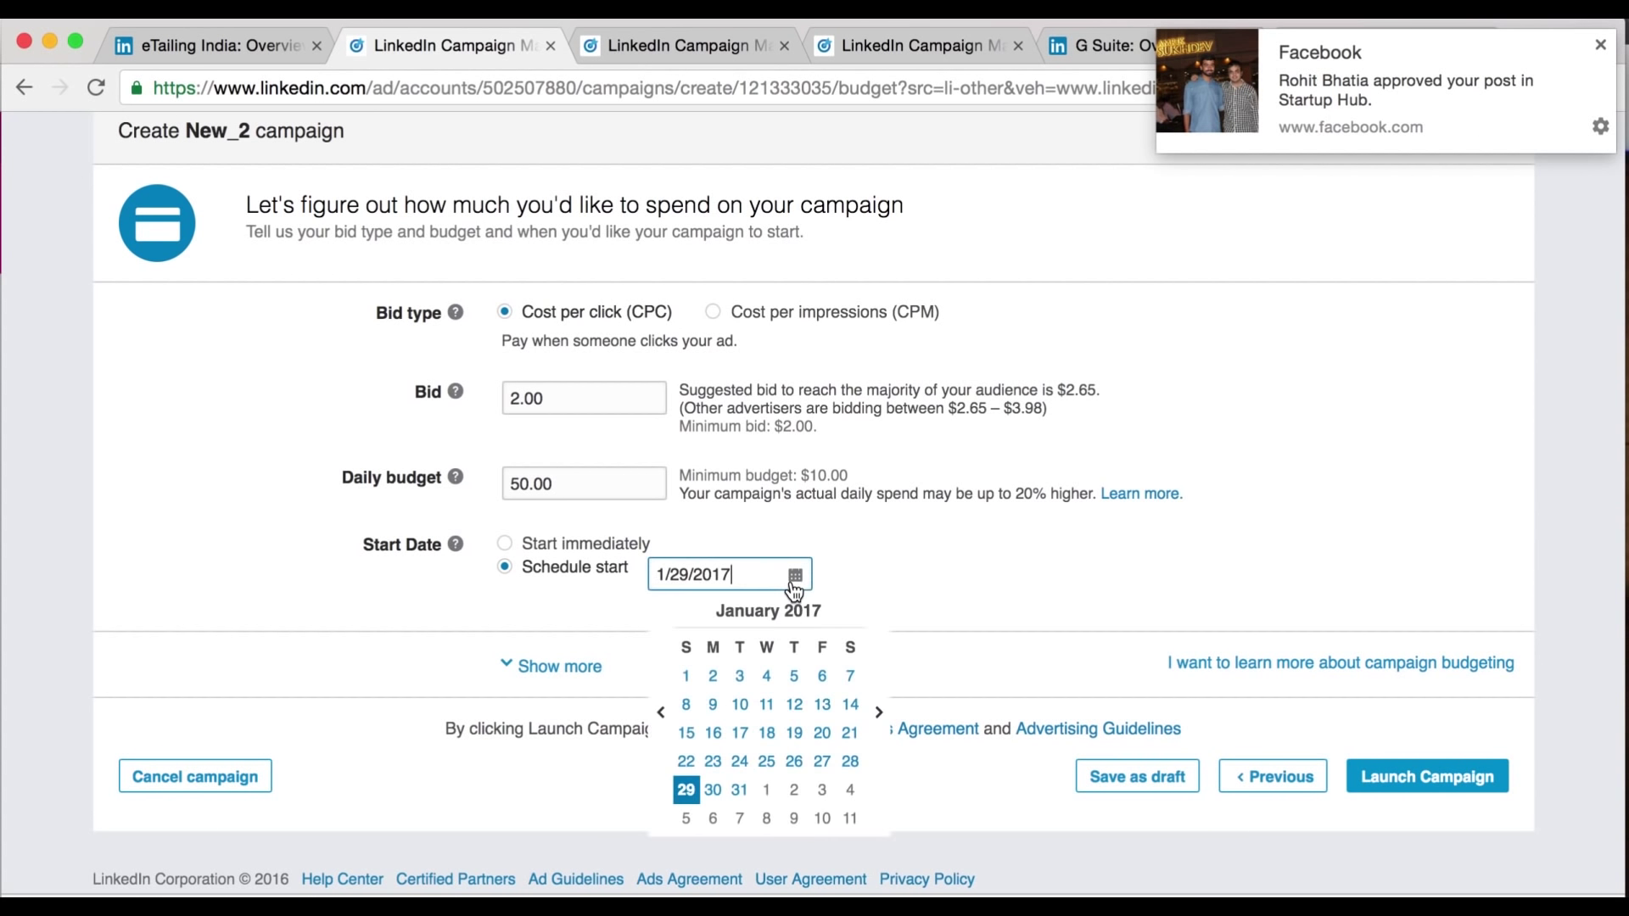
{"action": "left_click", "coordinate": [920, 552]}
{"action": "left_click", "coordinate": [511, 666]}
{"action": "left_click", "coordinate": [650, 672]}
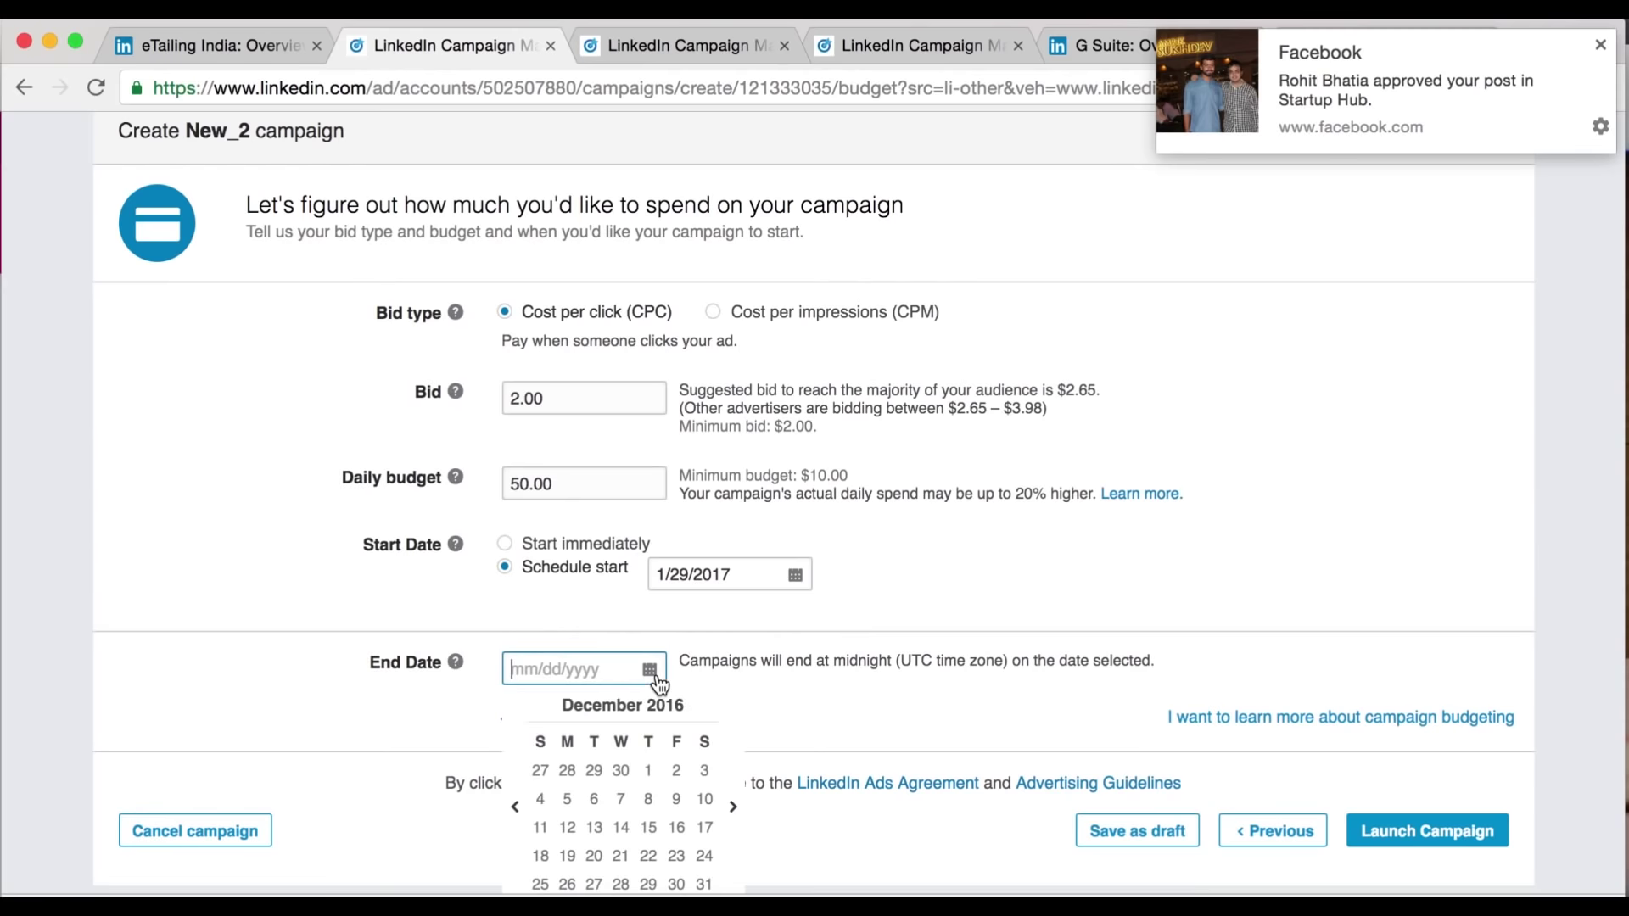
{"action": "left_click", "coordinate": [731, 807]}
{"action": "left_click", "coordinate": [732, 807]}
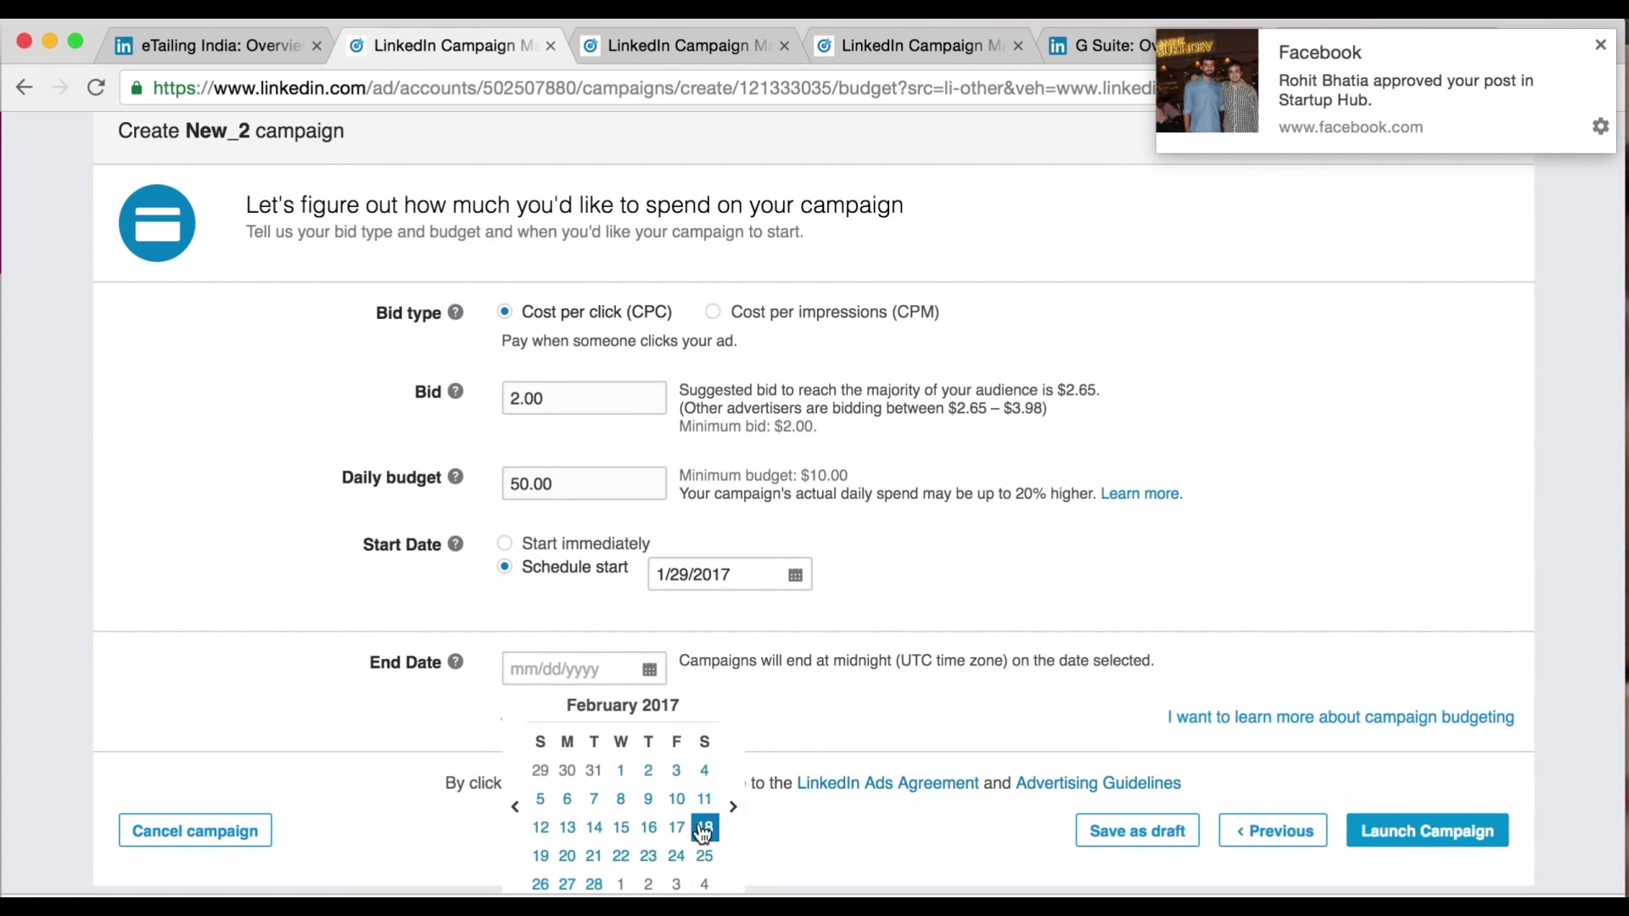
{"action": "left_click", "coordinate": [595, 885]}
{"action": "scroll", "coordinate": [1061, 717], "scroll_direction": "down", "scroll_amount": 1}
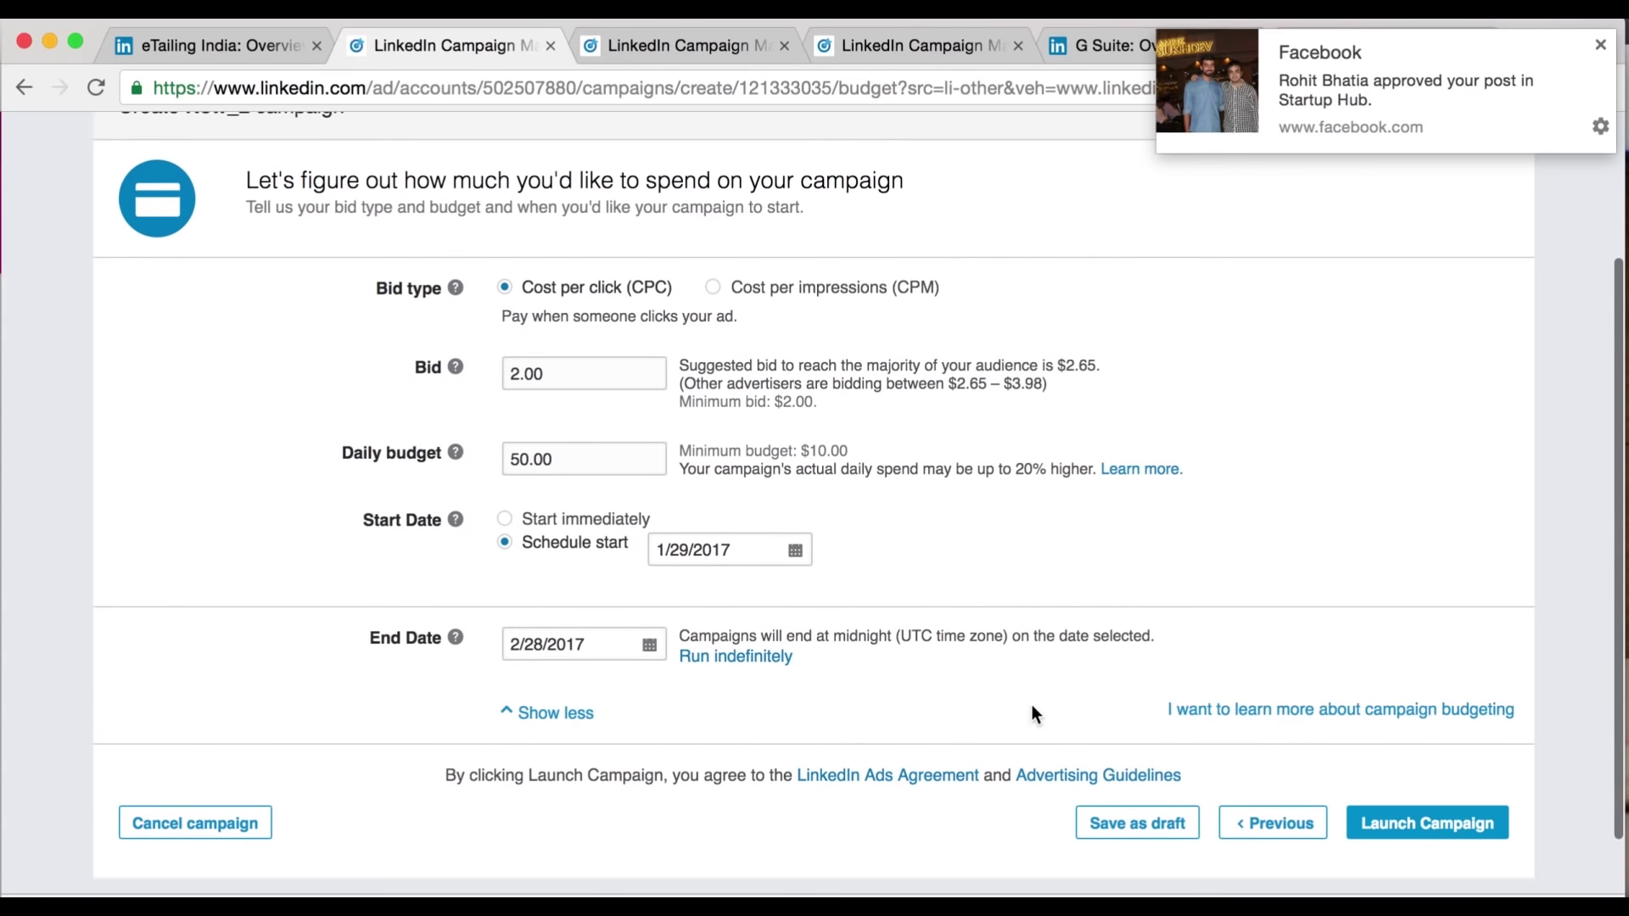
{"action": "left_click", "coordinate": [1389, 821]}
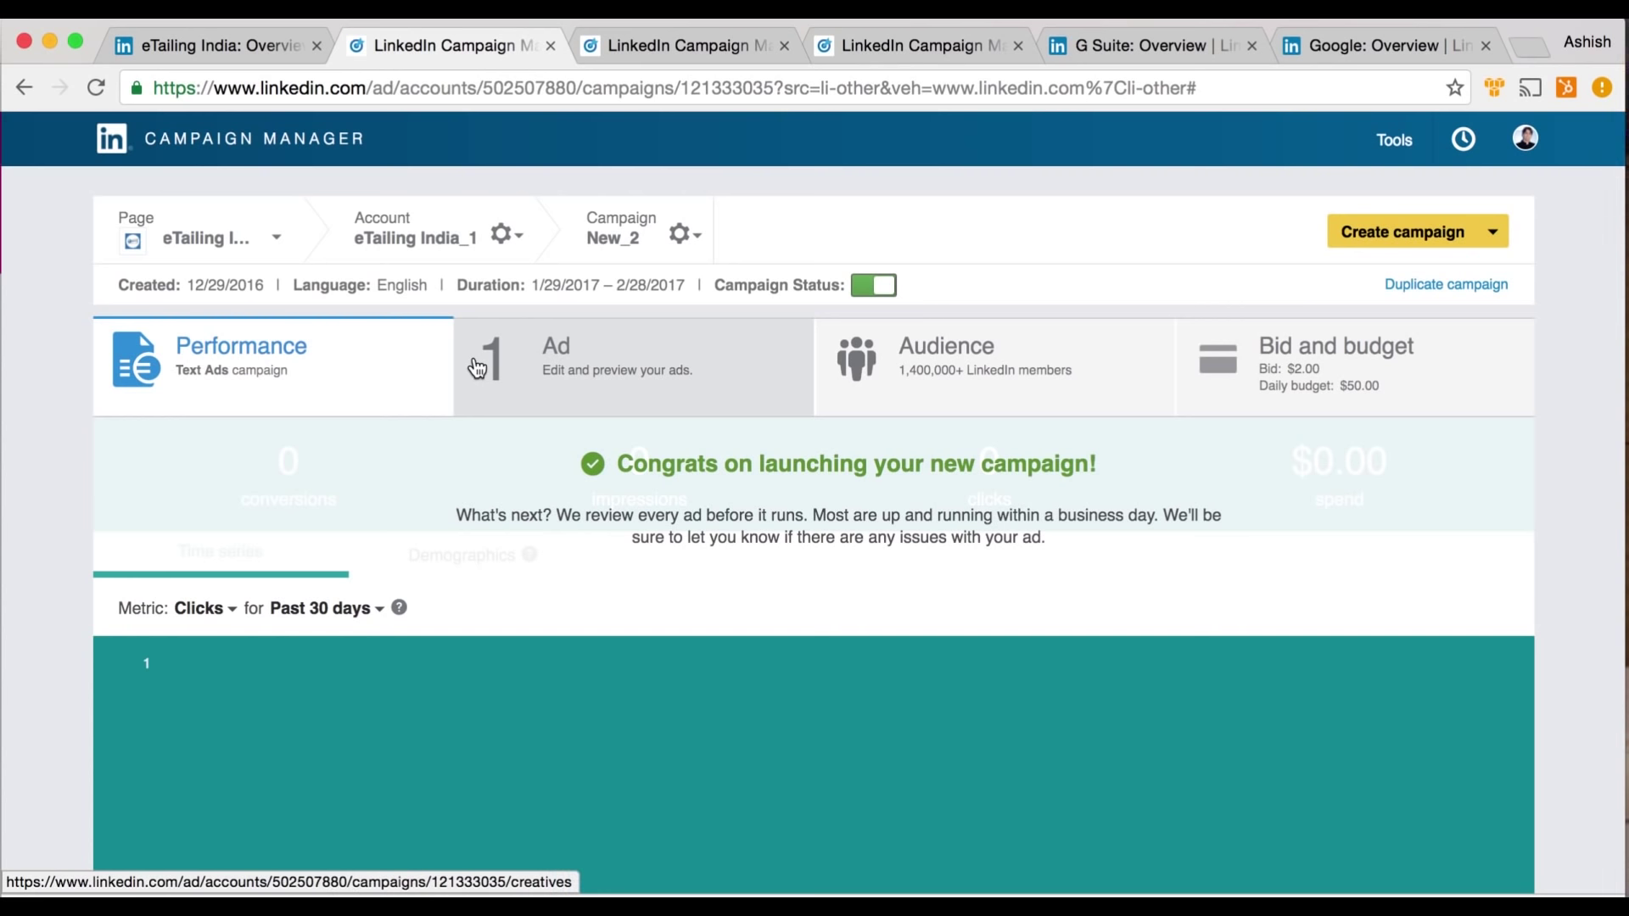
Go to the eTailing India_1 account and scroll down to its campaign table
{"action": "left_click", "coordinate": [204, 148]}
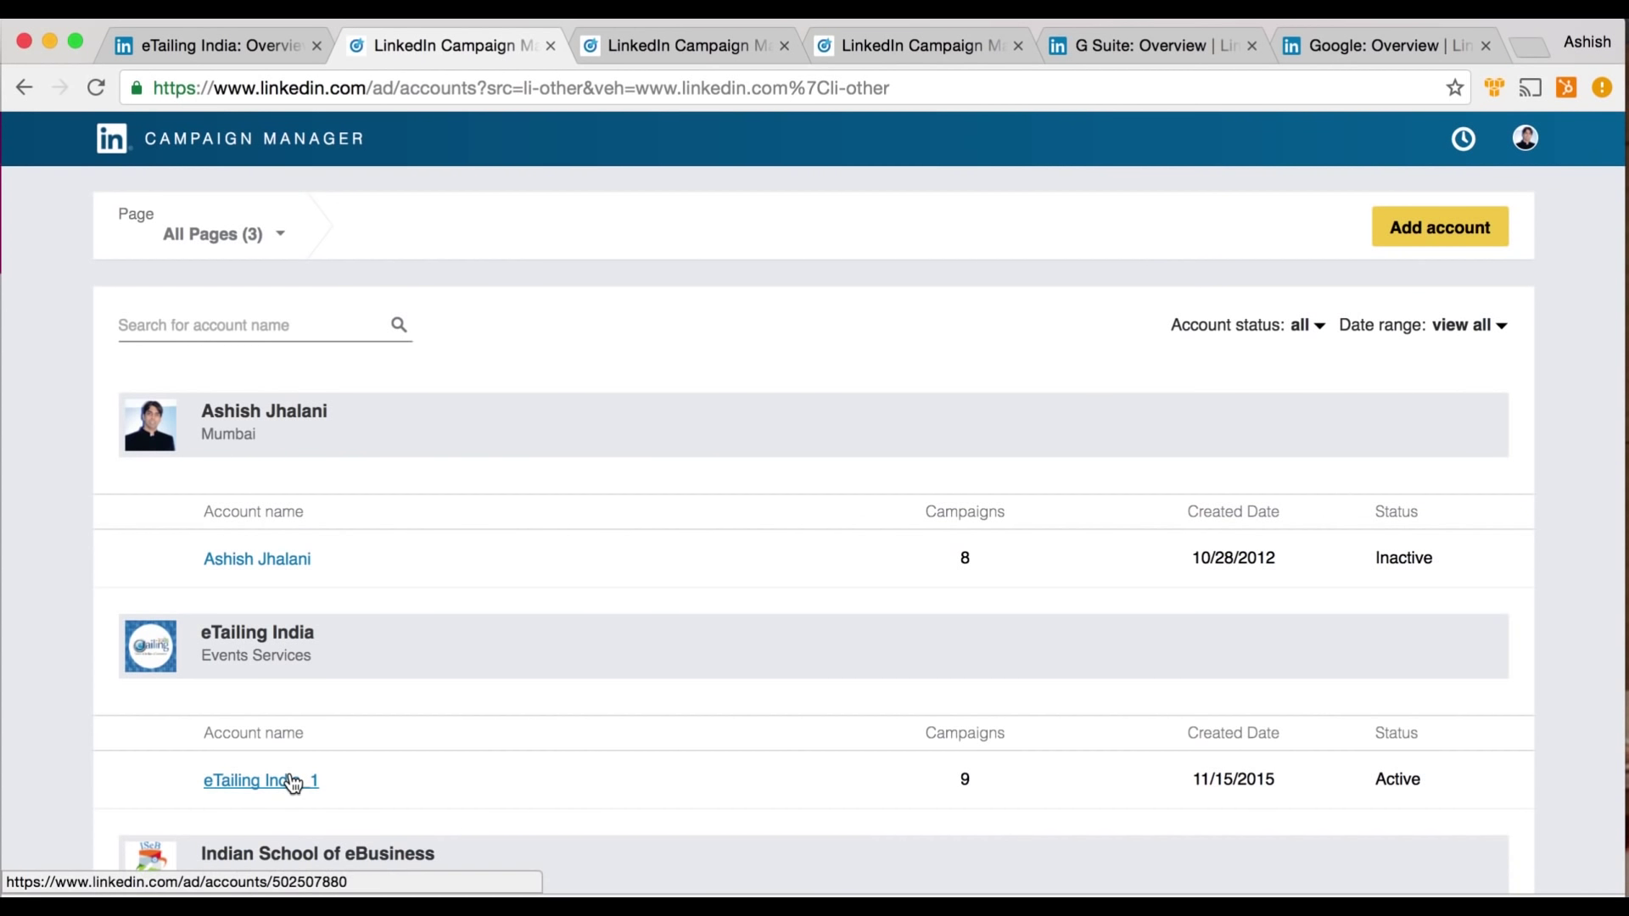
{"action": "left_click", "coordinate": [293, 782]}
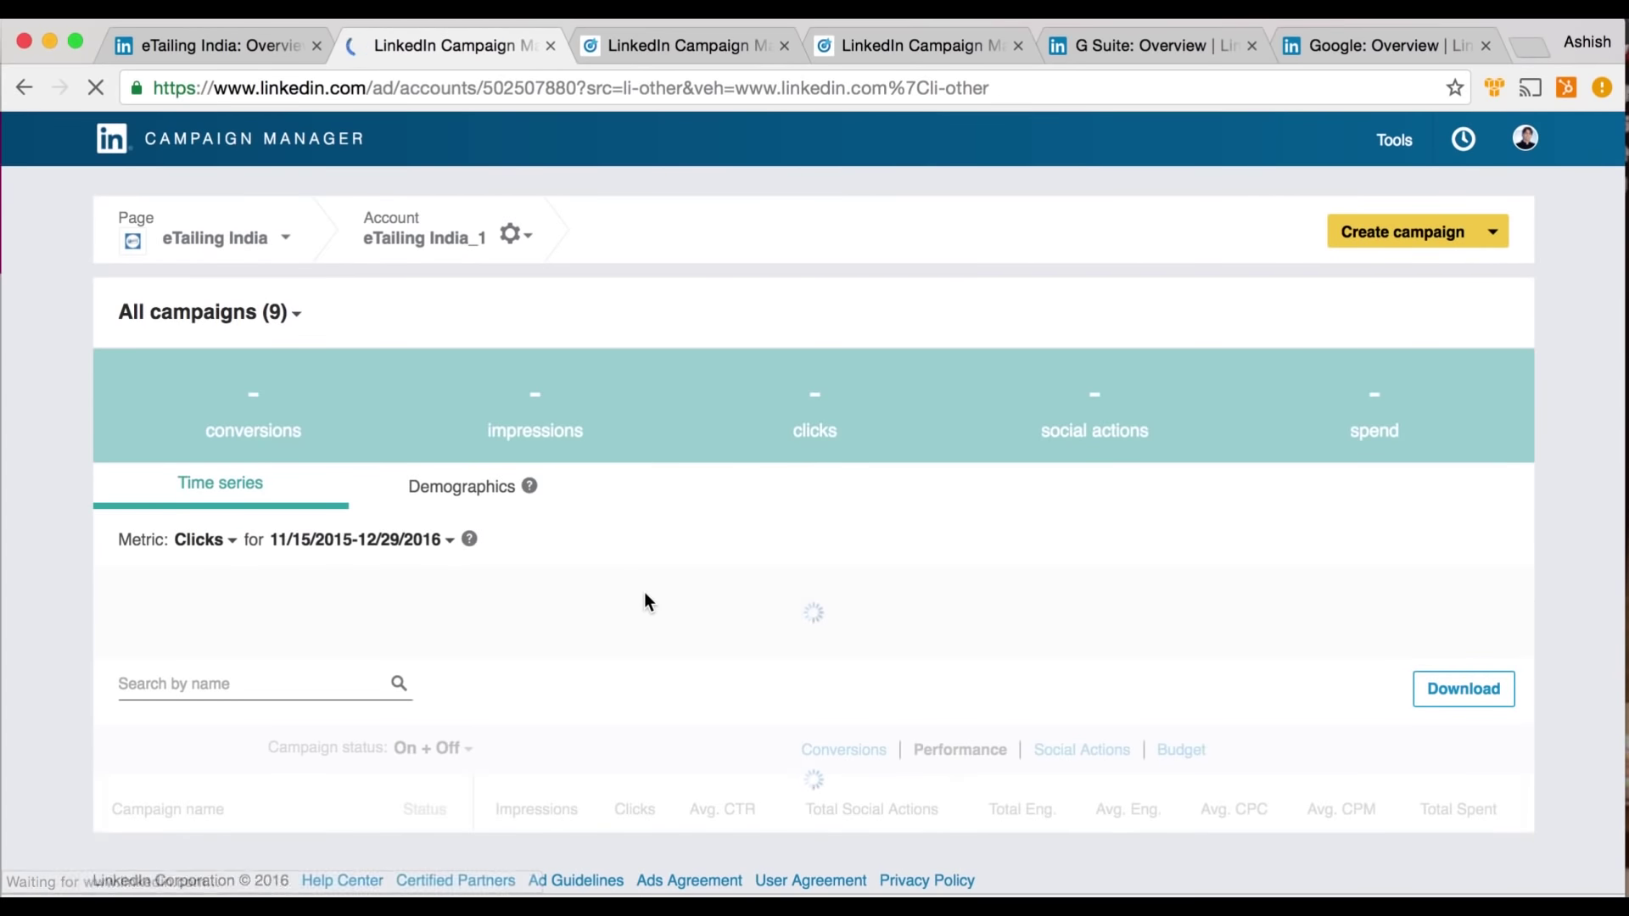
{"action": "scroll", "coordinate": [799, 611], "scroll_direction": "down", "scroll_amount": 5}
{"action": "scroll", "coordinate": [799, 607], "scroll_direction": "down", "scroll_amount": 5}
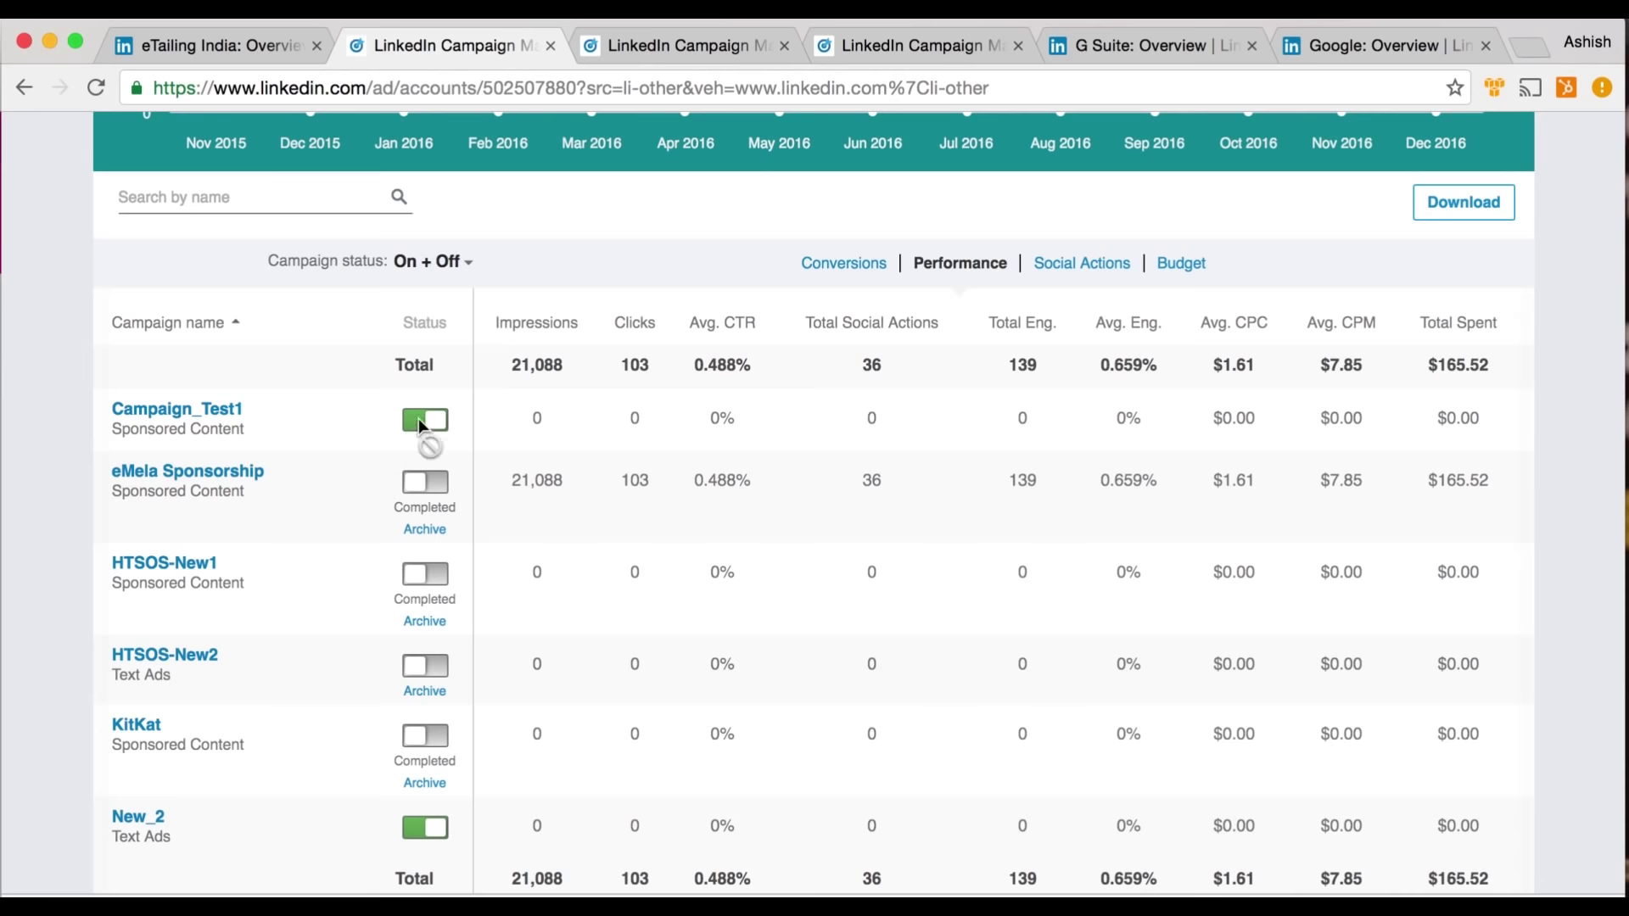
Switch off the New_2 campaign's status toggle to pause it
{"action": "left_click", "coordinate": [412, 827]}
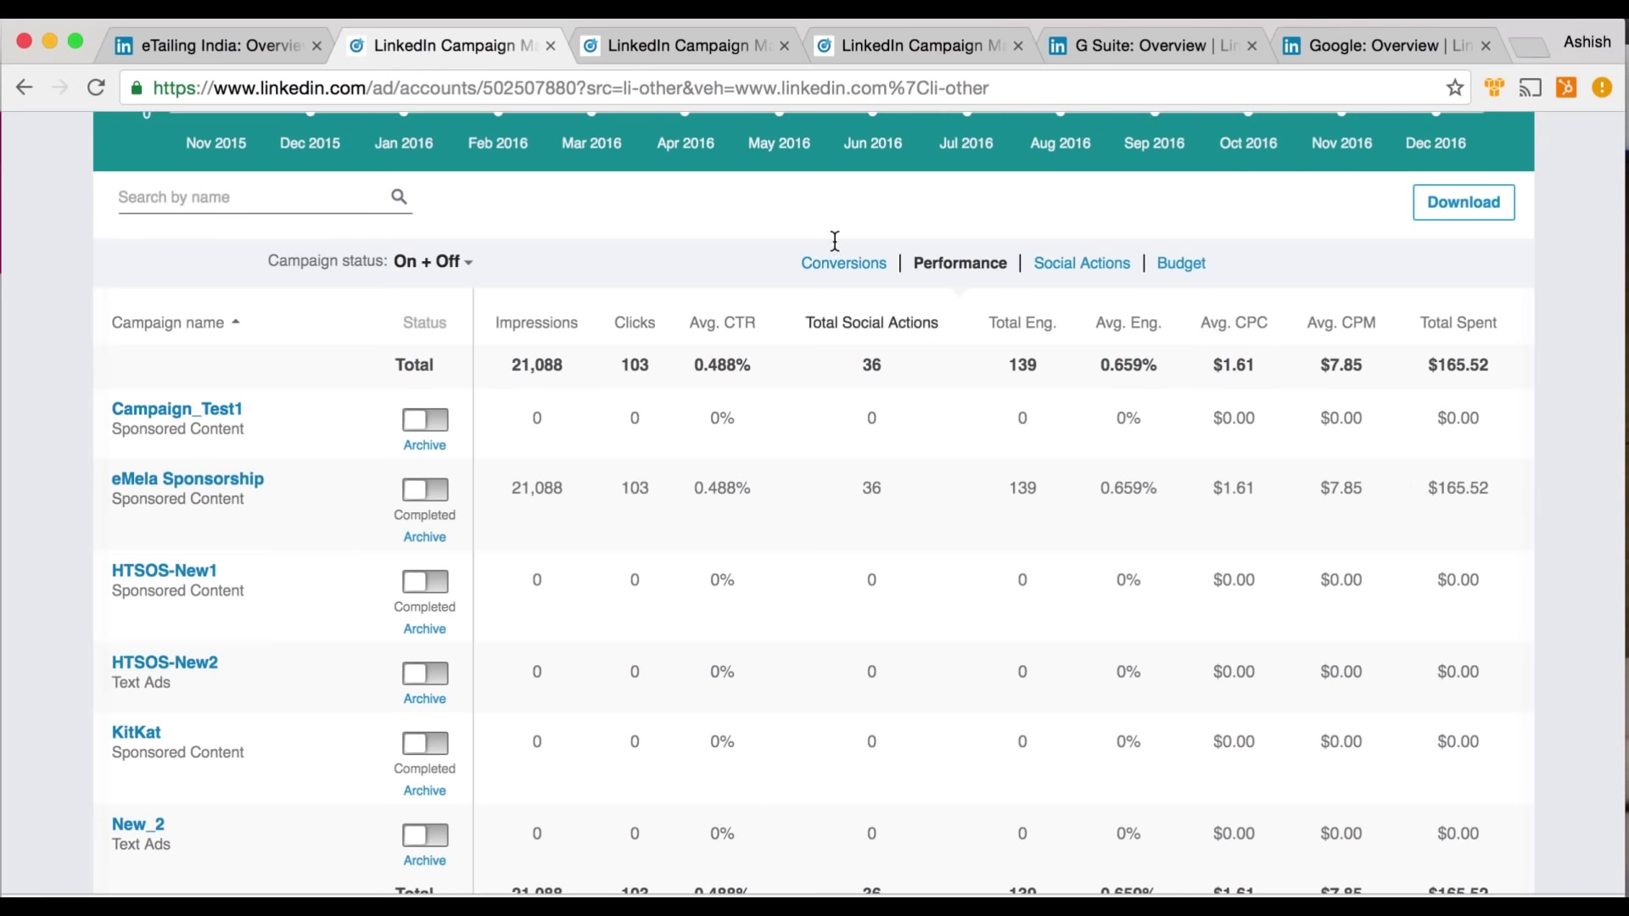
{"action": "mouse_move", "coordinate": [840, 266]}
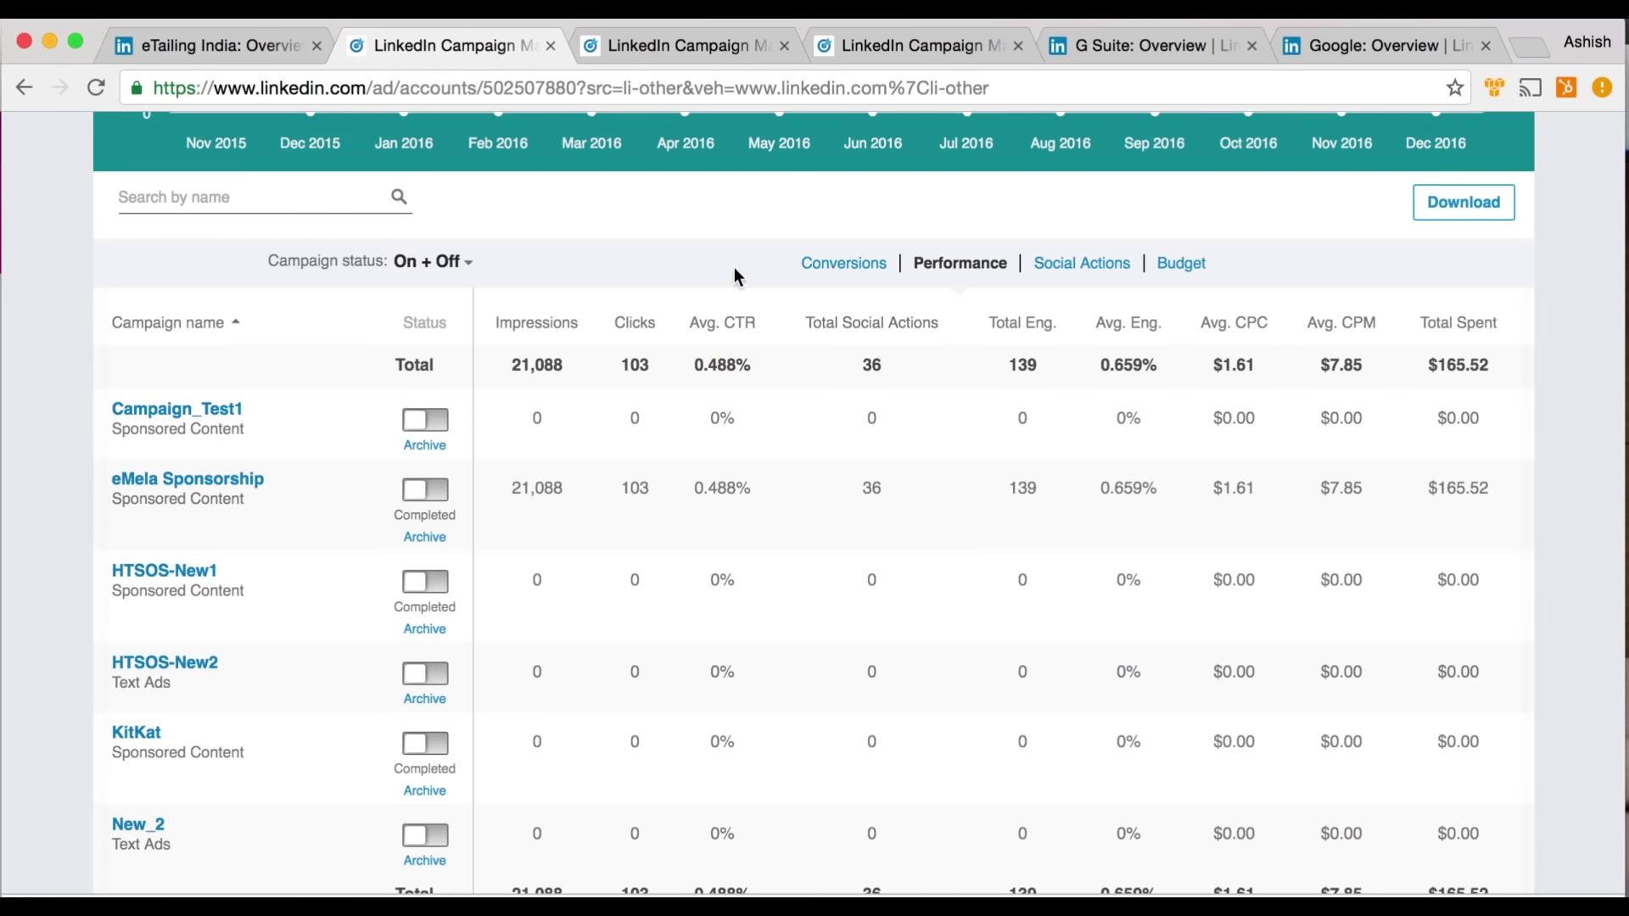
View the campaigns' Conversions figures, then switch the table to Social Actions
{"action": "left_click", "coordinate": [813, 264]}
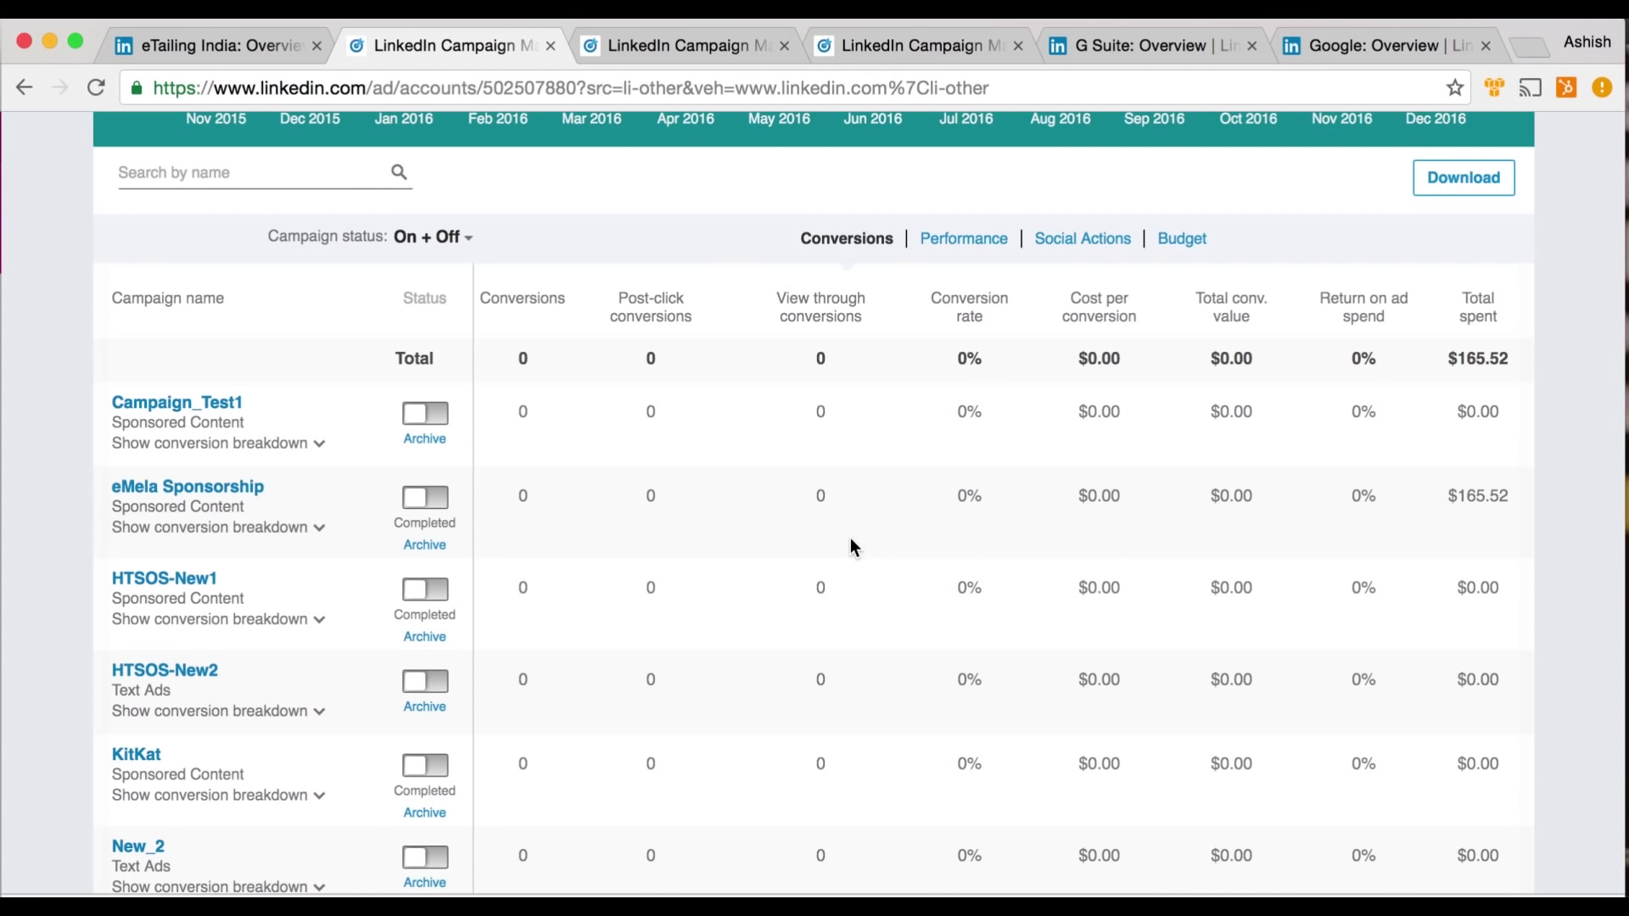
{"action": "left_click", "coordinate": [1100, 248]}
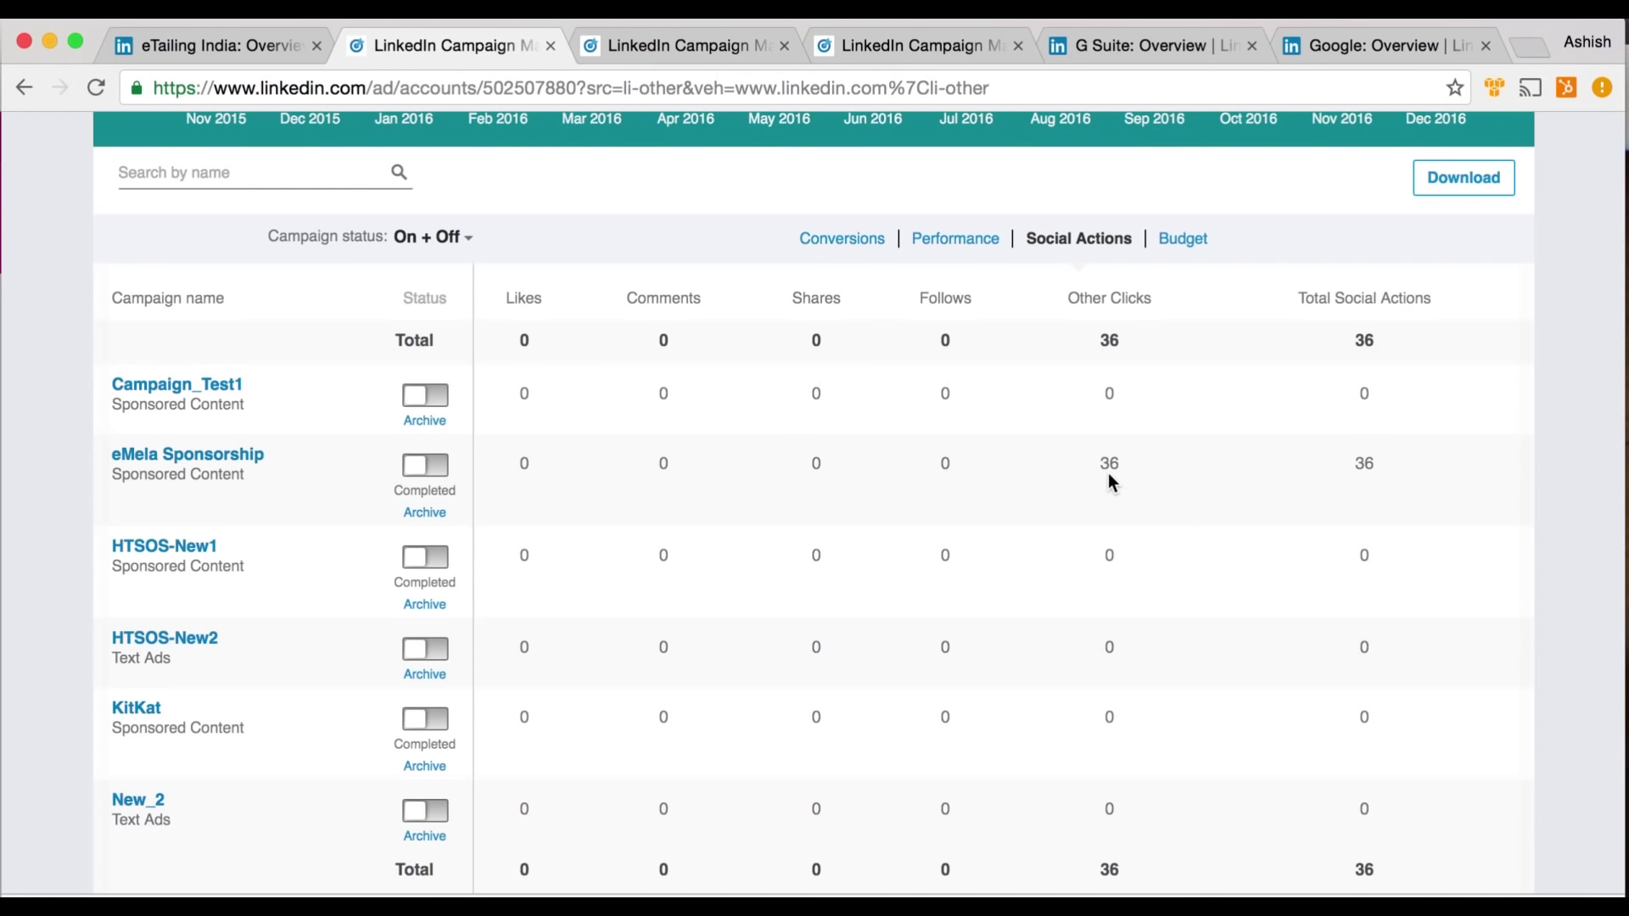
Switch the campaign table to the Budget view showing budgets, bids and duration
{"action": "left_click", "coordinate": [1183, 241]}
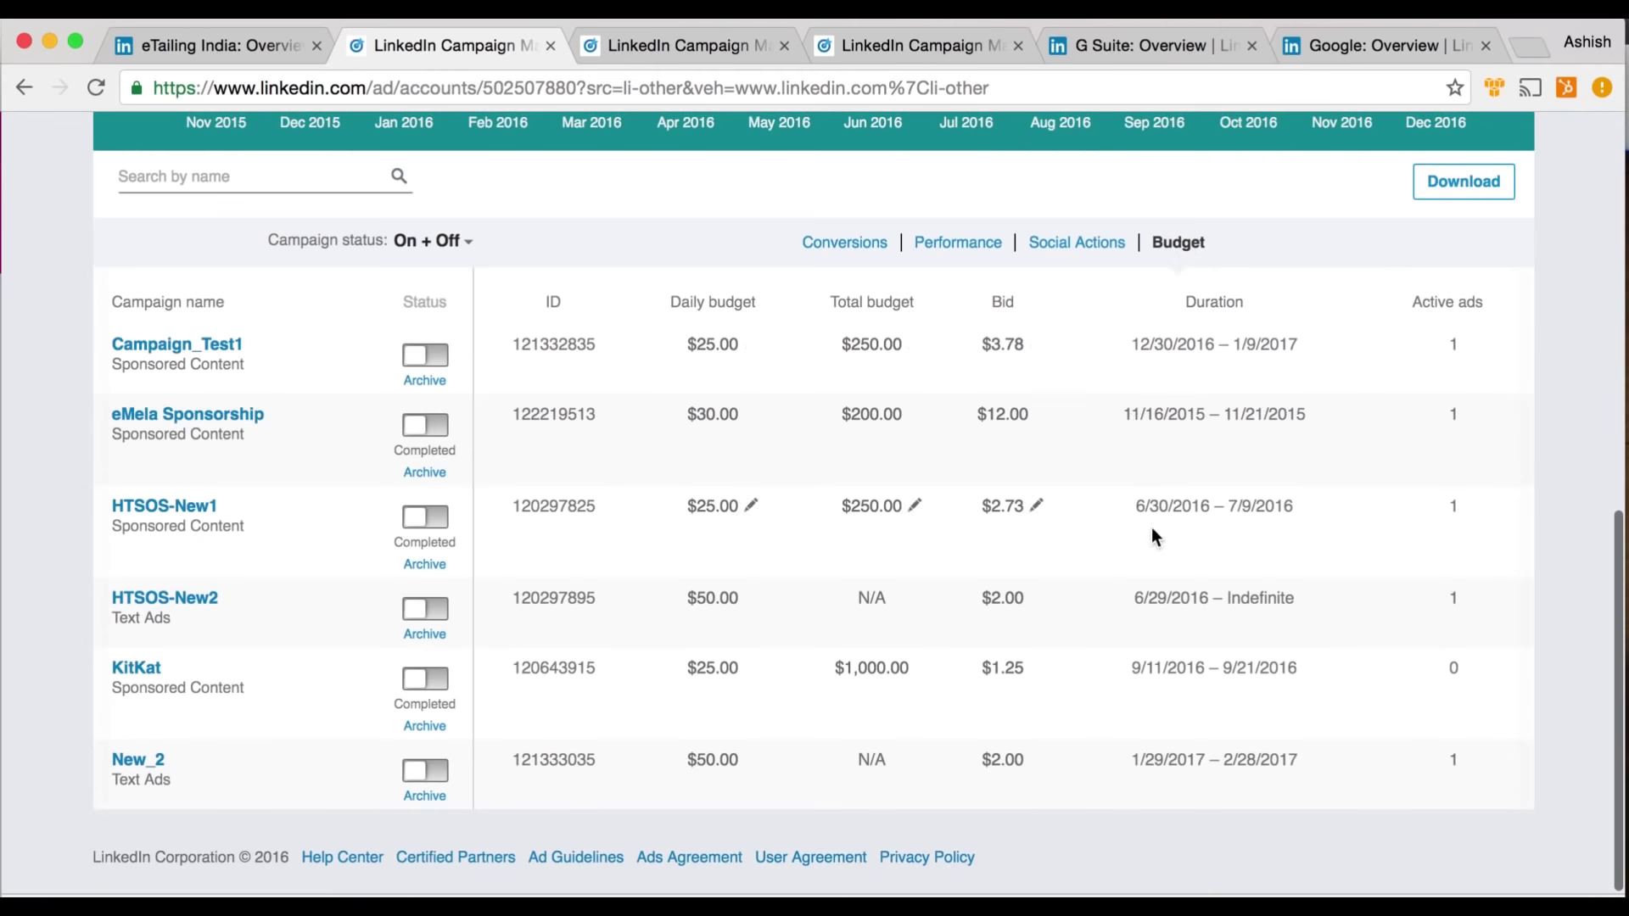